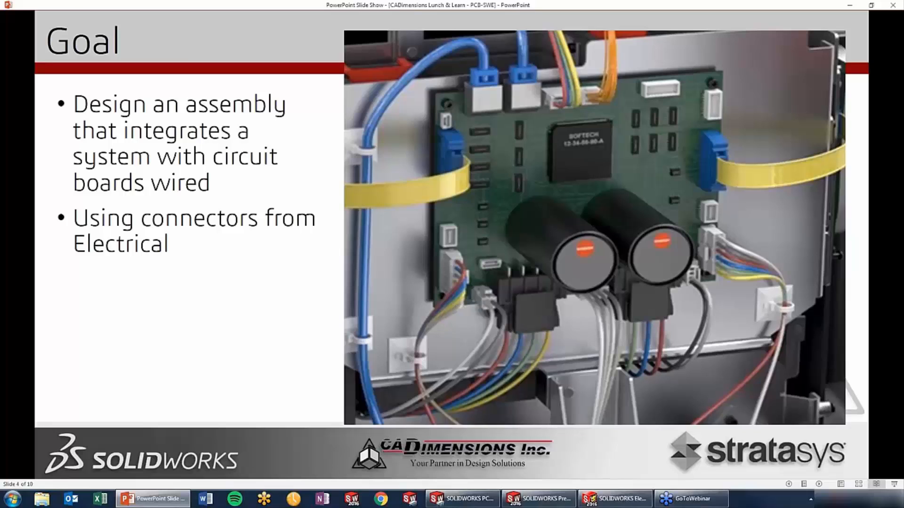
click(238, 260)
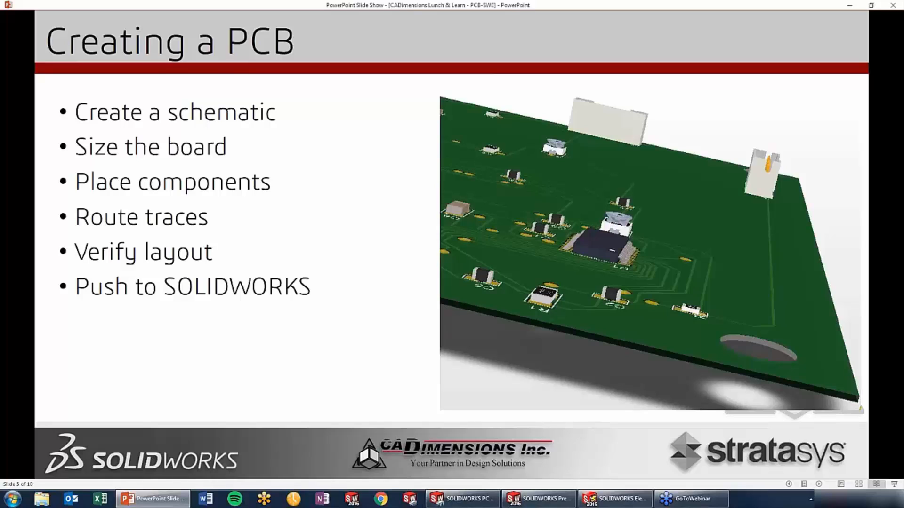
Step: Switch to SOLIDWORKS PCB and view the control1 and control2 schematics of the SWE Integration project
click(461, 498)
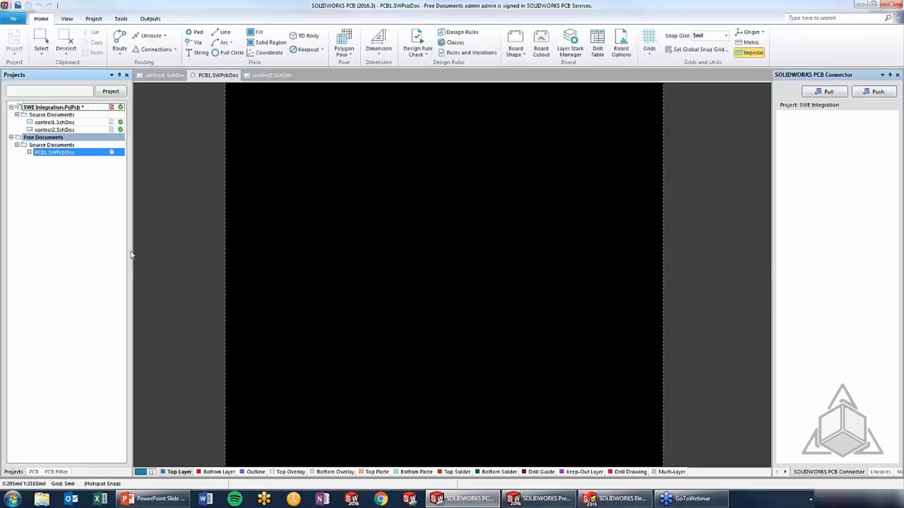
double_click(67, 123)
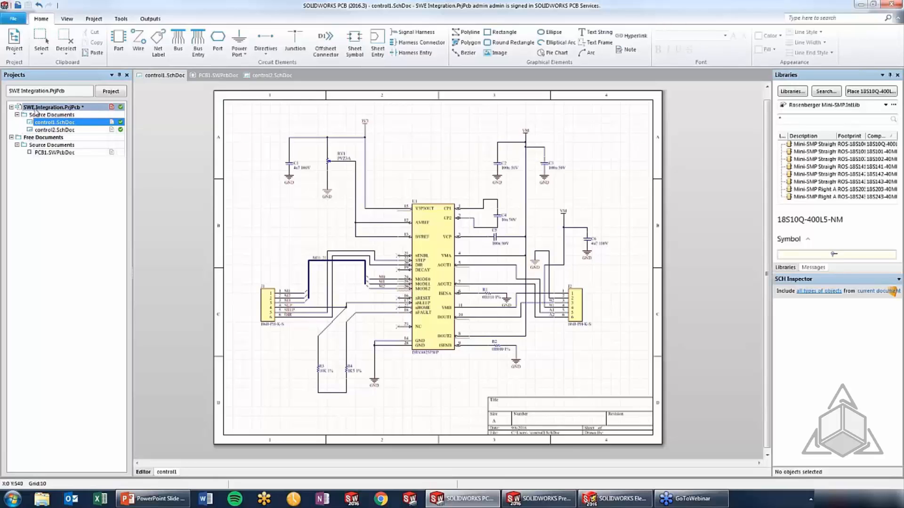
double_click(46, 128)
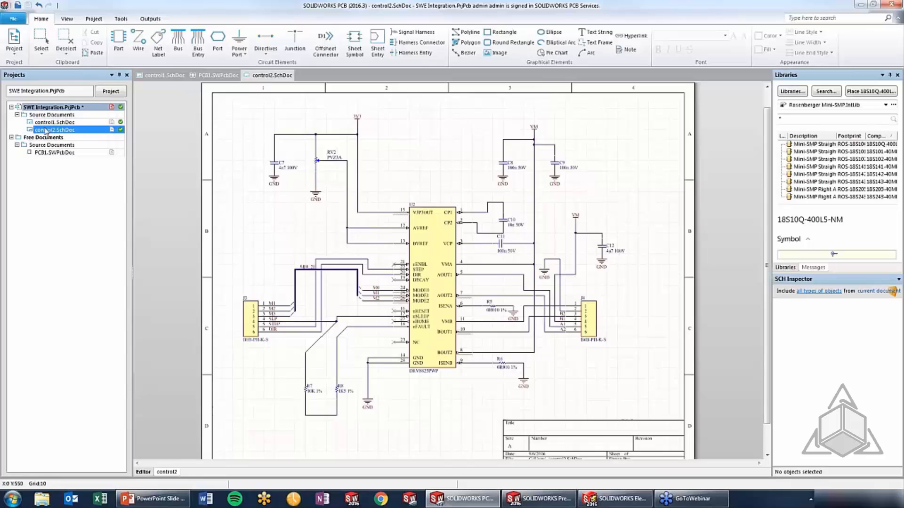
Step: Close the free document PCB1.SWPcbDoc that is outside the SWE Integration project
right_click(46, 155)
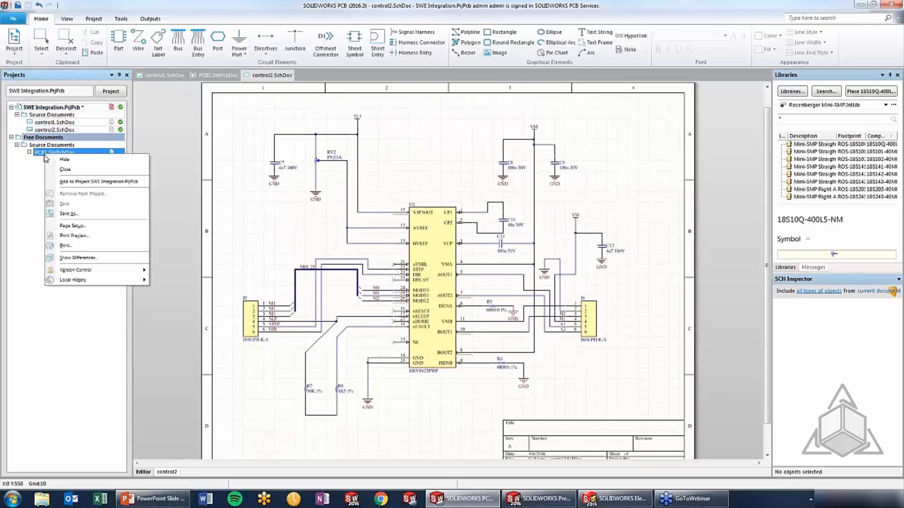
click(61, 137)
right_click(61, 137)
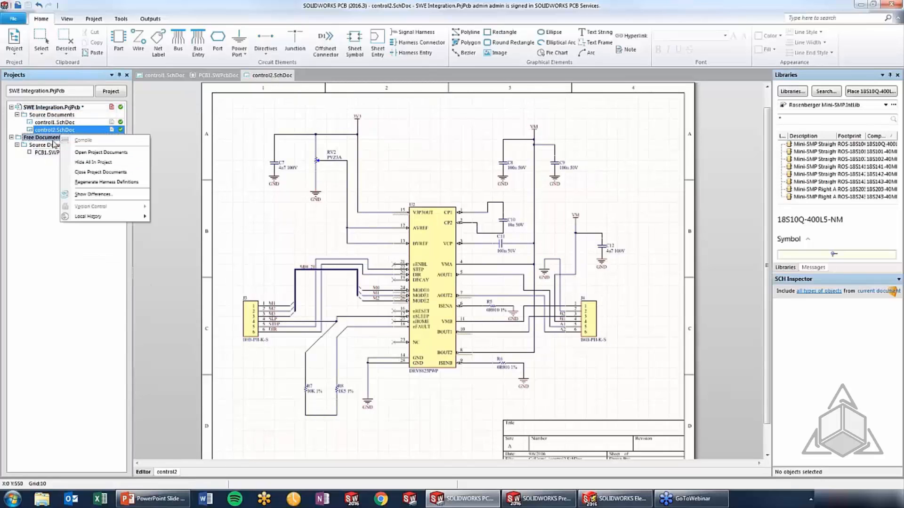
right_click(54, 141)
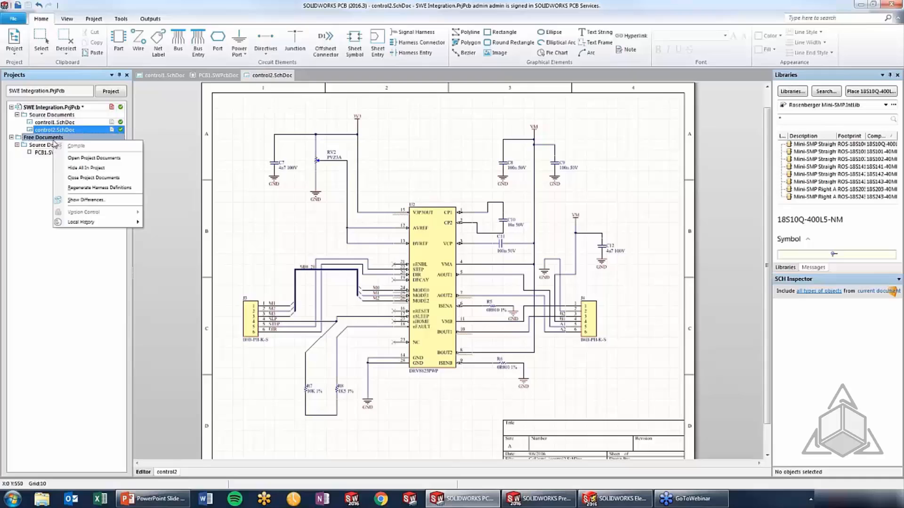
click(186, 90)
right_click(203, 75)
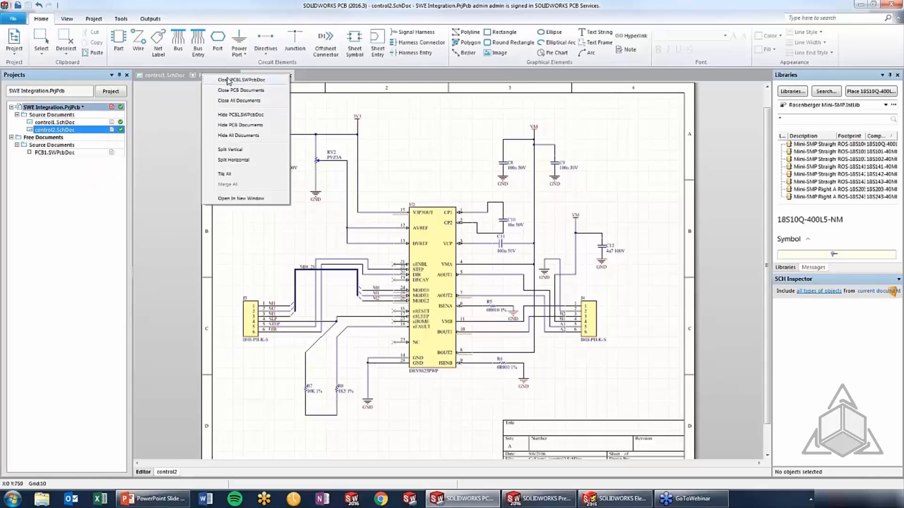
click(229, 80)
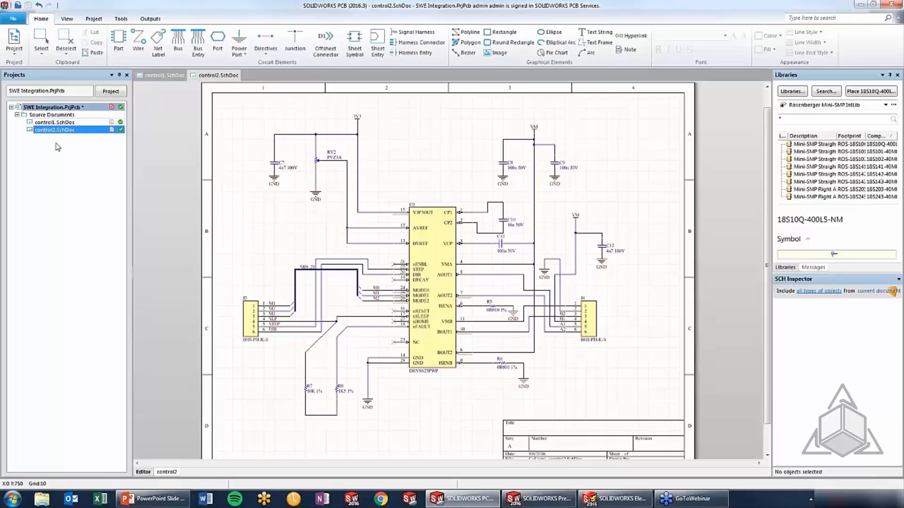
Step: Add a new PCB document to the SWE Integration project
right_click(64, 111)
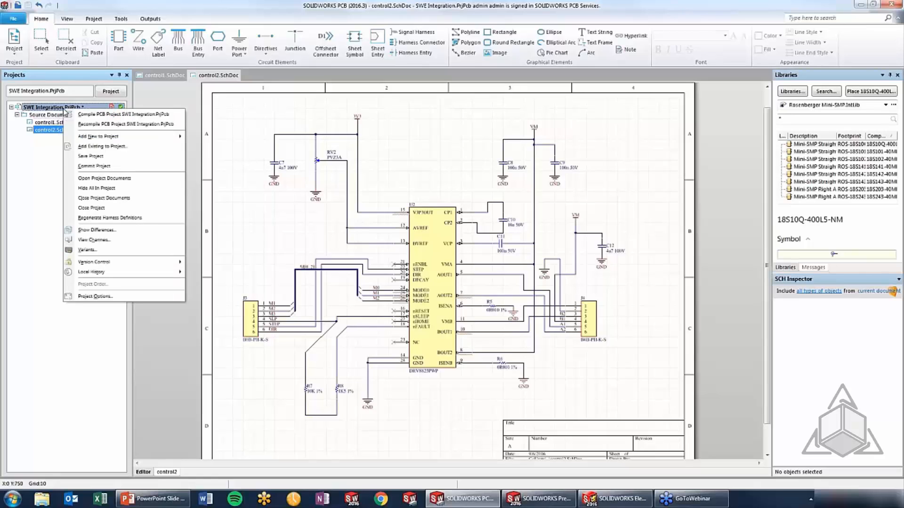
mouse_move(107, 136)
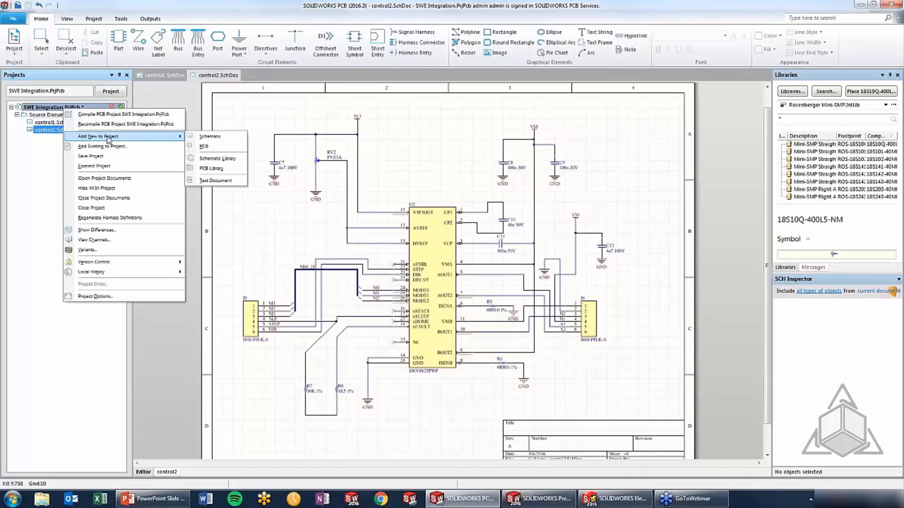
click(214, 146)
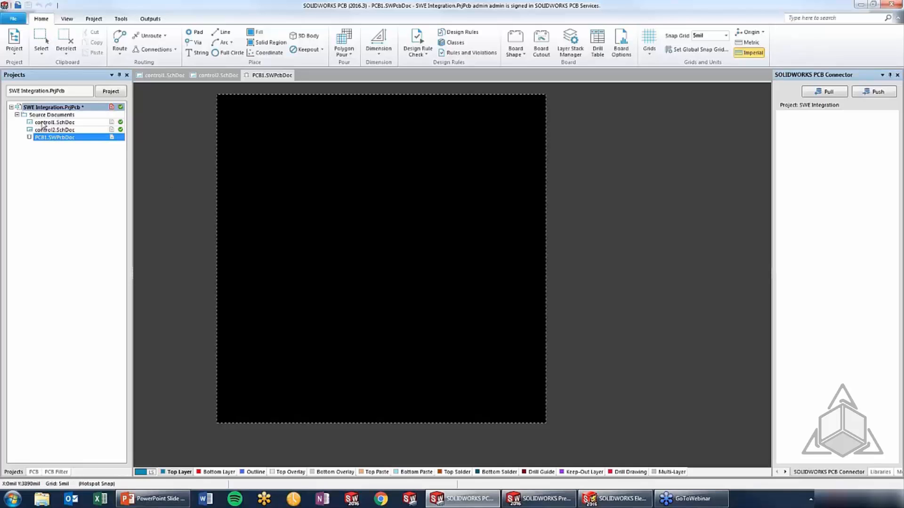
Step: Save the new PCB document as SWE Integration2 in the SWE Integration folder
right_click(63, 140)
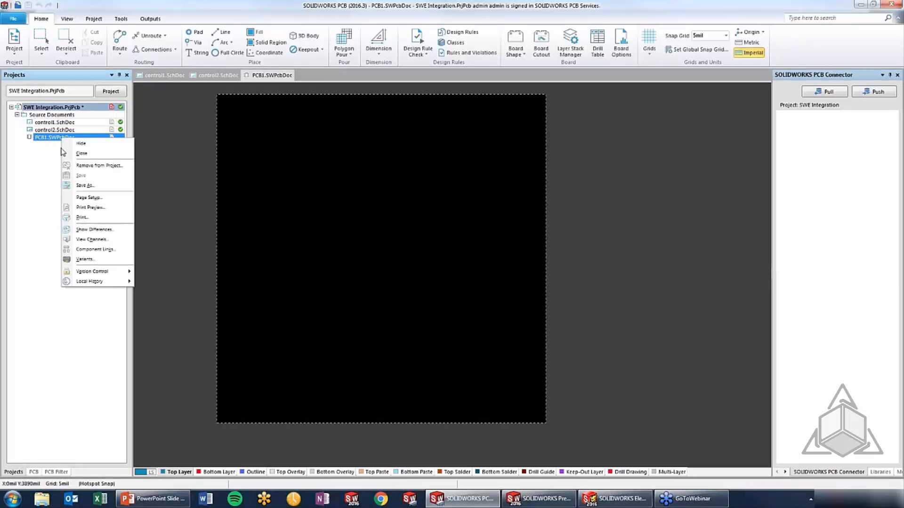
click(85, 185)
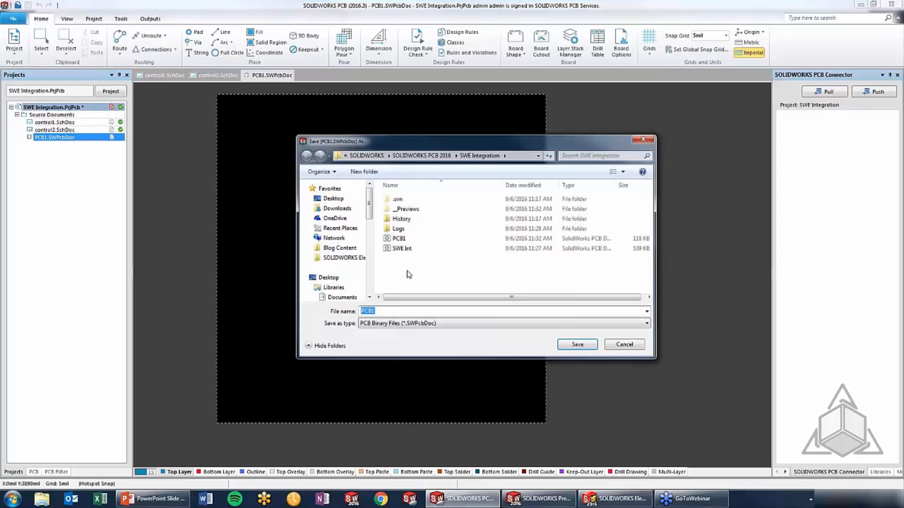
text(SWE In)
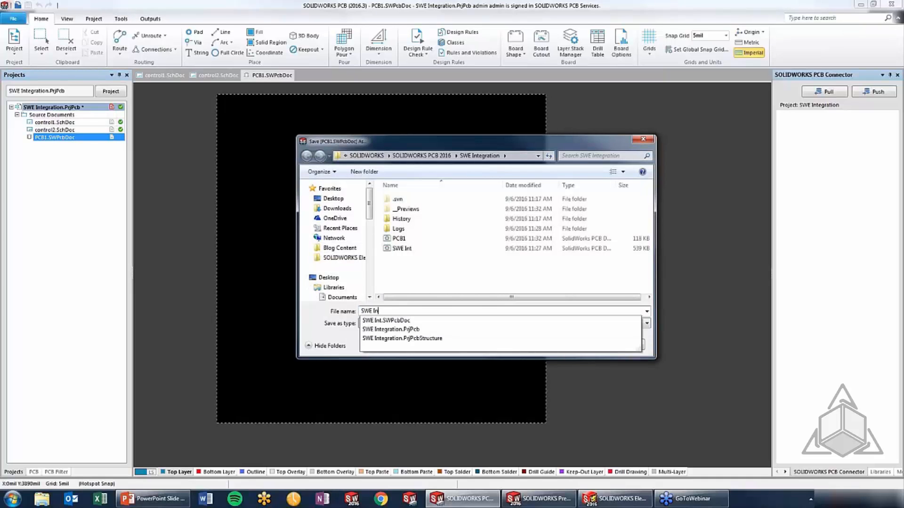
text(tegration2)
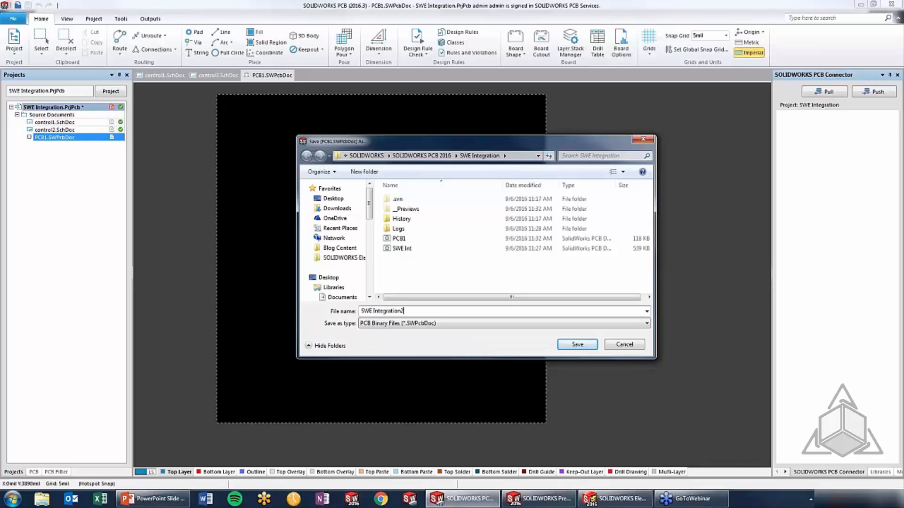
key(Return)
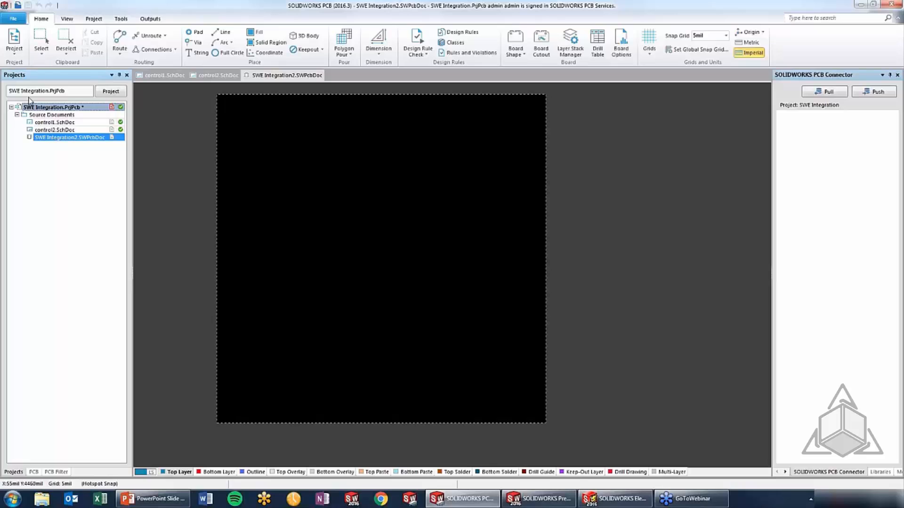
Step: Import the changes from SWE Integration.PrjPcb into the board, validating and executing the engineering change order
click(15, 42)
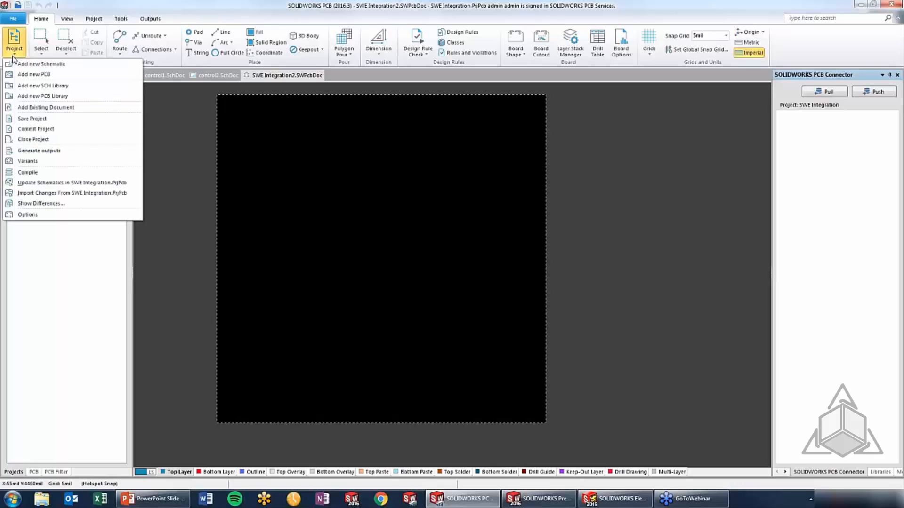
click(61, 193)
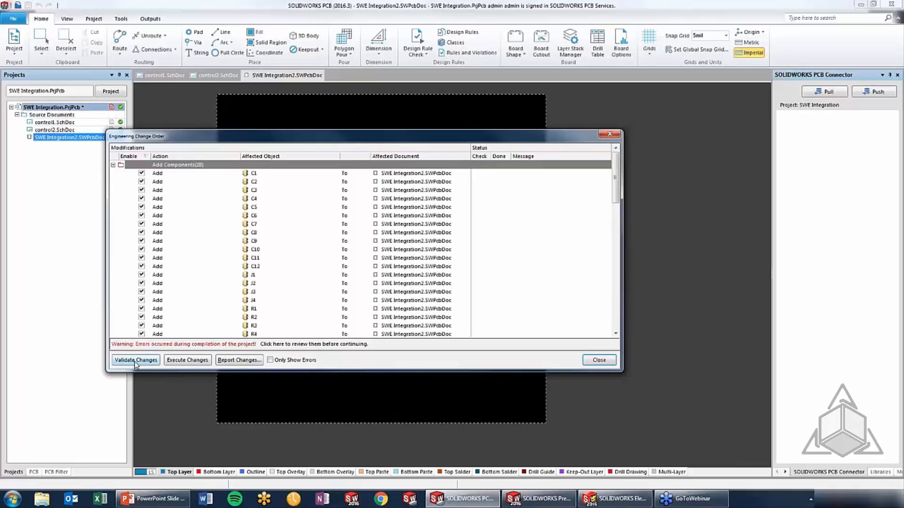
click(136, 360)
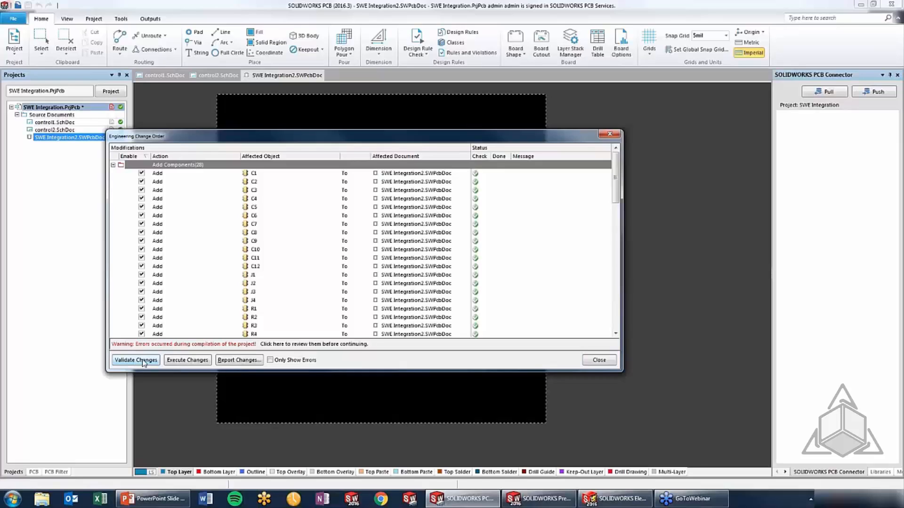
click(203, 362)
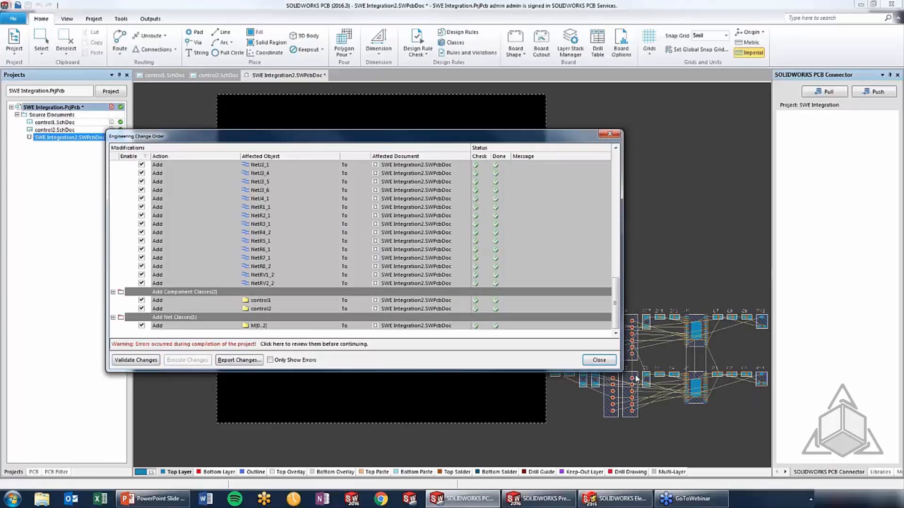
click(598, 360)
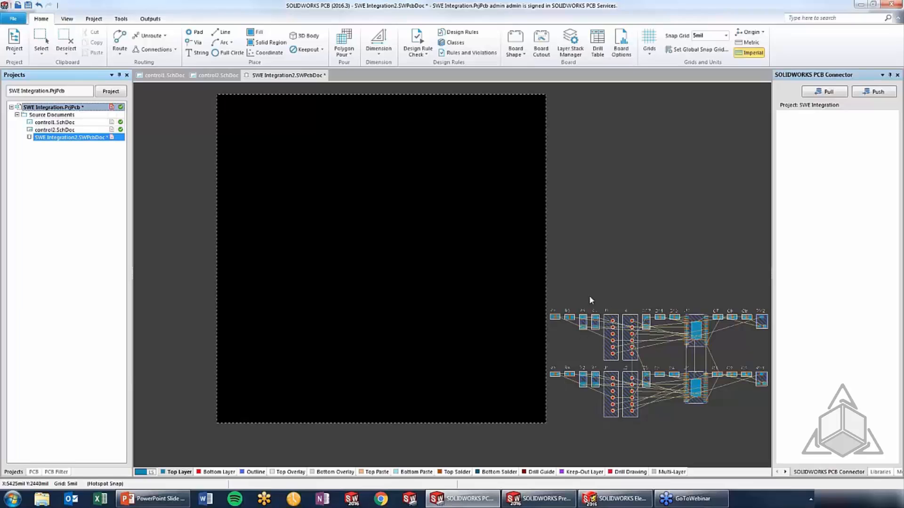
Step: Examine the imported components beside the board in 3D and return to the 2D layout
key(3)
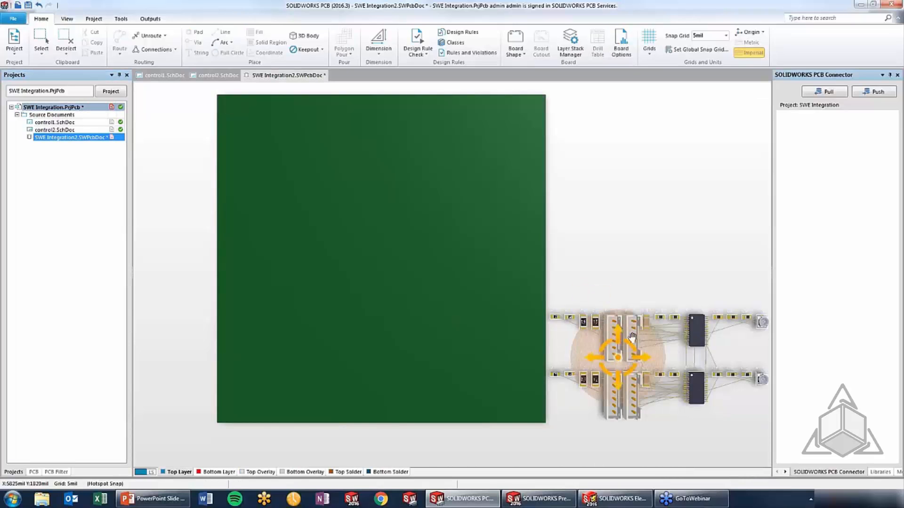
shift+right_drag(619, 359, 645, 200)
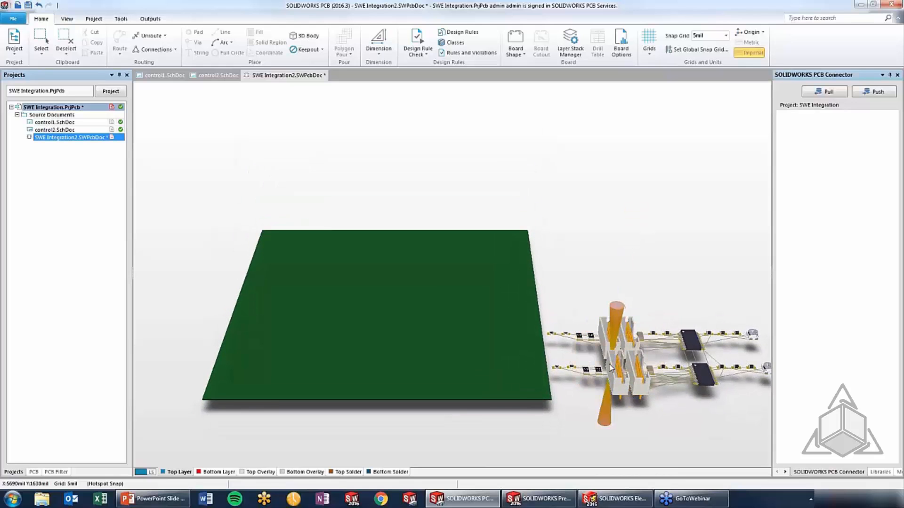
ctrl+scroll(610, 368, up, 5)
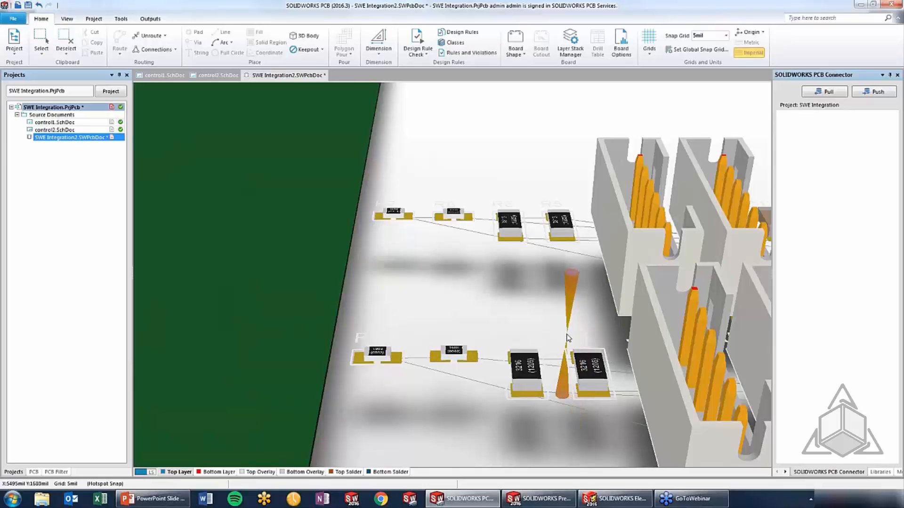
key(2)
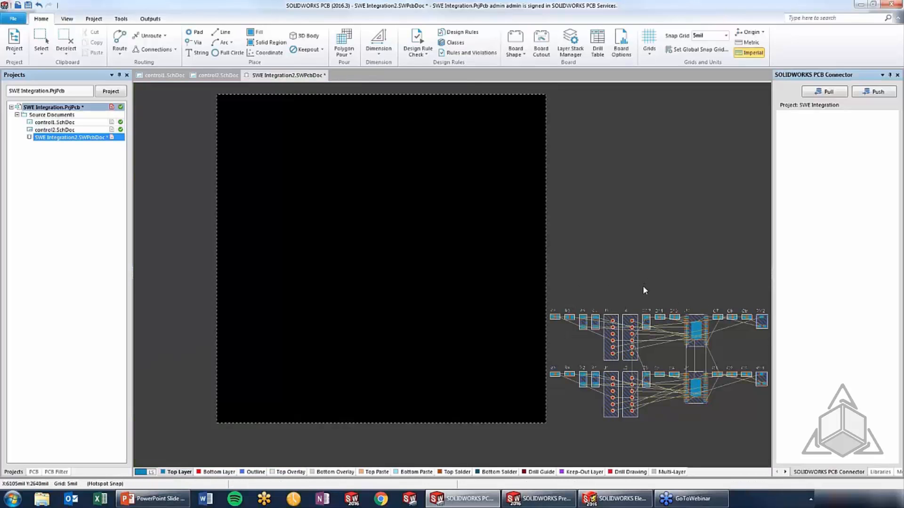
Step: Delete all the imported components placed beside the board outline
scroll(644, 291, down, 2)
scroll(644, 291, right, 2)
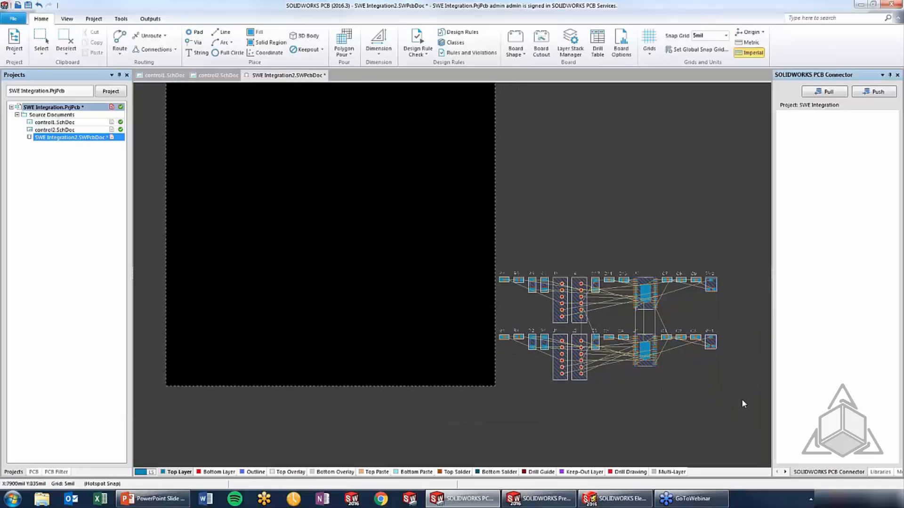
drag(741, 399, 483, 243)
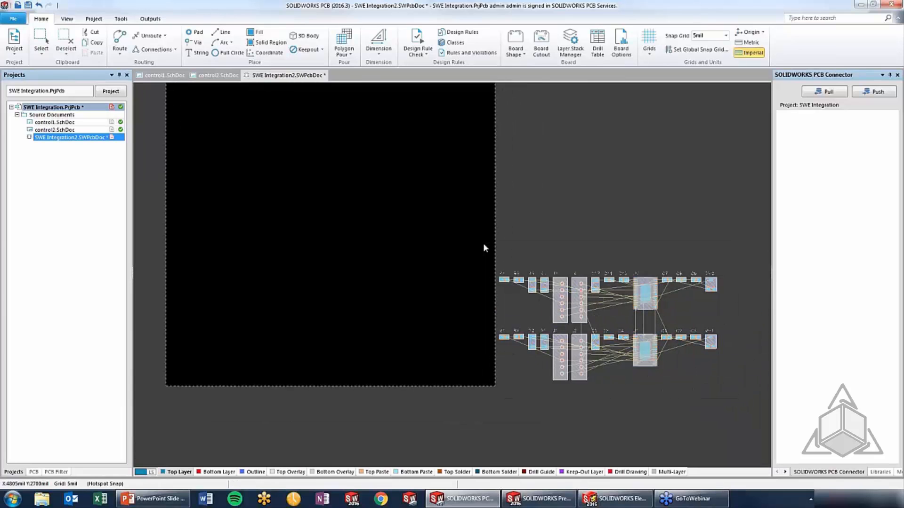
key(Delete)
ctrl+scroll(491, 263, down, 1)
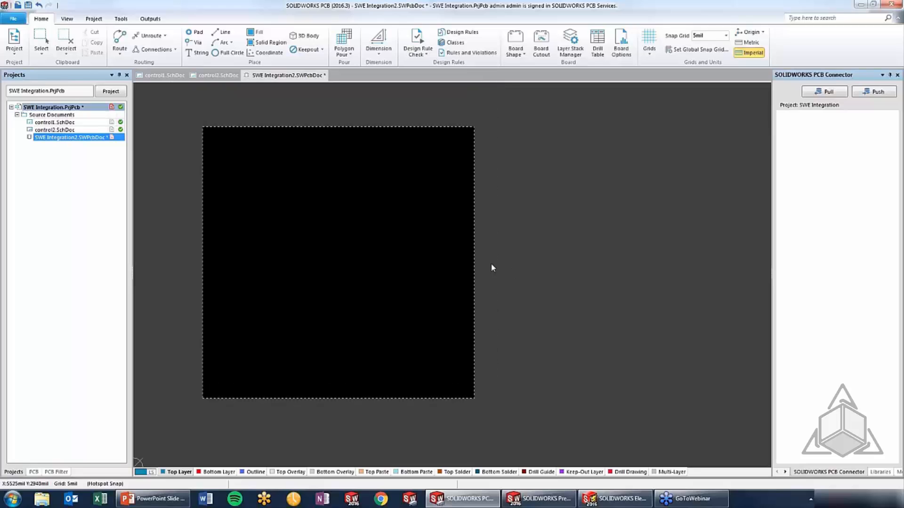
ctrl+scroll(323, 281, up, 1)
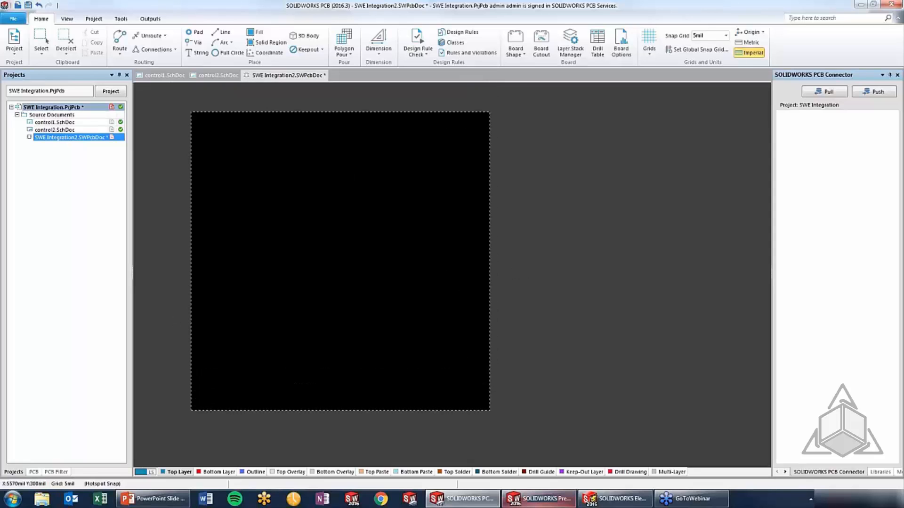
Step: Switch to SOLIDWORKS and examine the chassis floor around the empty standoffs and the surrounding workbench assembly
click(539, 498)
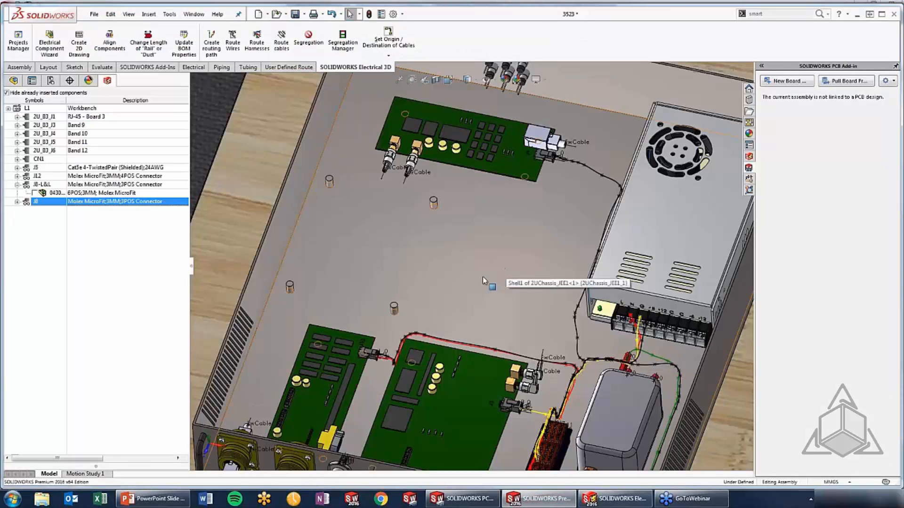
click(466, 279)
scroll(464, 279, down, 3)
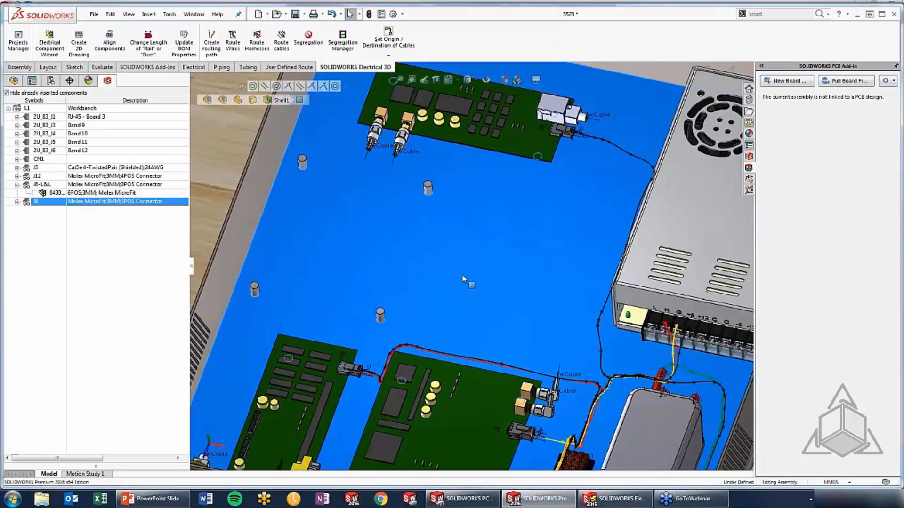
scroll(462, 279, up, 10)
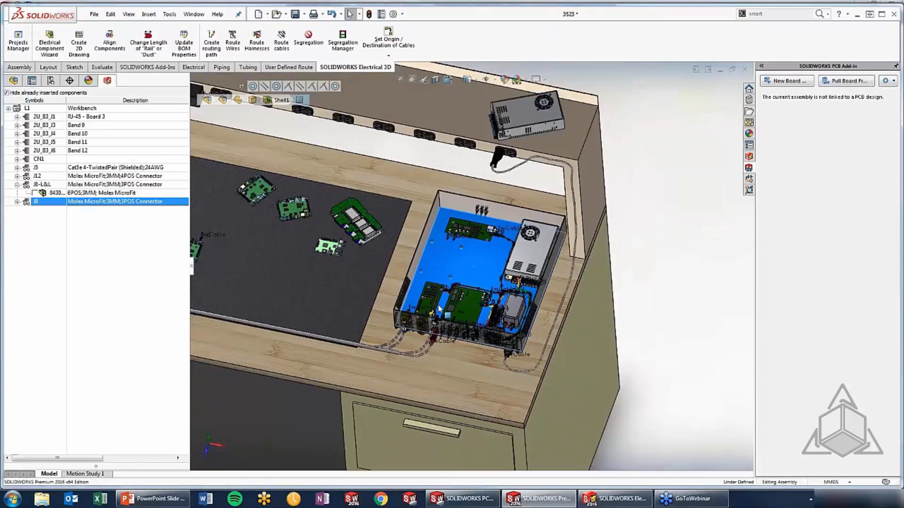
scroll(471, 278, up, 5)
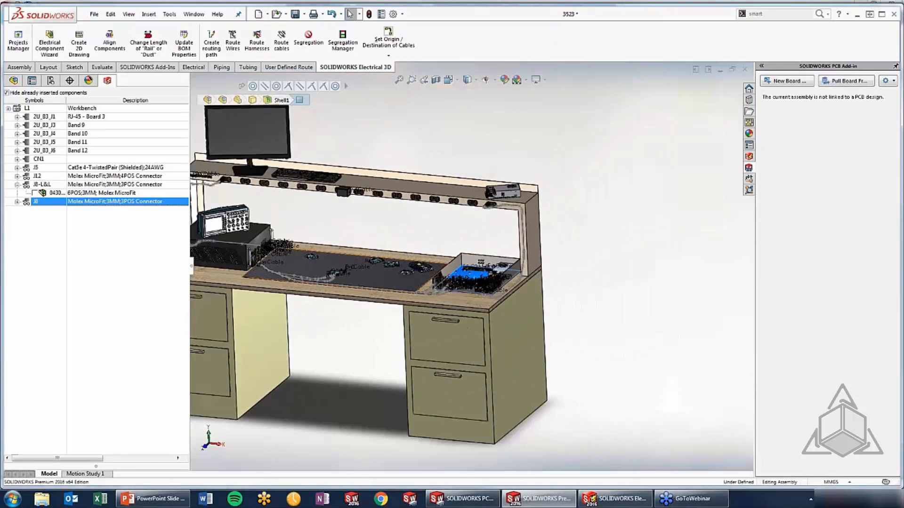
scroll(339, 285, down, 8)
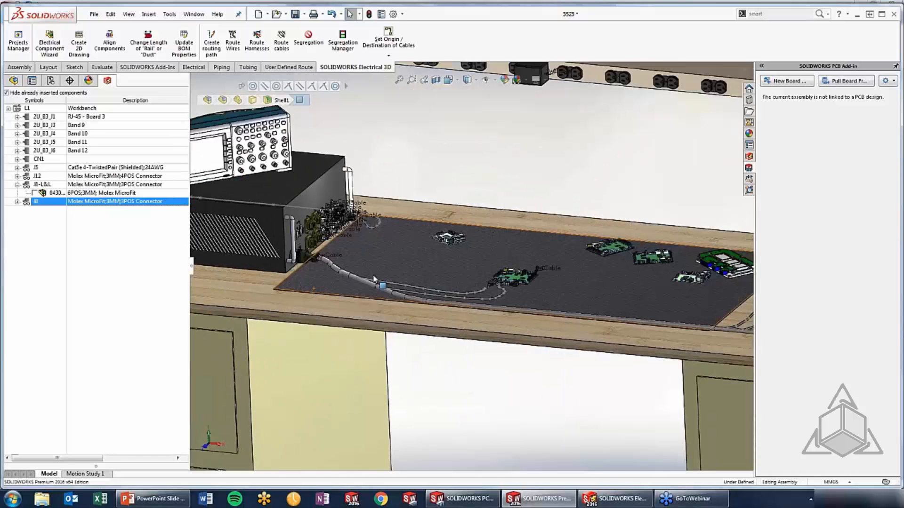
Step: Inspect the workbench wiring and the chassis floor with its empty standoffs, and minimize the 3523 assembly window
scroll(496, 235, up, 6)
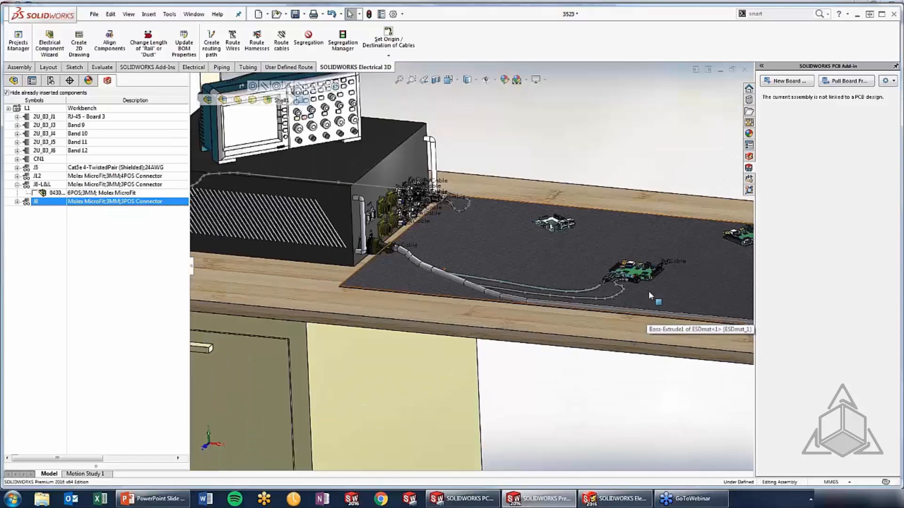
scroll(497, 236, up, 6)
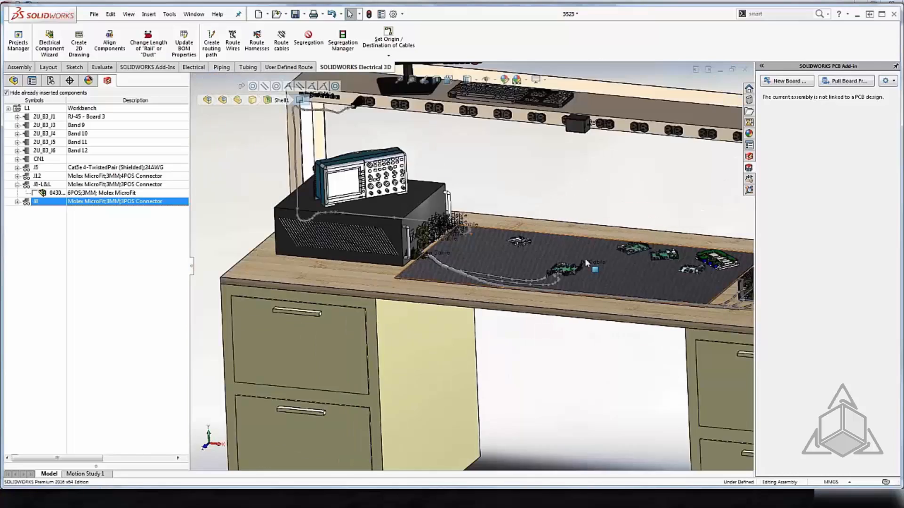
scroll(665, 274, down, 10)
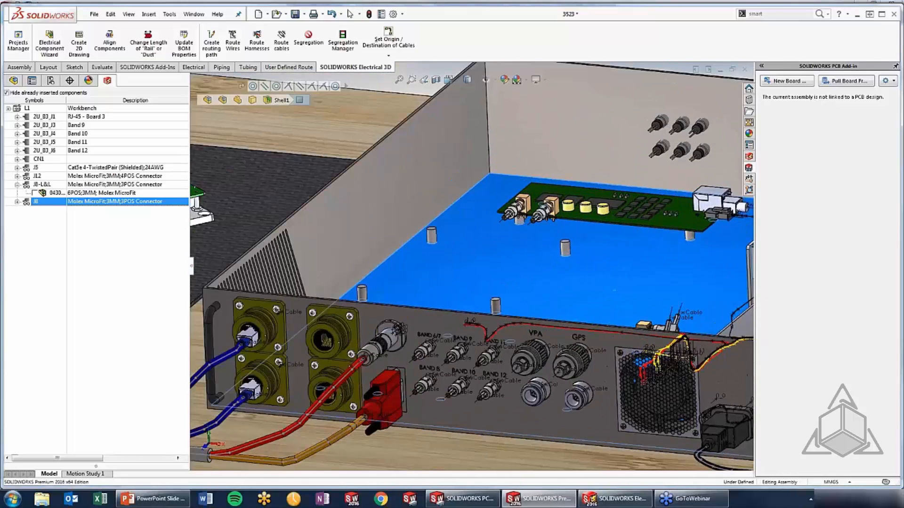
middle_drag(471, 211, 470, 292)
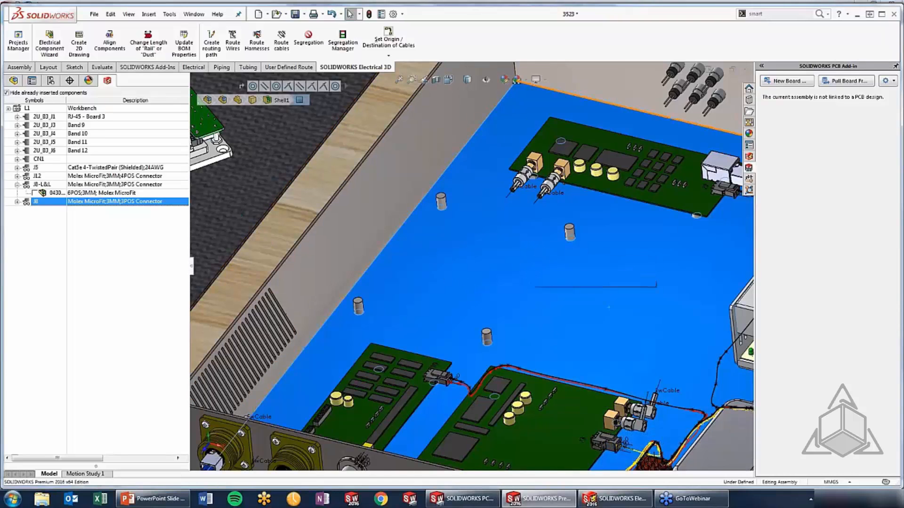
click(720, 68)
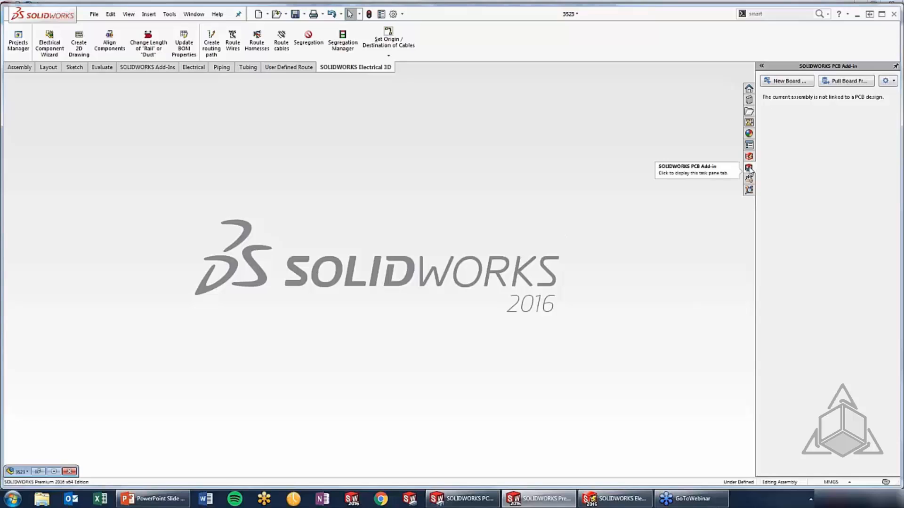
Step: Try to pull the board design from the SWE Integration managed project into SOLIDWORKS
click(831, 84)
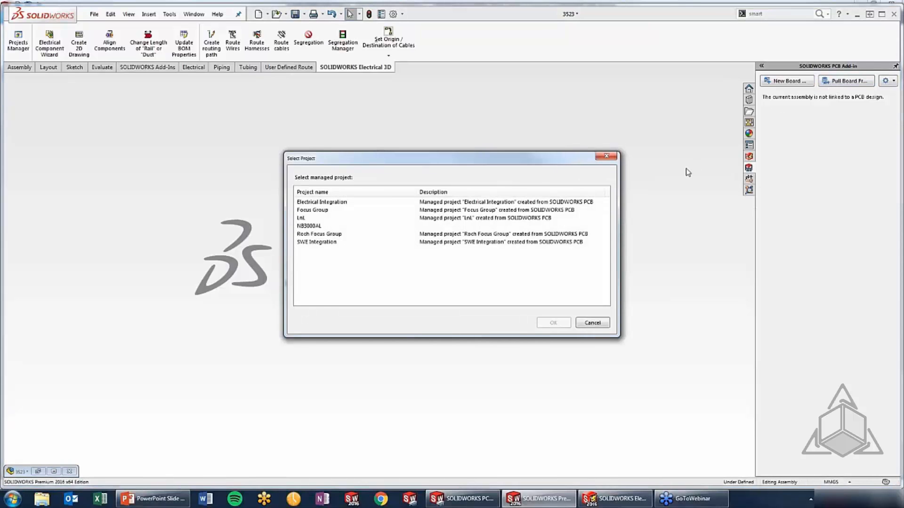
click(328, 243)
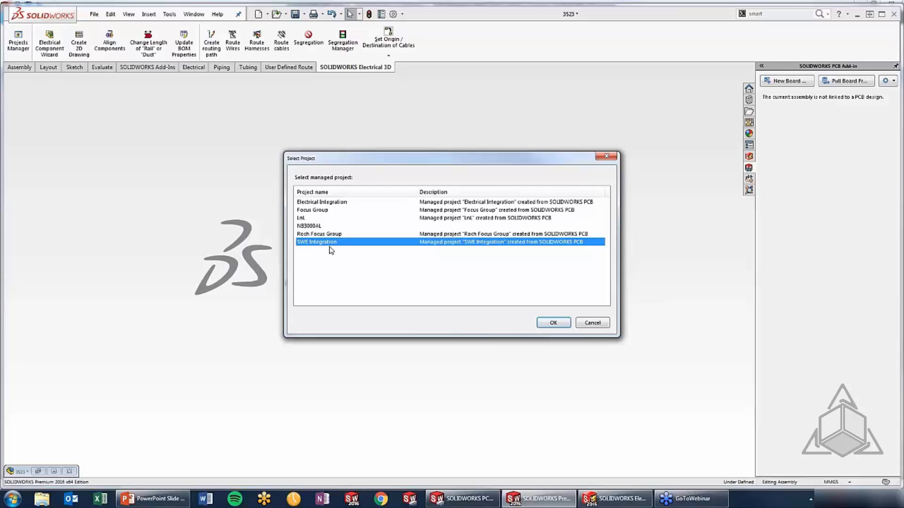
click(555, 324)
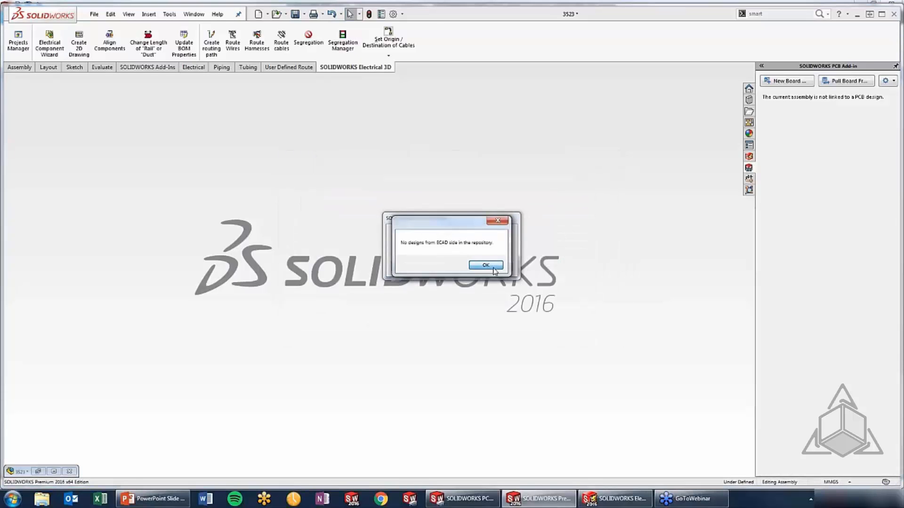
click(484, 266)
Step: Switch to SOLIDWORKS PCB and push the board to the SWE Integration project with the comment "starter board"
click(463, 498)
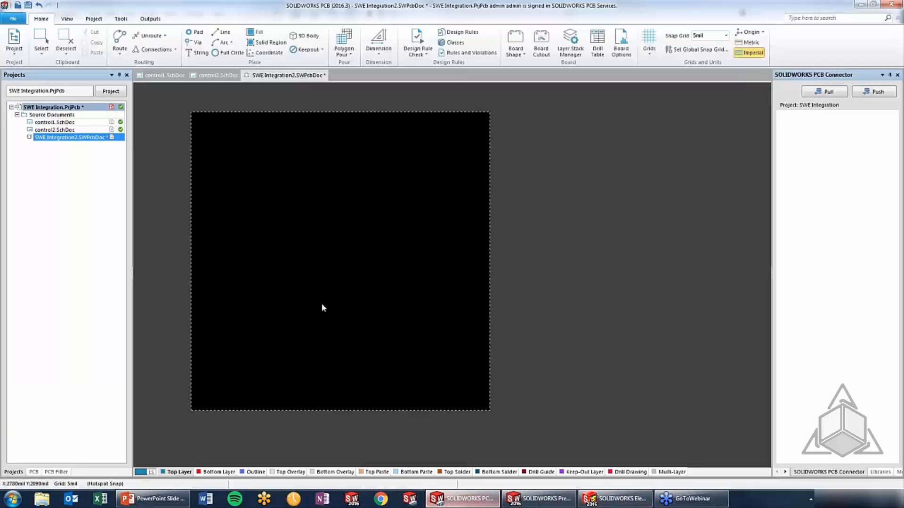
click(857, 92)
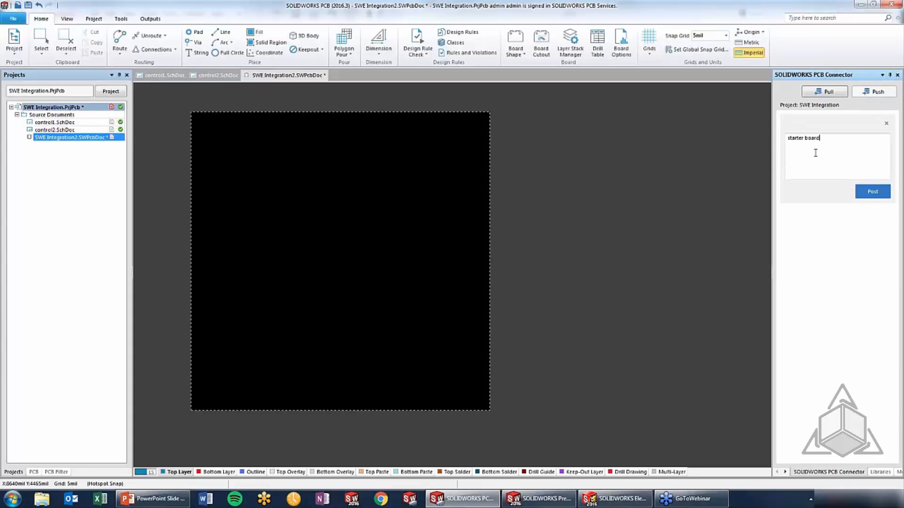
click(872, 191)
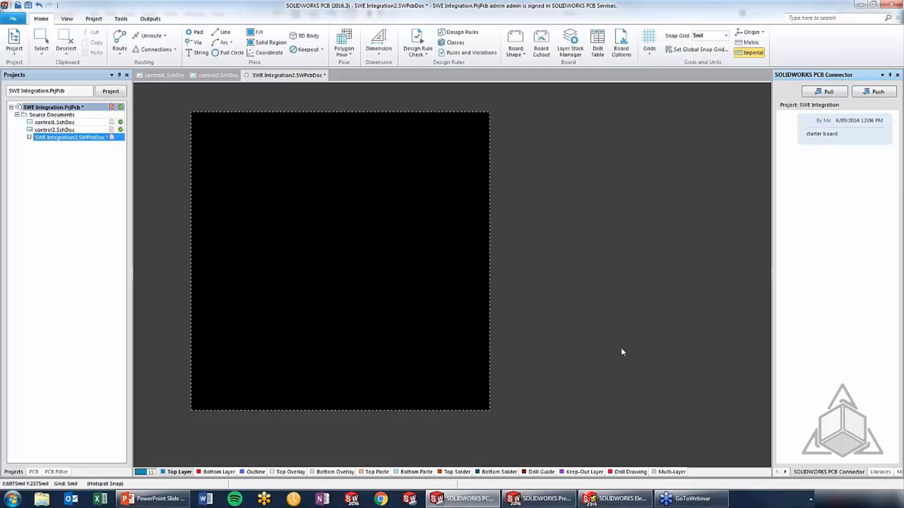
Step: Switch back to SOLIDWORKS, pull the board from the SWE Integration managed project, and save it as assembly SWE Integration2 in Documents
click(539, 498)
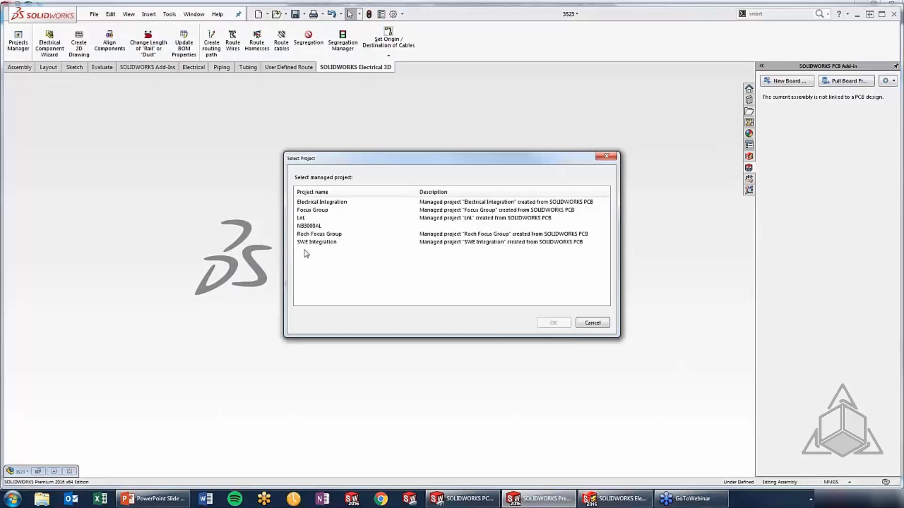
click(325, 242)
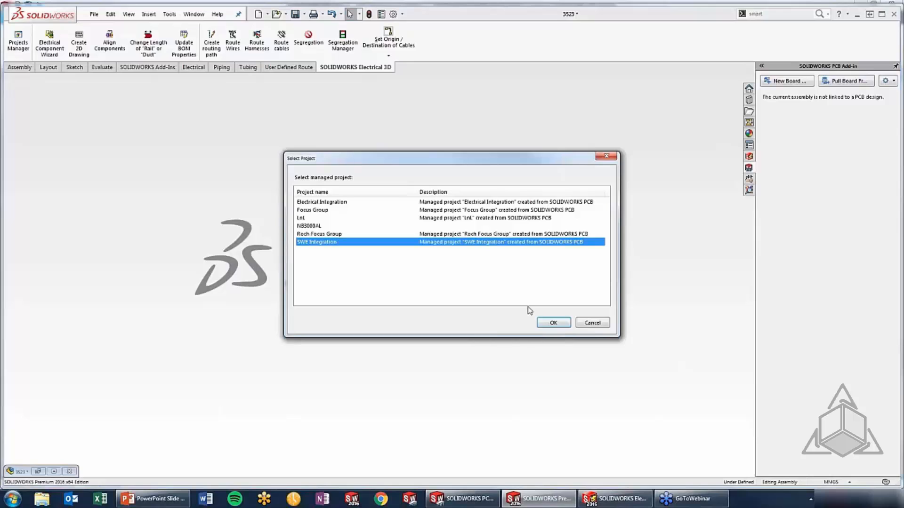
click(554, 324)
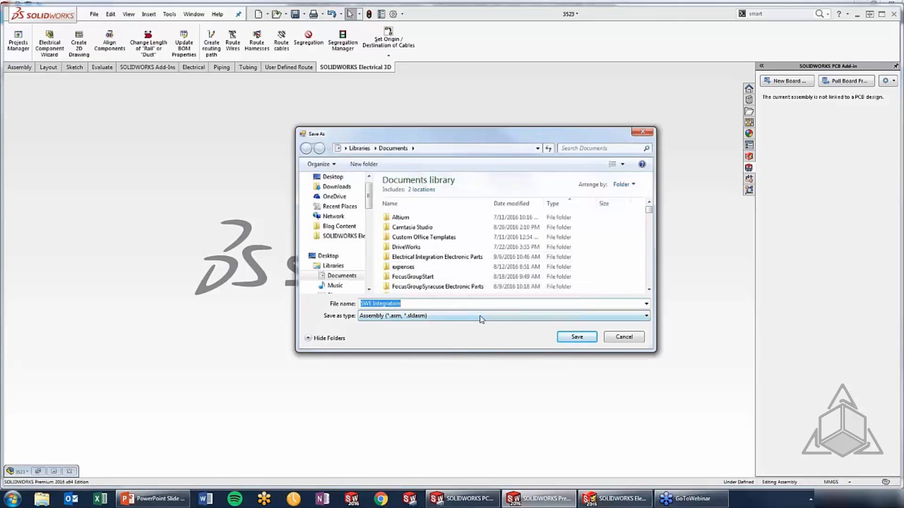
click(464, 303)
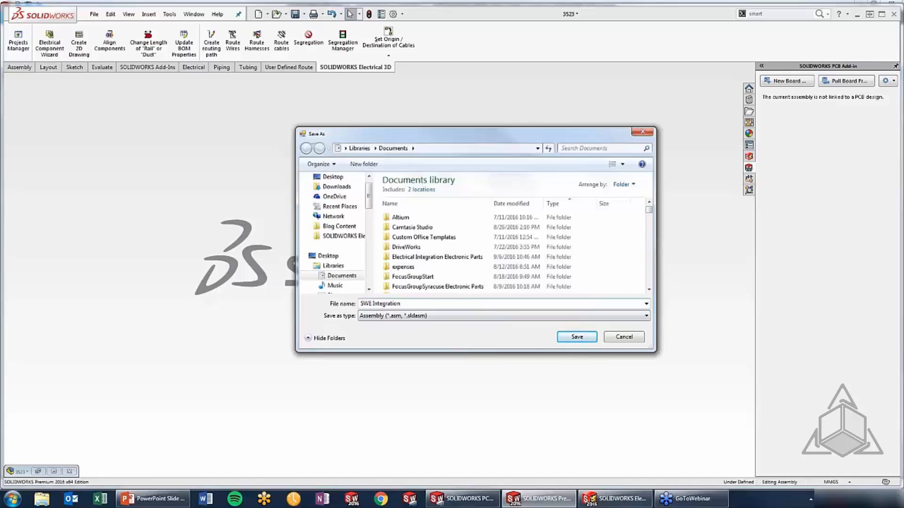
click(570, 337)
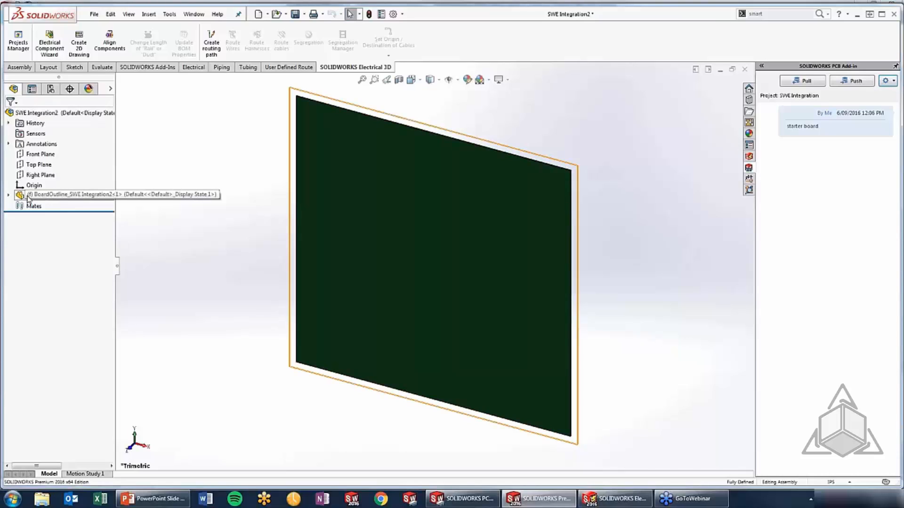
Step: Examine the contents of the board outline part in the feature tree and its Board Top Face in the model
click(9, 194)
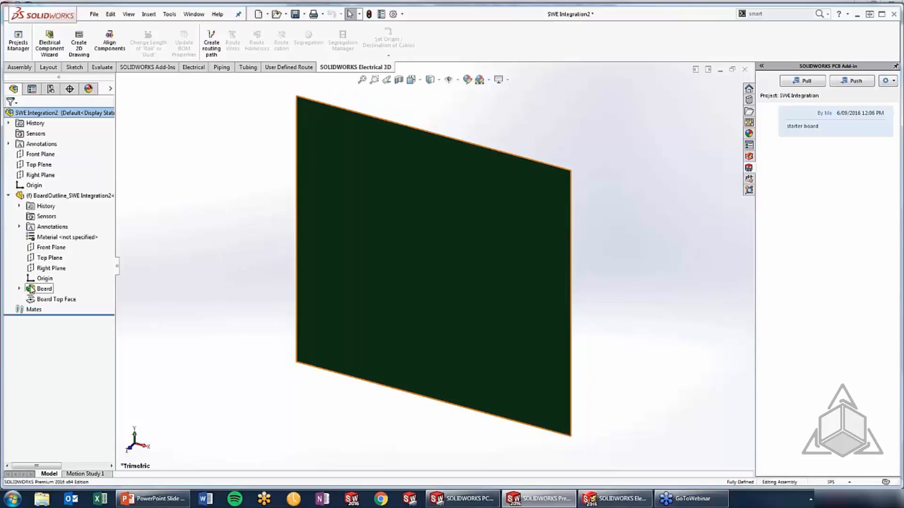
click(53, 299)
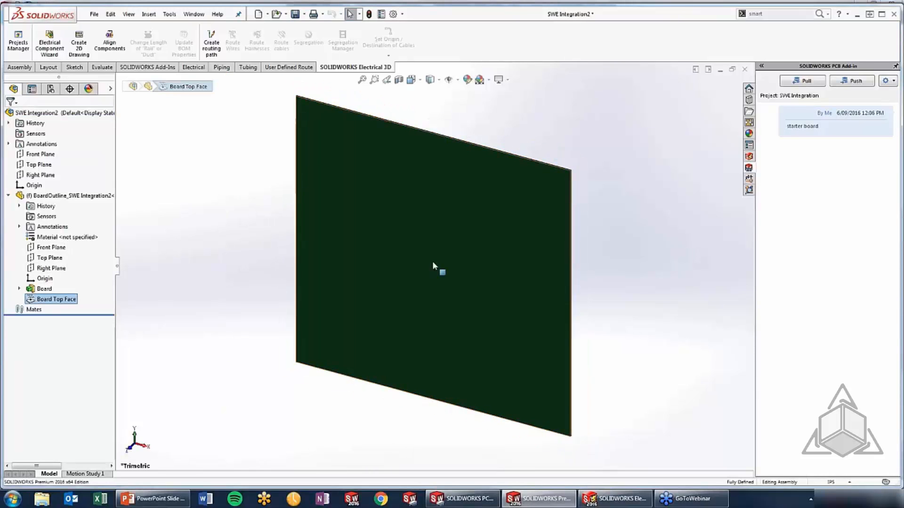
middle_drag(429, 259, 430, 240)
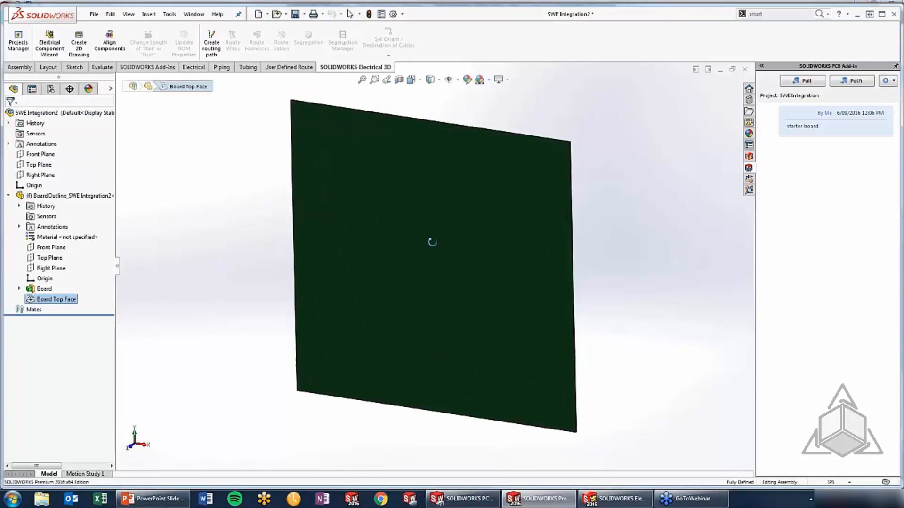
Step: Apply the default color appearance to the large front face of the board
click(87, 90)
mouse_move(29, 147)
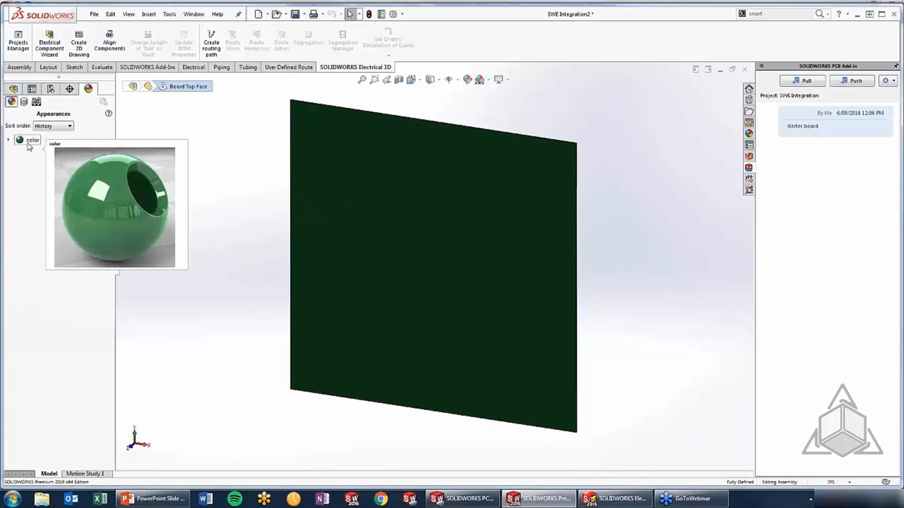
click(749, 133)
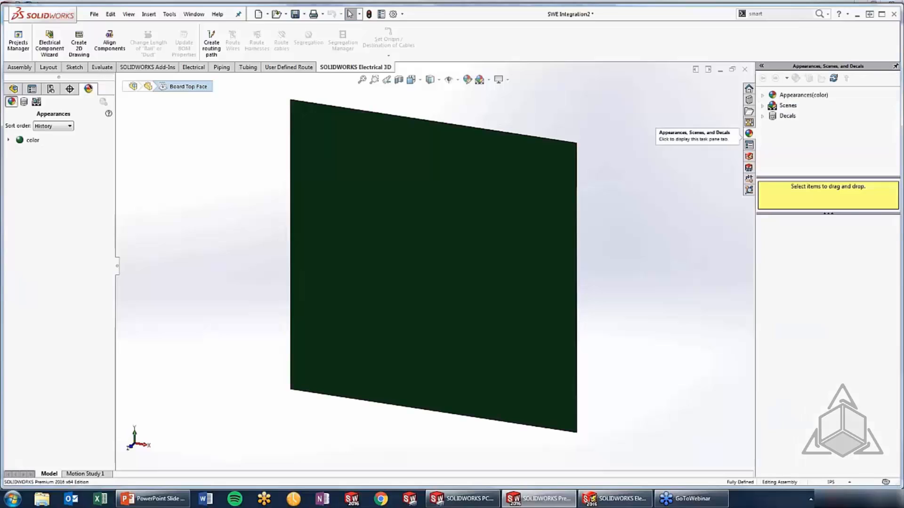
click(803, 95)
drag(791, 242, 466, 242)
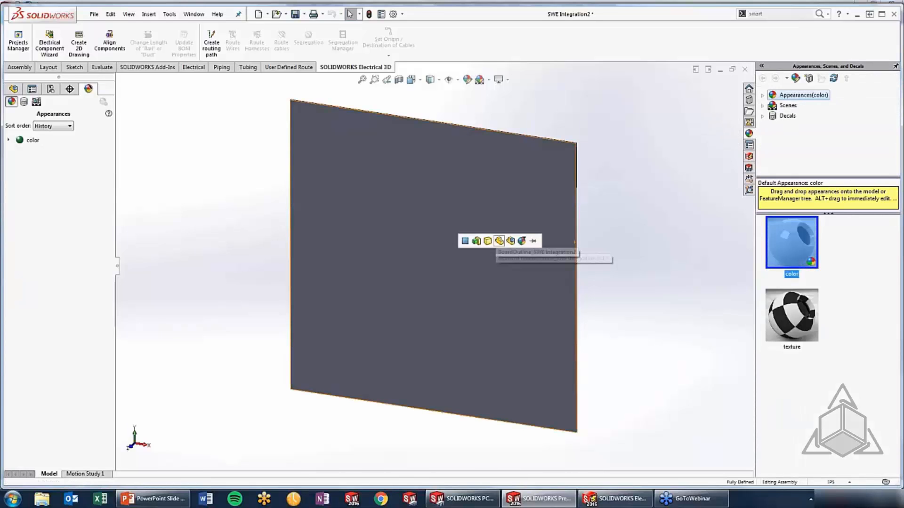
click(465, 241)
middle_drag(603, 210, 589, 222)
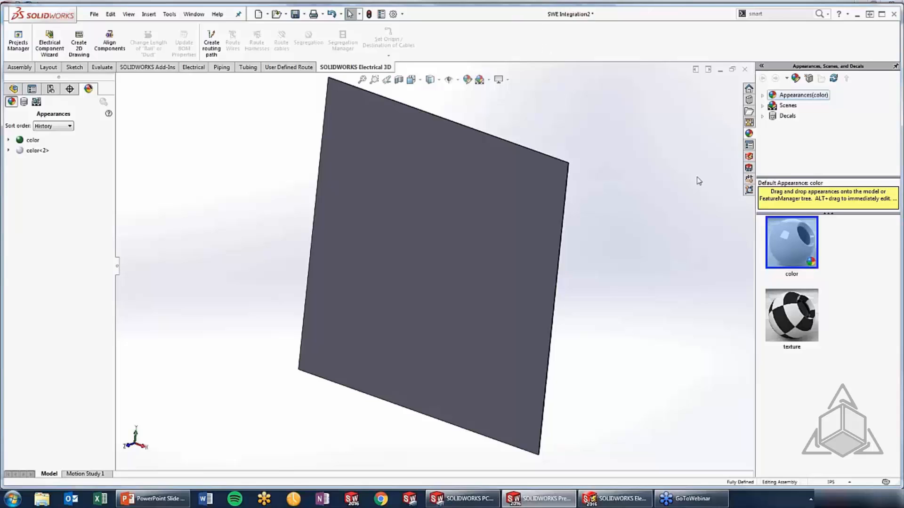
Step: Minimize the board assembly and restore the 3523 workbench assembly, with the whole wired chassis in view
click(749, 167)
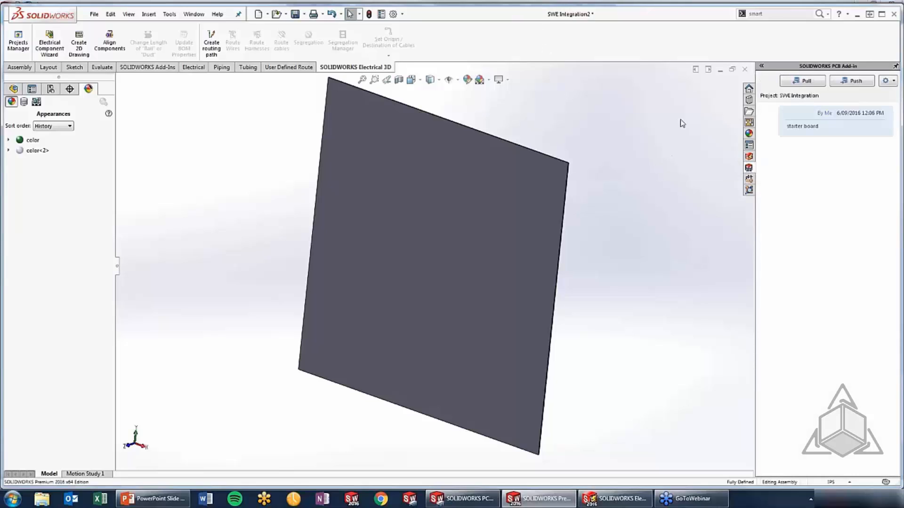
click(717, 75)
click(718, 75)
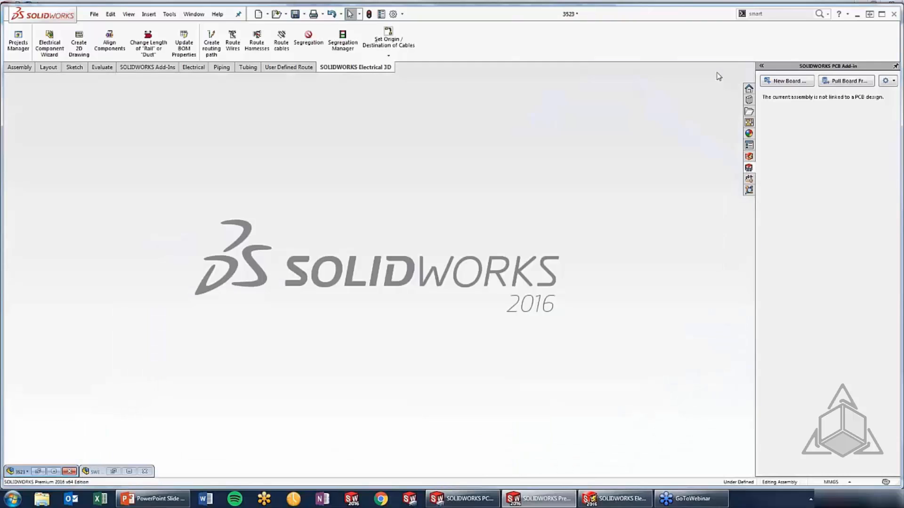
click(52, 471)
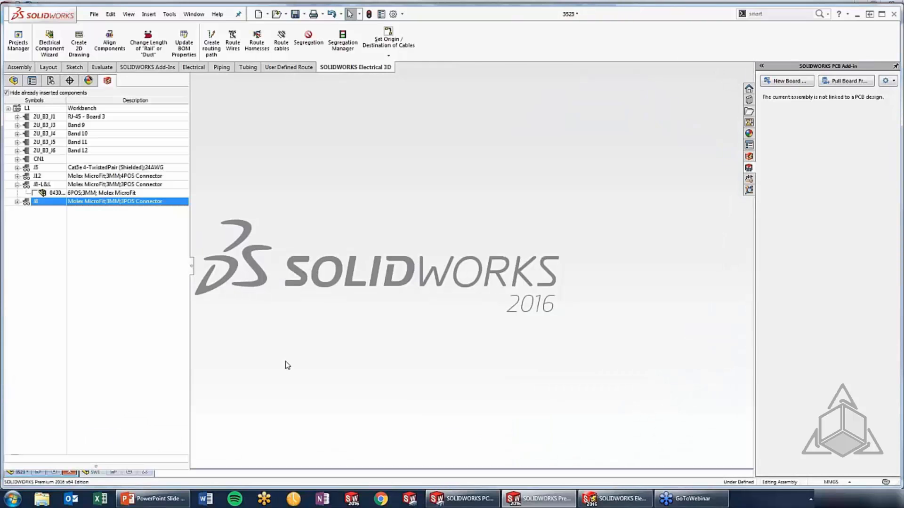
scroll(325, 207, up, 8)
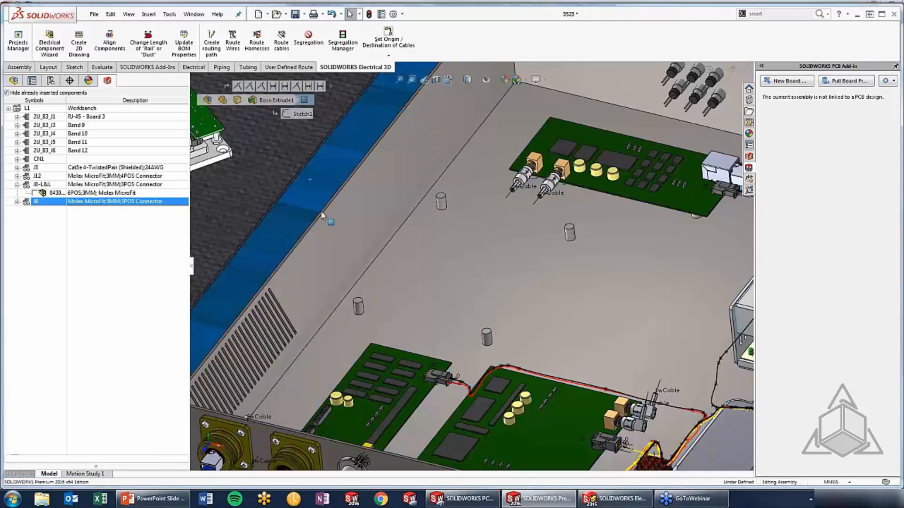
scroll(417, 261, up, 6)
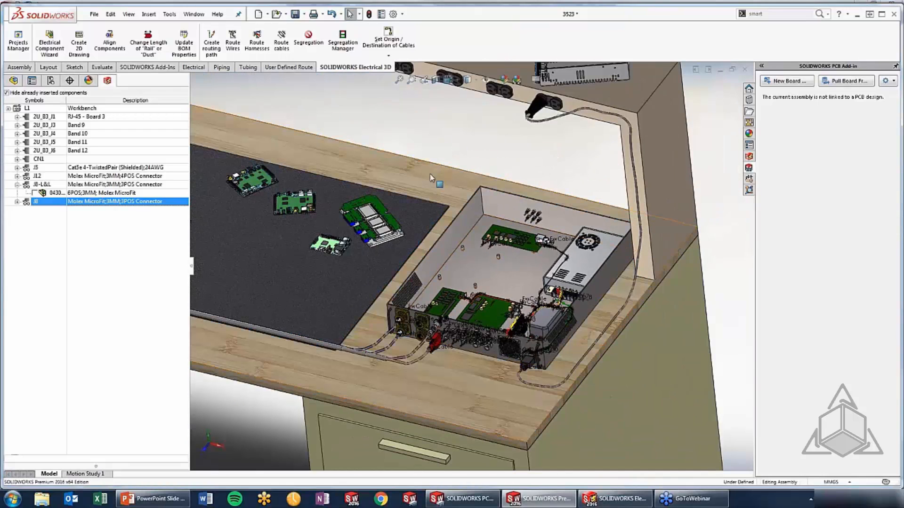
Step: Insert the open SWE Integration2 assembly as a component above the empty standoffs in the chassis
click(23, 68)
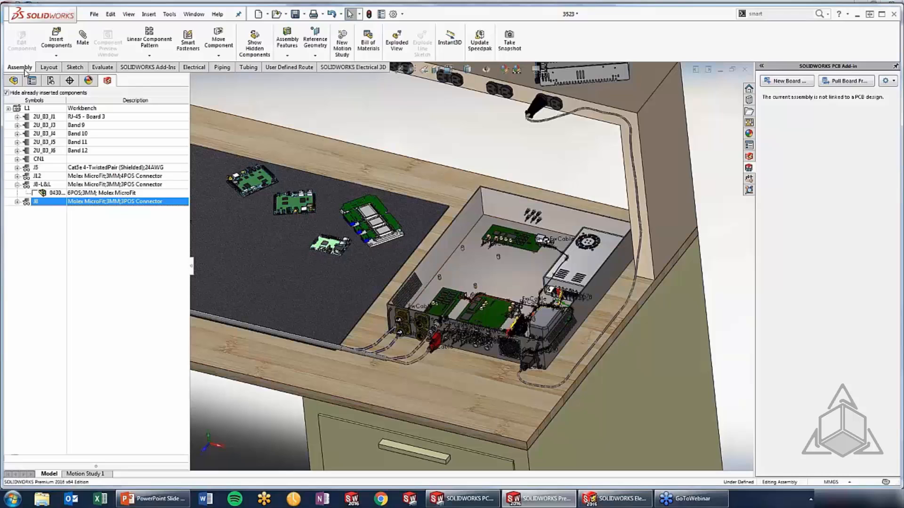
click(54, 44)
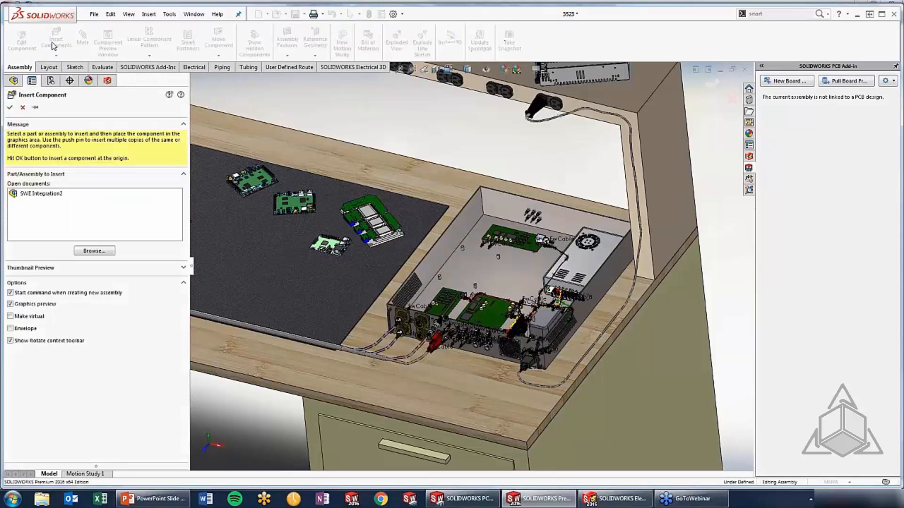
click(49, 197)
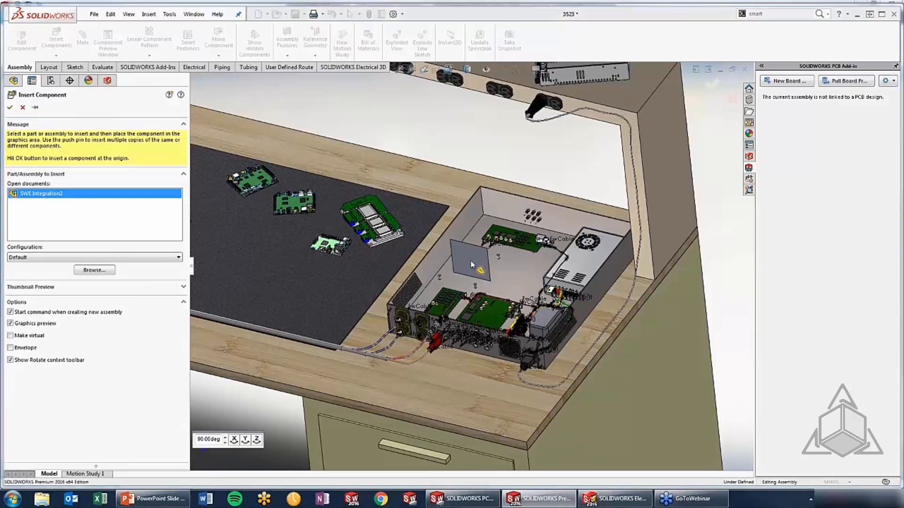
click(470, 265)
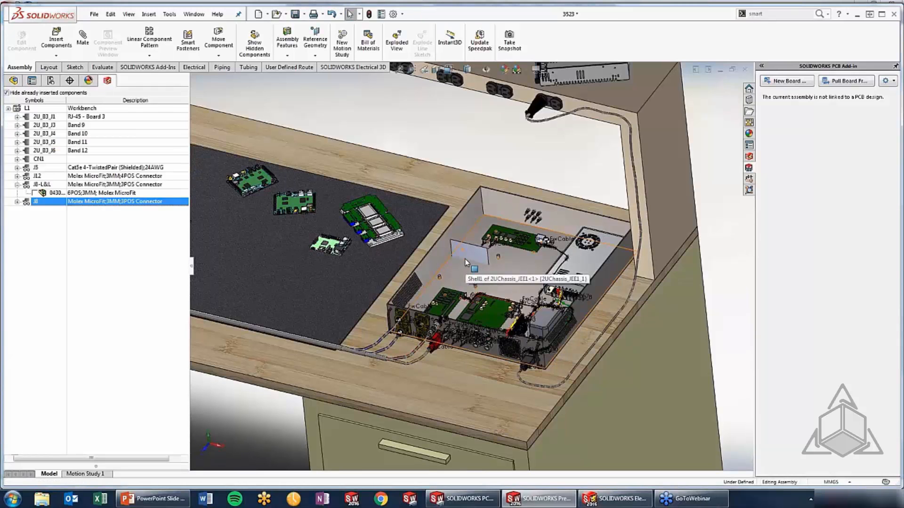
Step: Rotate the inserted board above the chassis so its large face can be selected for mating
scroll(467, 262, down, 3)
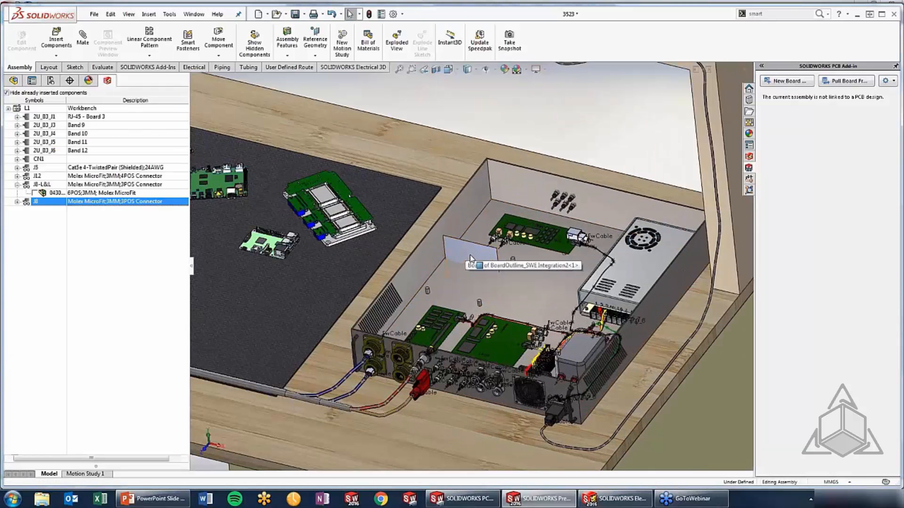
click(468, 256)
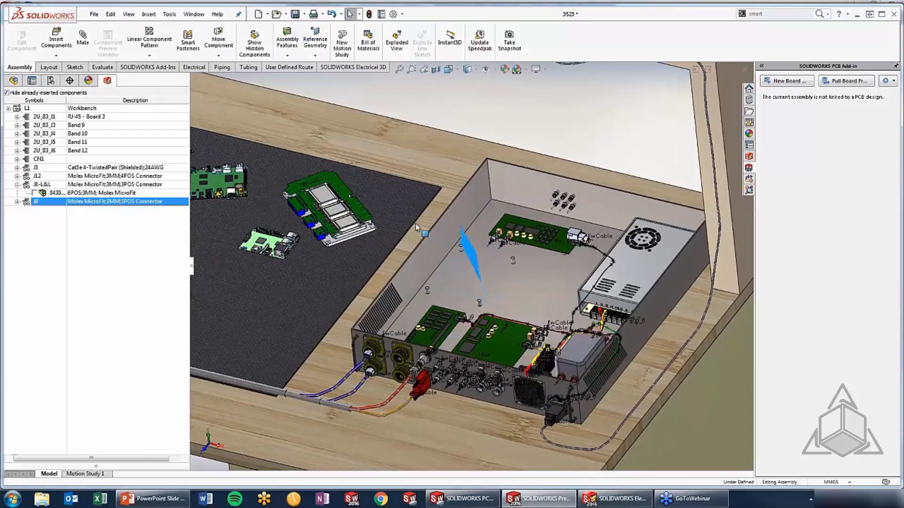
click(416, 227)
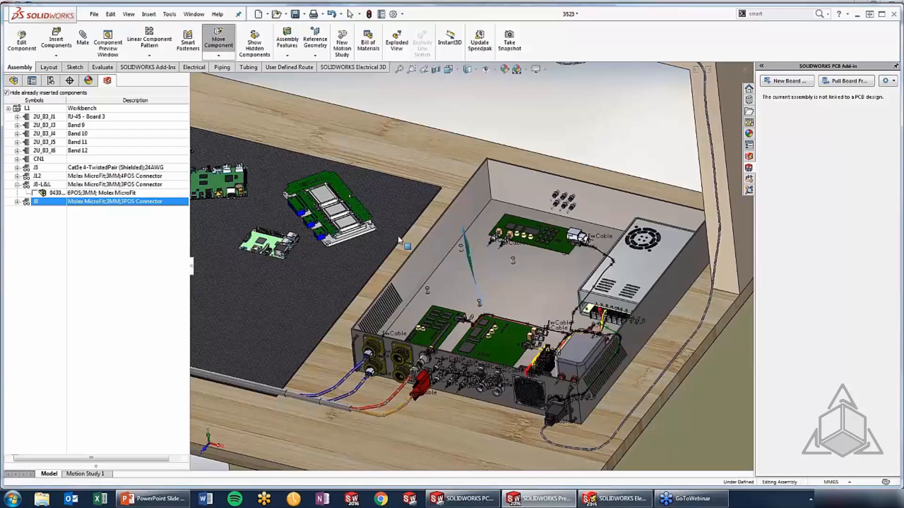
click(600, 138)
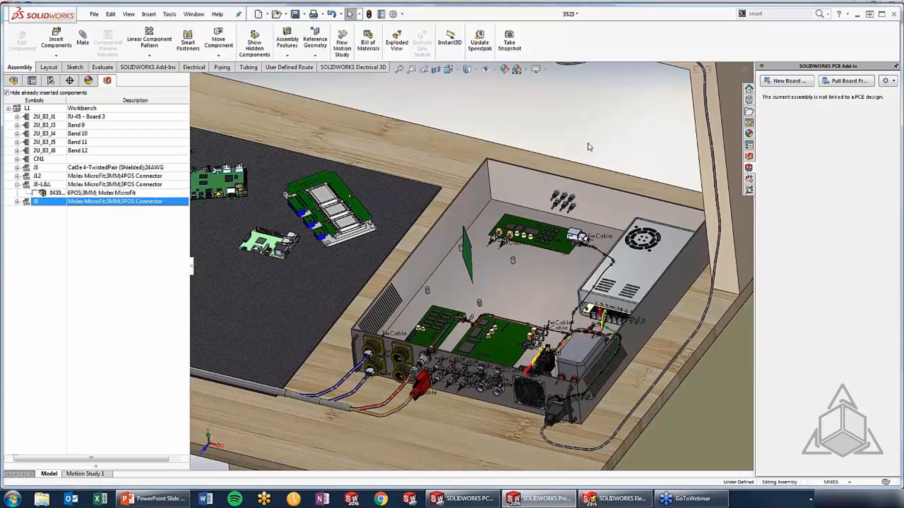
Step: Add a coincident mate between the board outline's large face and the circular edge of an empty standoff, with the mate alignment flipped
click(83, 35)
scroll(467, 261, down, 5)
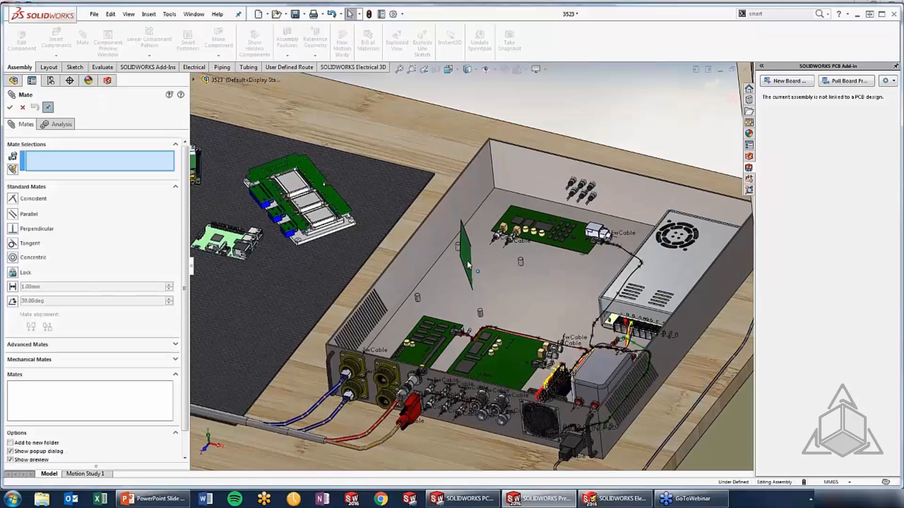
click(469, 255)
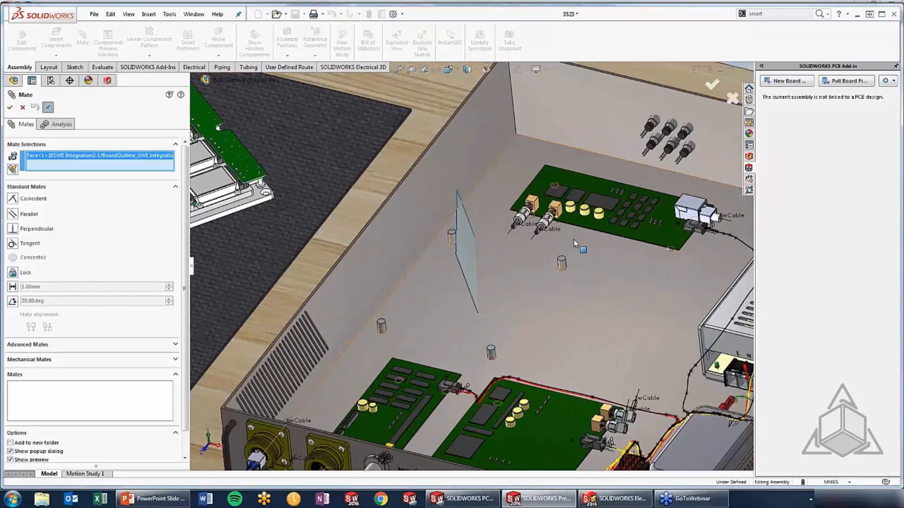
click(561, 262)
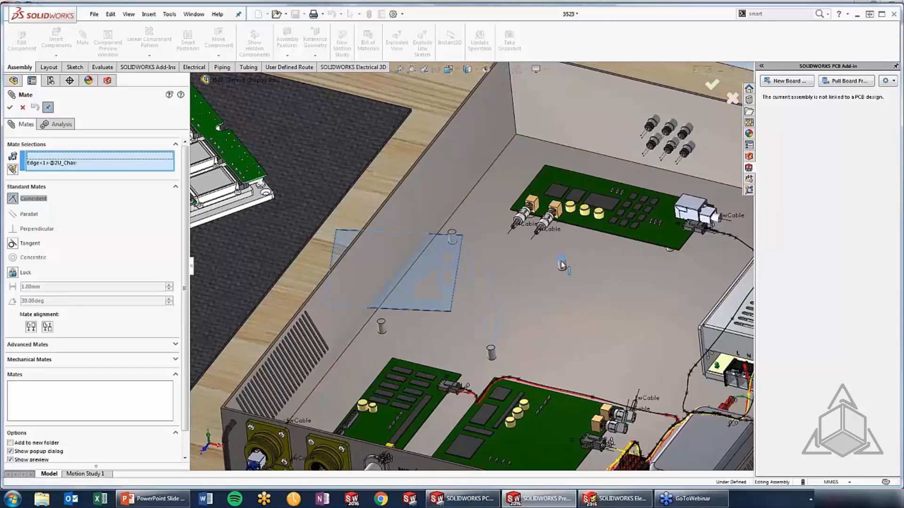
click(608, 249)
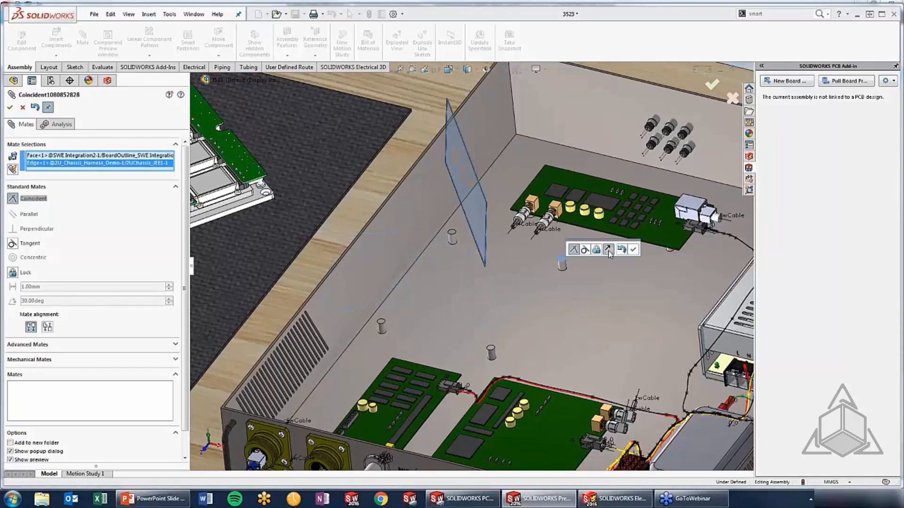
click(633, 249)
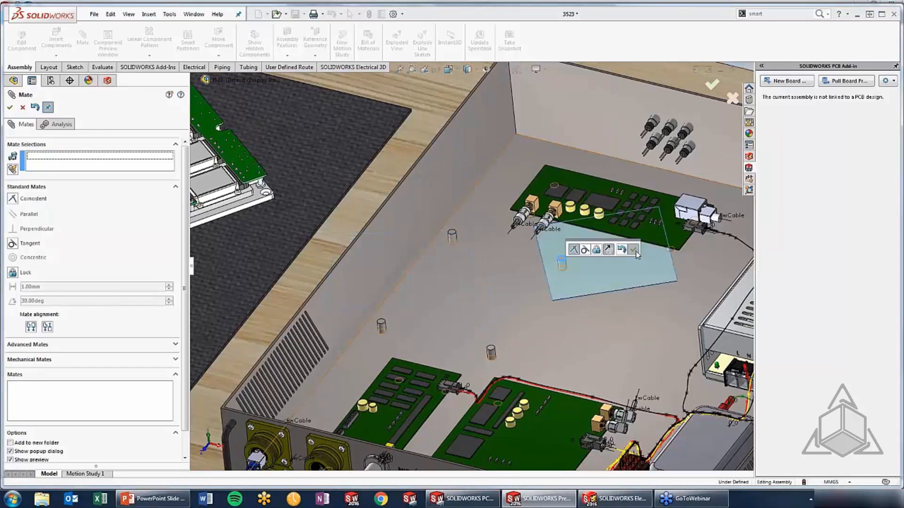
Step: Move the mated board into the area between the four empty standoffs and end the Mate command
drag(582, 295, 485, 288)
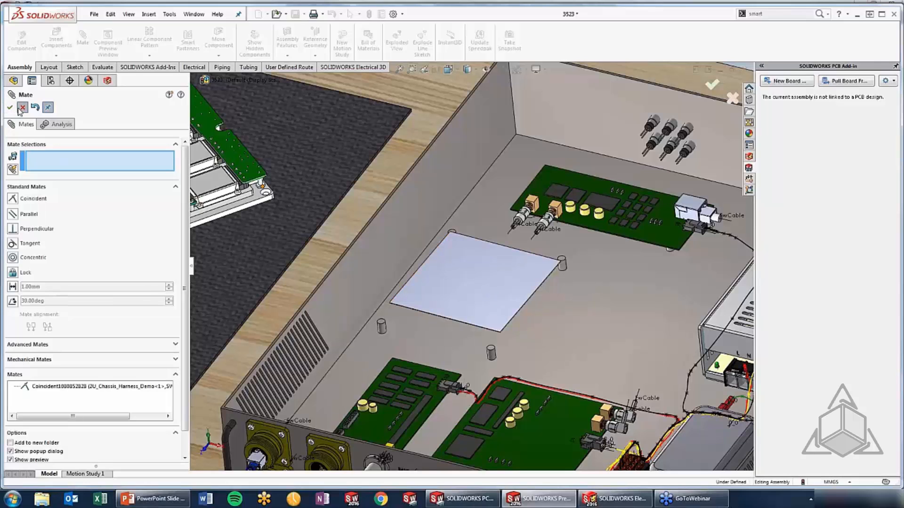
click(23, 107)
click(494, 288)
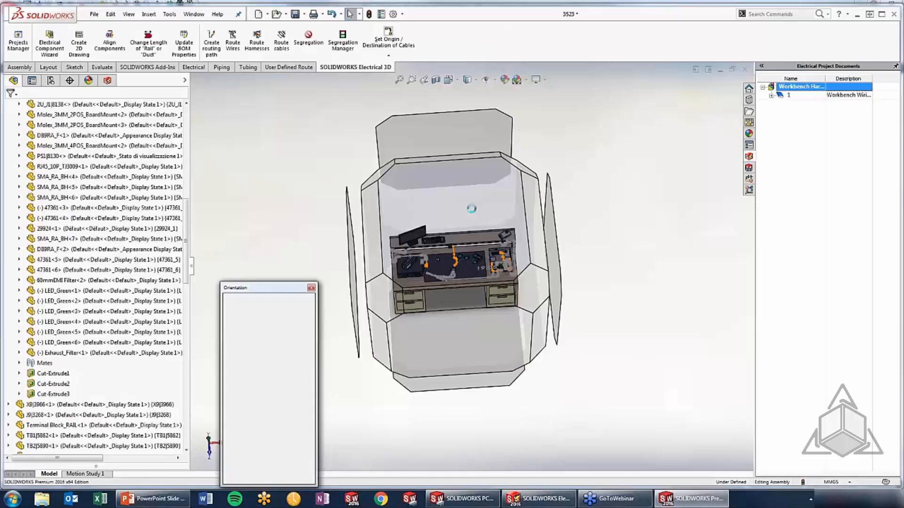
Step: In the top view of the workbench, open the sketch of the board outline in the chassis for editing
key(ctrl+5)
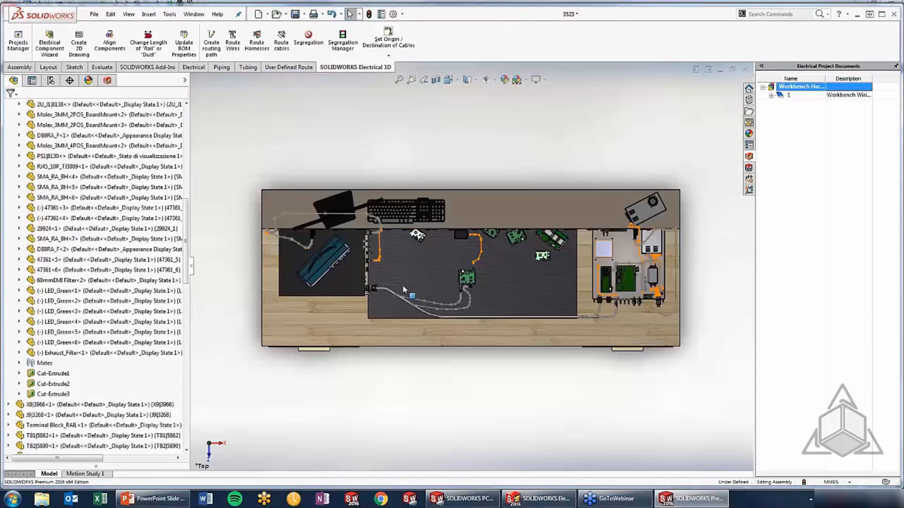
scroll(621, 250, up, 10)
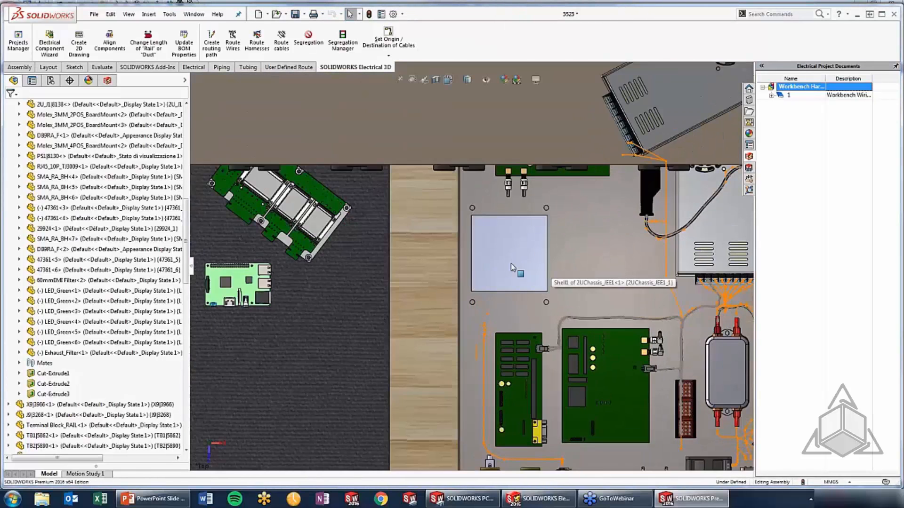
click(511, 264)
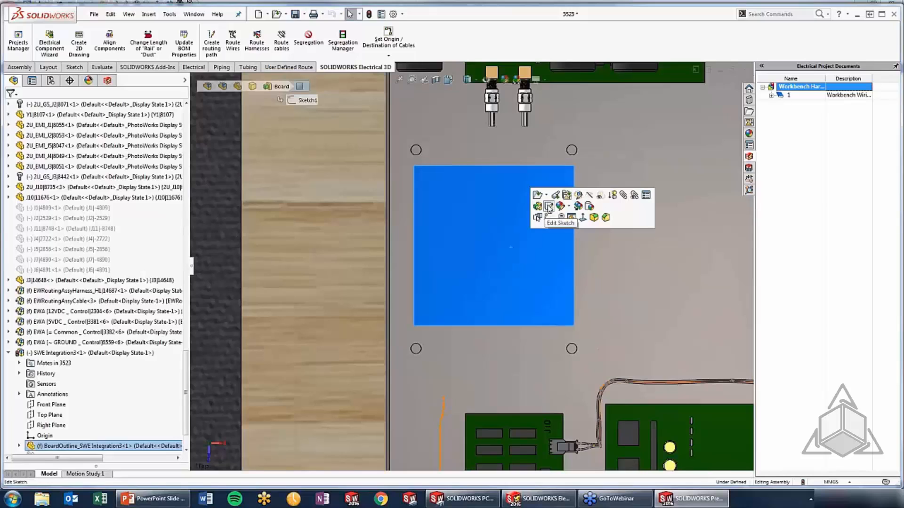
click(549, 211)
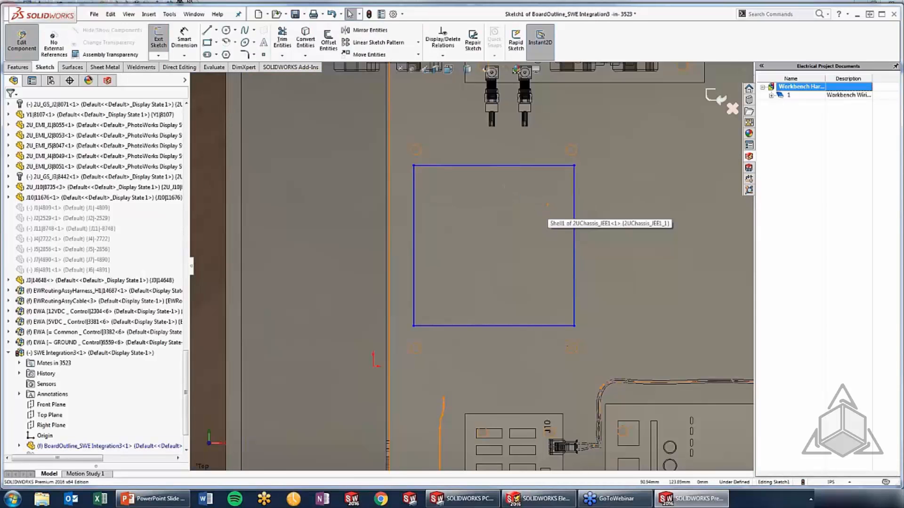
Step: Delete all four lines of the existing square board outline sketch
click(520, 165)
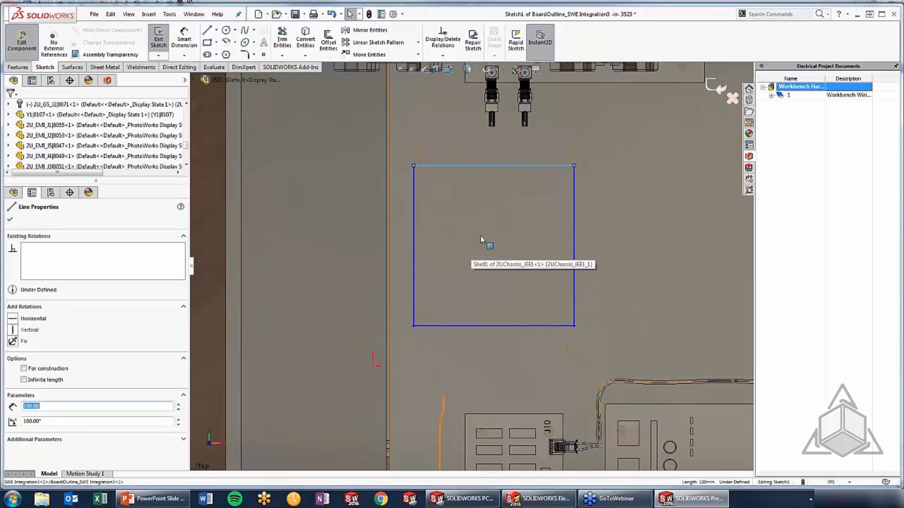
click(599, 346)
drag(556, 309, 416, 154)
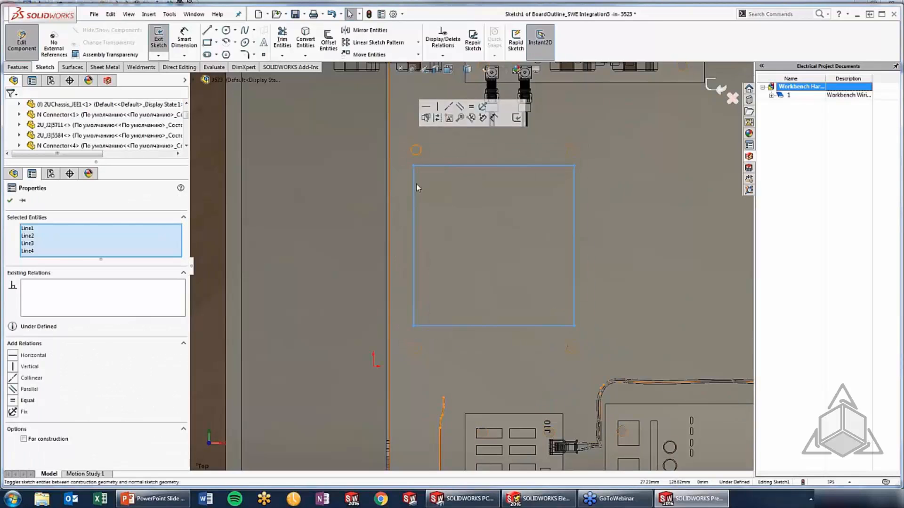
key(Escape)
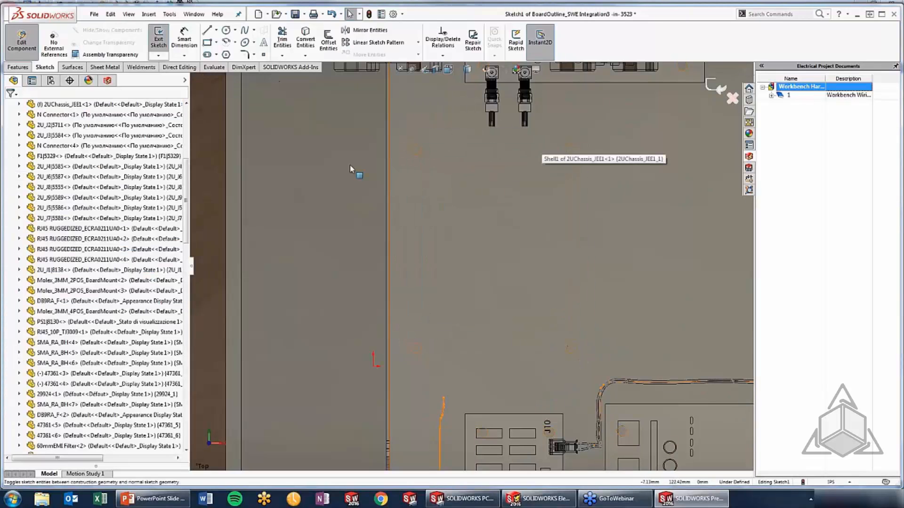
Step: Sketch a corner rectangle about 134 mm by 144 mm that encloses all four standoffs
click(207, 44)
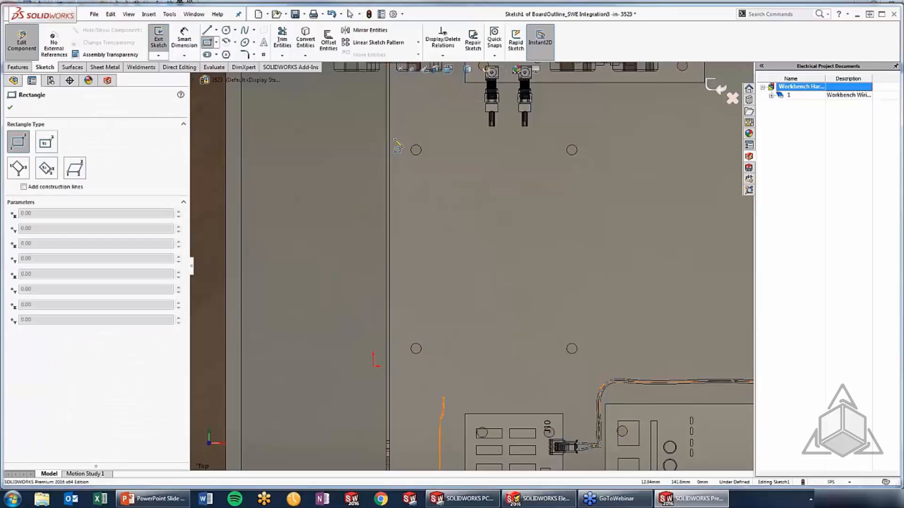
click(395, 136)
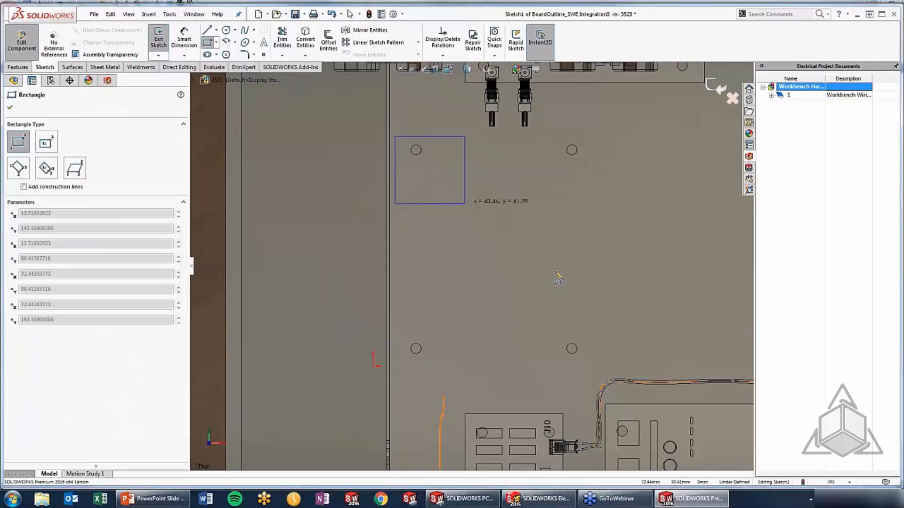
click(609, 367)
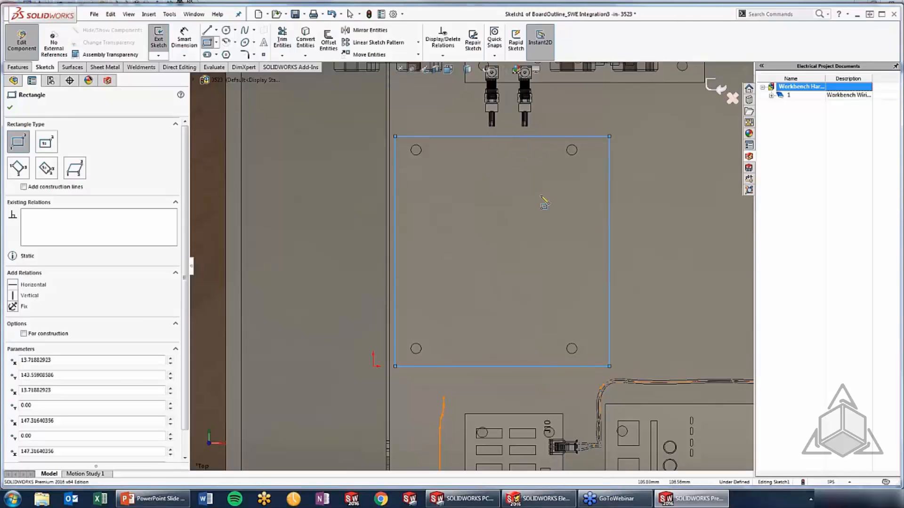
Step: Sketch three lines forming a notch about 47 mm wide and 28 mm deep in the board edge facing the two cable connectors
right_drag(546, 201, 493, 205)
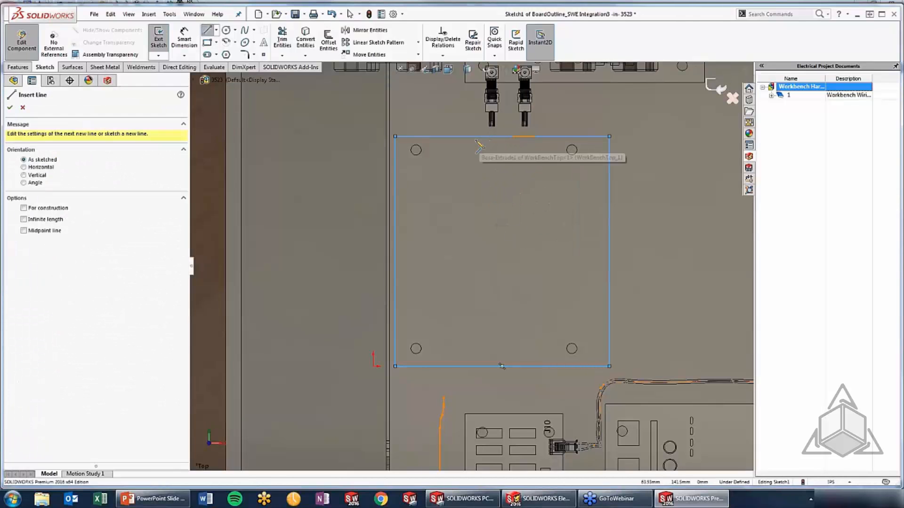
click(502, 136)
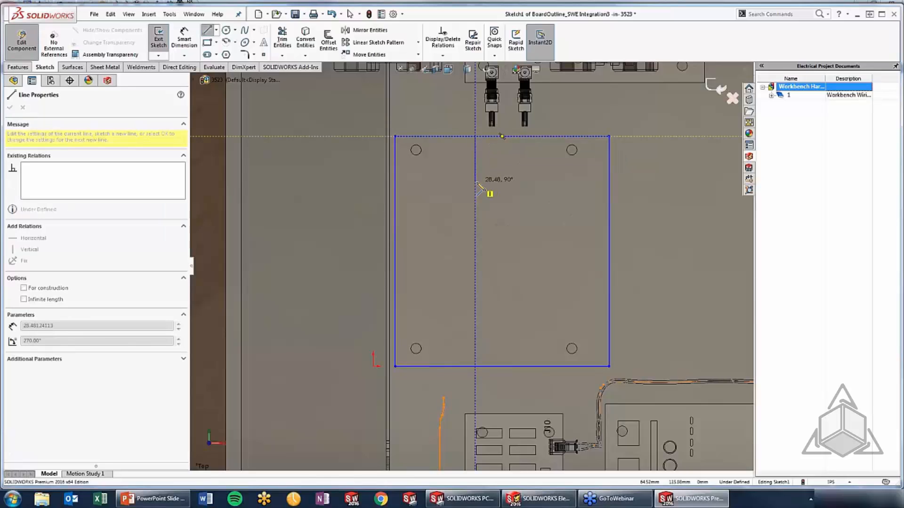
click(475, 182)
click(550, 181)
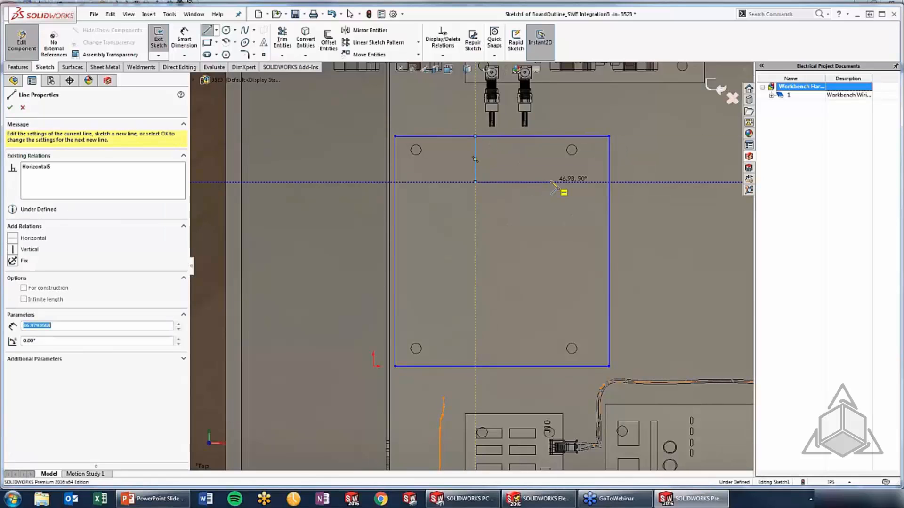
click(550, 137)
right_drag(568, 114, 541, 141)
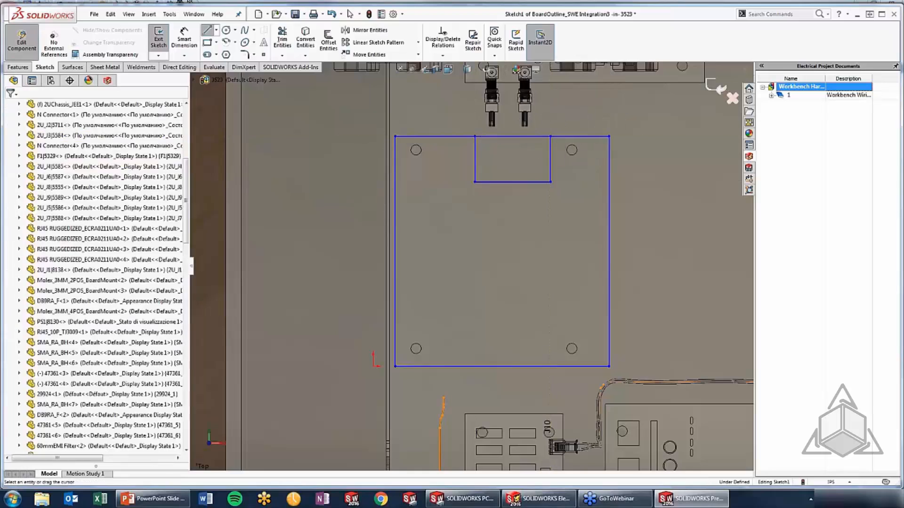
Step: Trim away the edge segment across the notch, and exit both the sketch and the in-context part editing
drag(520, 128, 516, 137)
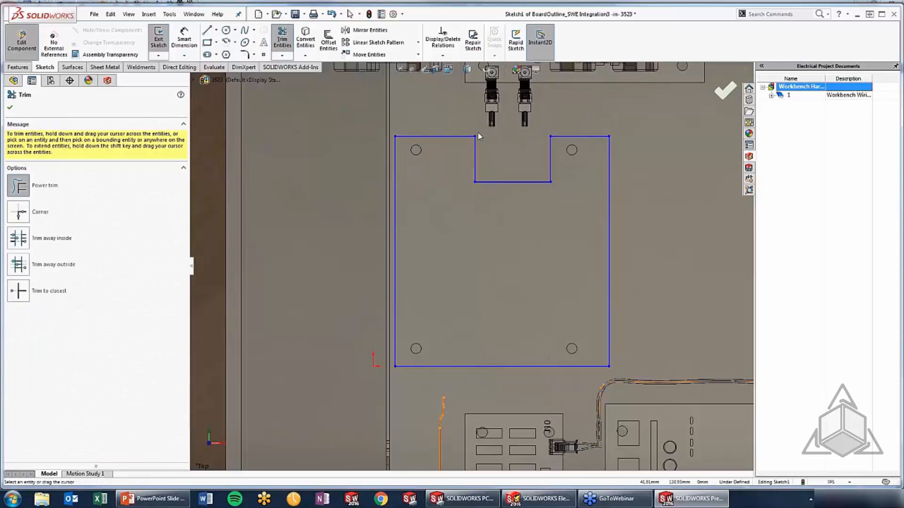
click(725, 93)
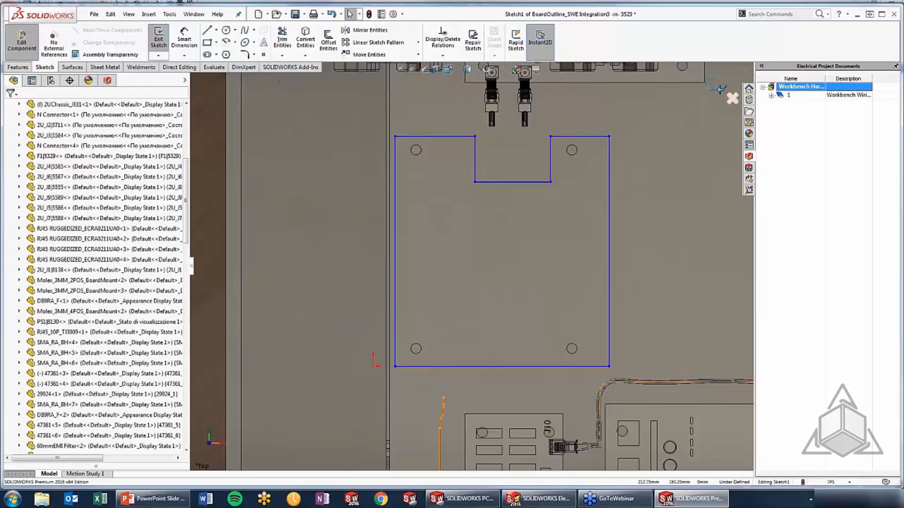
click(722, 84)
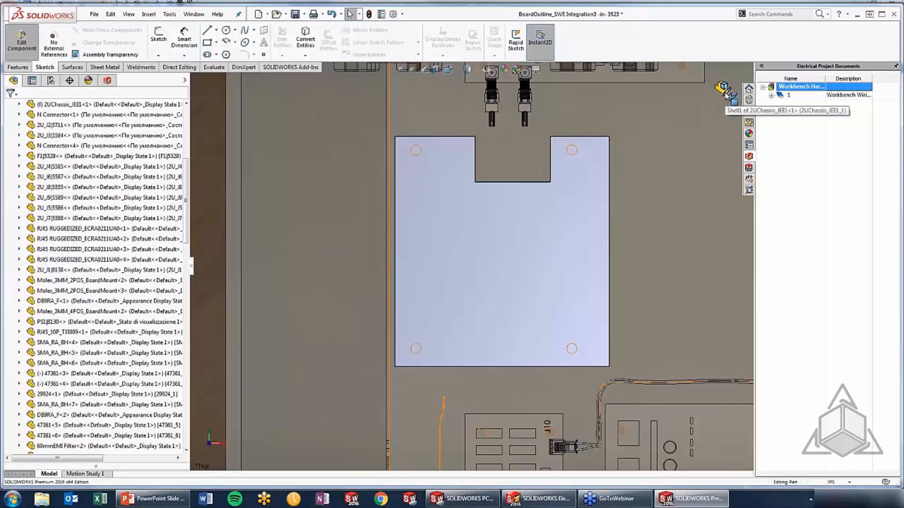
click(724, 88)
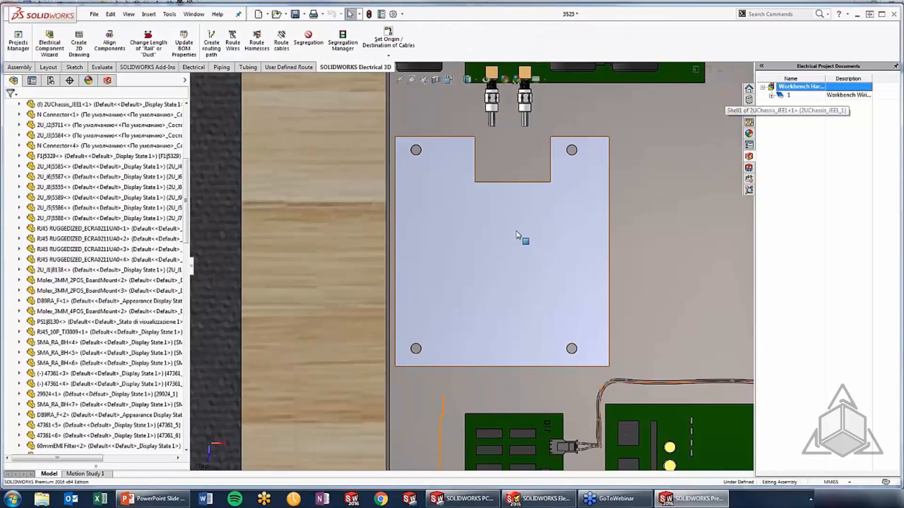
Step: Switch from the 3523 assembly to the SWE Integration3 board assembly, with the whole board in view
scroll(518, 234, down, 2)
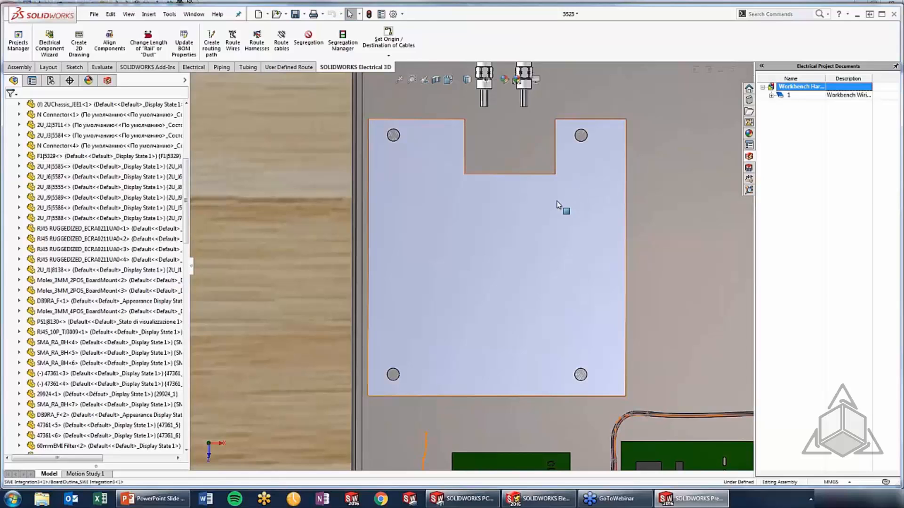
click(718, 72)
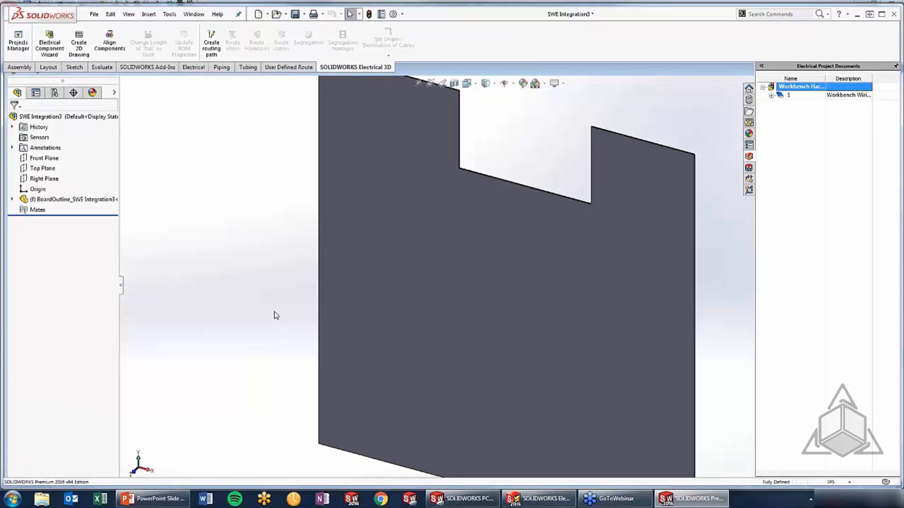
scroll(444, 269, up, 3)
middle_drag(444, 268, 553, 254)
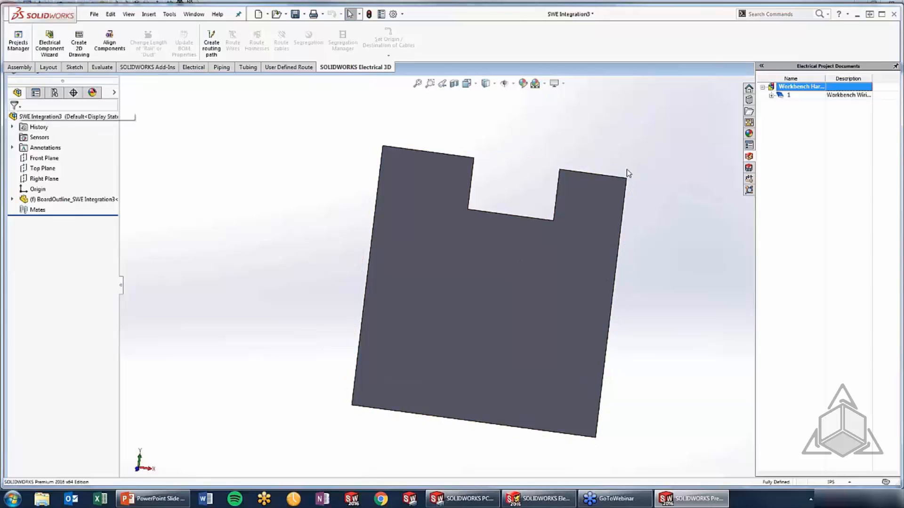
Step: Push the reshaped board to the SWE Integration PCB project with the comment "Updated board shape"
click(749, 167)
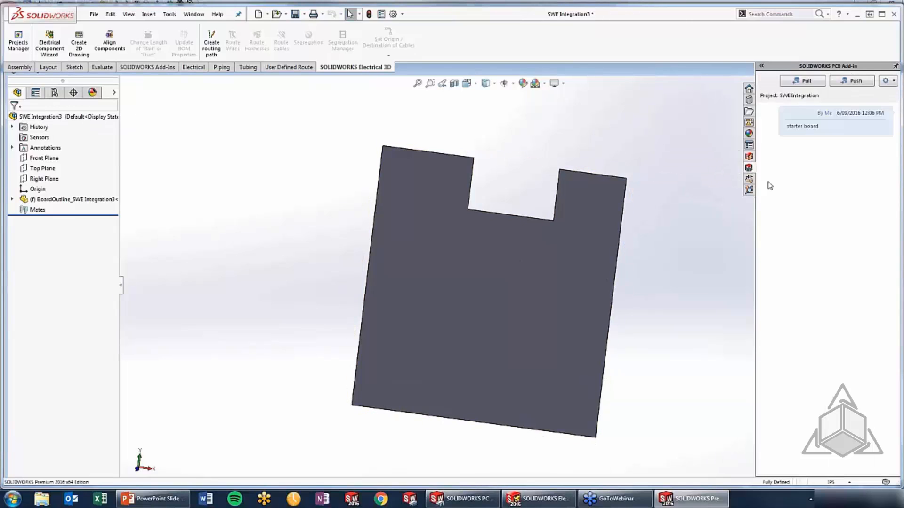
click(855, 81)
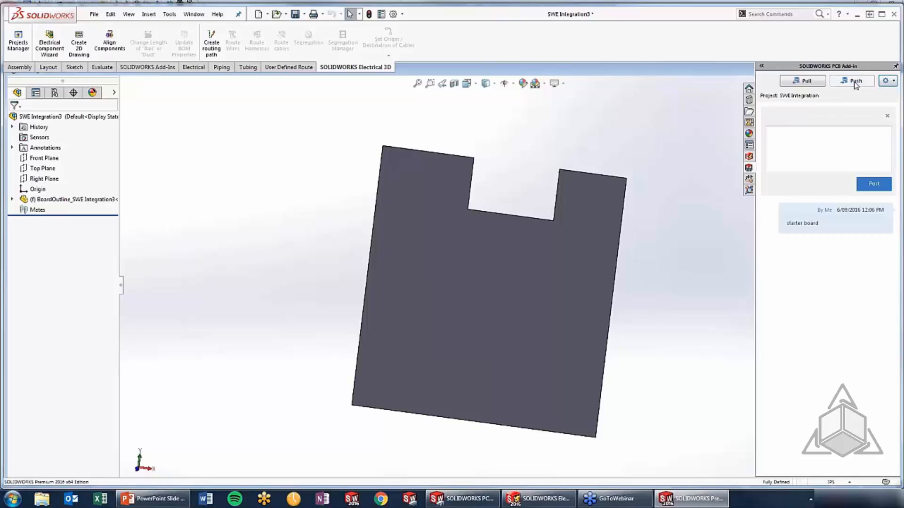
click(817, 157)
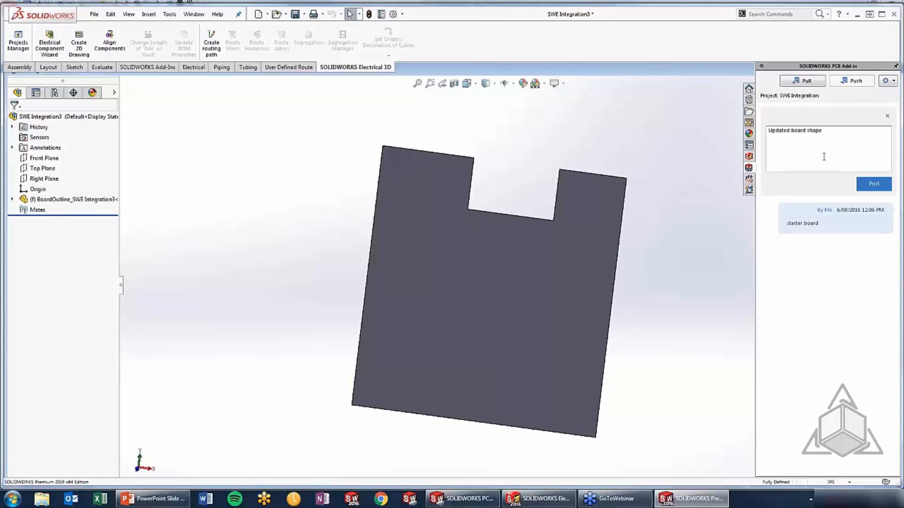
click(874, 184)
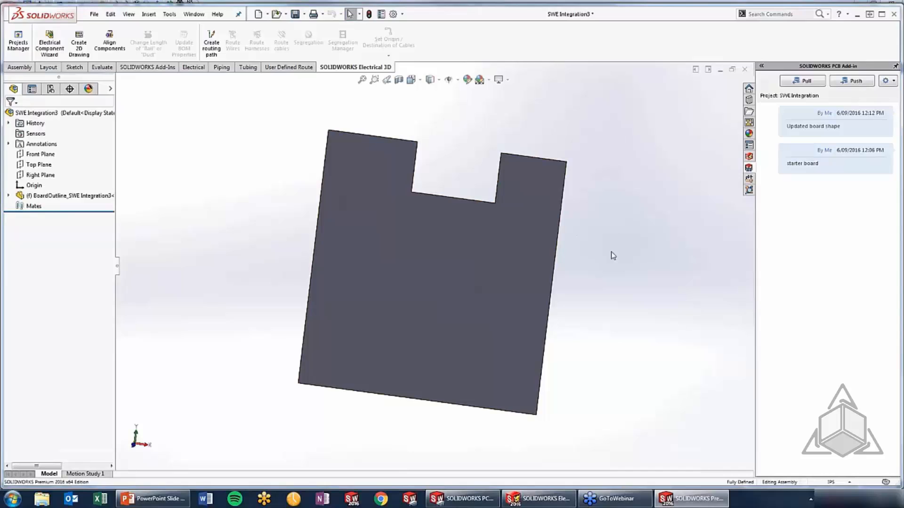
Step: Switch to SOLIDWORKS PCB, review the detected changes in the PCB Connector, and accept the Board Outline change
key(alt+Tab)
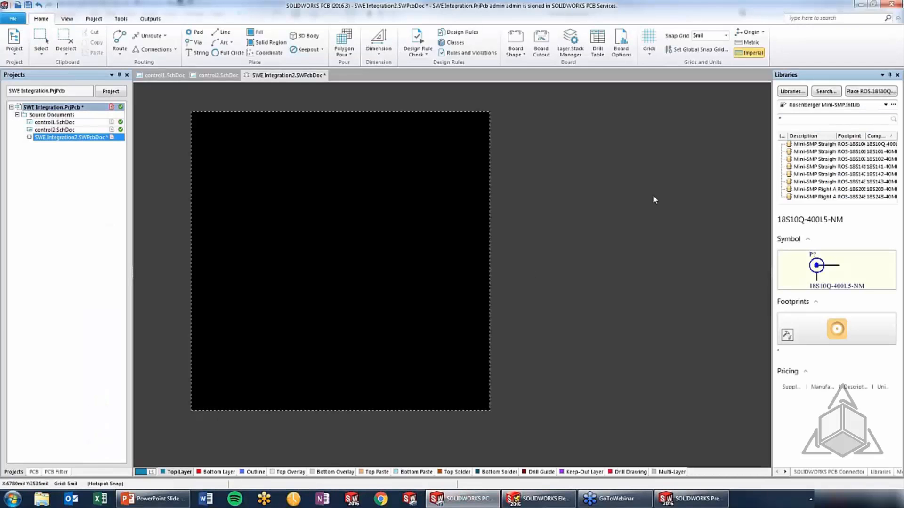
click(811, 473)
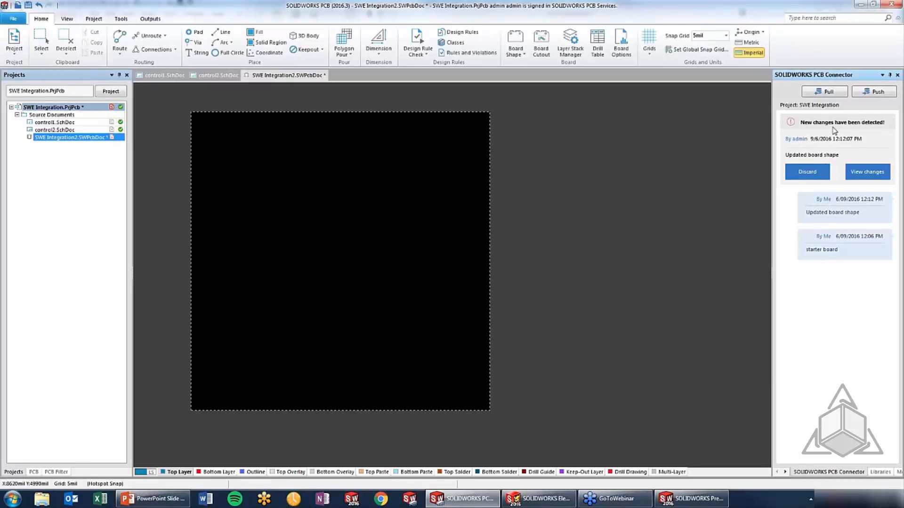
click(861, 171)
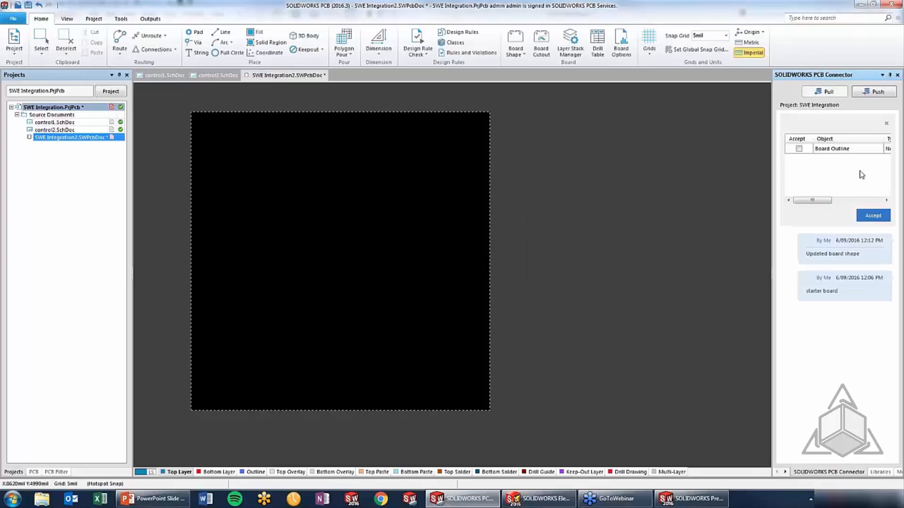
click(833, 148)
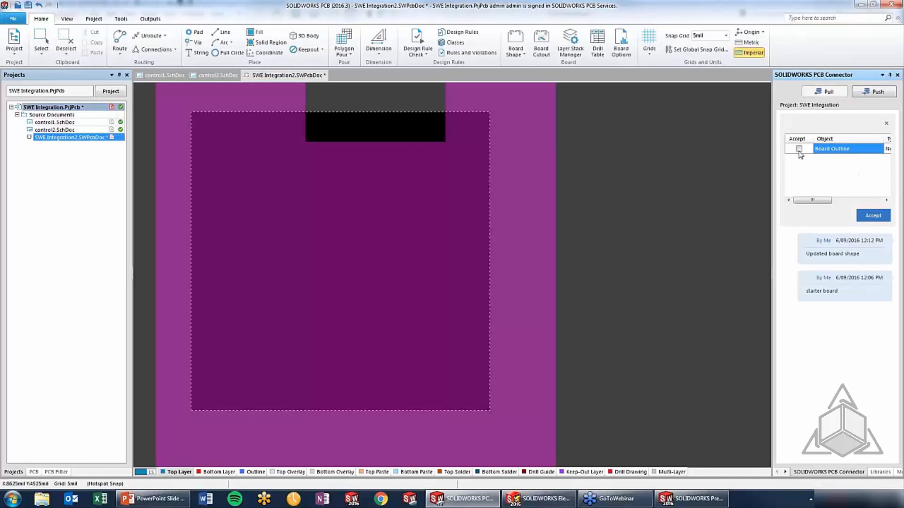
click(798, 149)
click(872, 215)
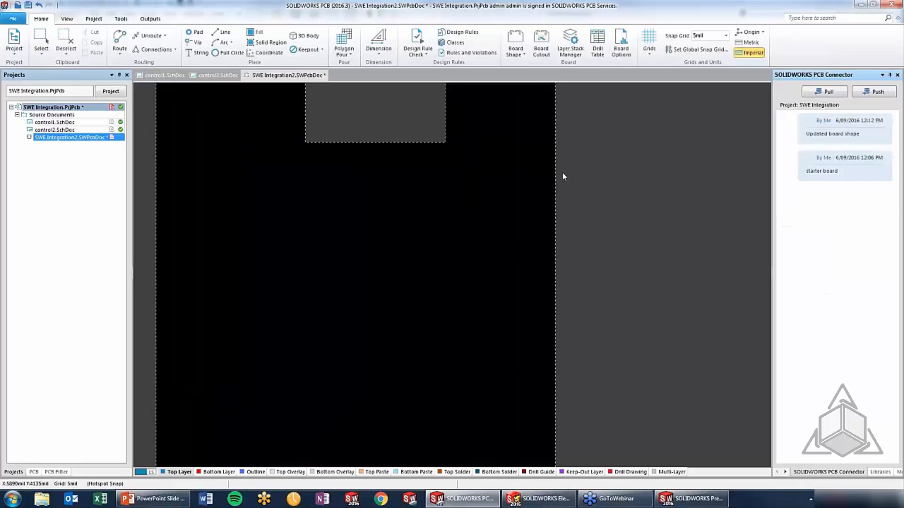
Step: Import the changes from SWE Integration.PrjPcb into the board, validating and executing the engineering change order
ctrl+scroll(582, 264, down, 3)
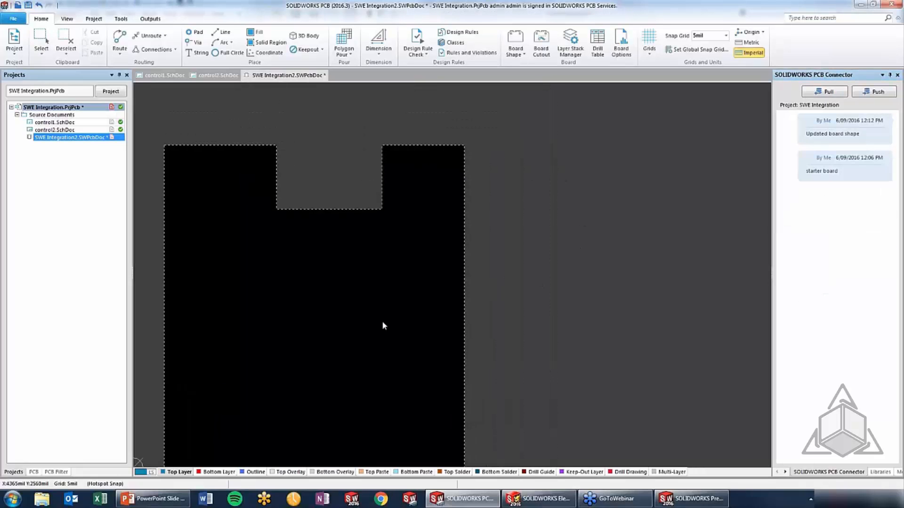
click(343, 327)
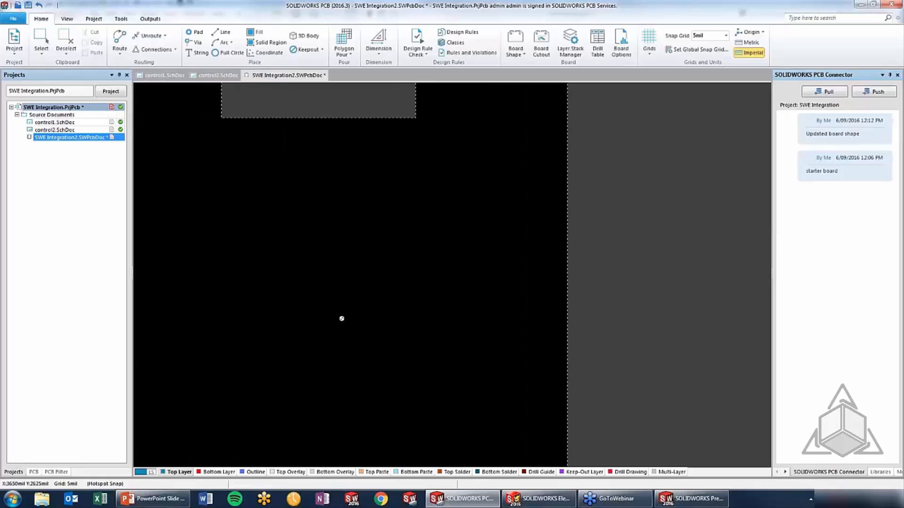
ctrl+scroll(341, 316, down, 2)
right_drag(340, 277, 329, 278)
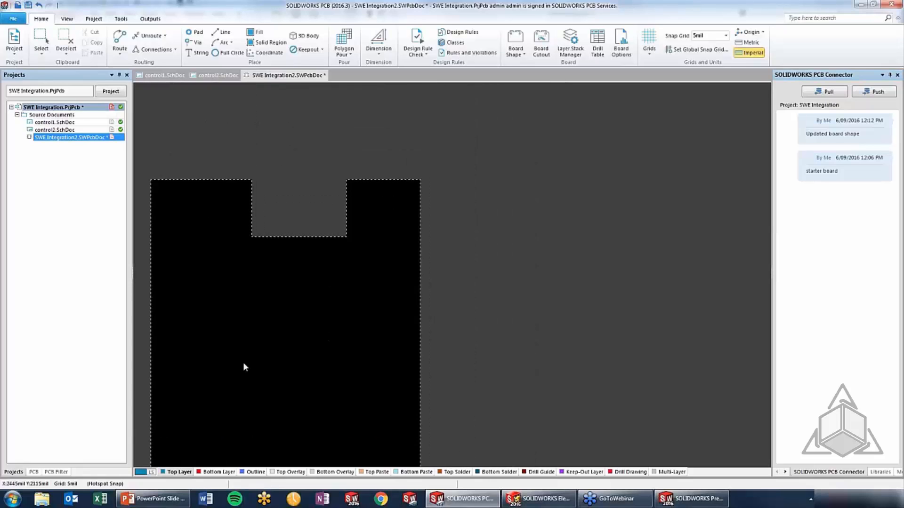
ctrl+scroll(238, 364, up, 1)
scroll(237, 372, down, 1)
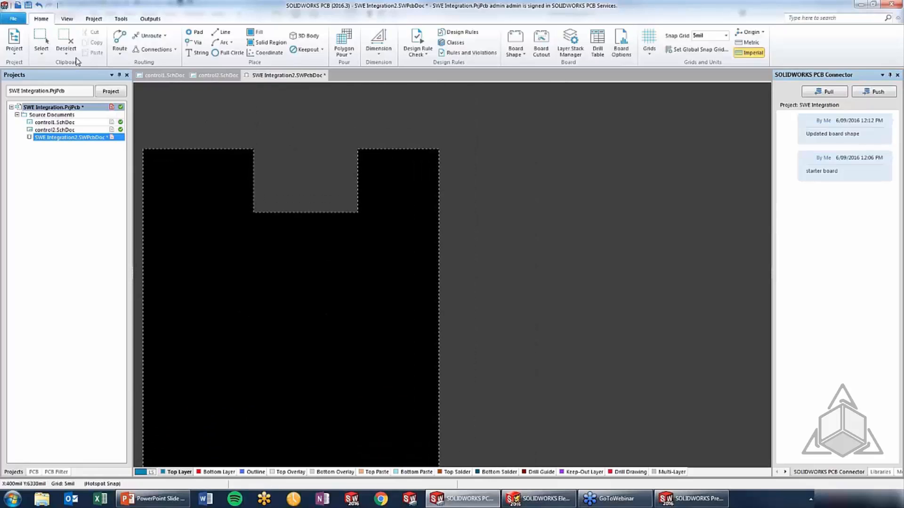
click(14, 43)
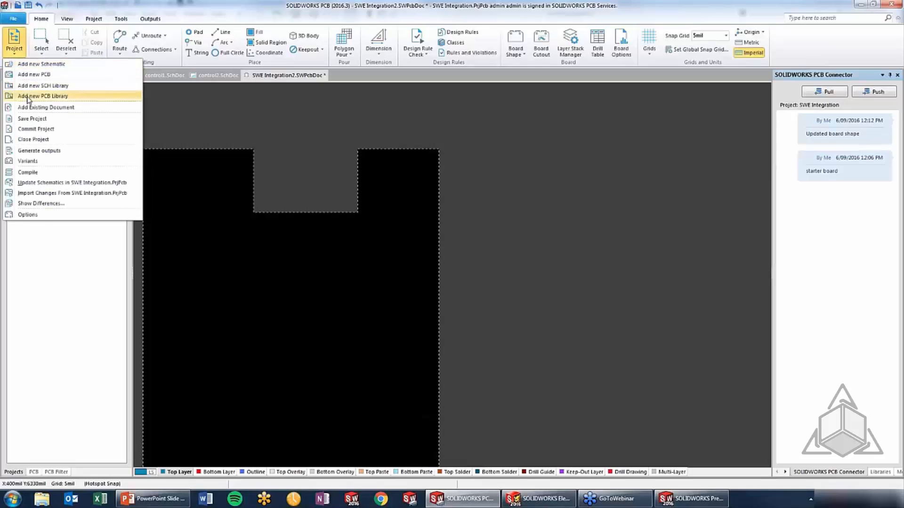
click(36, 193)
click(150, 363)
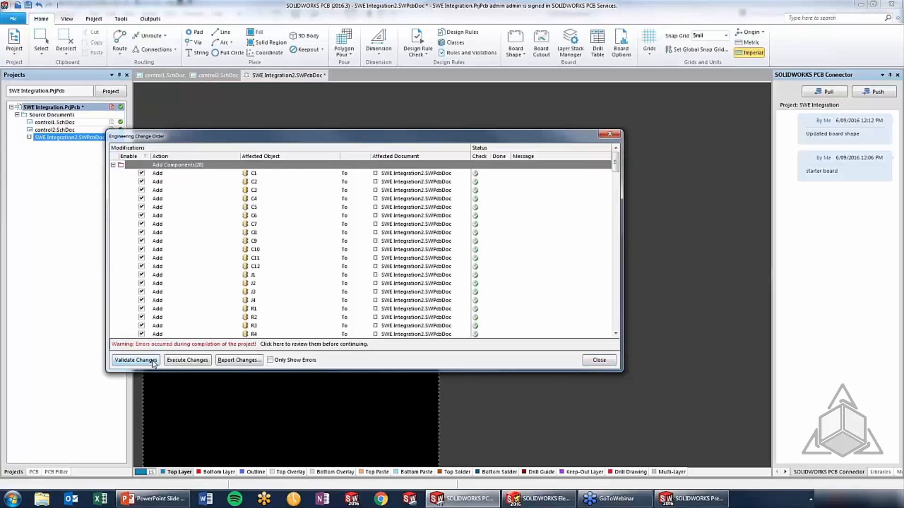
click(173, 363)
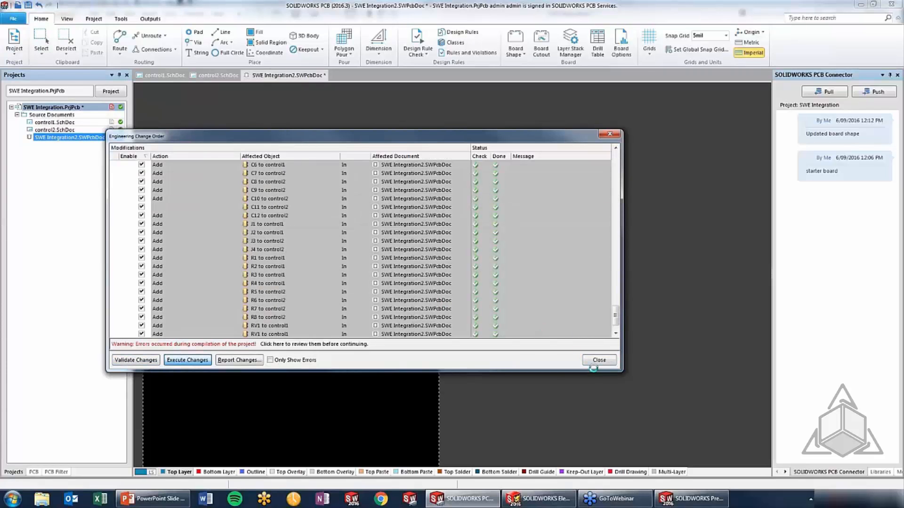
click(599, 360)
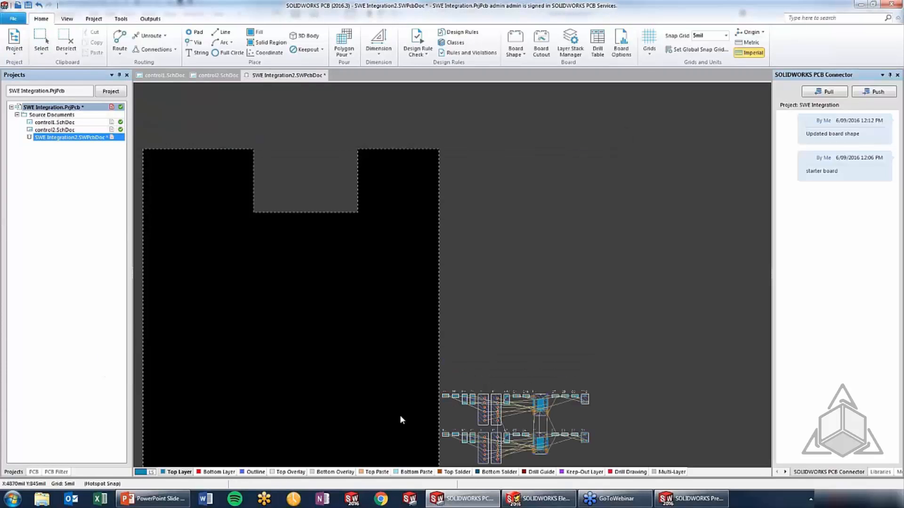
Step: Move connectors J4 and J3 onto the board, one above the other just inside its right edge
drag(499, 418, 423, 283)
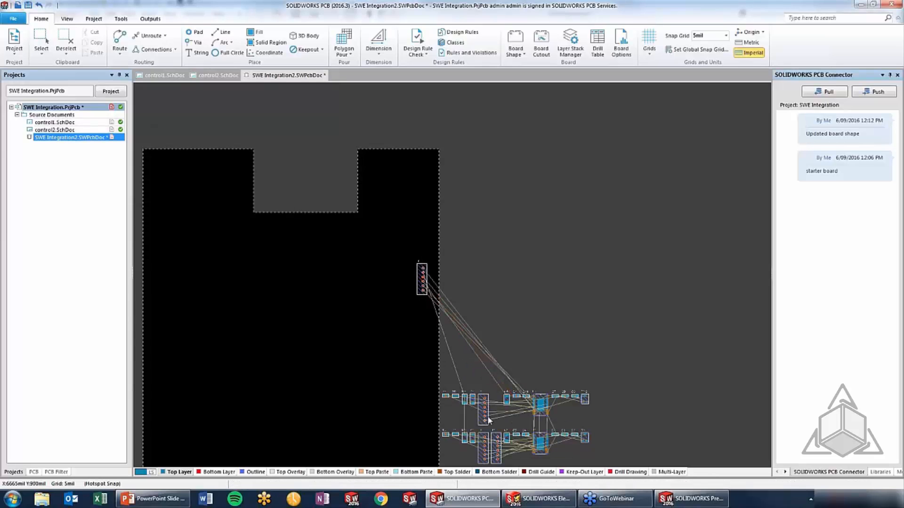
drag(485, 402, 422, 372)
ctrl+scroll(420, 341, up, 4)
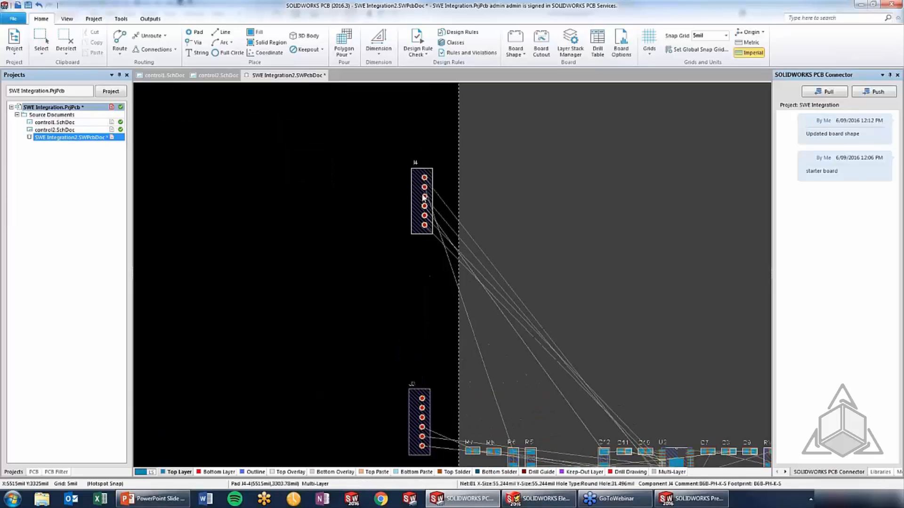
Step: Move connectors J1 and J2 side by side onto the lower part of the board, both rotated to lie horizontally
ctrl+scroll(388, 420, down, 6)
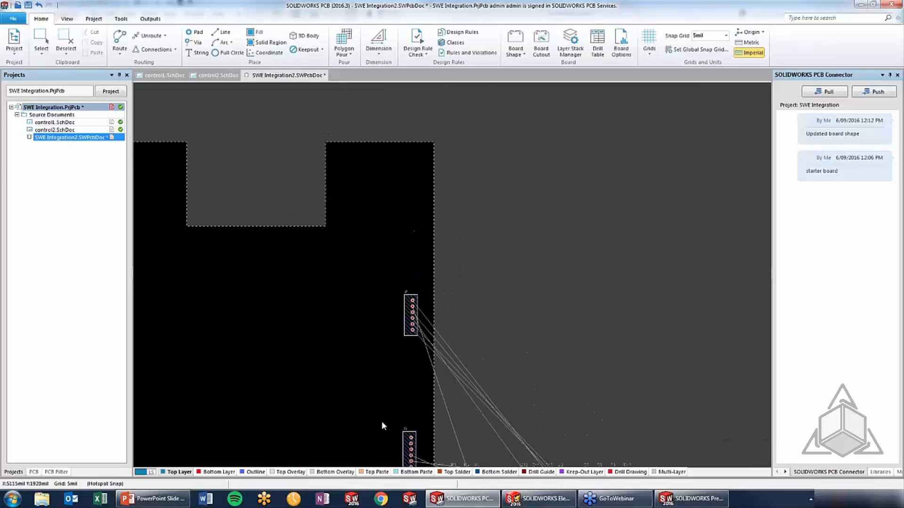
right_drag(460, 278, 503, 255)
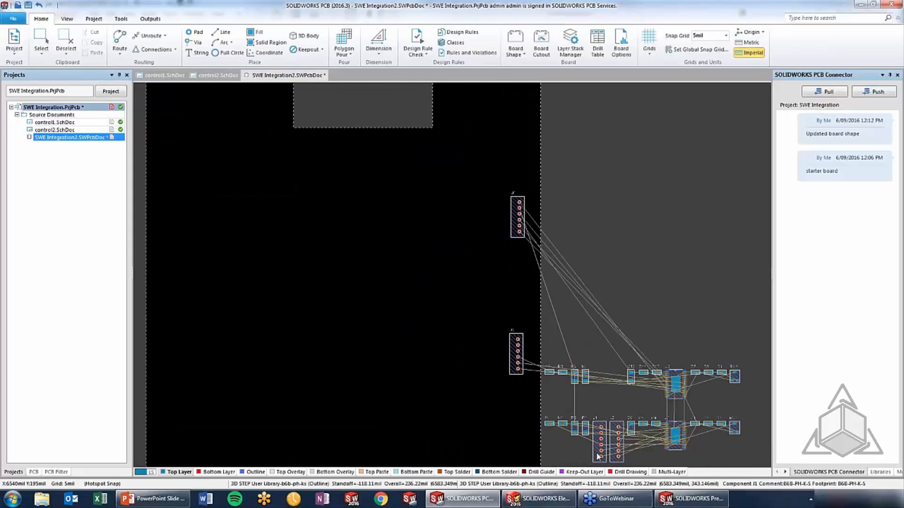
drag(597, 456, 239, 459)
key(space)
key(space)
key(space)
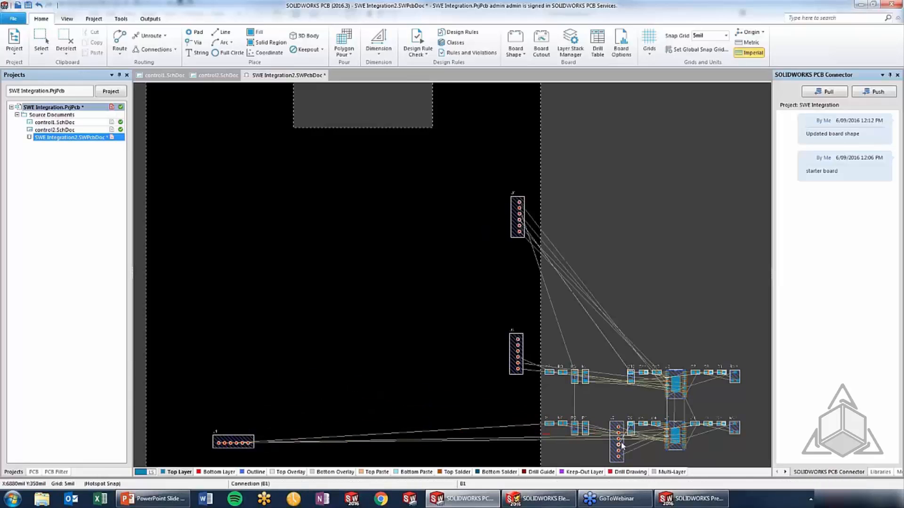
drag(621, 445, 428, 444)
key(space)
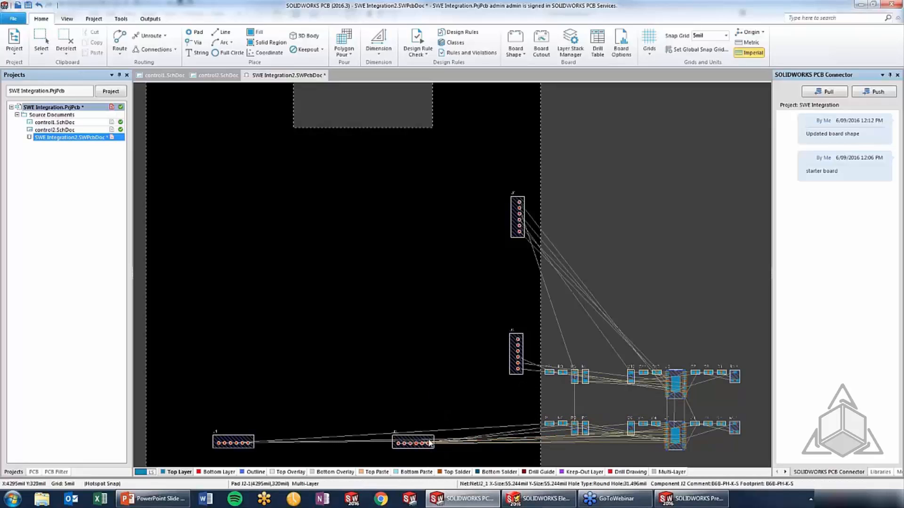
Step: Move both ICs onto the board, along with the upper row's resistor and capacitor groups around the upper IC
drag(675, 383, 283, 242)
drag(676, 436, 387, 354)
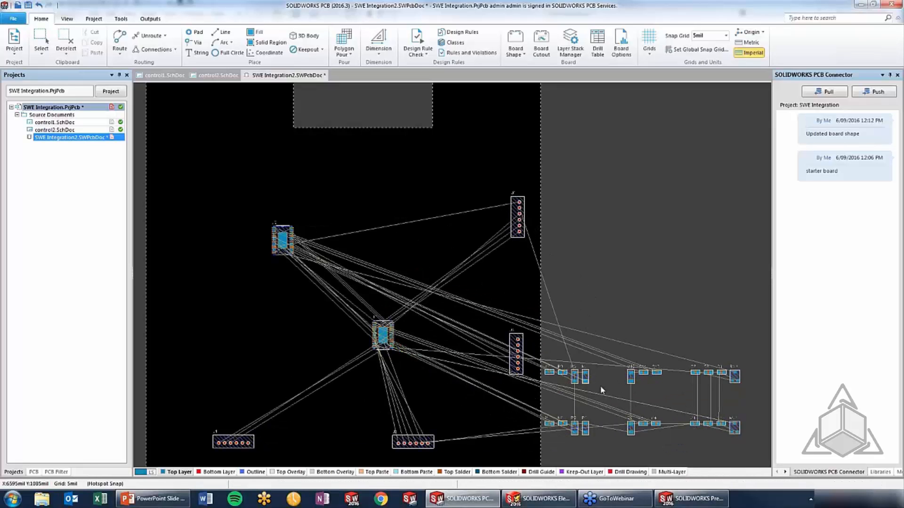
drag(600, 385, 212, 182)
drag(601, 358, 343, 255)
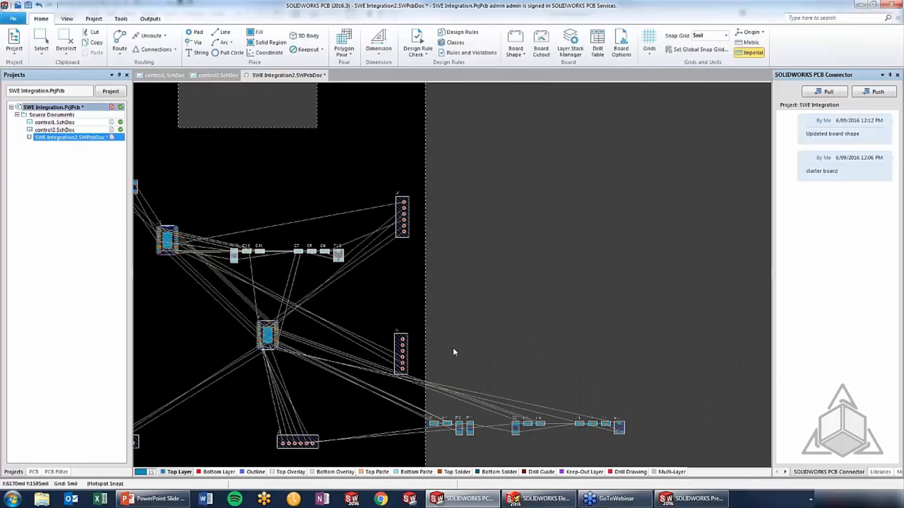
Step: Move the lower row's resistor group left of the lower IC and its capacitor group between that IC and J1 and J2
right_drag(469, 282, 613, 283)
drag(672, 447, 544, 388)
drag(602, 427, 261, 338)
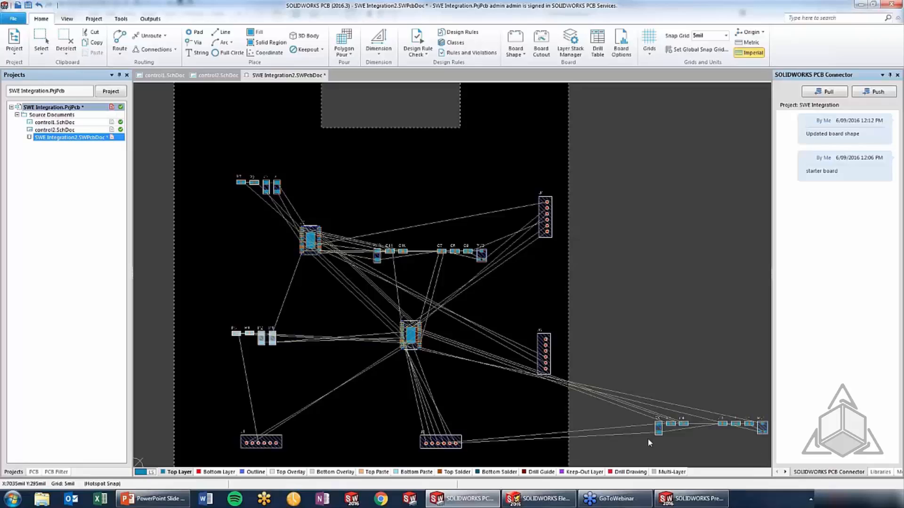
drag(644, 372, 692, 447)
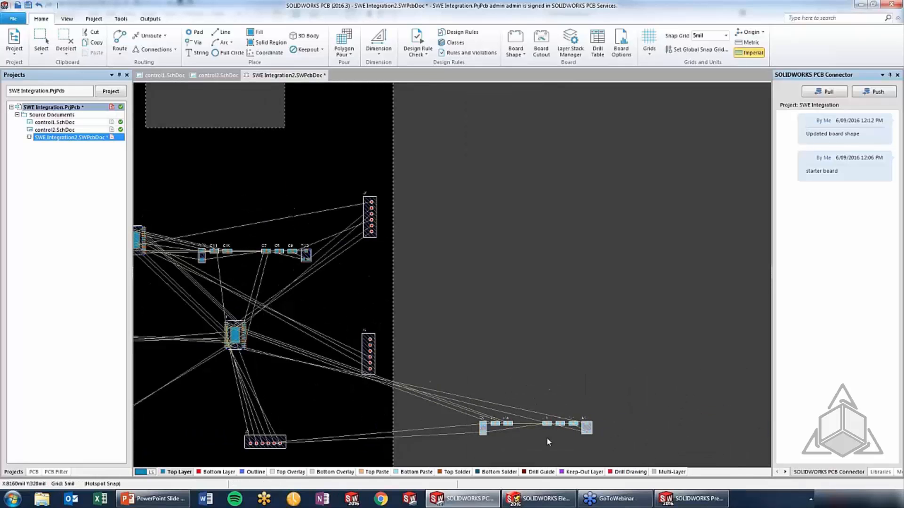
click(477, 431)
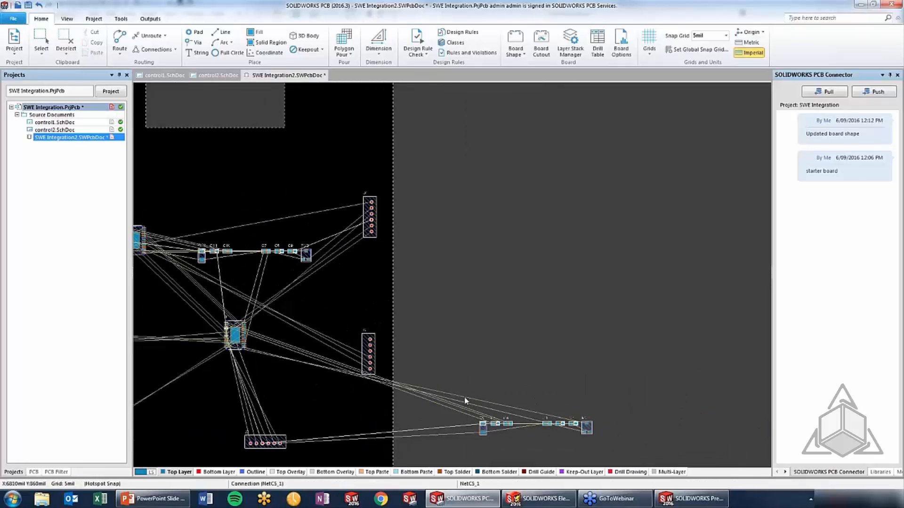
drag(455, 385, 243, 387)
right_drag(332, 363, 507, 364)
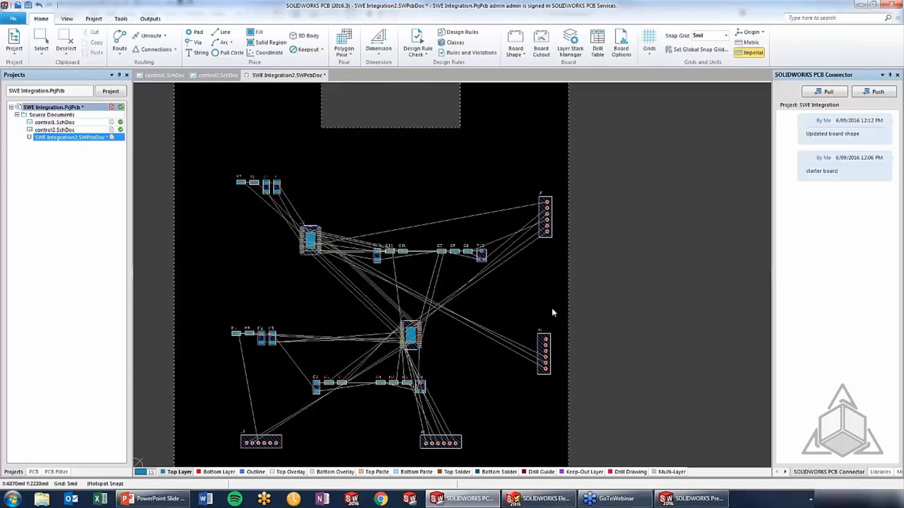
ctrl+scroll(571, 339, down, 1)
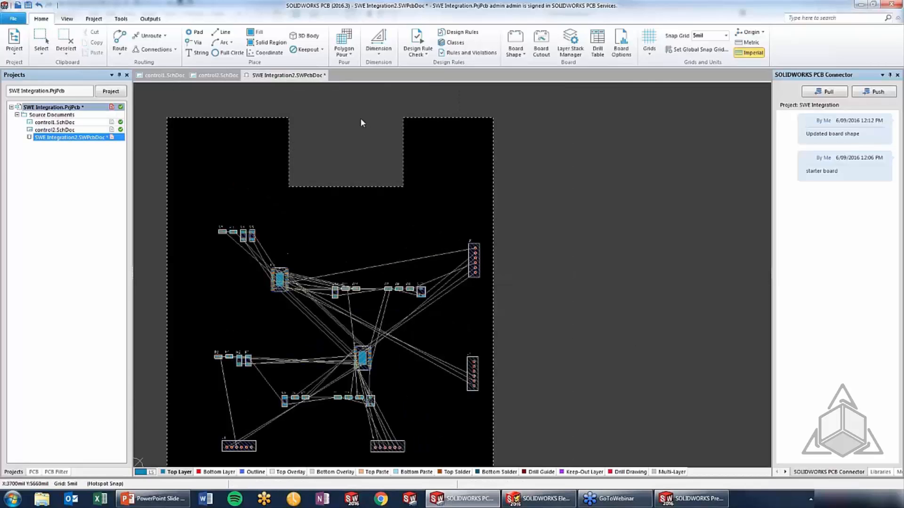
click(120, 19)
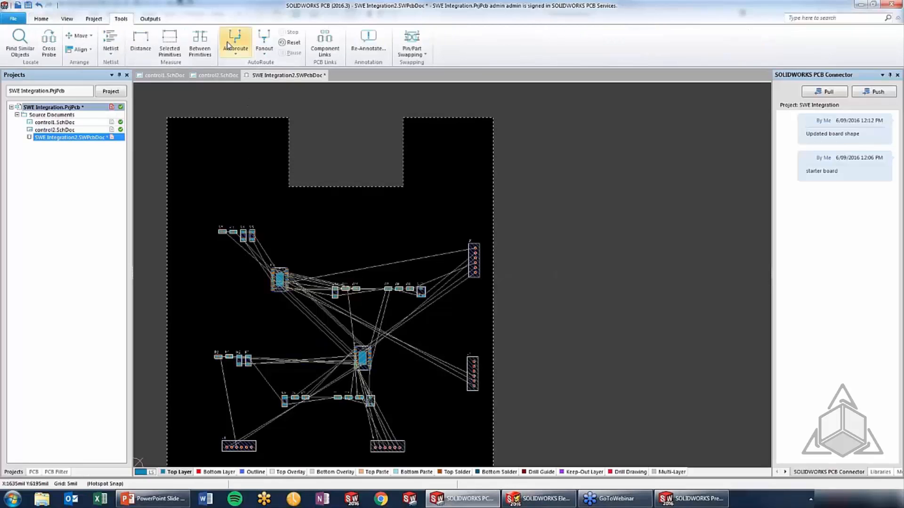
click(227, 45)
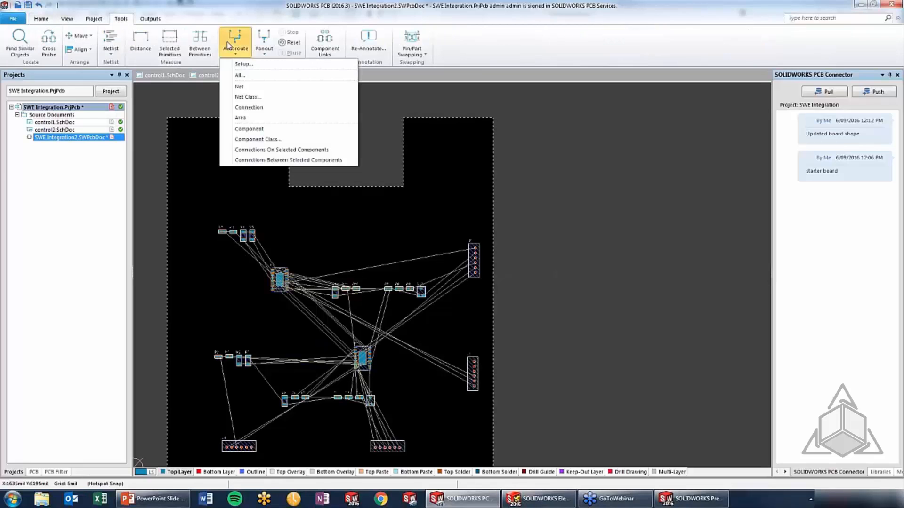
click(239, 75)
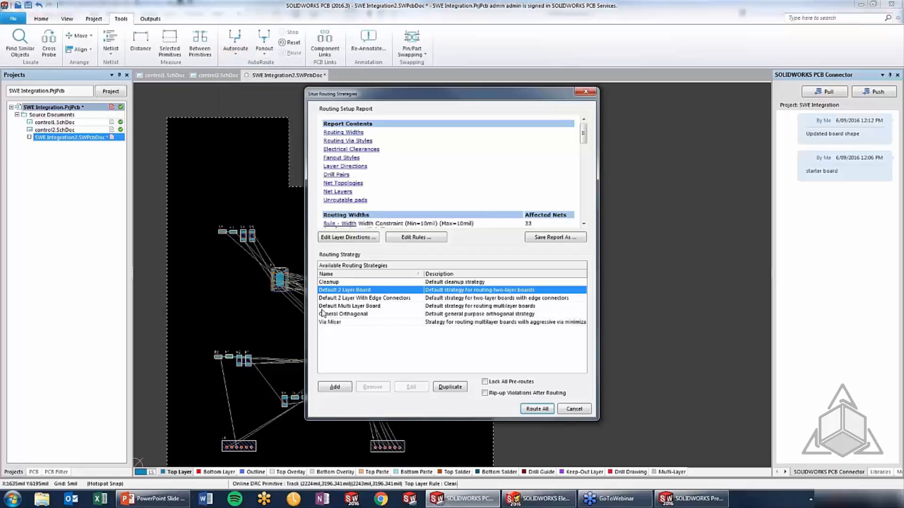
click(585, 409)
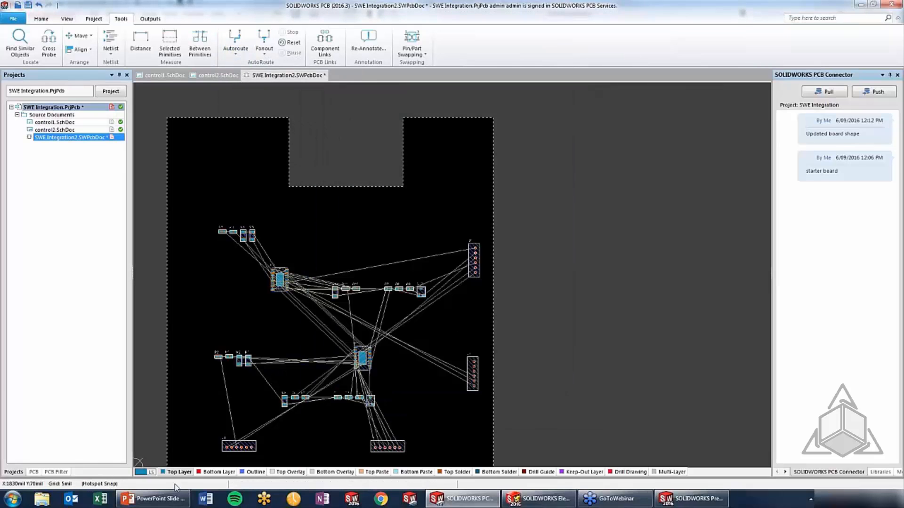
Step: Add an internal signal layer to the board's layer stack between the top and bottom copper layers
right_click(177, 473)
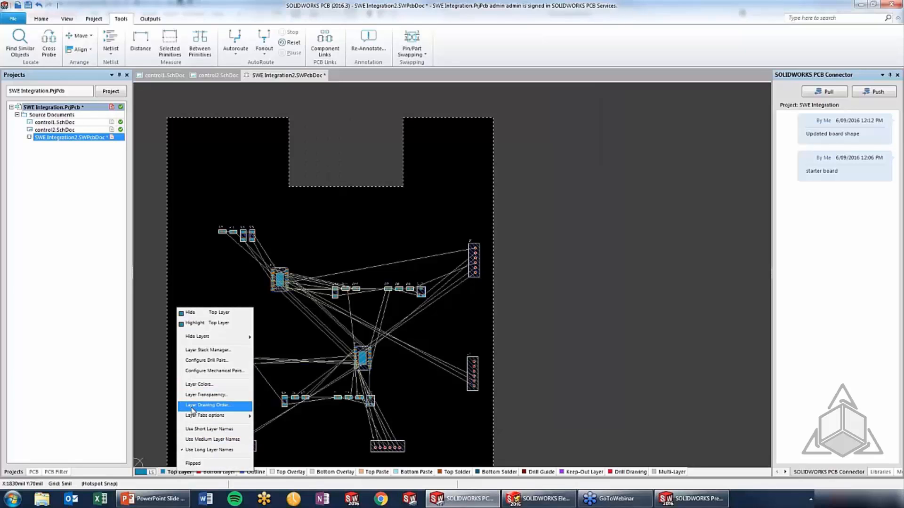
click(208, 350)
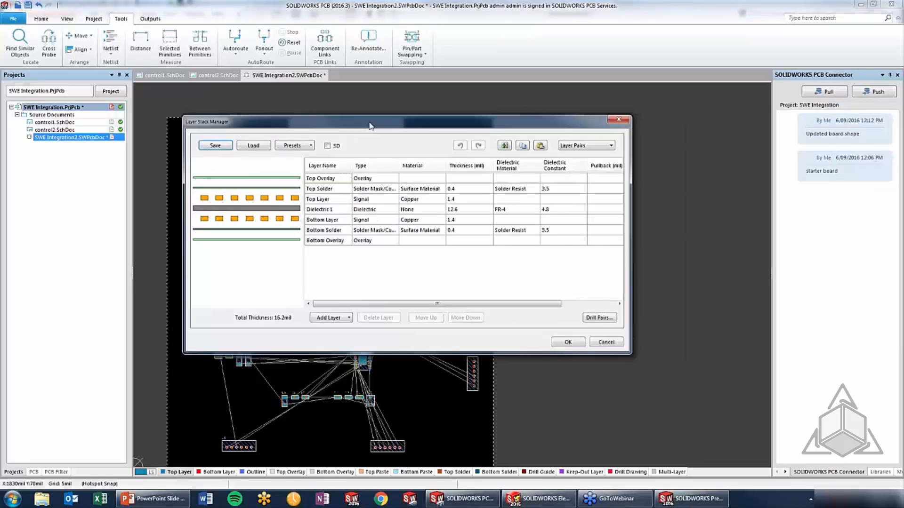
drag(376, 127, 350, 125)
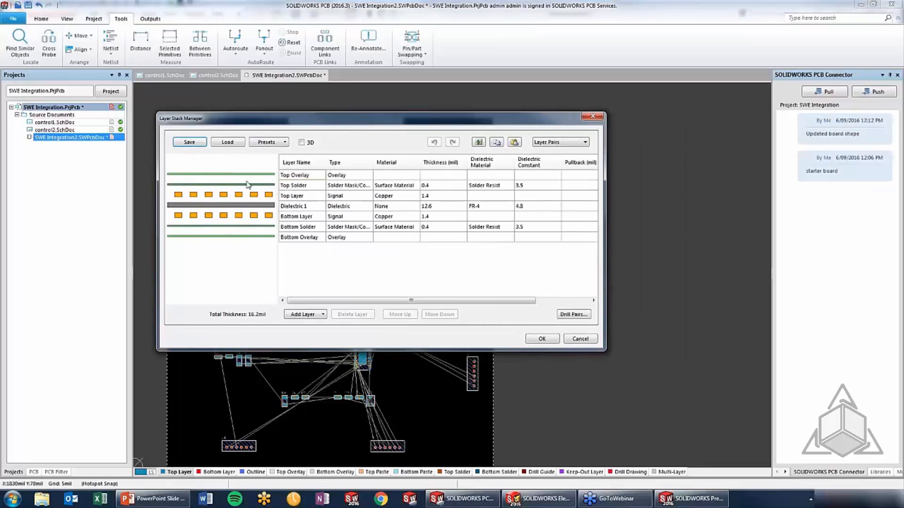
click(297, 314)
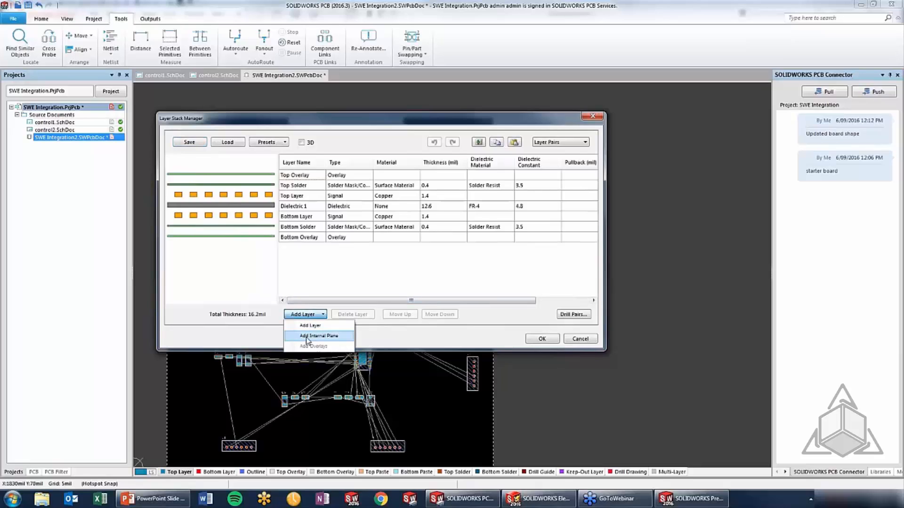
click(308, 325)
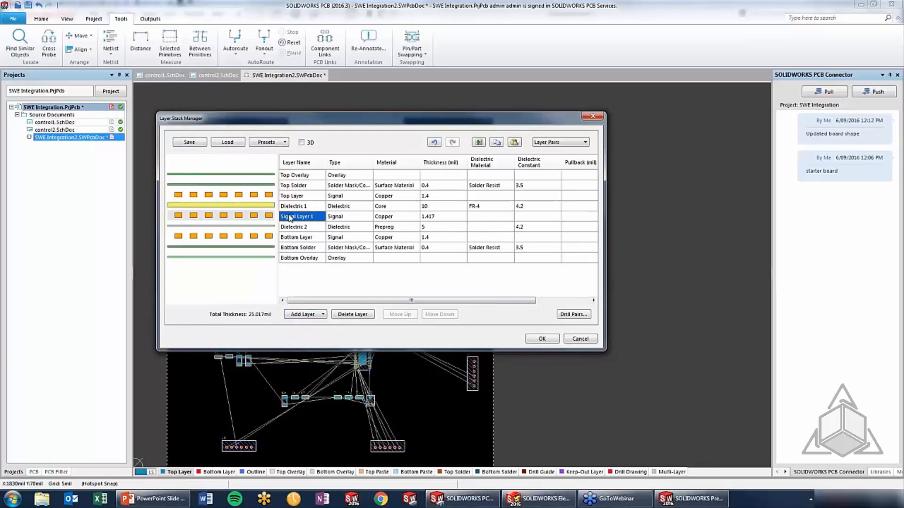
click(539, 339)
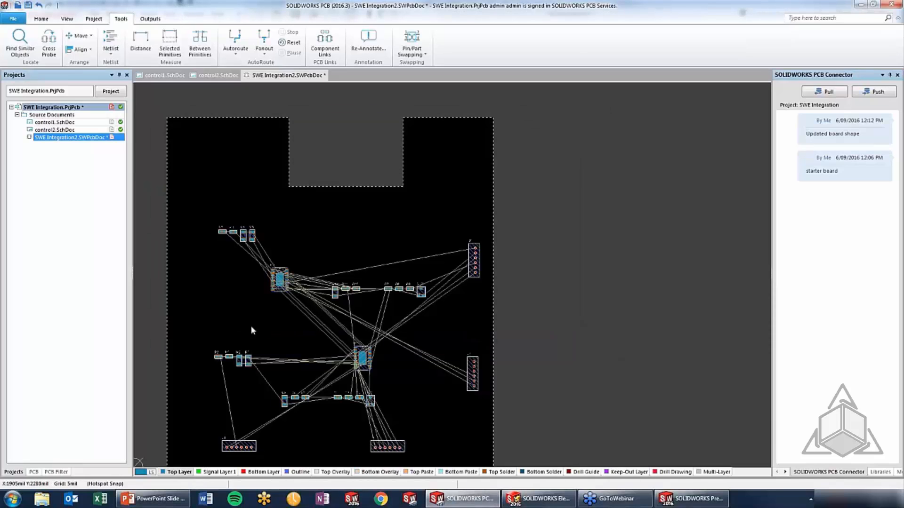
Step: Autoroute all connections on the board using the Default 2 Layer Board routing strategy
click(236, 44)
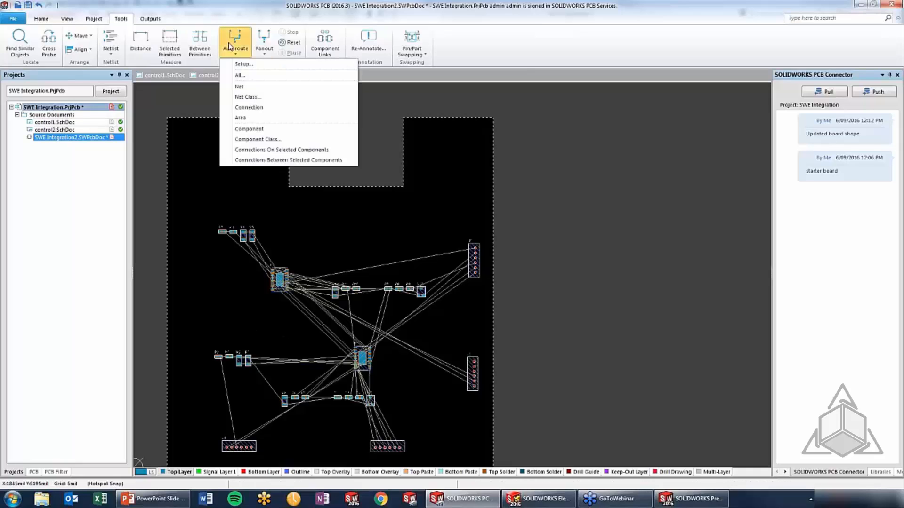
click(241, 75)
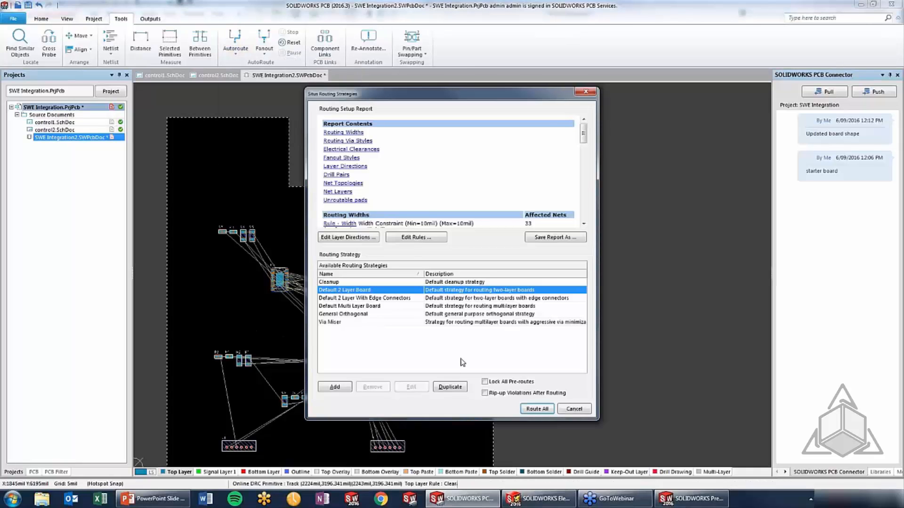
click(532, 410)
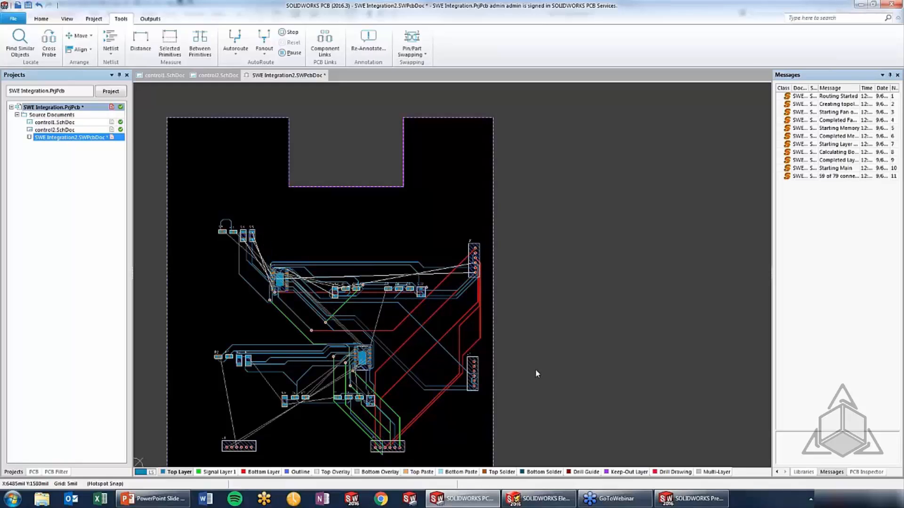
click(777, 472)
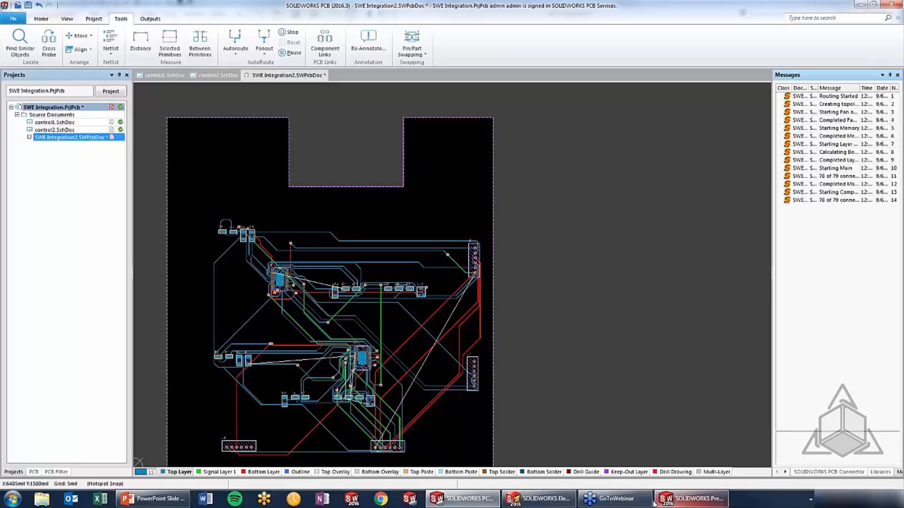
click(155, 499)
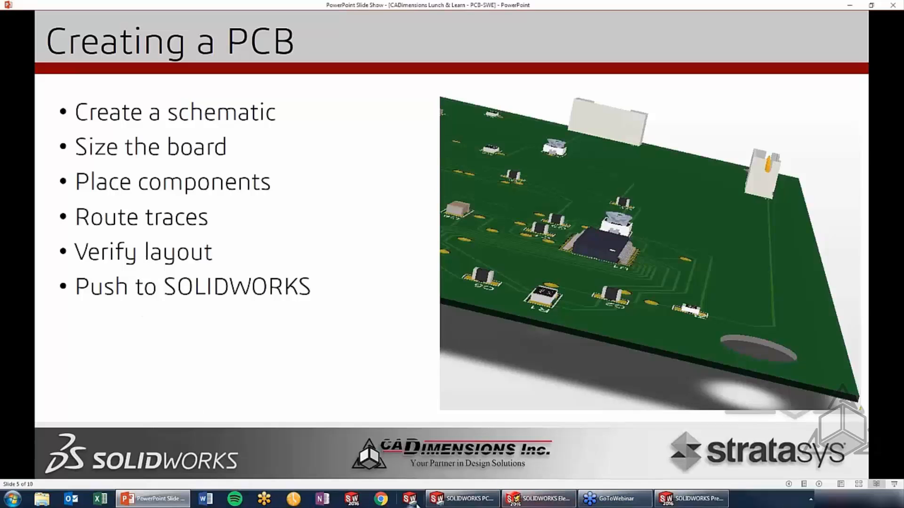
click(461, 499)
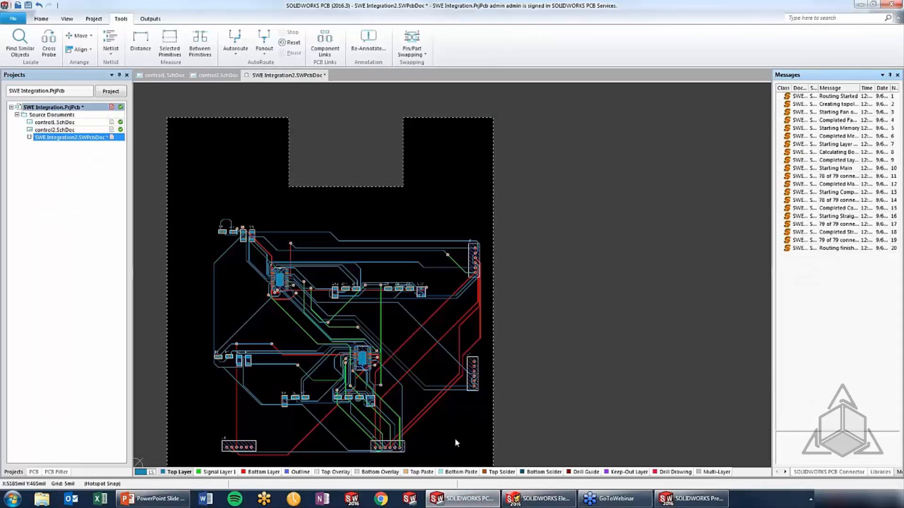
Step: Examine the routed board in 3D, including a close look at capacitors C6 and C5, and return to the 2D layout
key(3)
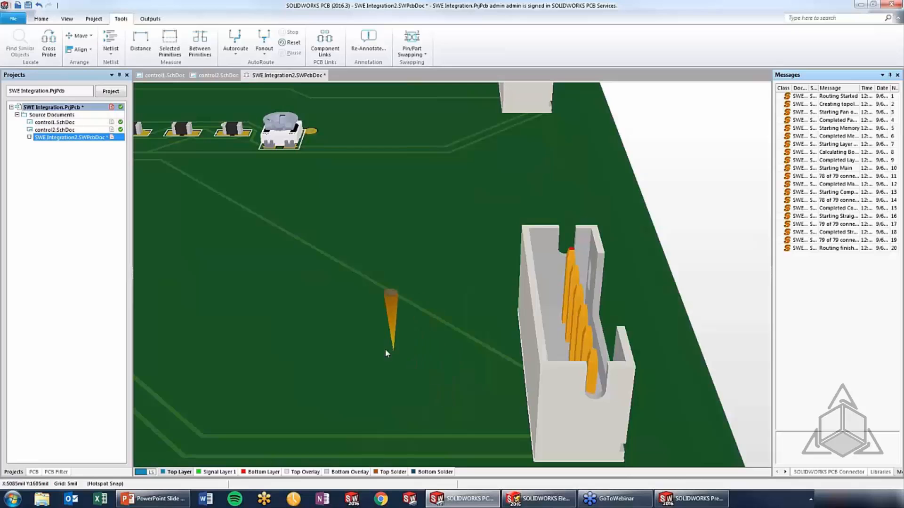
ctrl+scroll(377, 344, down, 8)
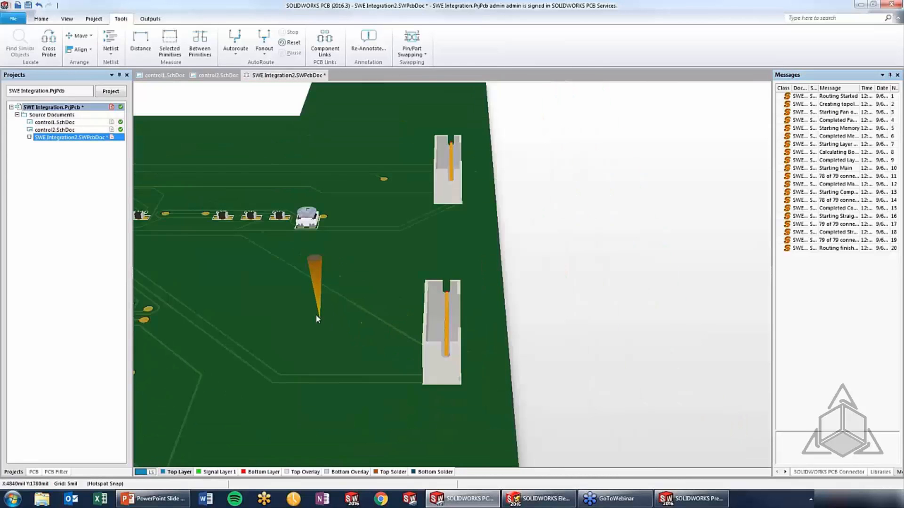
right_drag(221, 363, 313, 341)
ctrl+scroll(313, 341, up, 10)
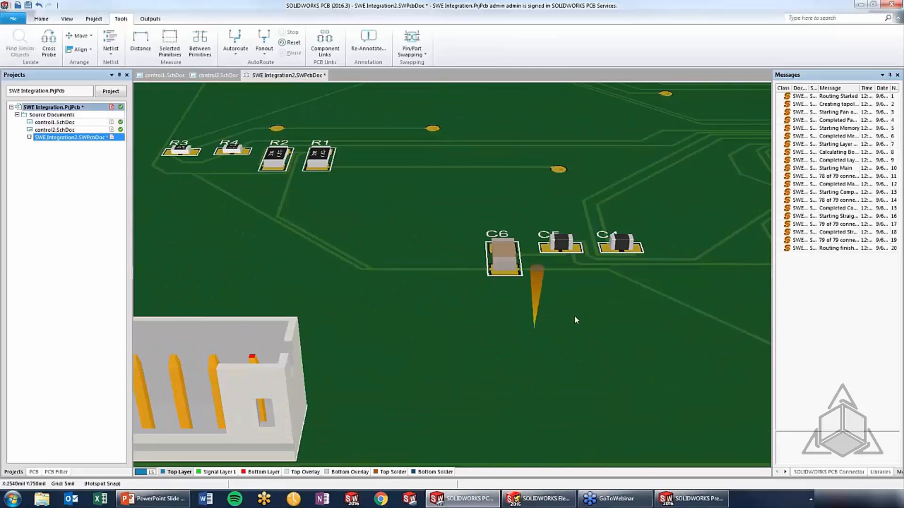
ctrl+scroll(574, 316, up, 3)
ctrl+scroll(563, 247, up, 5)
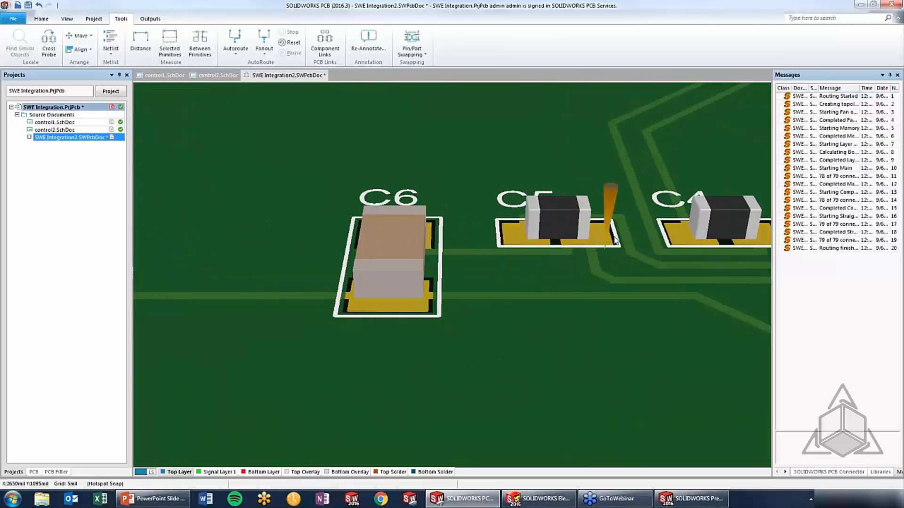
ctrl+scroll(548, 247, down, 6)
ctrl+scroll(546, 238, down, 5)
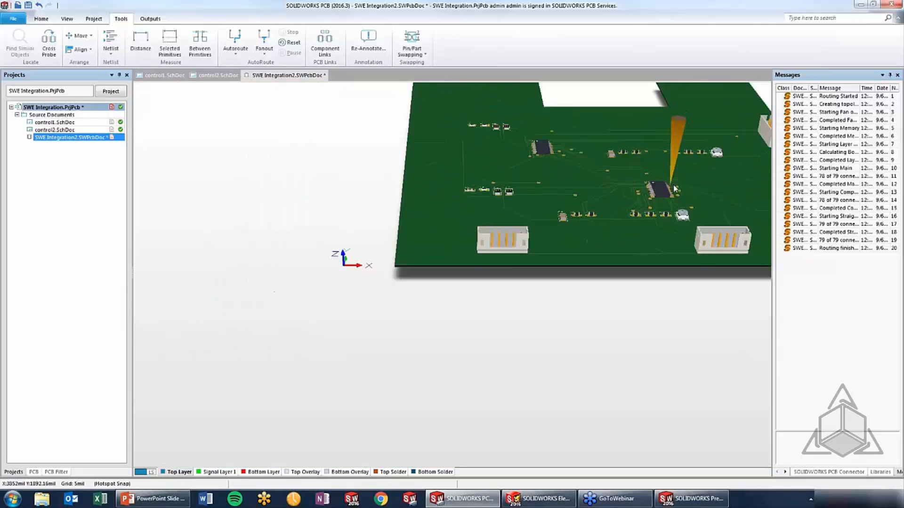
mouse_move(666, 205)
shift+right_down()
mouse_move(649, 245)
mouse_move(649, 204)
shift+right_up()
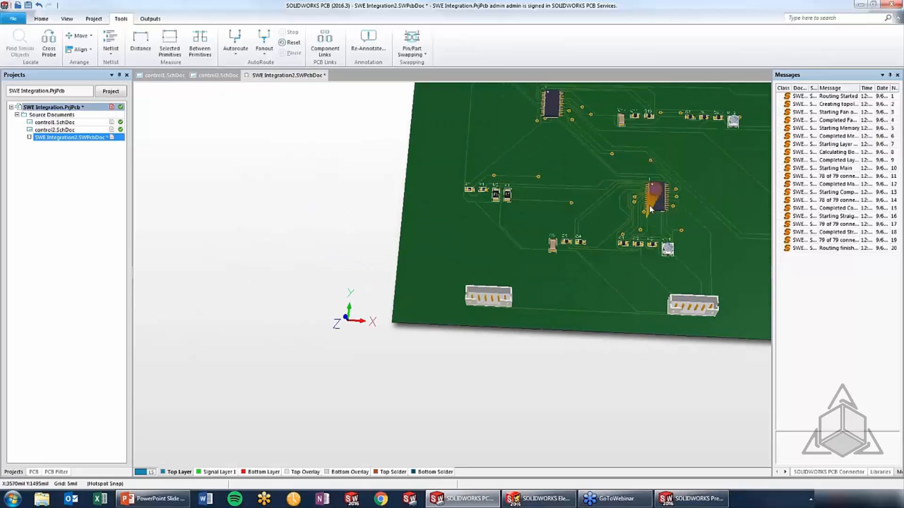
shift+right_drag(677, 149, 597, 244)
ctrl+scroll(536, 180, up, 5)
ctrl+scroll(595, 241, down, 5)
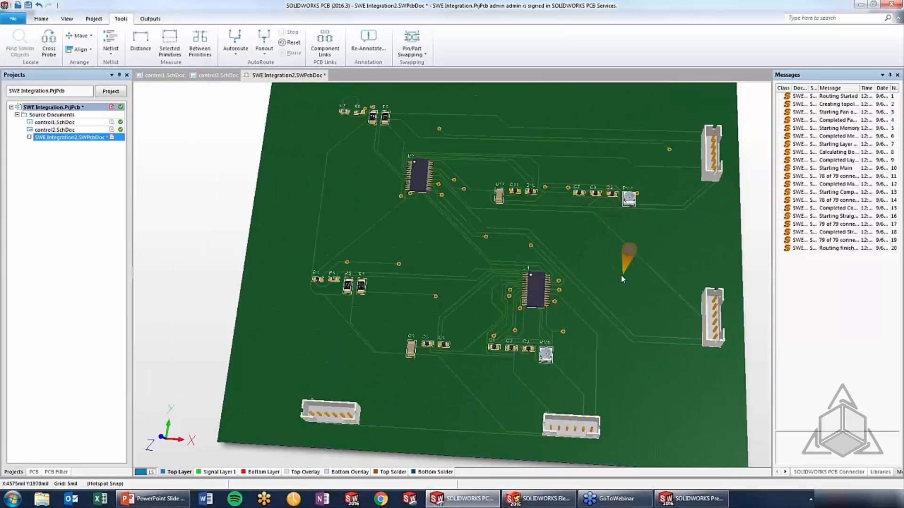
key(2)
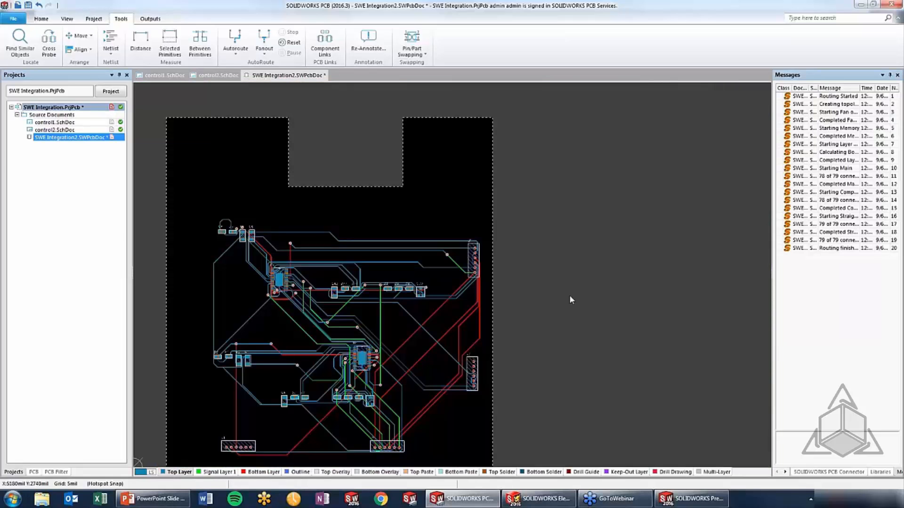
Step: Push the routed board through the PCB Connector with the comment "Added components"
click(809, 472)
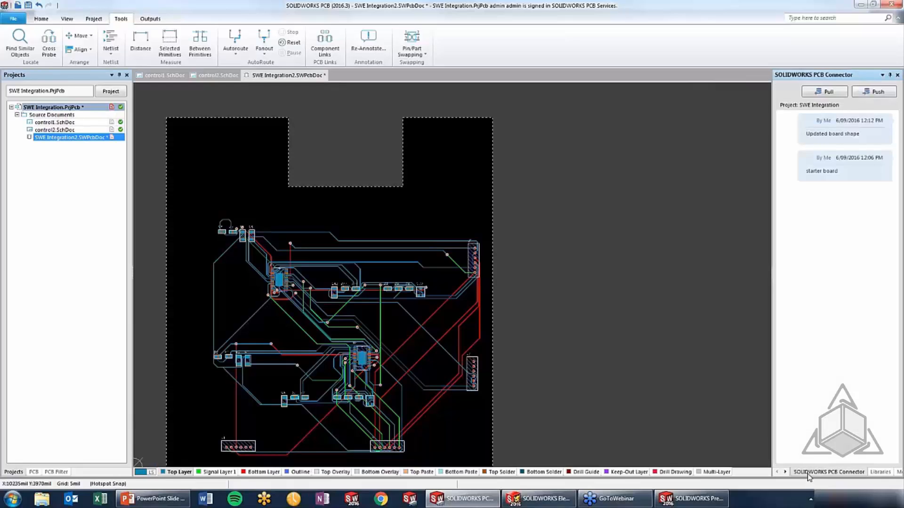
click(847, 134)
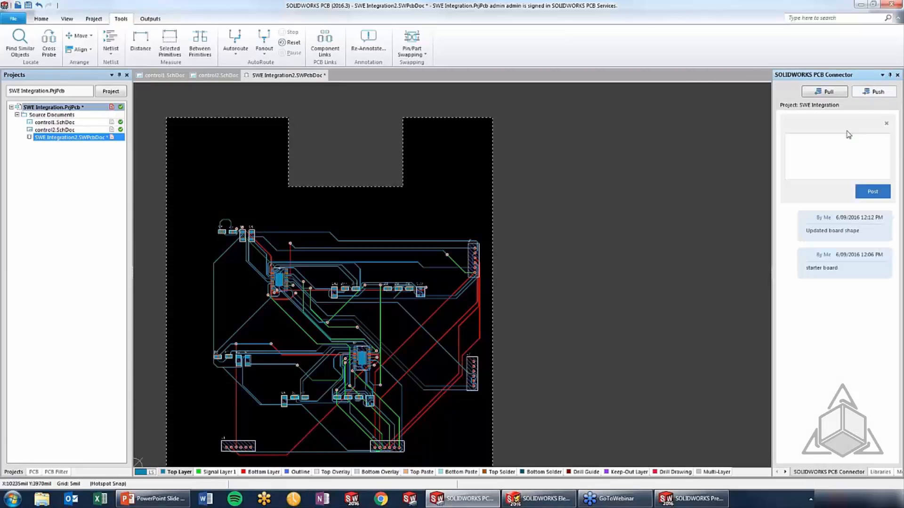
click(831, 155)
text(Added components)
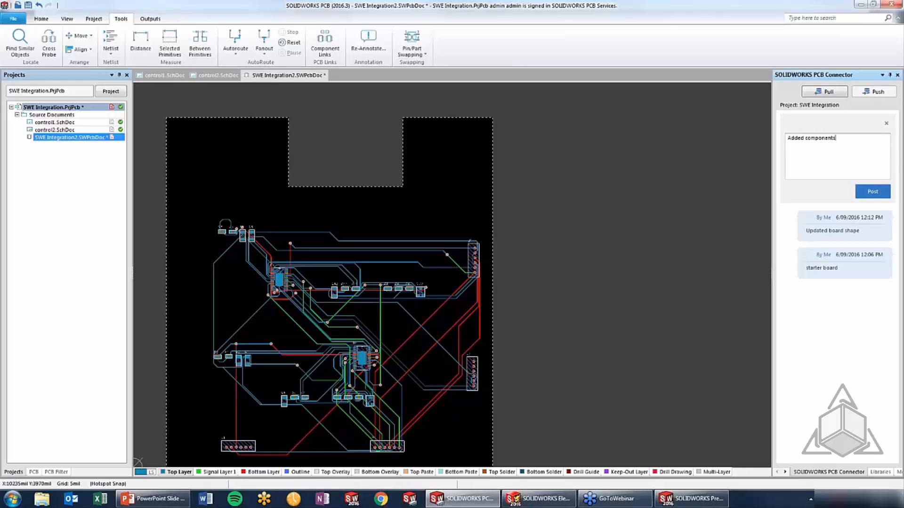
click(871, 192)
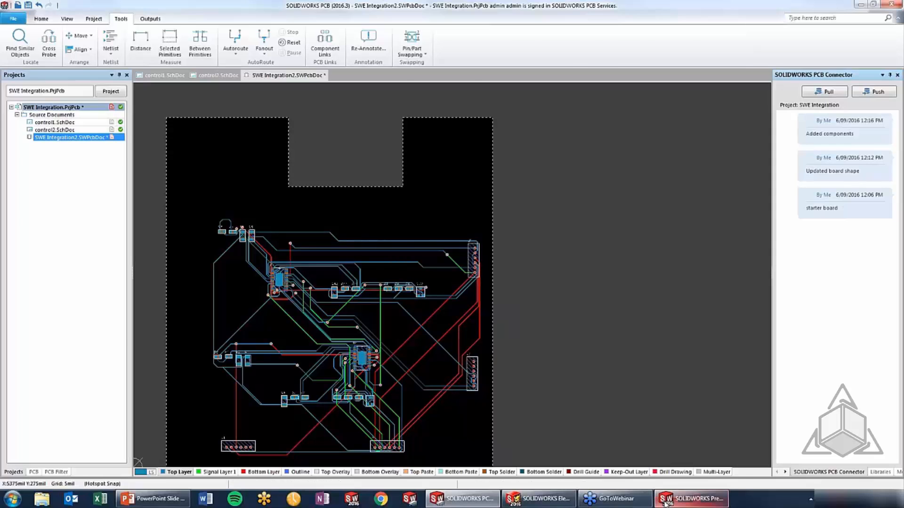
Step: Switch to SOLIDWORKS, view the incoming changes, and mark the board outline, U2, U1, RV2 and RV1 for acceptance
click(690, 498)
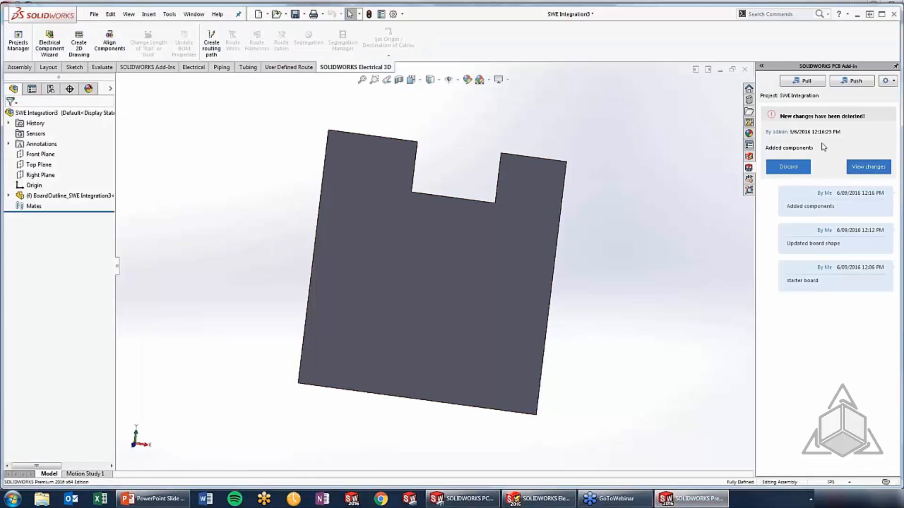
click(855, 167)
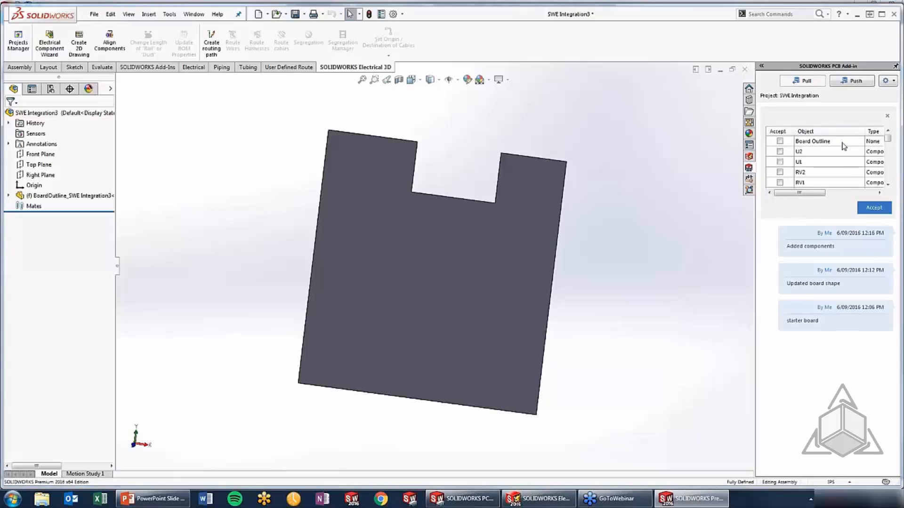
click(780, 141)
click(779, 152)
click(779, 161)
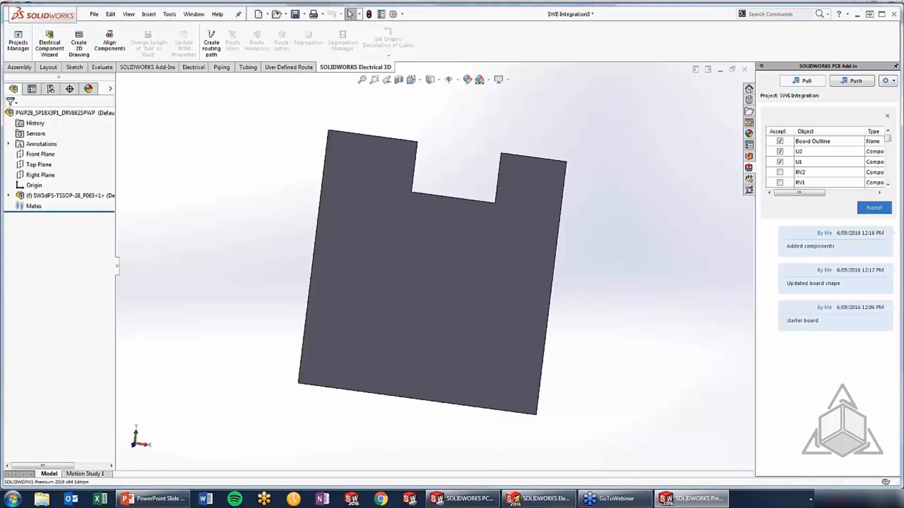
click(828, 151)
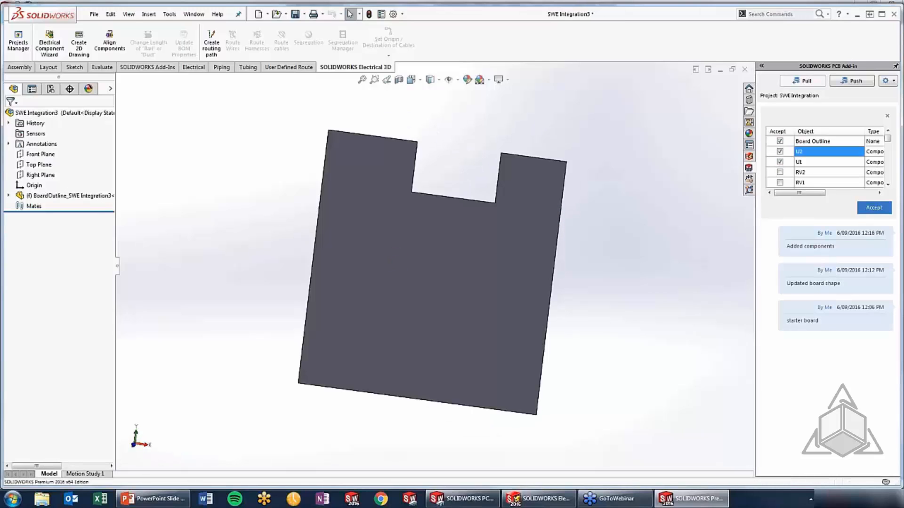
click(779, 172)
click(780, 182)
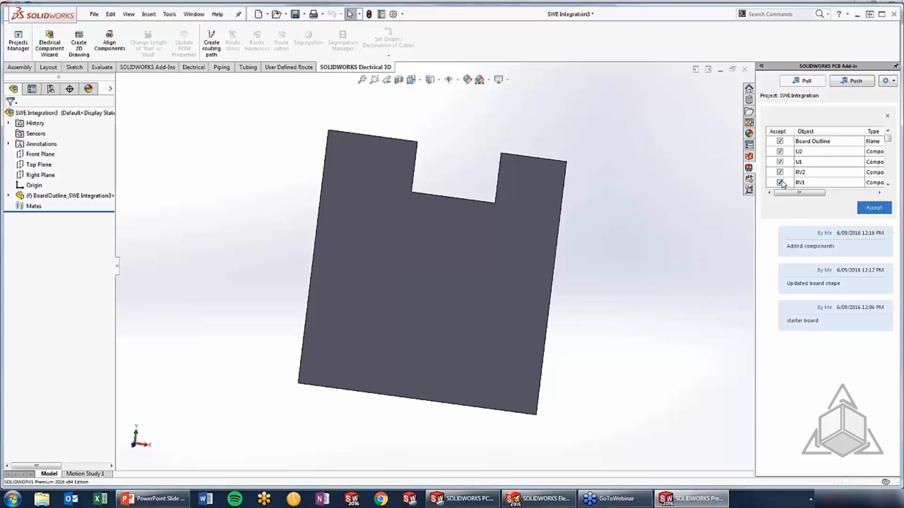
Step: Mark the resistor changes through R1 and connector J4 for acceptance
scroll(780, 170, down, 3)
click(780, 161)
scroll(779, 164, up, 1)
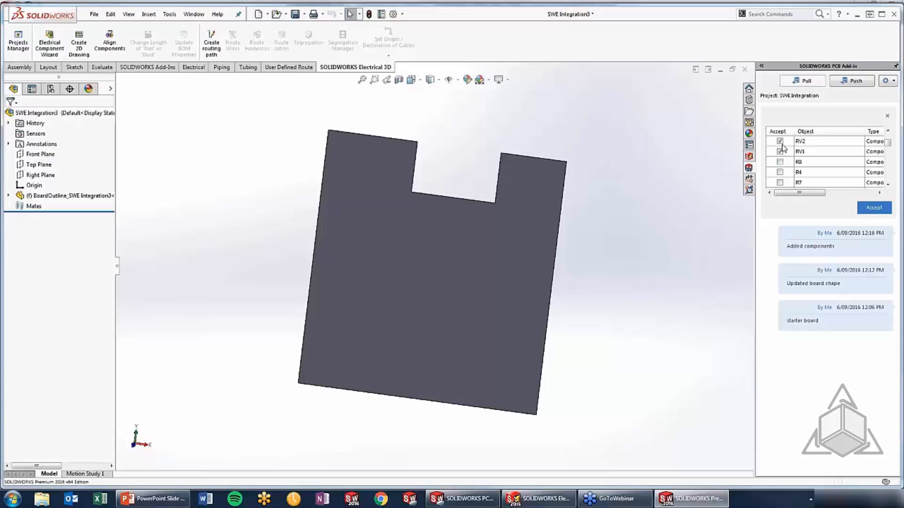
click(780, 172)
click(780, 183)
scroll(782, 173, down, 3)
click(779, 182)
scroll(784, 182, down, 1)
click(779, 172)
click(780, 183)
scroll(781, 176, down, 1)
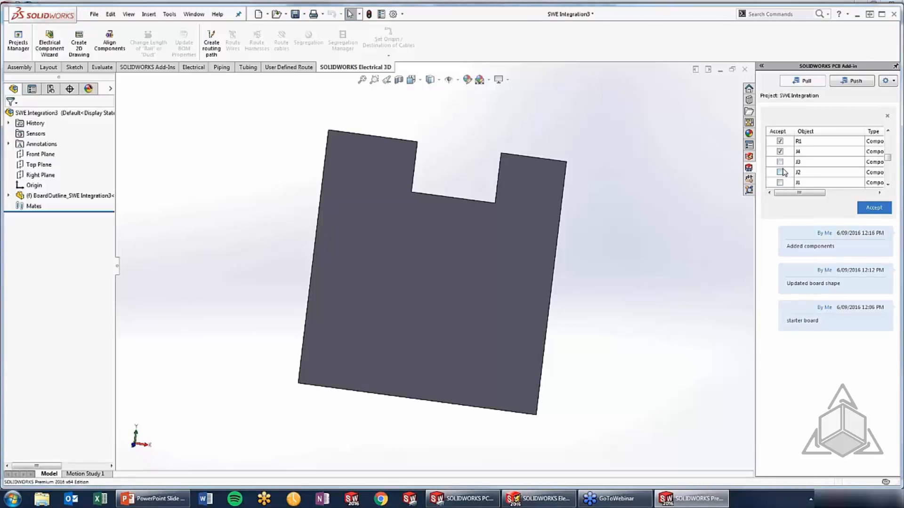
Step: Mark connectors J3, J2 and J1 and all the remaining capacitor changes, and accept the marked changes into the board assembly
click(779, 183)
scroll(780, 179, down, 1)
click(780, 173)
click(779, 183)
scroll(780, 176, down, 1)
click(780, 182)
scroll(780, 174, down, 1)
click(779, 173)
click(780, 183)
scroll(780, 182, down, 1)
click(780, 172)
click(779, 183)
click(869, 208)
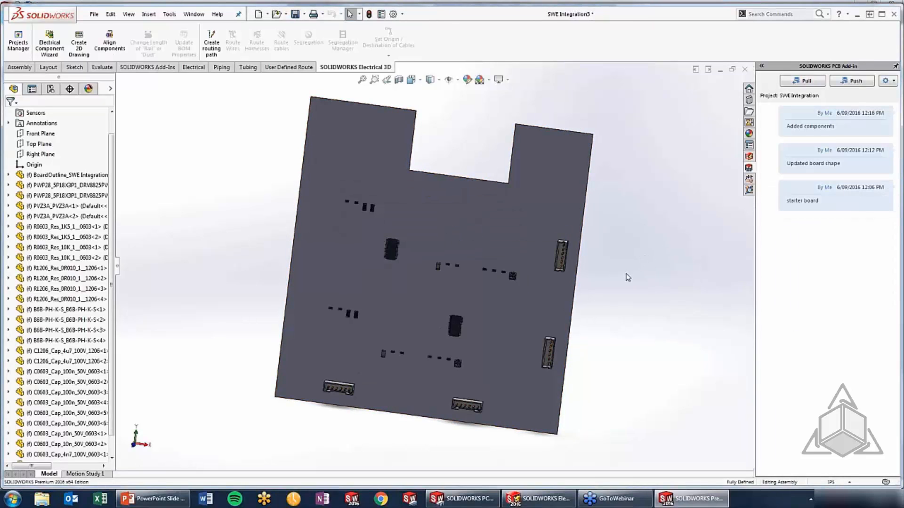
Step: Bring up the 3523 chassis assembly and examine the populated board's fit and component placement inside it
click(719, 69)
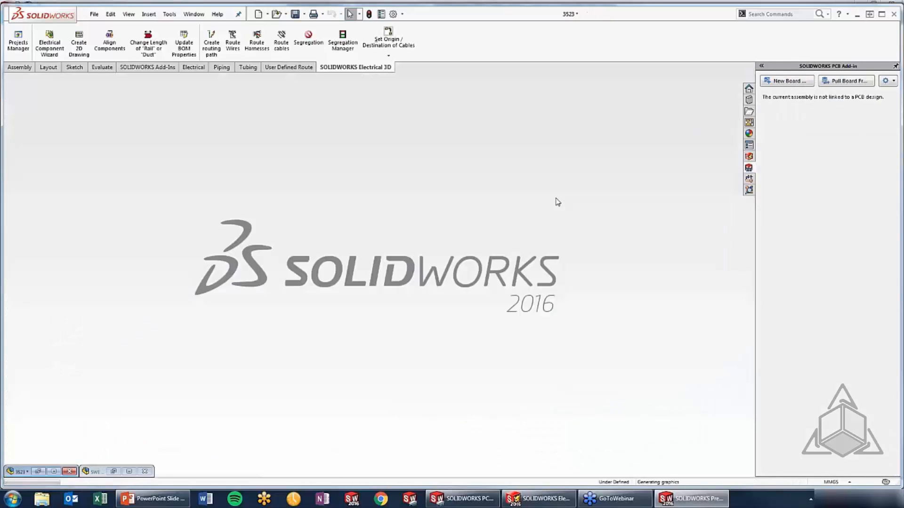
click(53, 471)
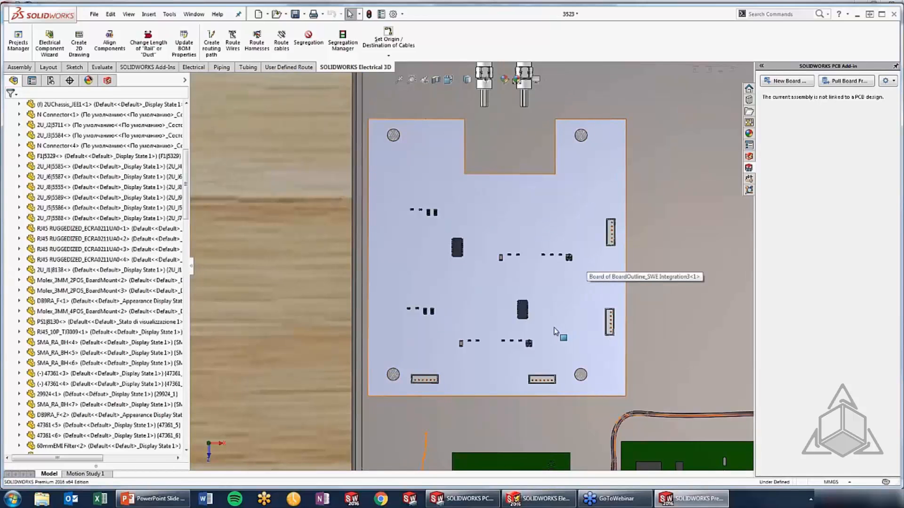
middle_drag(569, 332, 541, 343)
scroll(574, 334, down, 5)
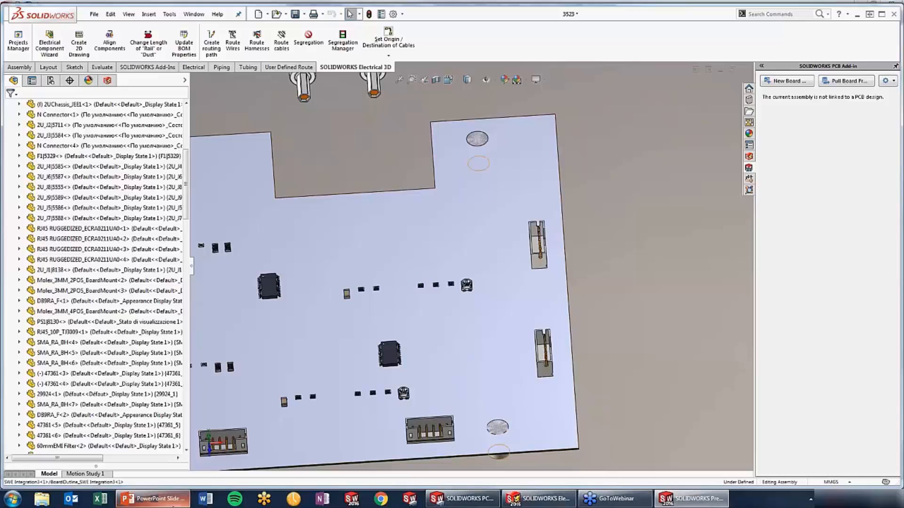
Step: Switch to the PowerPoint slide show and advance to the Edits and Updates slide
click(156, 499)
click(294, 311)
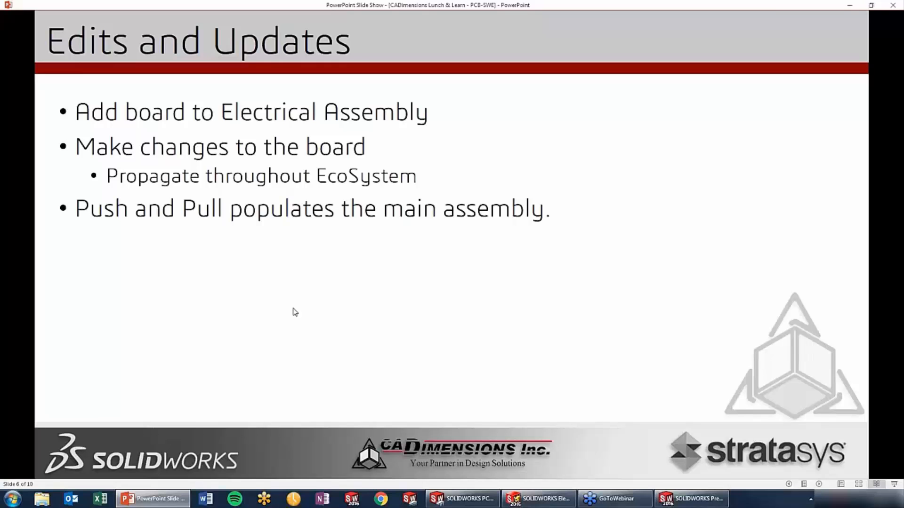
Step: Return to SOLIDWORKS, edit the BoardOutline_SWE Integration3 part within the 3523 assembly, and start a sketch on the board's face
click(676, 503)
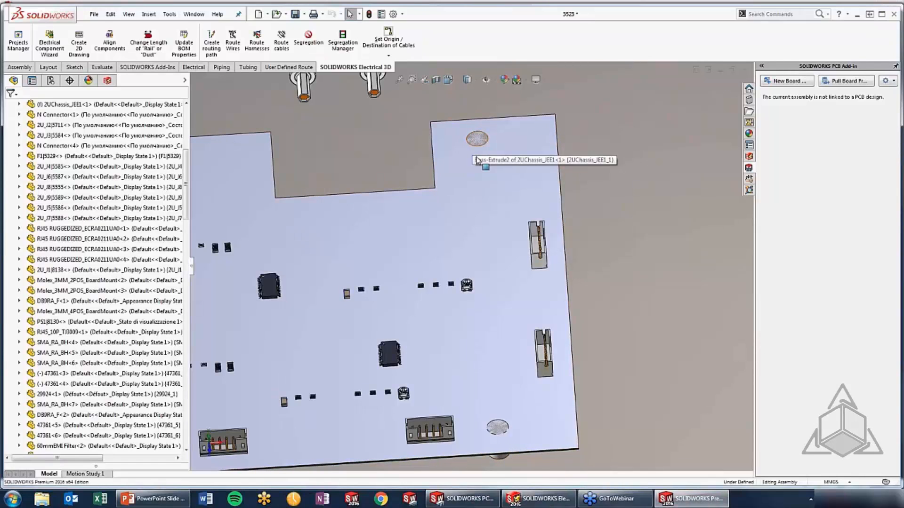
click(472, 177)
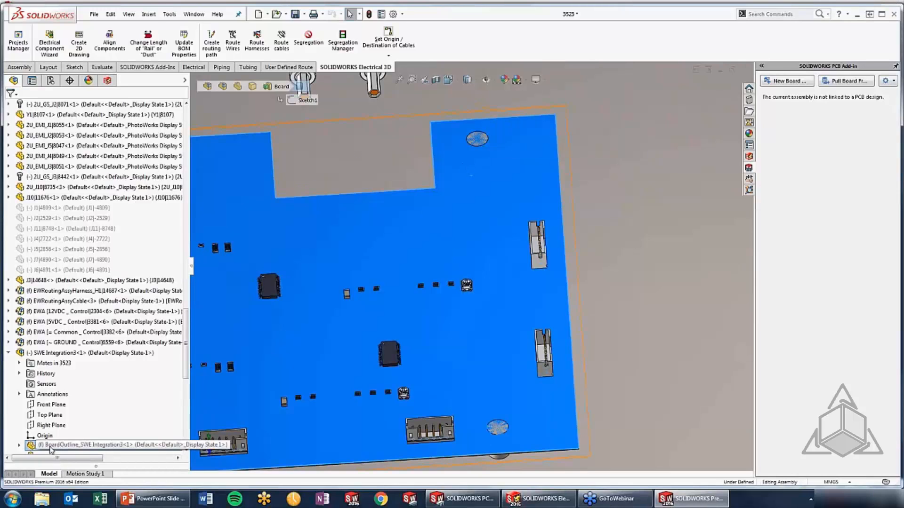
click(51, 445)
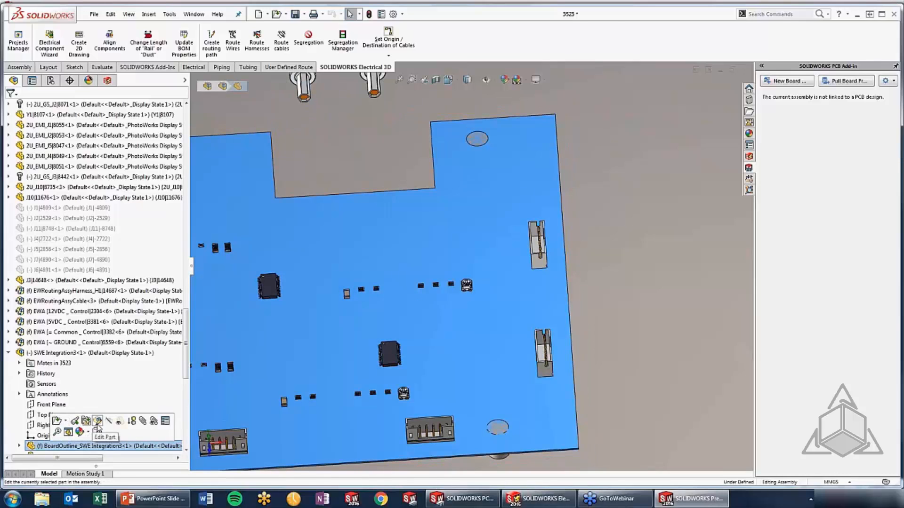
click(97, 421)
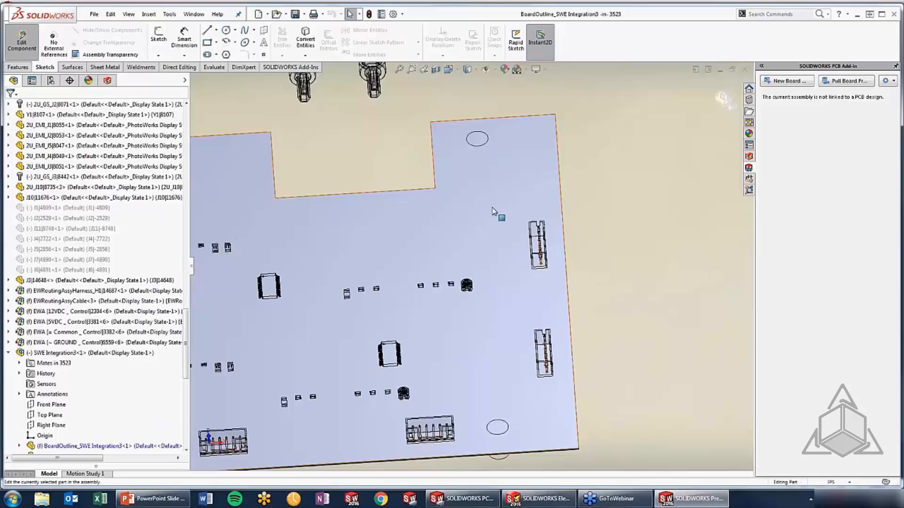
click(476, 206)
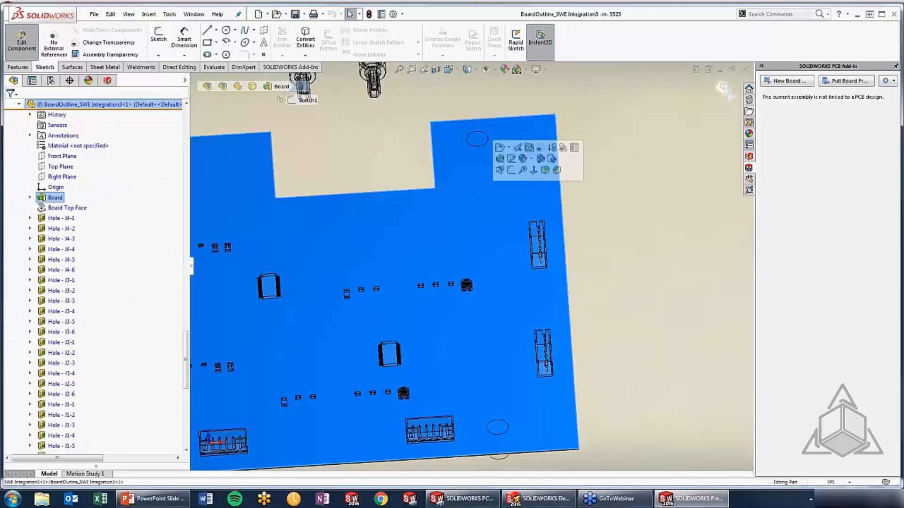
click(509, 168)
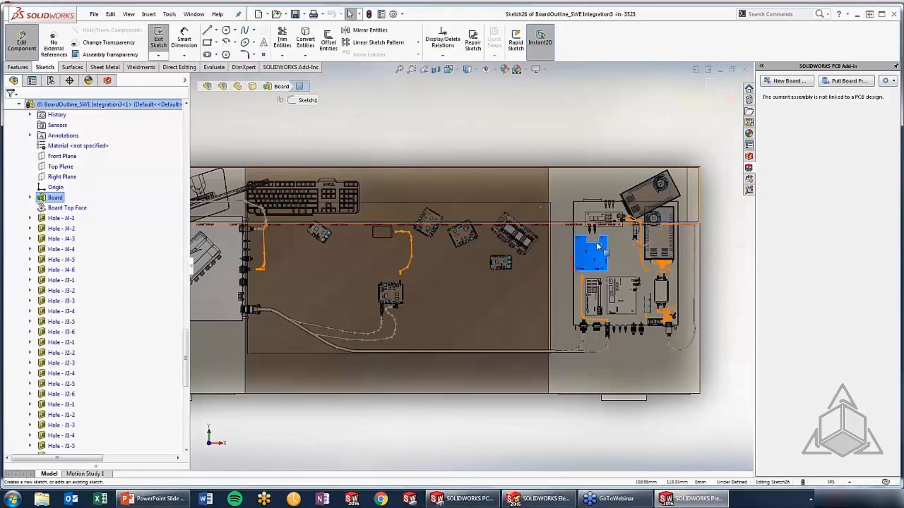
Step: Sketch a circle of about 3.18 mm radius over the chassis hole outline on the board's tab beside the notch
scroll(597, 245, down, 6)
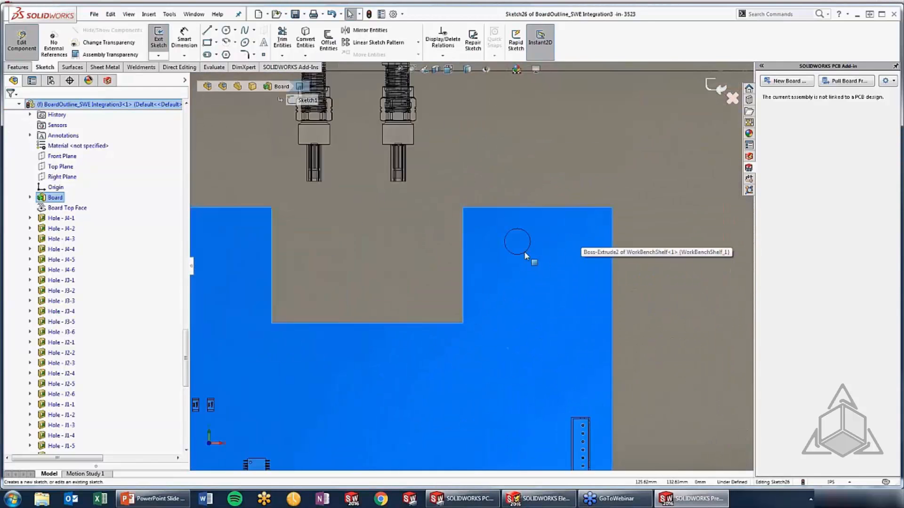
scroll(526, 255, down, 2)
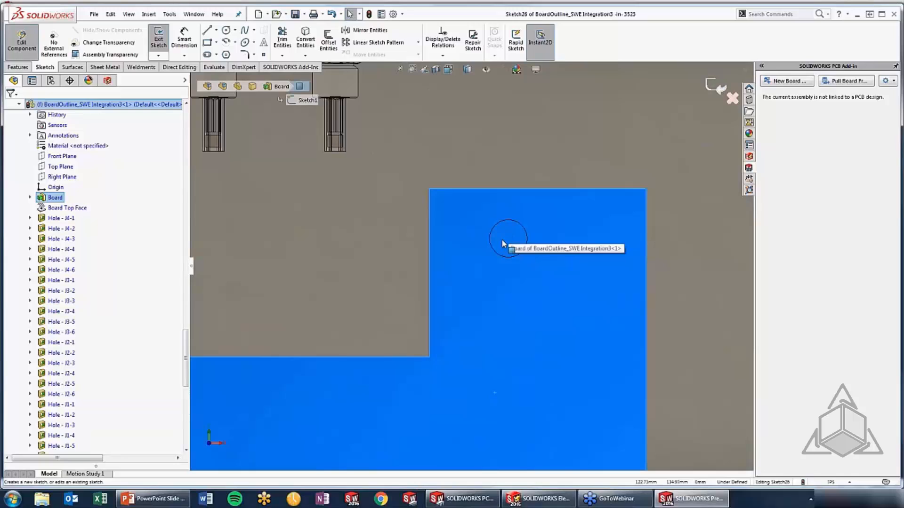
right_drag(503, 244, 547, 241)
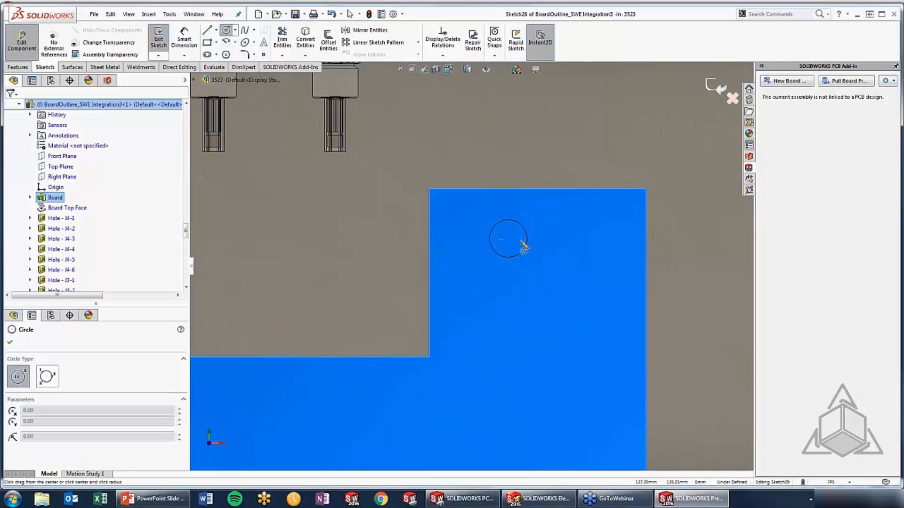
click(509, 238)
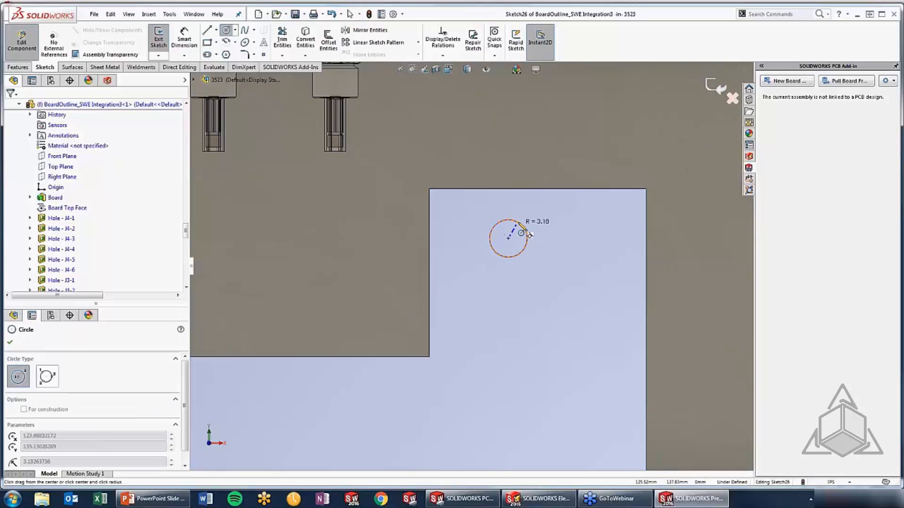
click(523, 229)
Step: Cut the circle through the board as a blind Extruded Cut, and finish editing the board outline part
key(s)
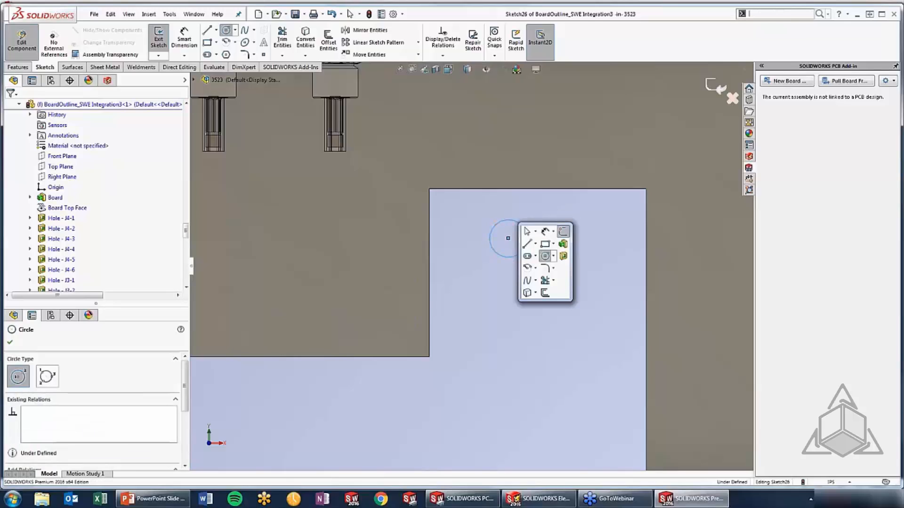
click(563, 257)
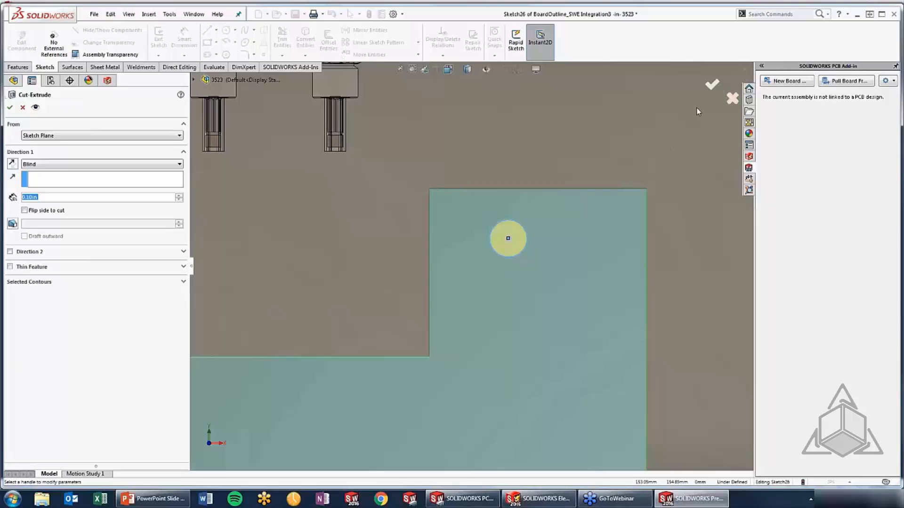
click(712, 87)
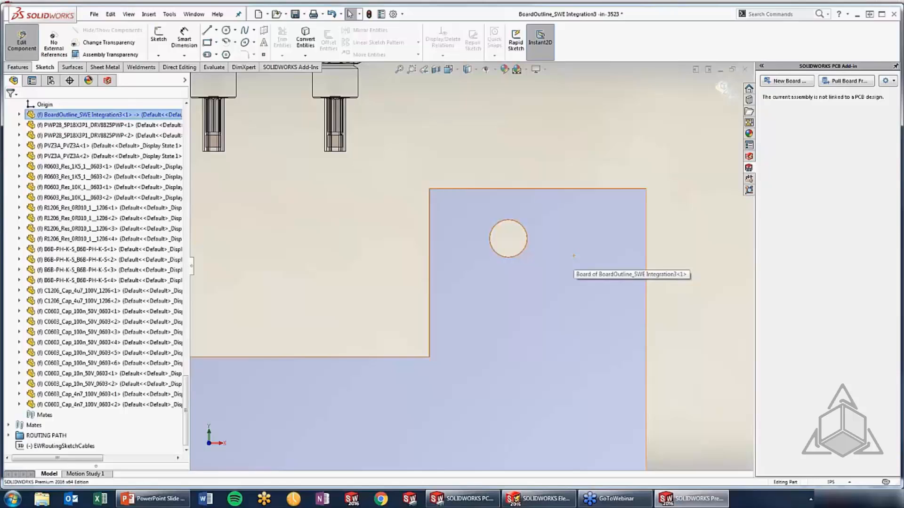
click(721, 88)
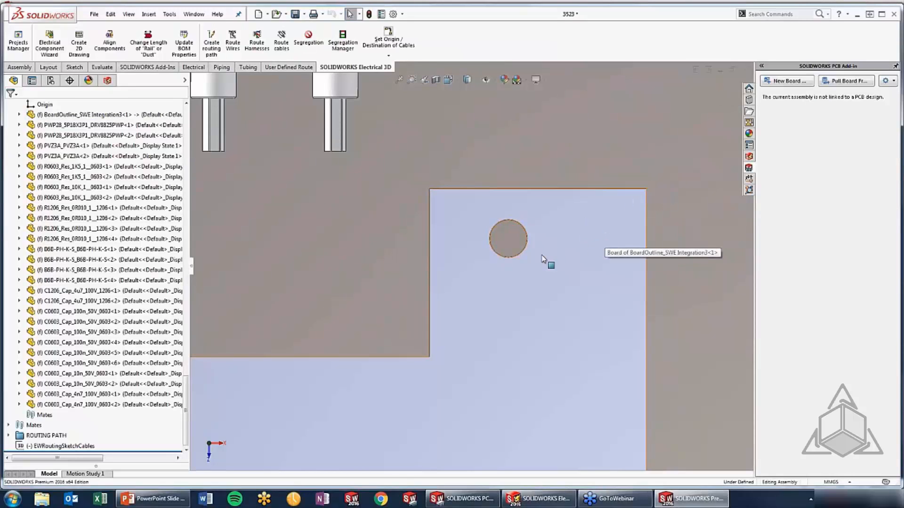
Step: Open the SWE Integration3 board subassembly from the chassis assembly in its own window
scroll(541, 263, up, 2)
click(529, 287)
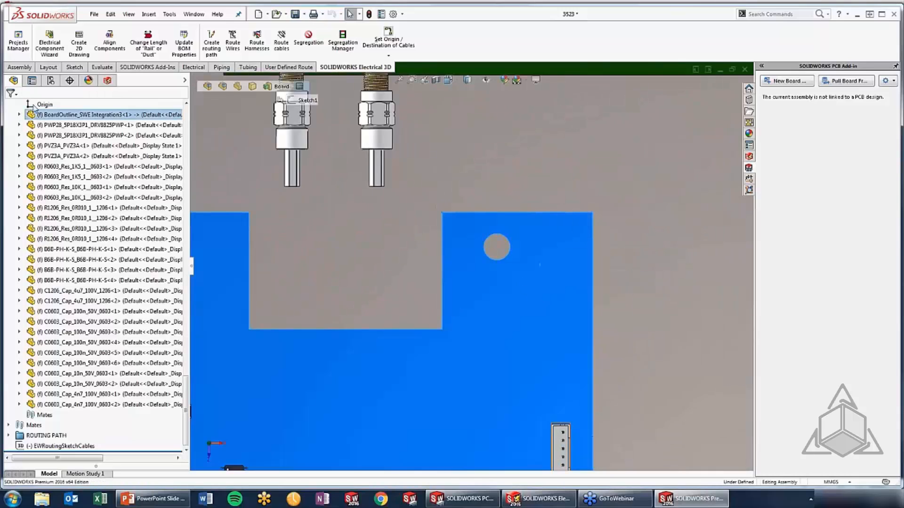
scroll(45, 137, up, 1)
scroll(45, 137, up, 1)
click(45, 137)
scroll(44, 136, up, 3)
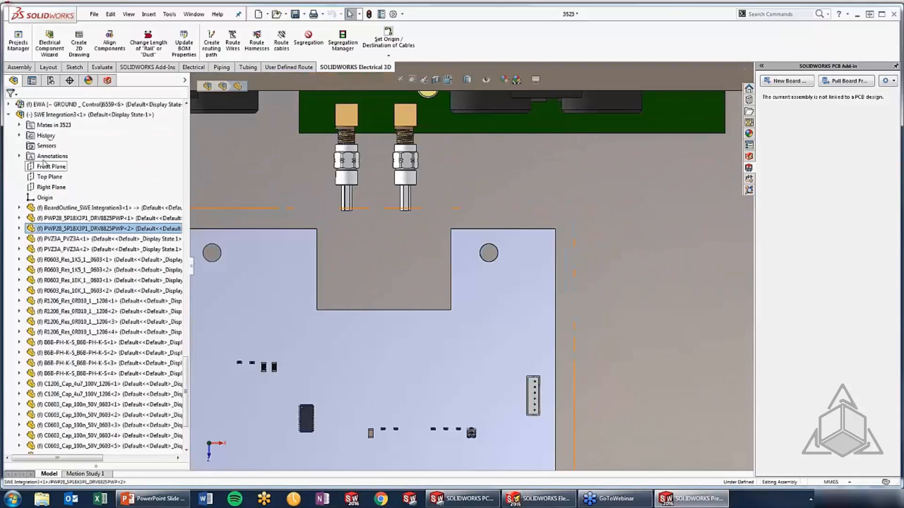
click(52, 115)
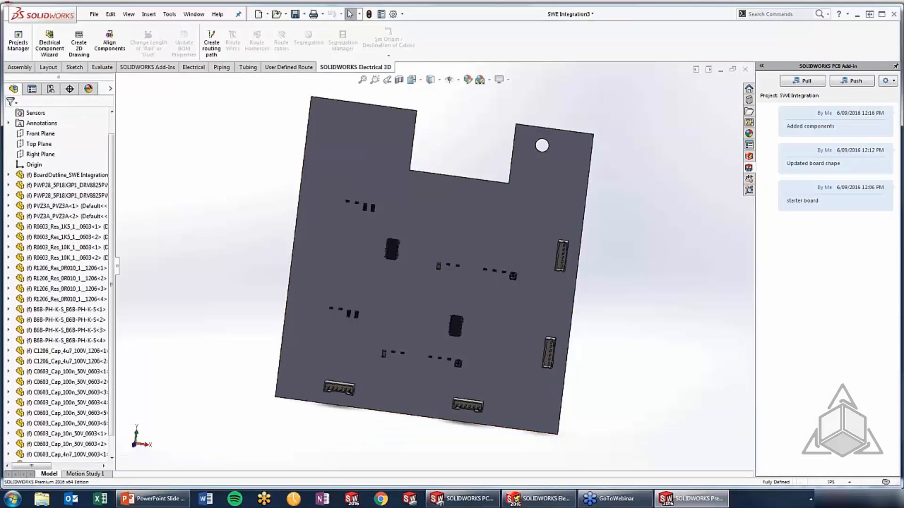
Step: Push the board changes to the PCB server with the comment "added hole"
click(854, 81)
click(824, 134)
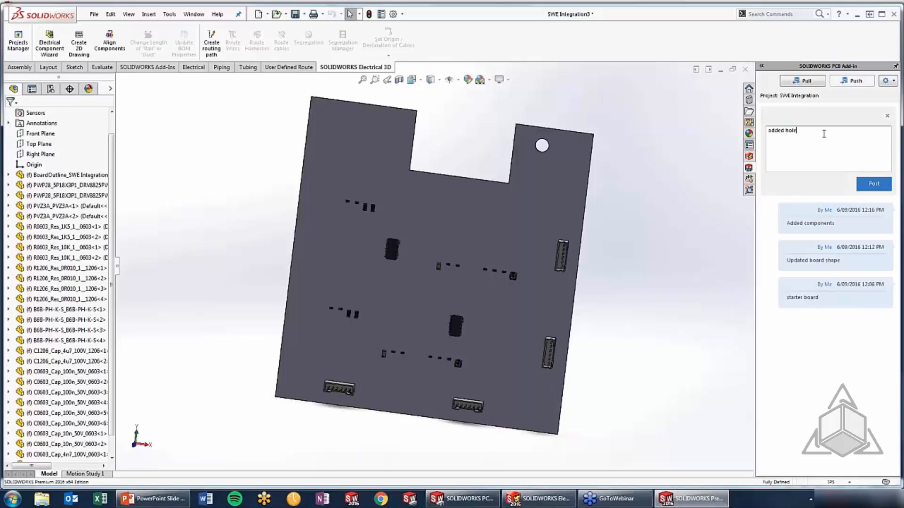
text(added hole)
click(874, 183)
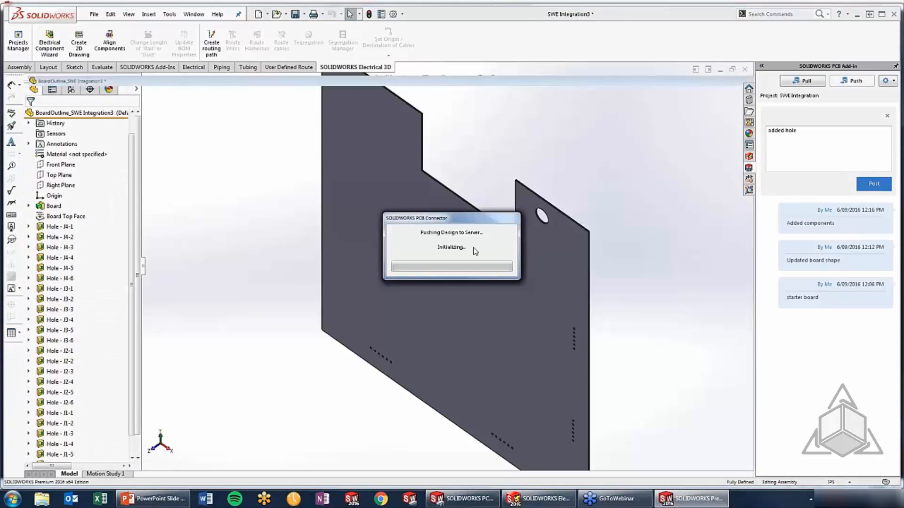
Step: Switch to SOLIDWORKS PCB, view the incoming changes, and accept the Free-Cut-Extrude25 hole into the board layout
click(456, 502)
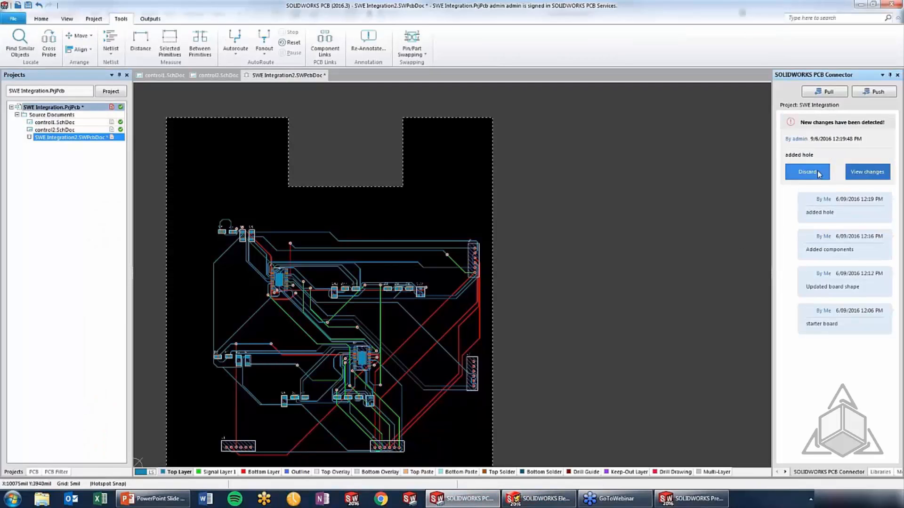
click(867, 172)
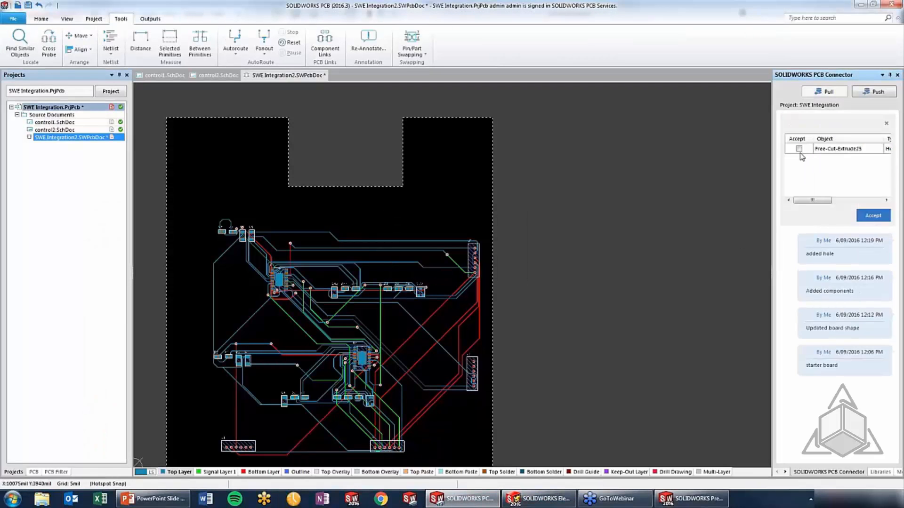
click(799, 149)
click(873, 216)
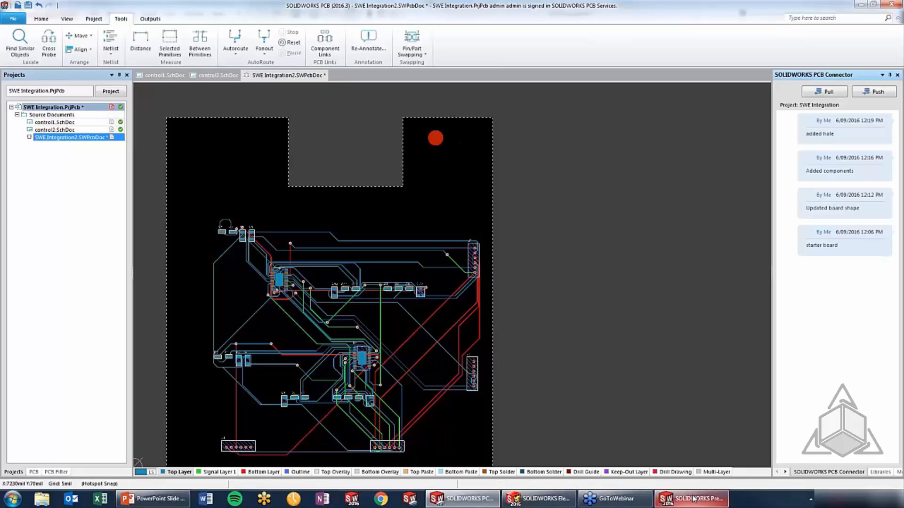
Step: Switch to the PowerPoint slide show and advance to the Creating a Schematic slide
mouse_move(692, 500)
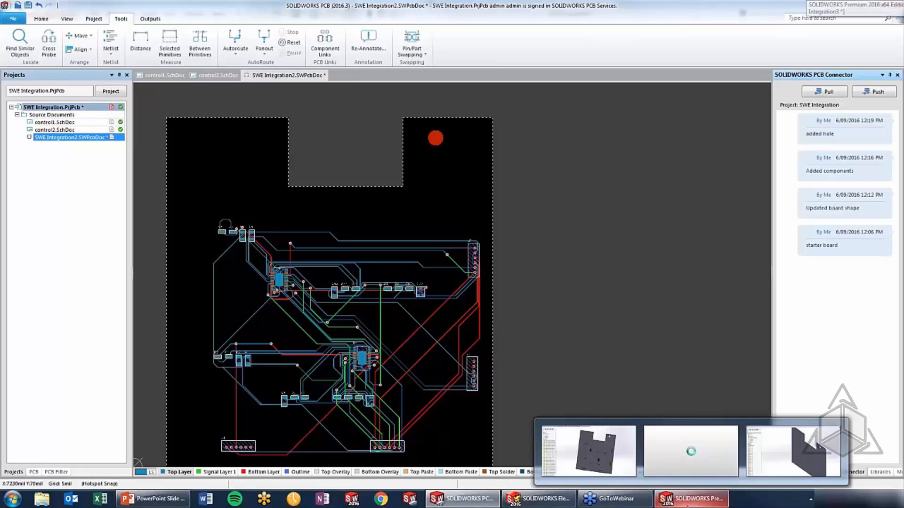
click(132, 500)
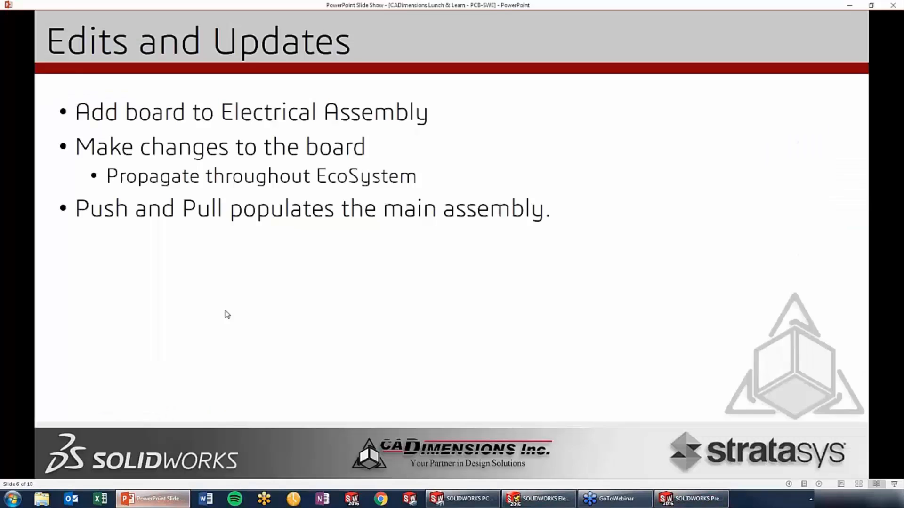
click(254, 291)
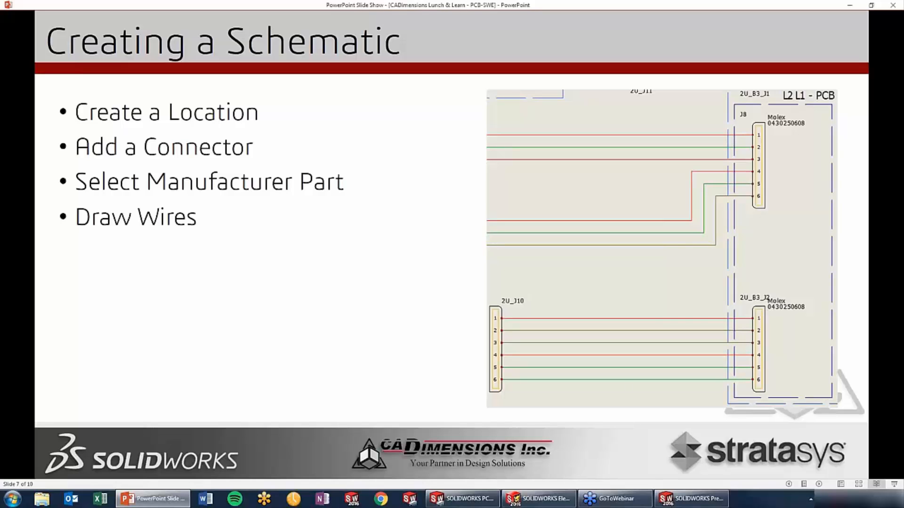
Step: Switch to SOLIDWORKS Electrical and insert a six-terminal connector symbol at the free ends of the 2U_J10 wires in 2U Chassis Internal Wiring
click(538, 498)
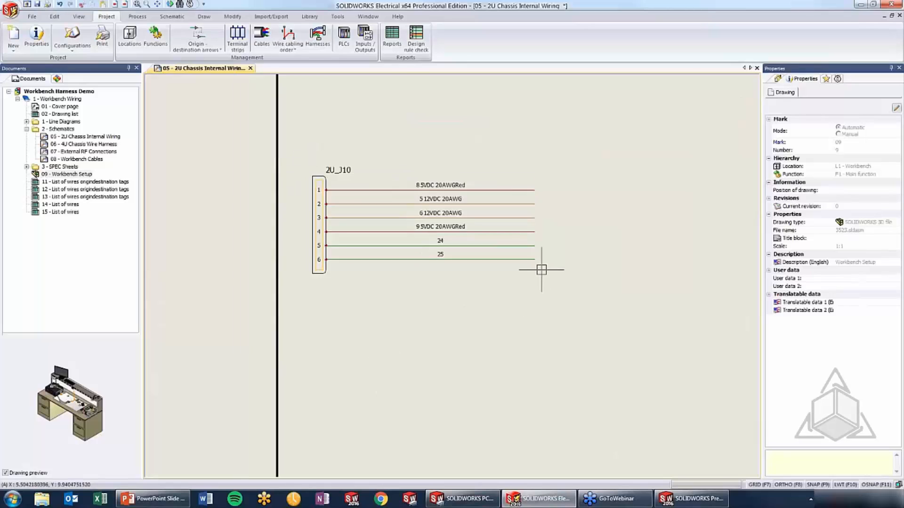
scroll(541, 270, down, 6)
middle_drag(397, 232, 439, 232)
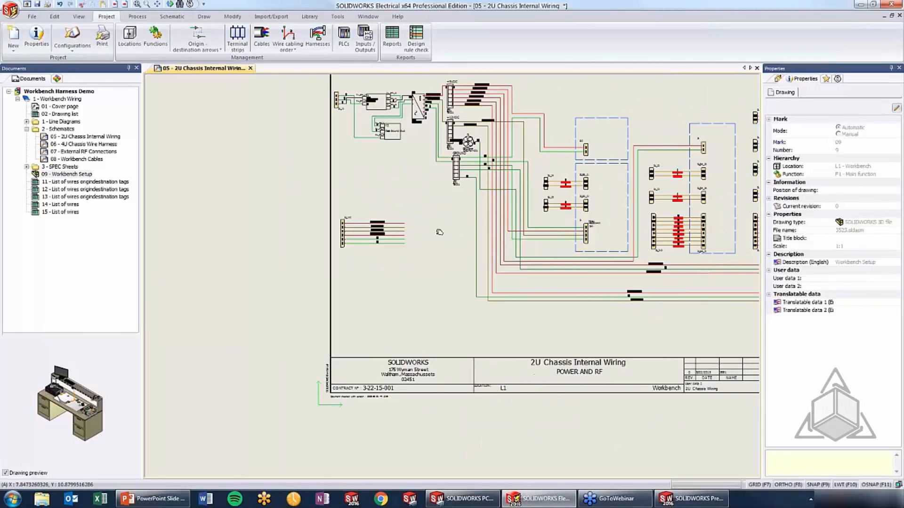
scroll(587, 149, up, 2)
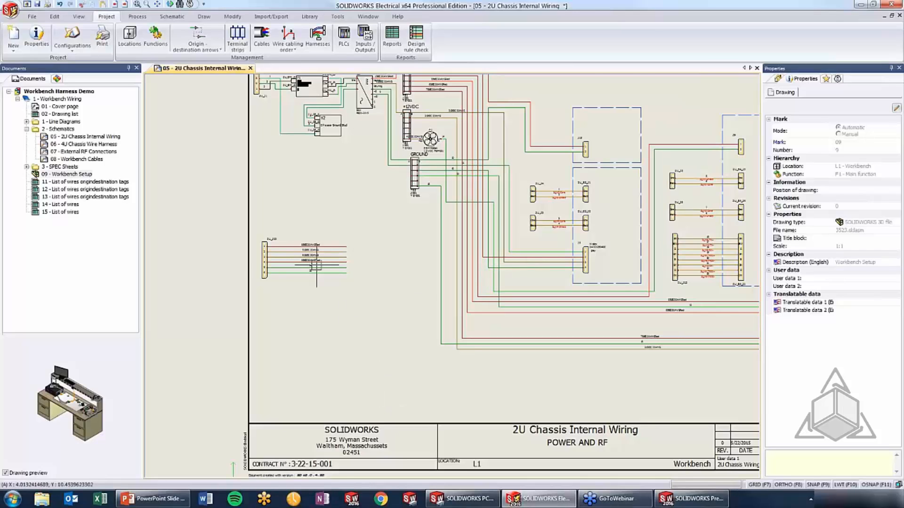
scroll(304, 238, up, 4)
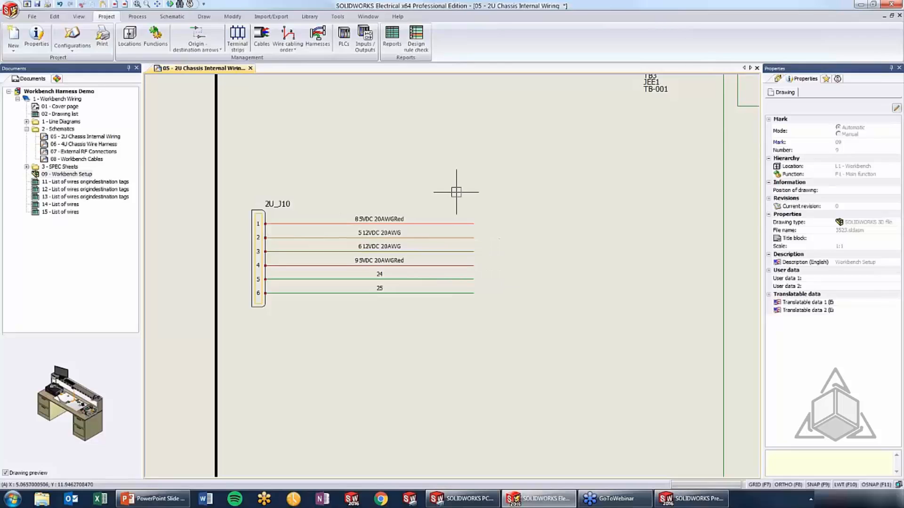
click(172, 17)
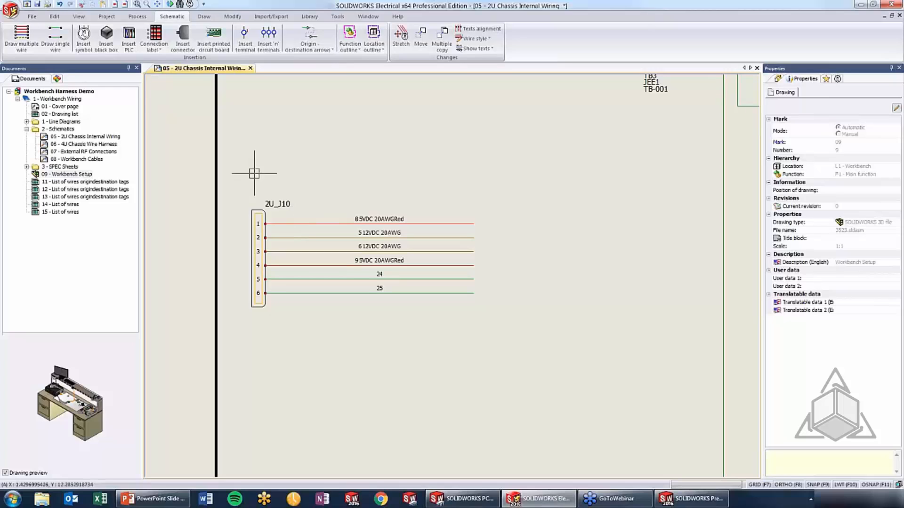
click(84, 41)
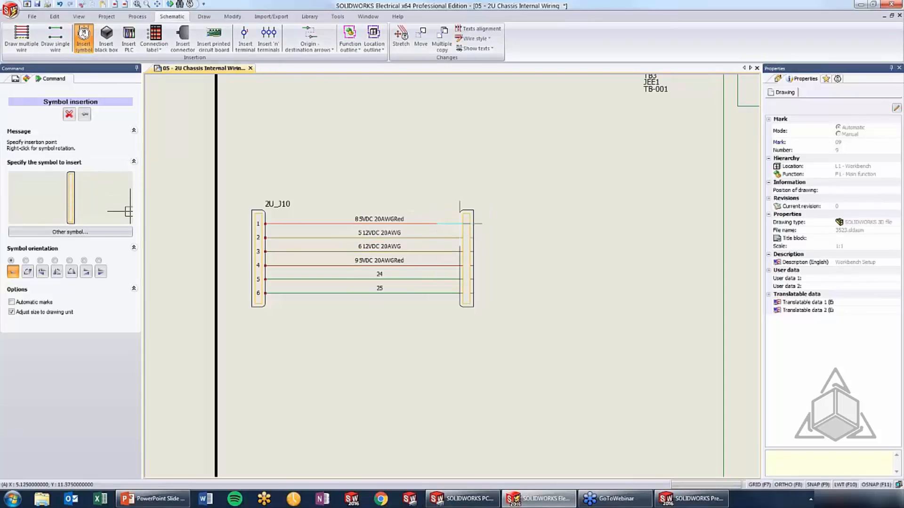
click(463, 223)
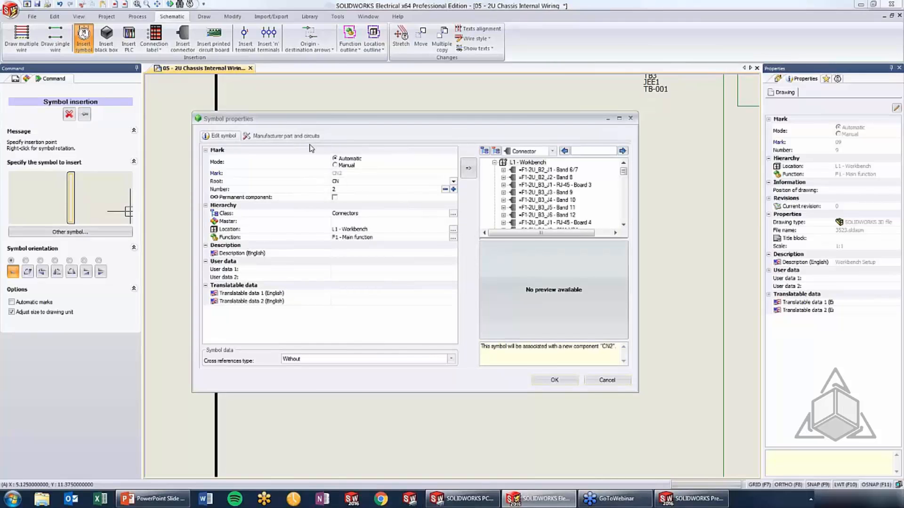
click(288, 136)
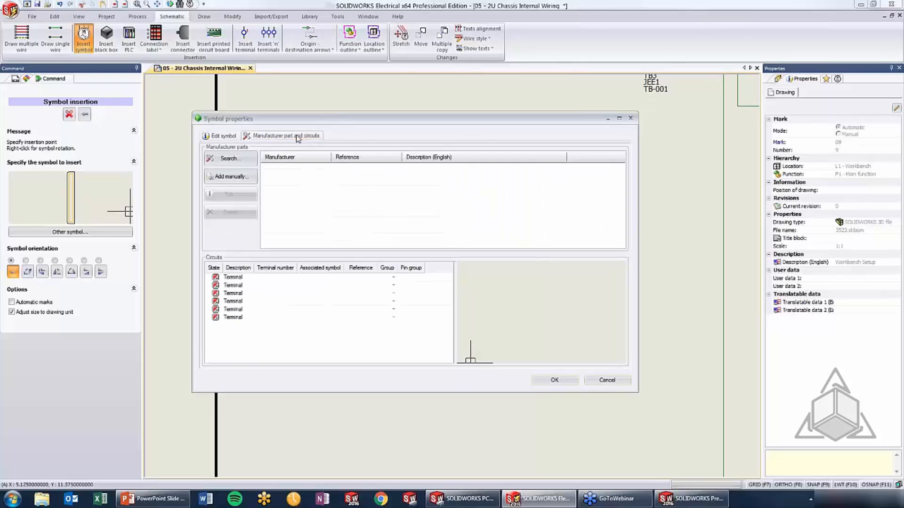
click(238, 162)
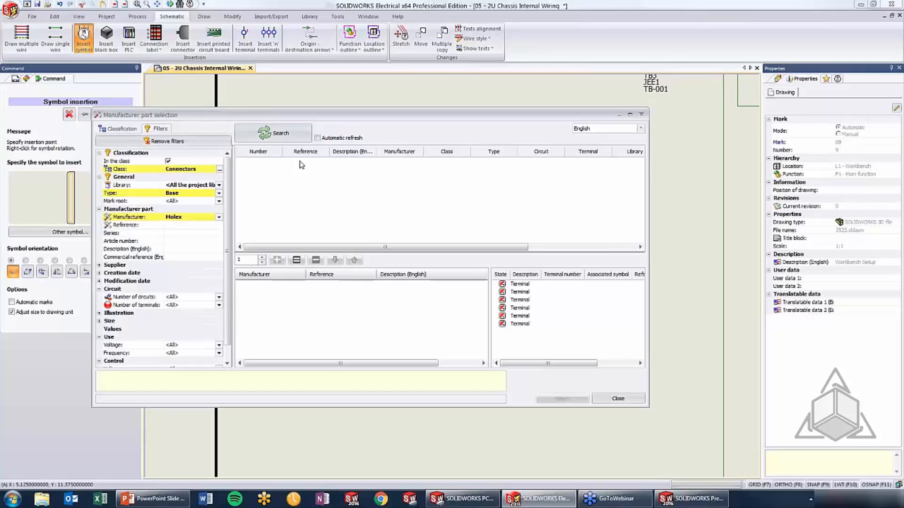
click(272, 133)
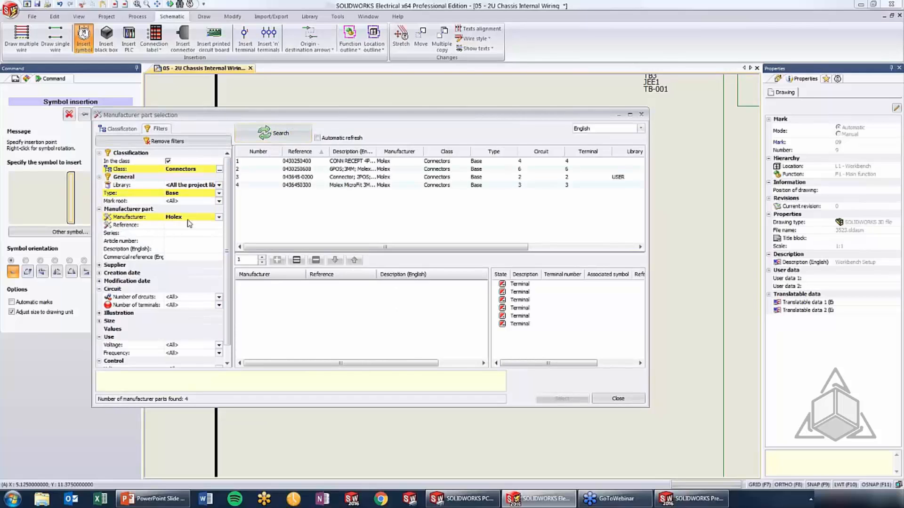
click(356, 169)
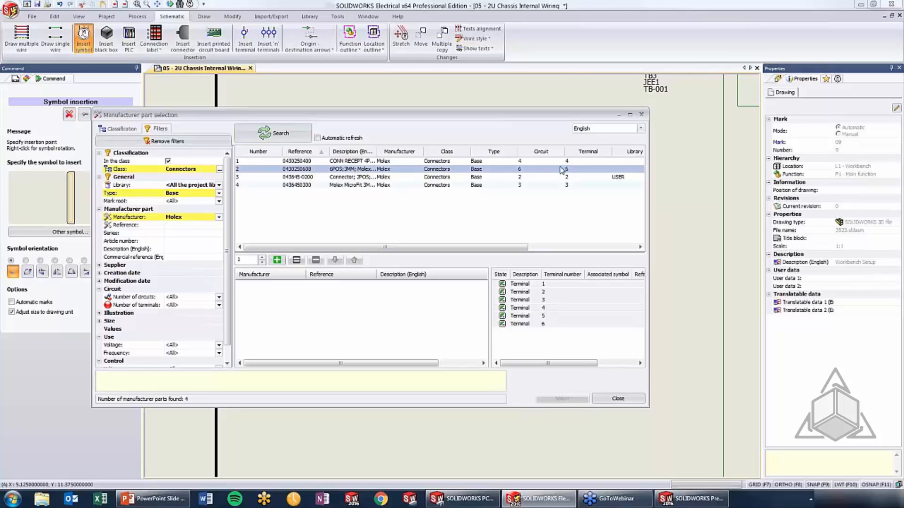
click(277, 261)
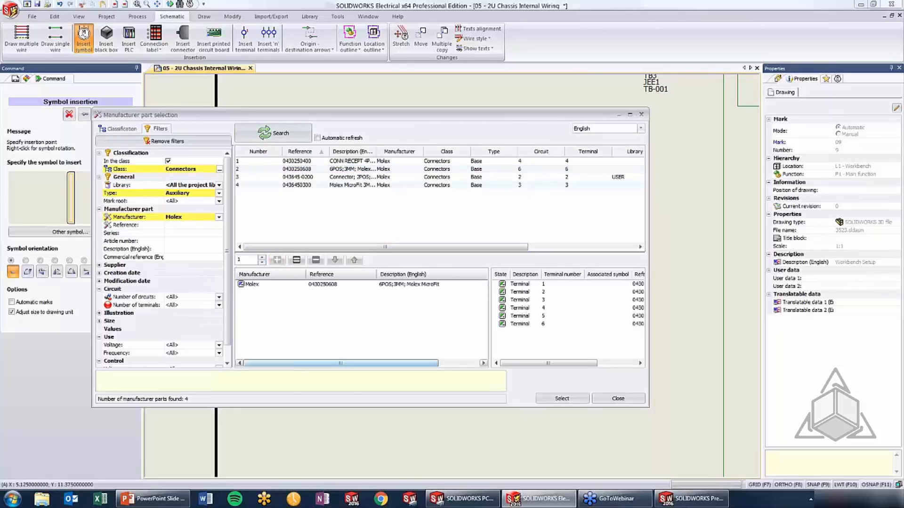
click(562, 399)
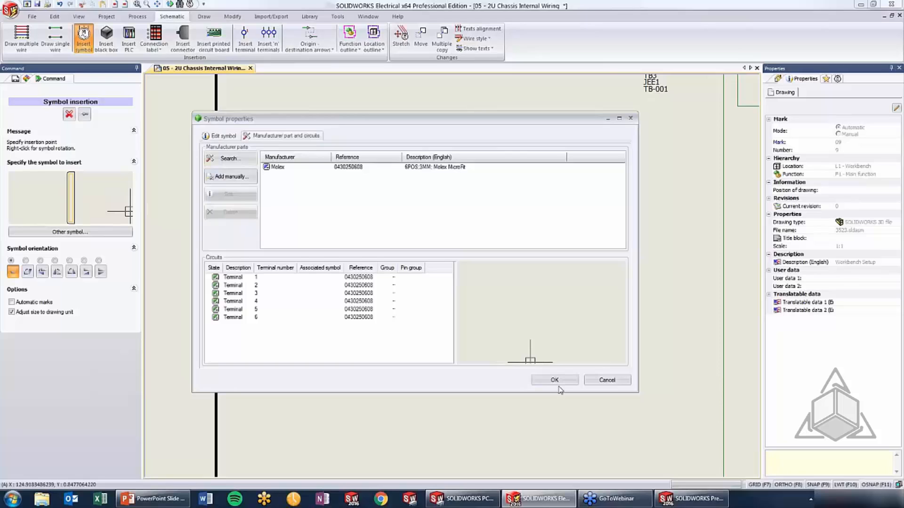
click(551, 382)
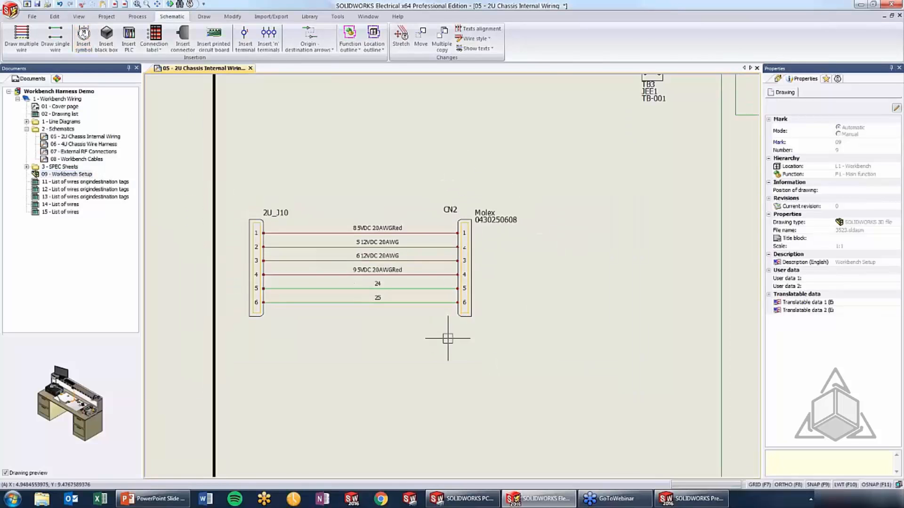
Step: Insert a "Connector left 6 pins" symbol directly below connector 2U_J10, aligned with it
scroll(440, 327, down, 2)
middle_drag(428, 352, 507, 306)
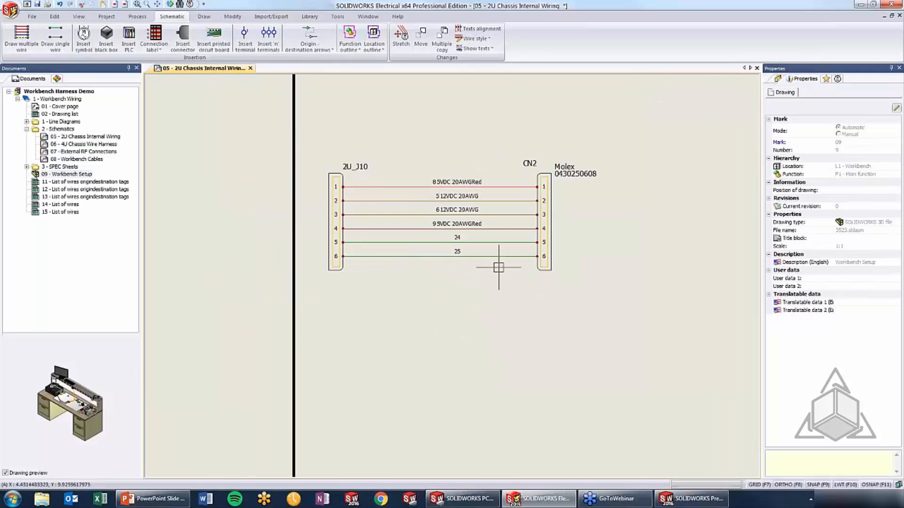
click(84, 38)
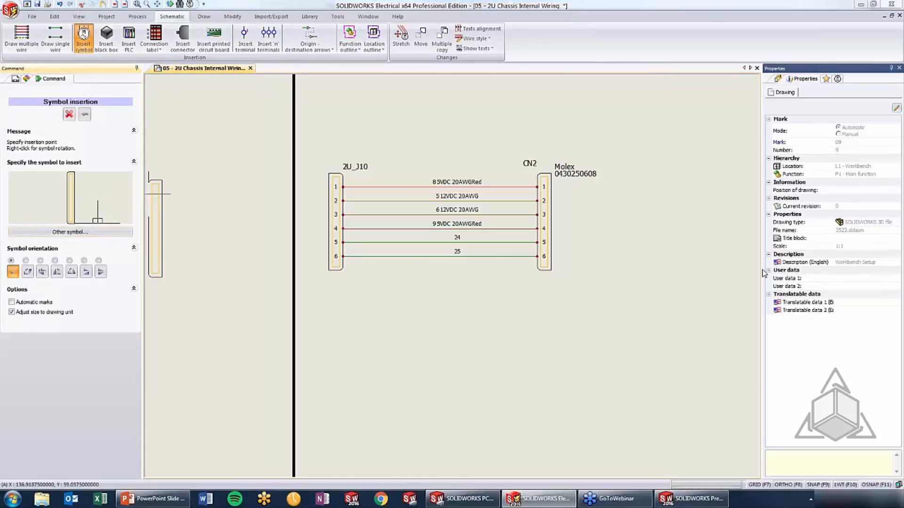
drag(903, 92, 401, 105)
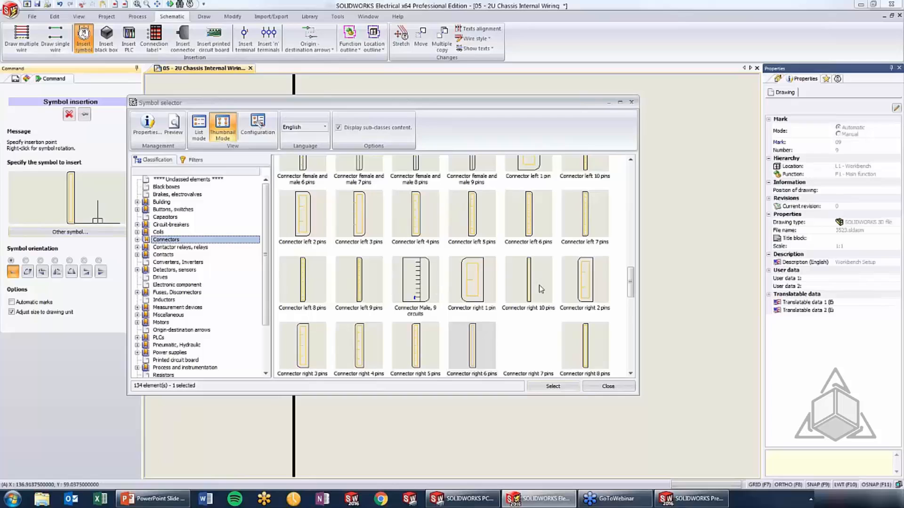
click(522, 215)
click(546, 385)
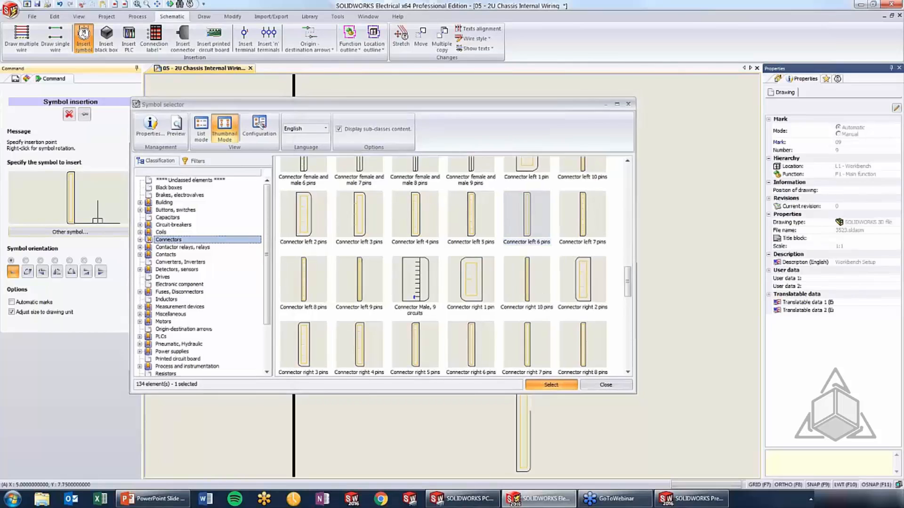
click(342, 318)
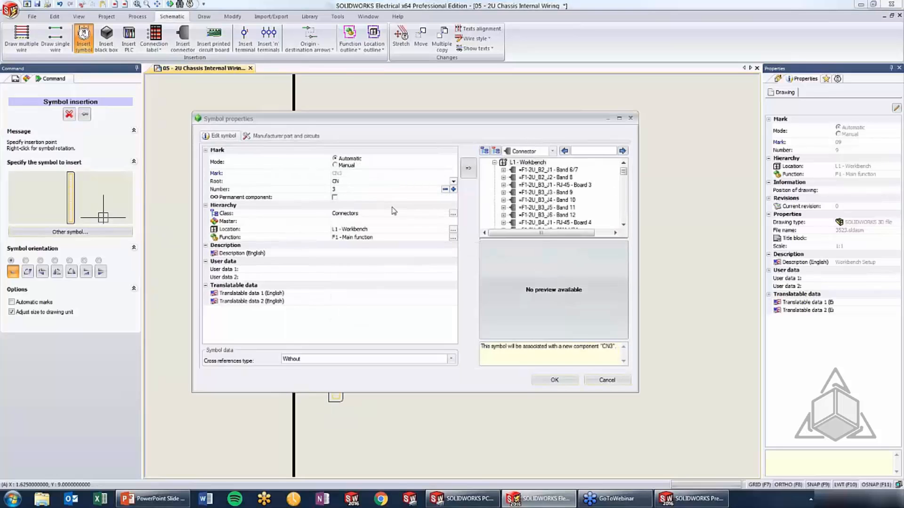
click(296, 137)
click(242, 159)
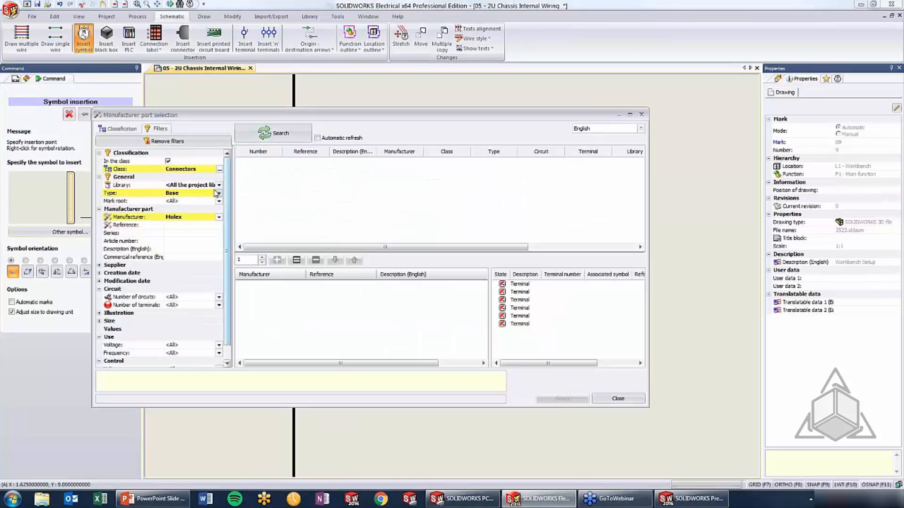
click(289, 169)
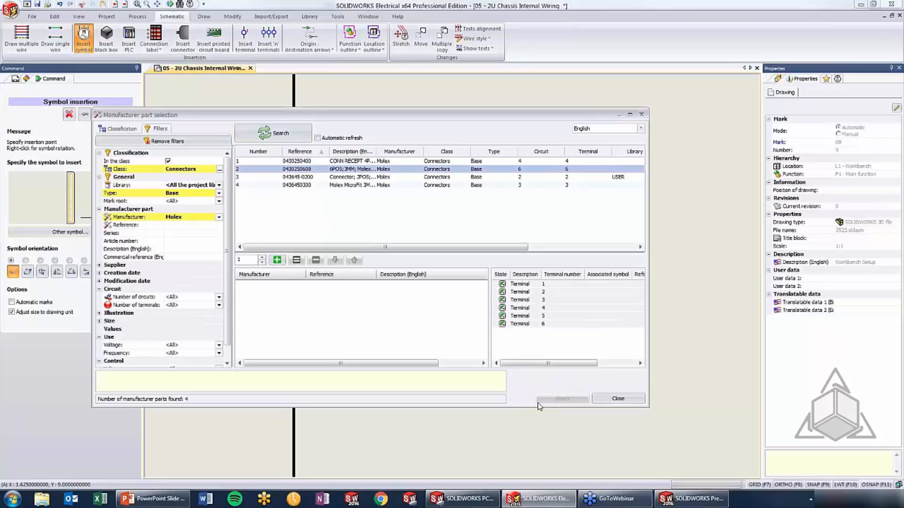
click(279, 260)
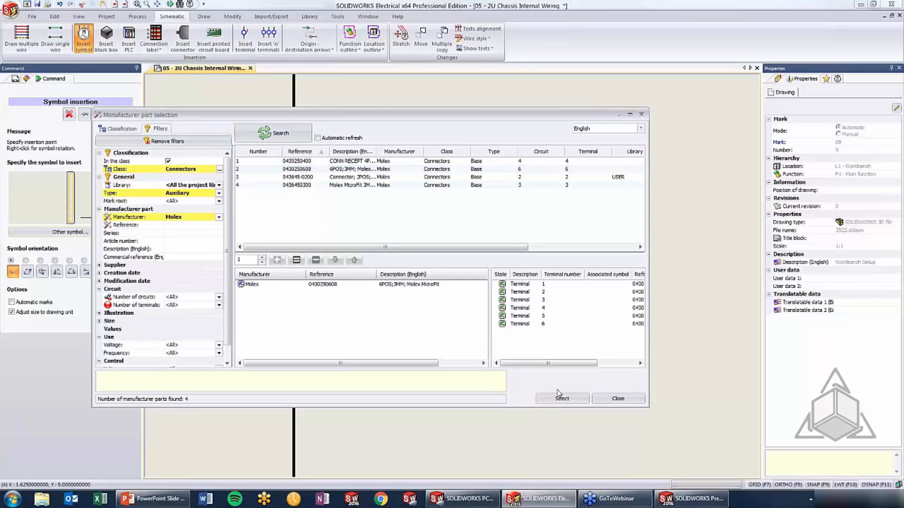
click(550, 398)
click(551, 381)
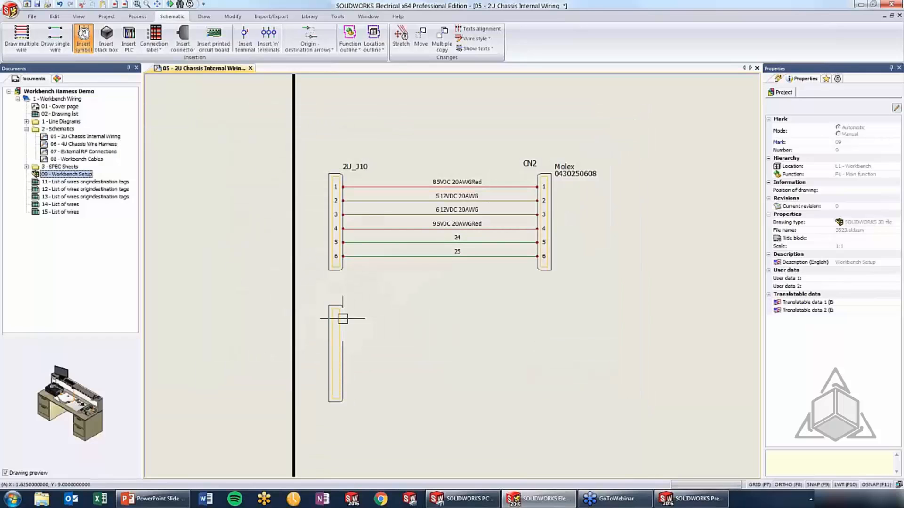
Step: Select connector CN2 together with the six wires joining it to 2U_J10
drag(604, 299, 462, 147)
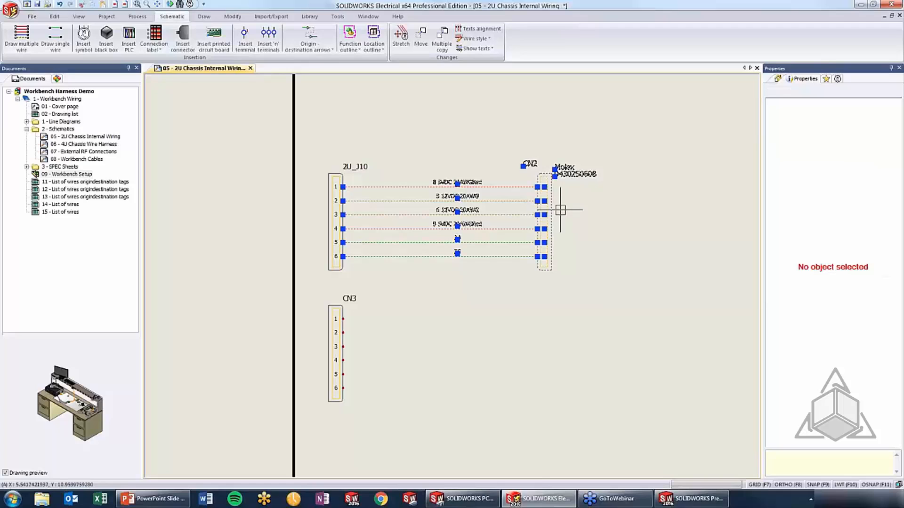
Step: Paste a copy of the CN2 Molex connector and its six wires so the wires meet pins 1 to 6 of CN3
key(Return)
key(Escape)
key(ctrl+v)
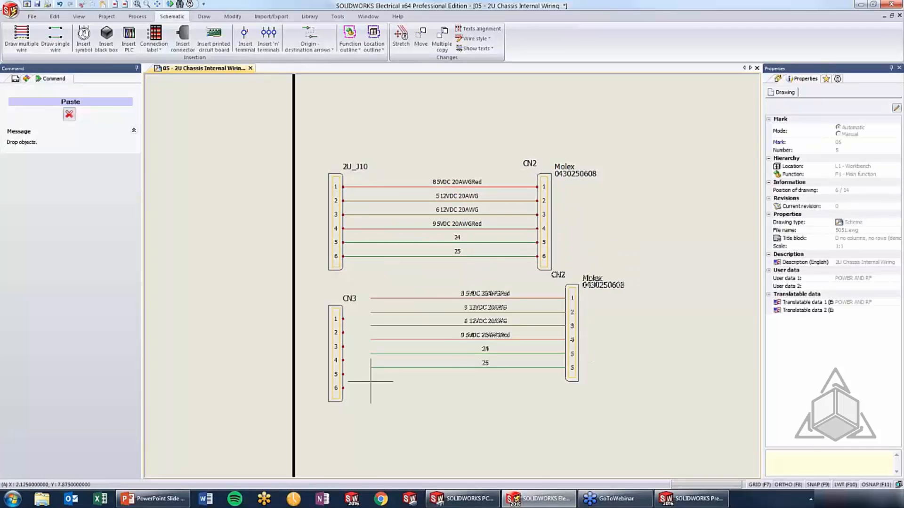
click(343, 402)
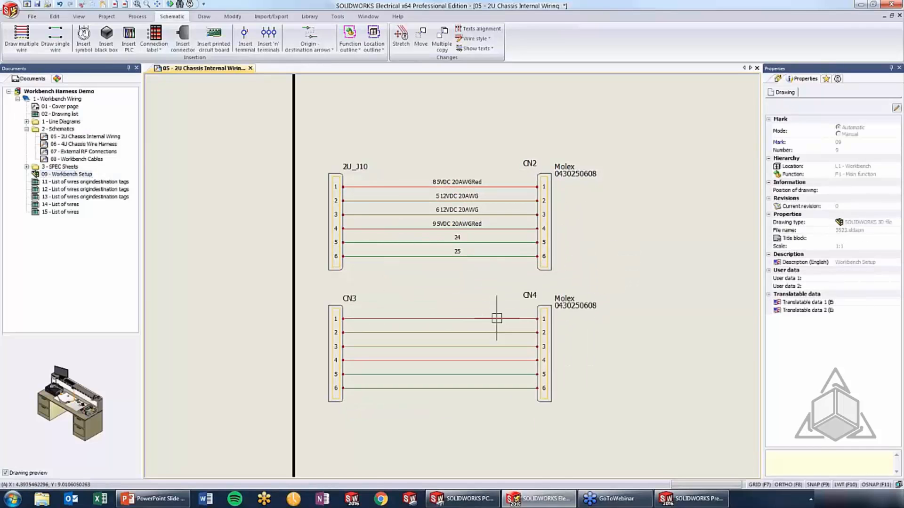
Step: Number the new wires between connectors CN3 and CN4
scroll(518, 327, up, 1)
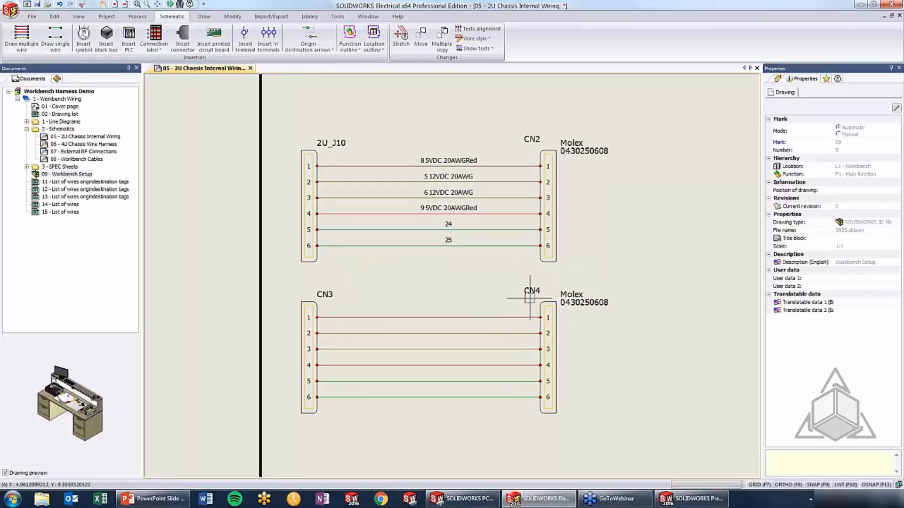
scroll(533, 295, up, 1)
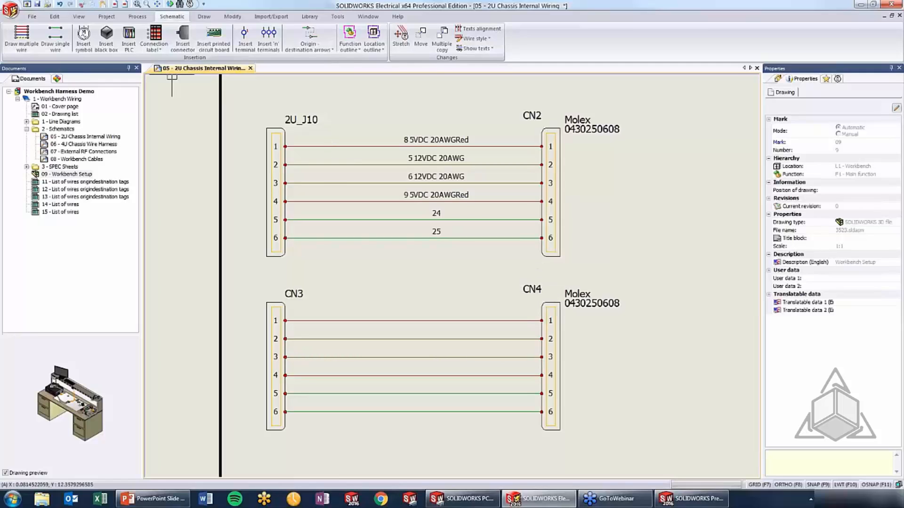
click(134, 17)
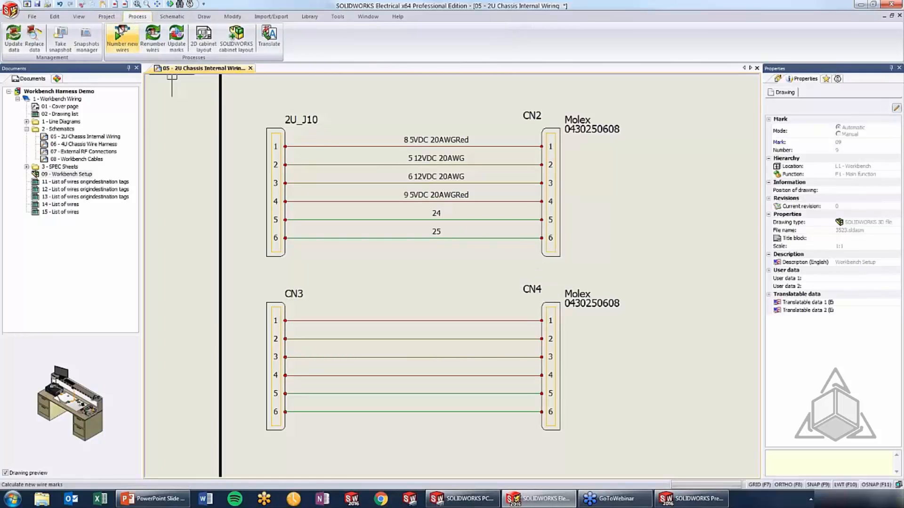
click(122, 38)
click(477, 269)
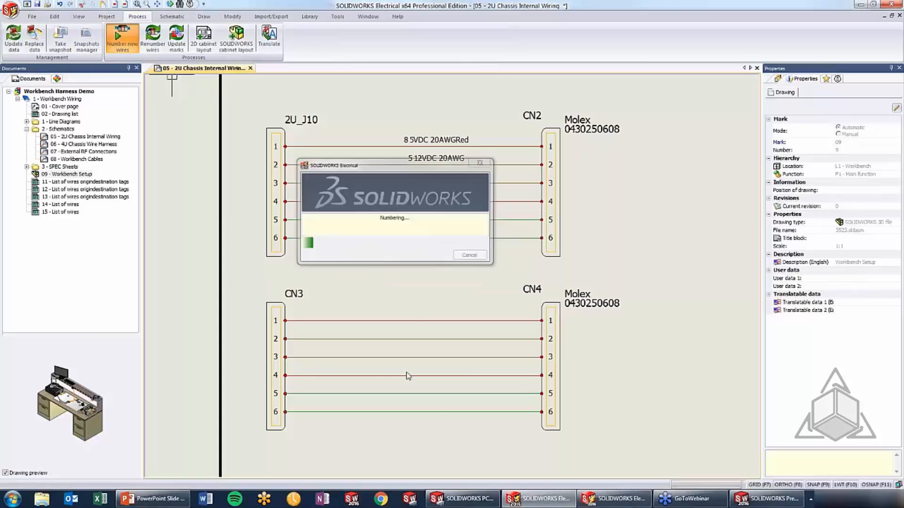
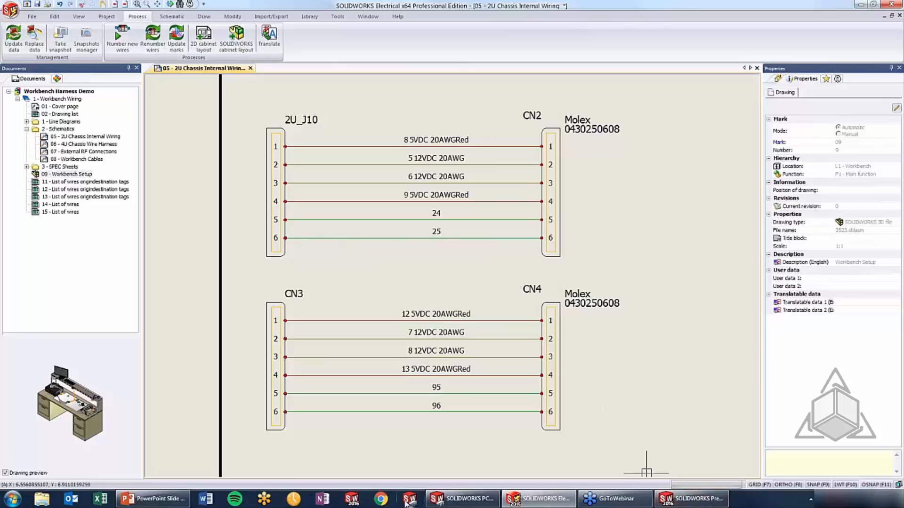
Step: Switch to the PowerPoint slide show and advance to the Creating a Smart Connector slide
click(149, 503)
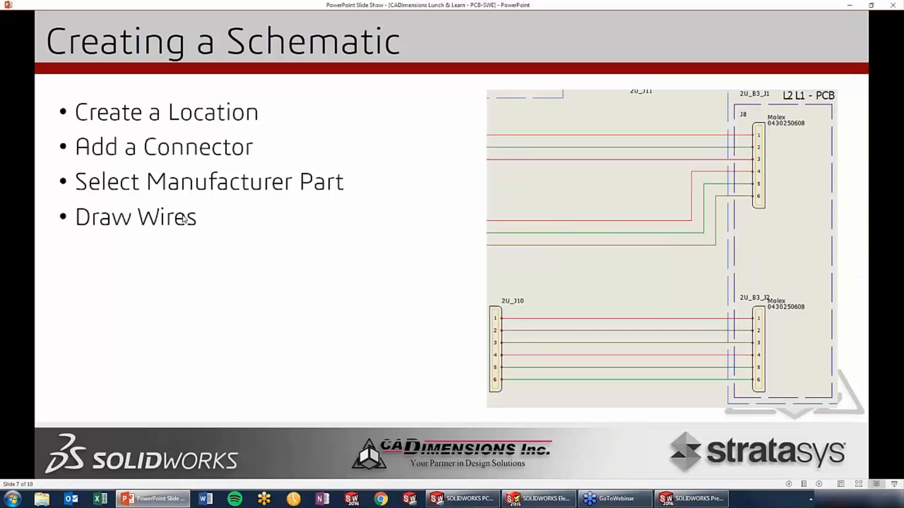
click(271, 246)
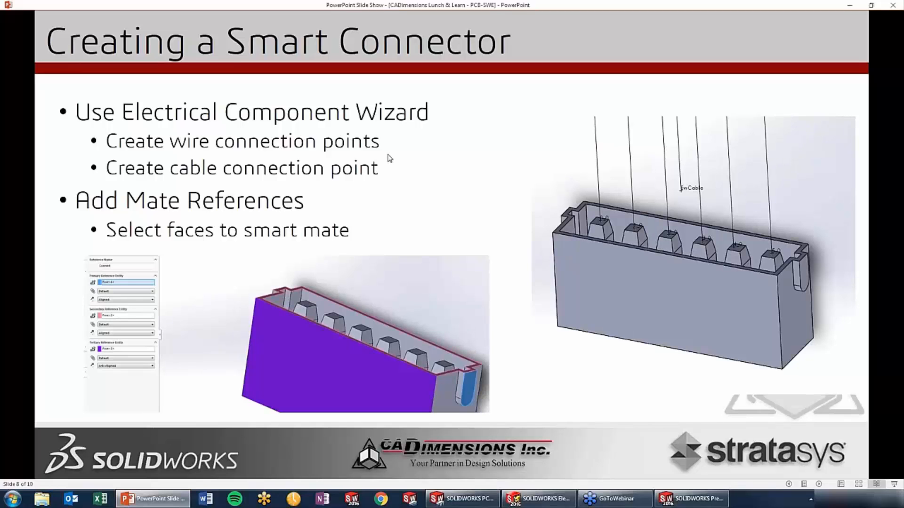
Step: Switch to SOLIDWORKS, minimize the SWE Integration3 and board outline windows, and maximize the 3523 assembly
click(666, 498)
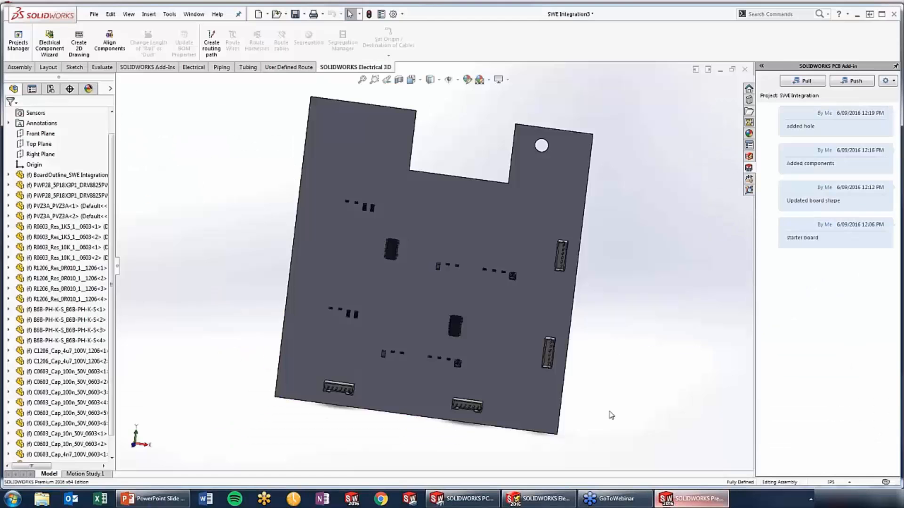
click(719, 70)
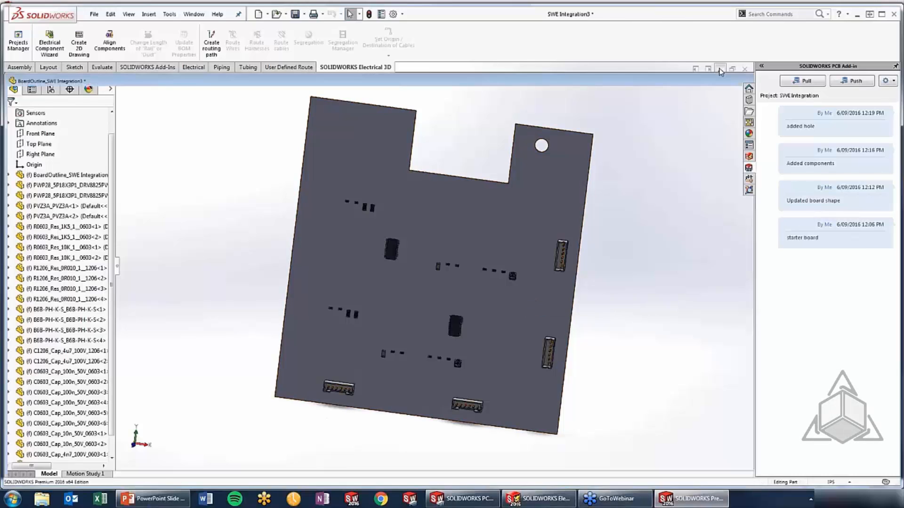
click(729, 81)
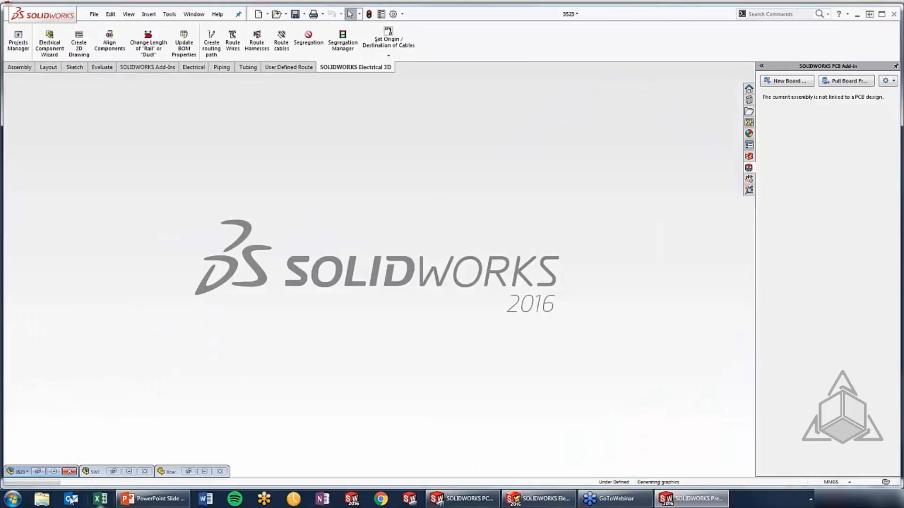
click(55, 472)
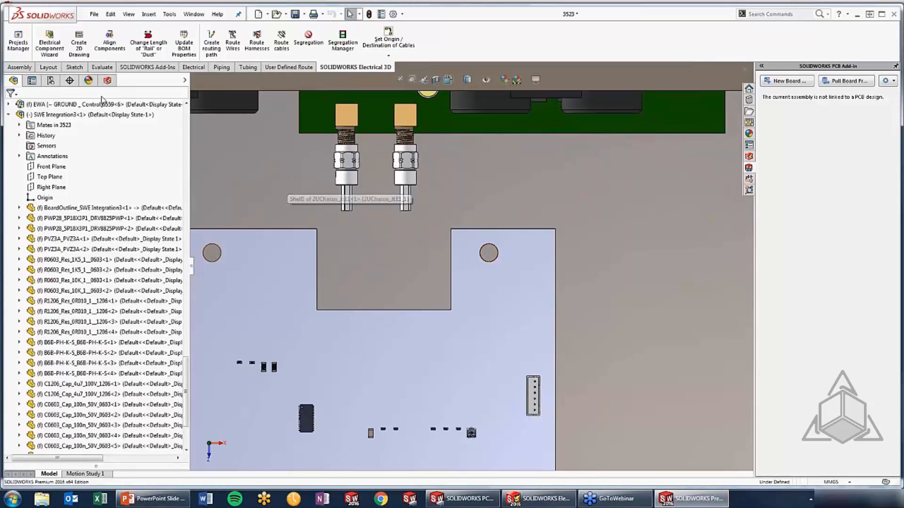
Step: Display the electrical component list for the Workbench location in the 3523 assembly and hide the components already inserted
click(108, 81)
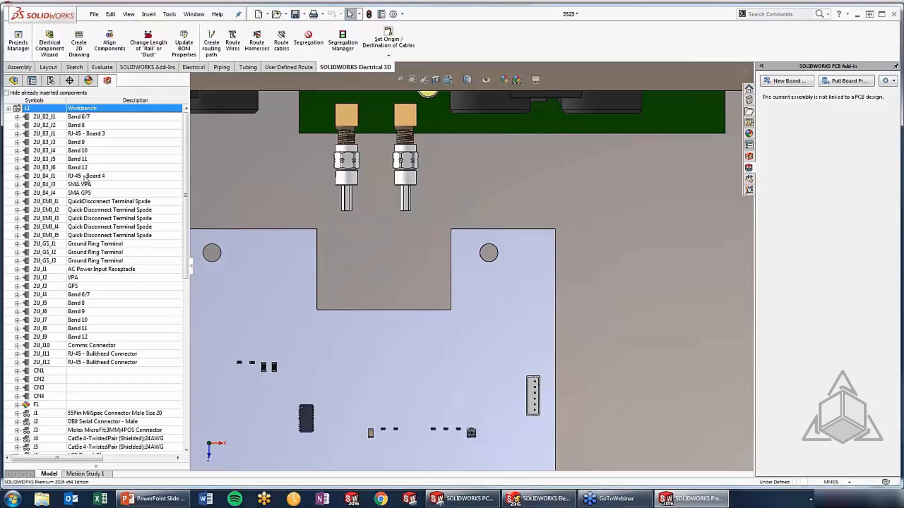
click(6, 93)
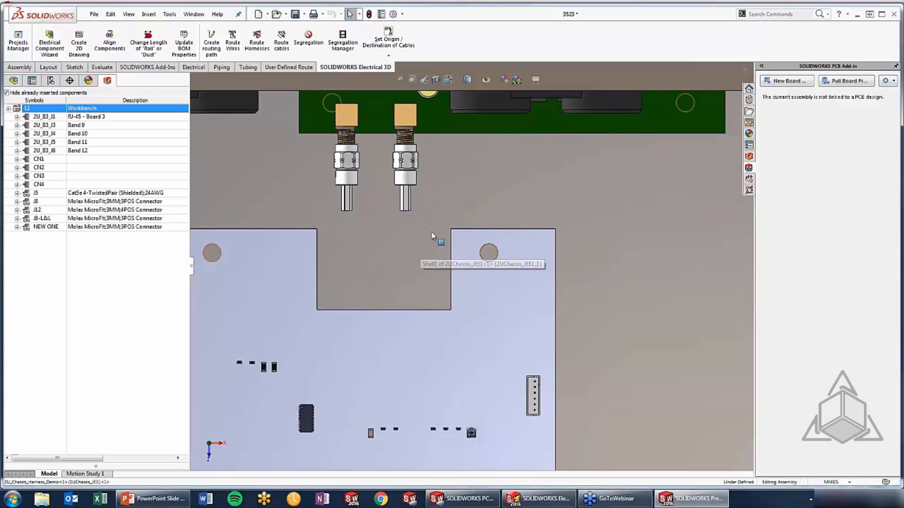
click(413, 290)
scroll(414, 290, up, 6)
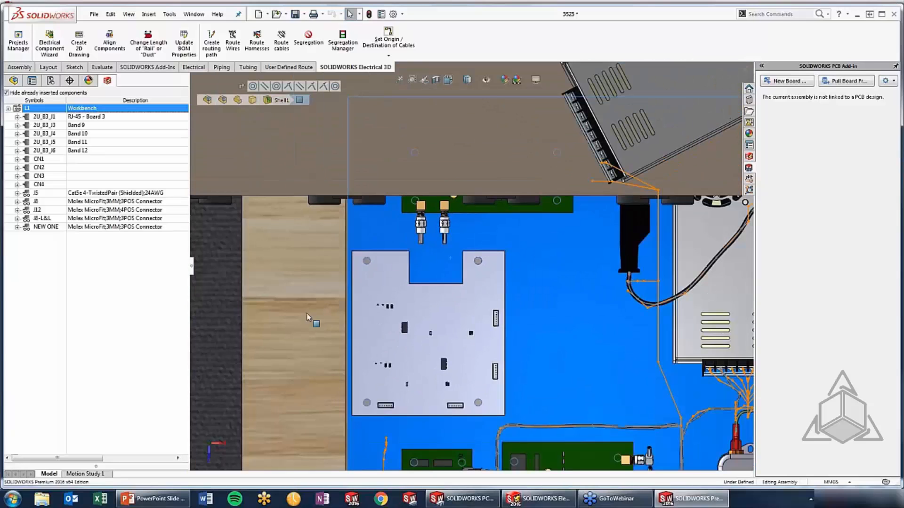
click(307, 320)
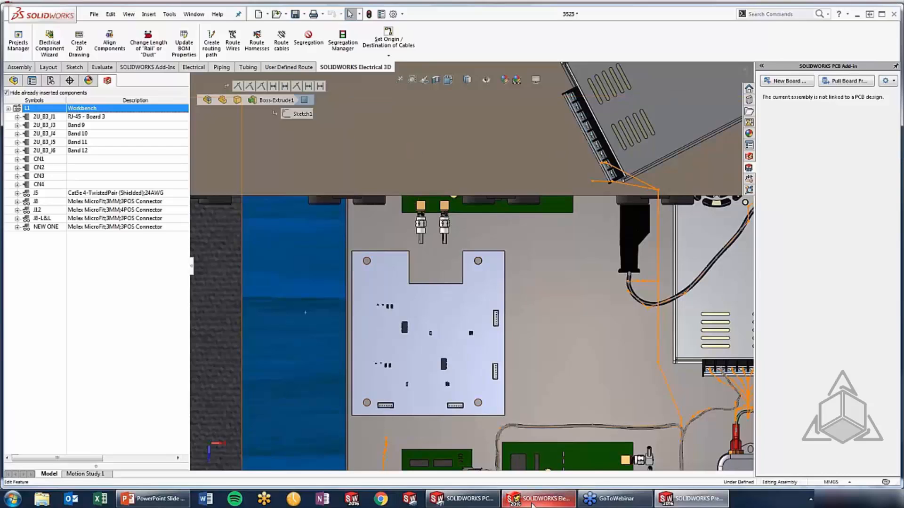
Step: Switch to SOLIDWORKS Electrical and draw an L-shaped location outline enclosing CN2, CN3 and CN4 but leaving out 2U_J10
mouse_move(532, 505)
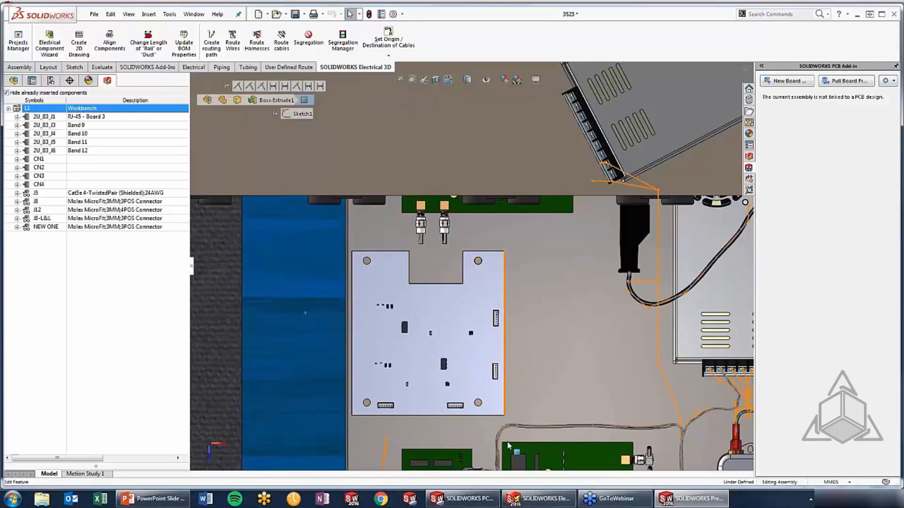
click(539, 499)
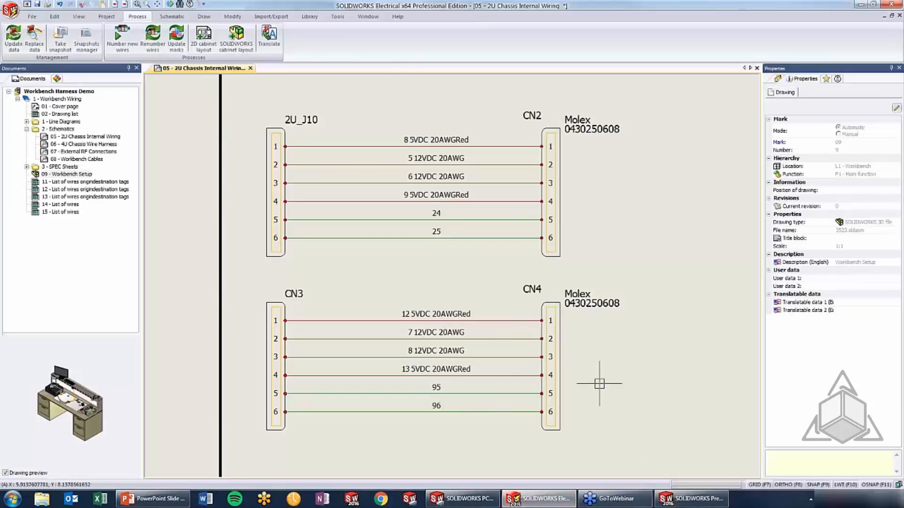
click(172, 16)
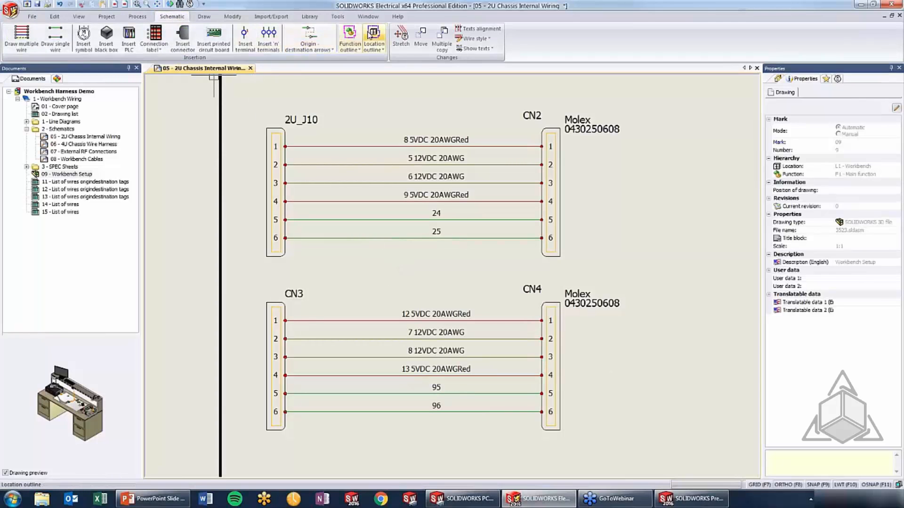
click(373, 36)
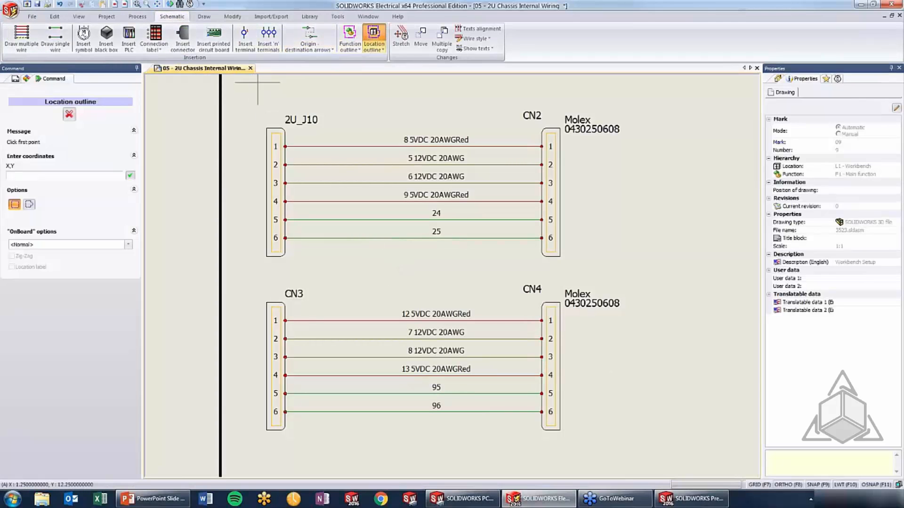
click(518, 91)
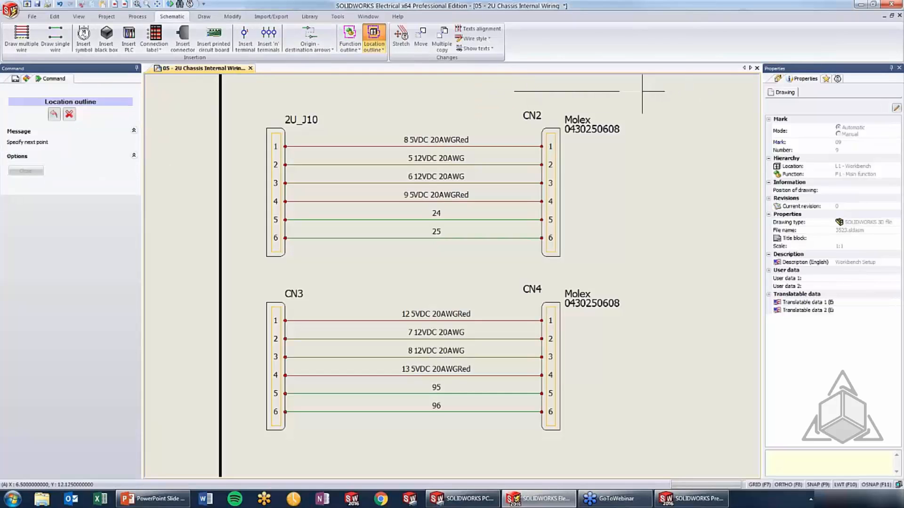
click(624, 457)
click(239, 439)
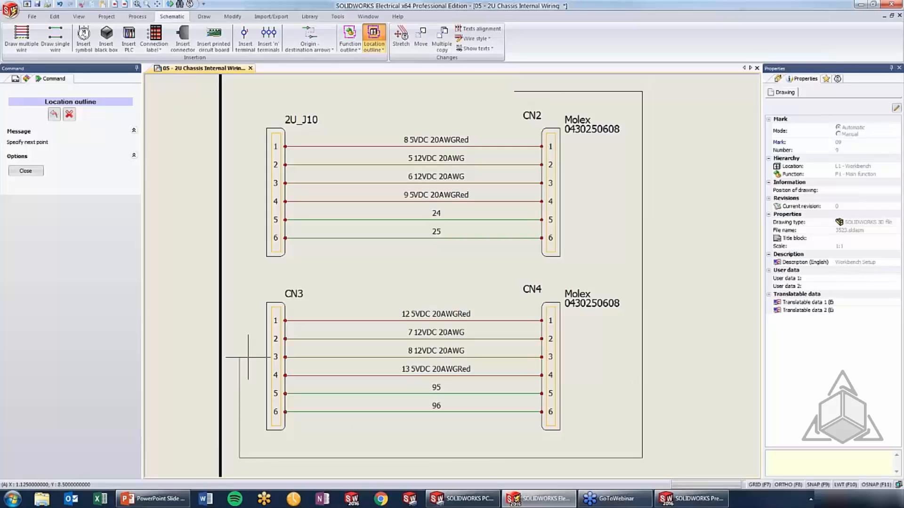
click(239, 266)
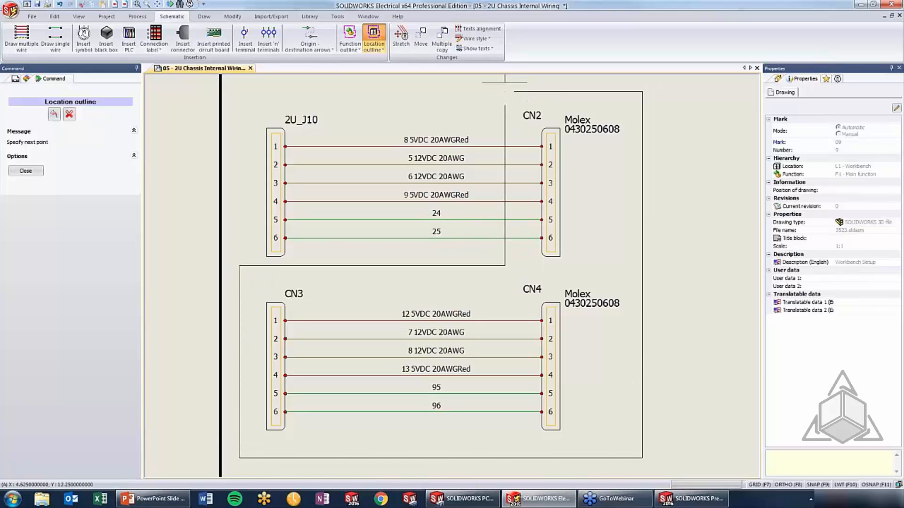
click(508, 91)
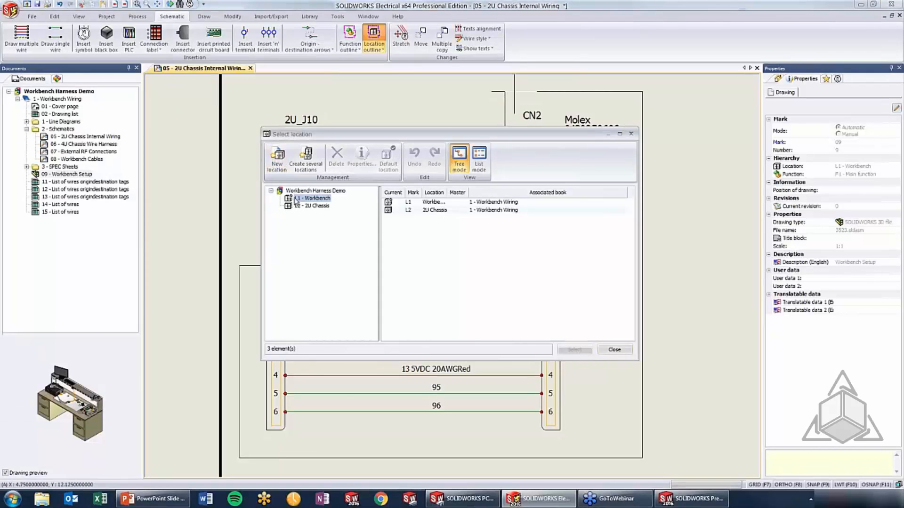
Step: Create a new location under L1 - Workbench and enter a description identifying it as the board owner's PCB
click(278, 160)
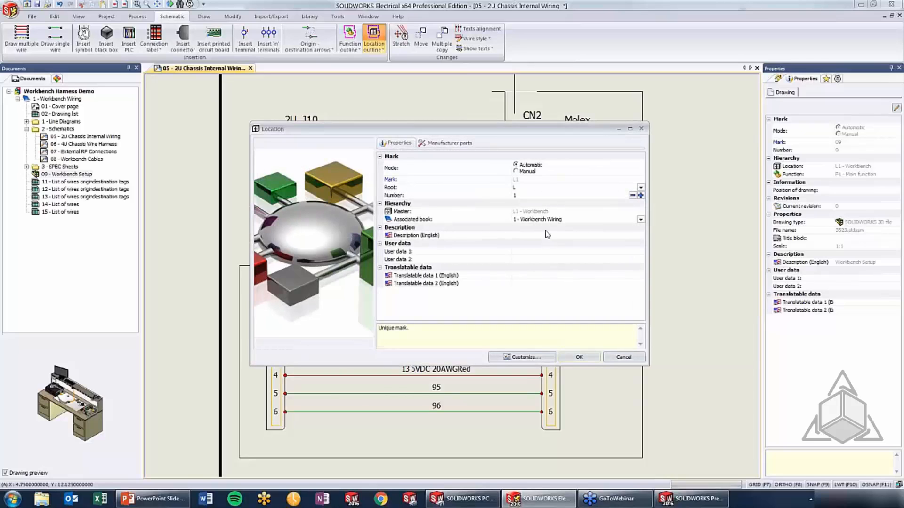
click(545, 236)
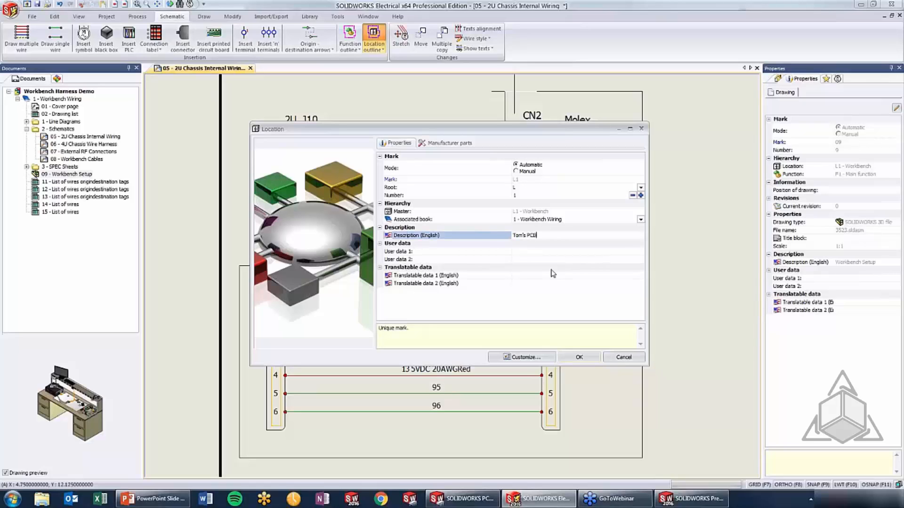
Step: Assign the CADimensions printed circuit board part PCB123 to the new location and select that location for the outline
click(445, 143)
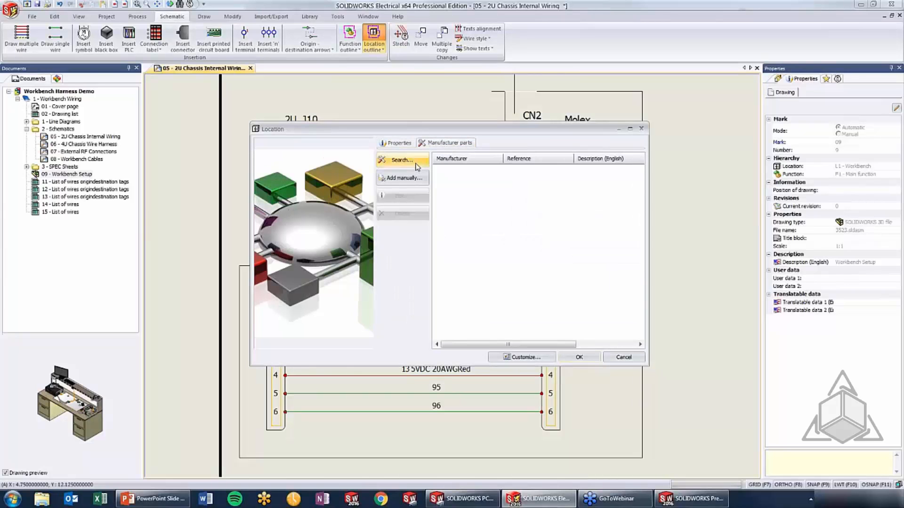
click(401, 161)
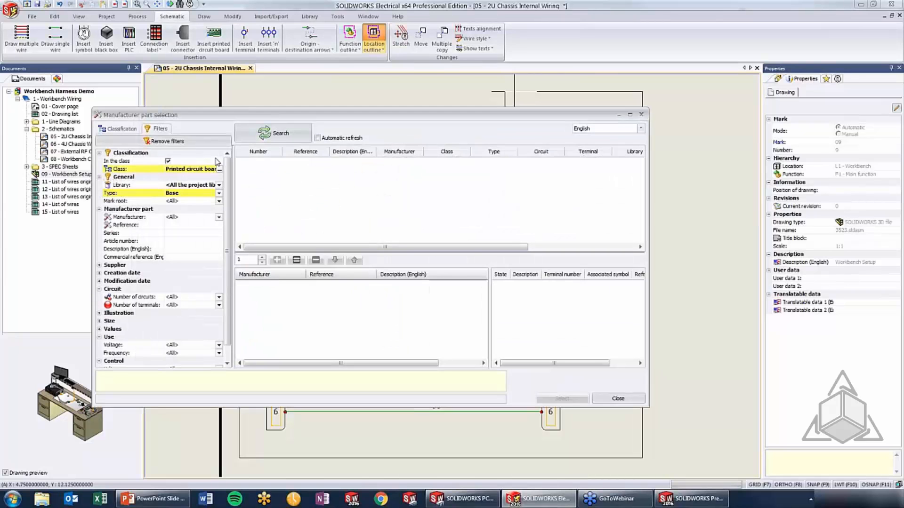
click(275, 133)
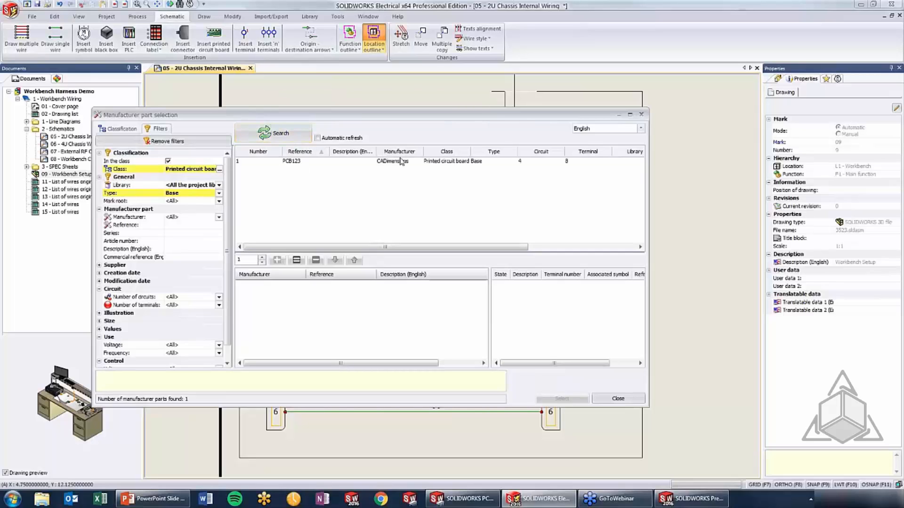
click(400, 161)
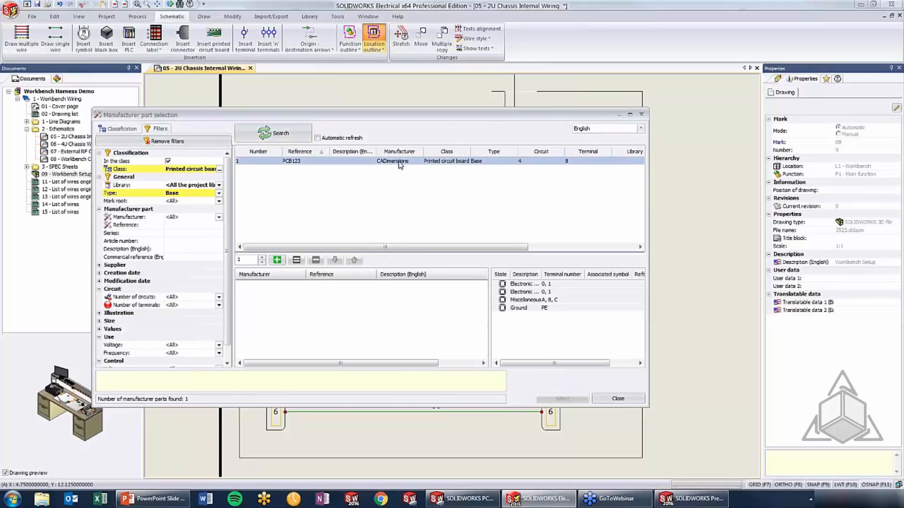
double_click(400, 161)
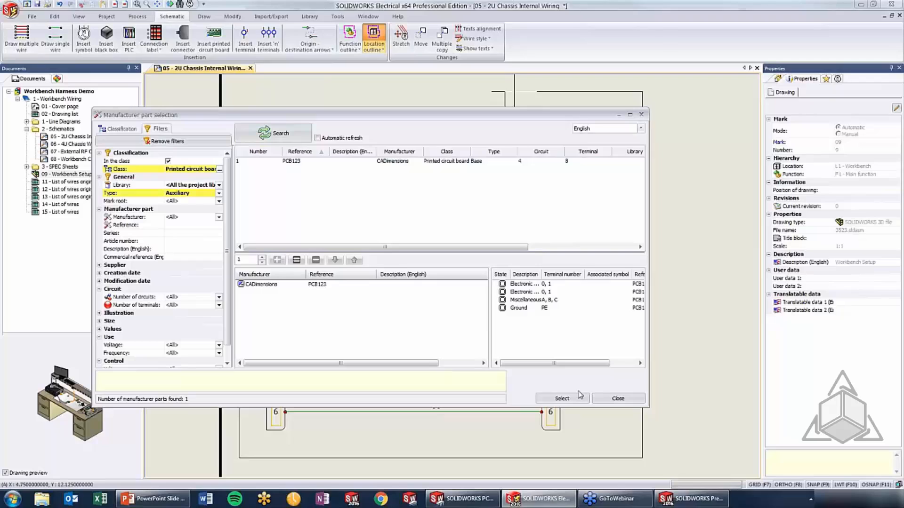
click(563, 399)
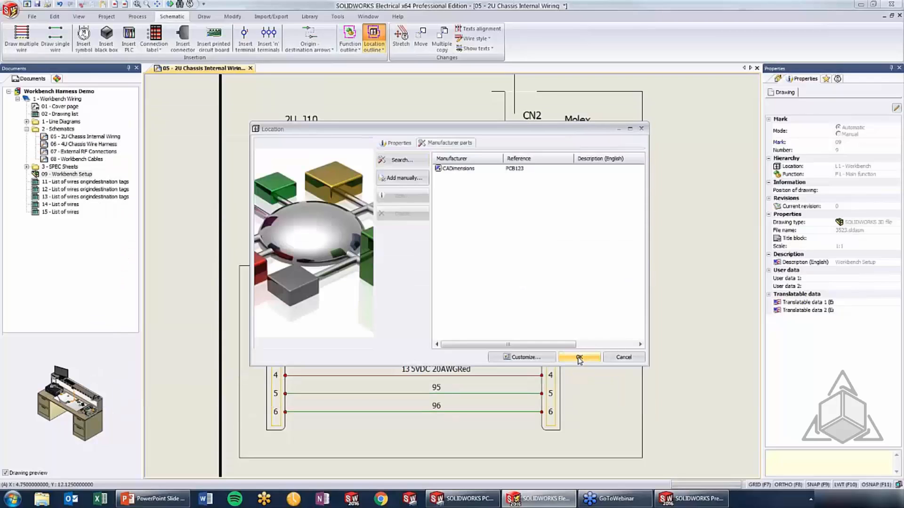
click(578, 358)
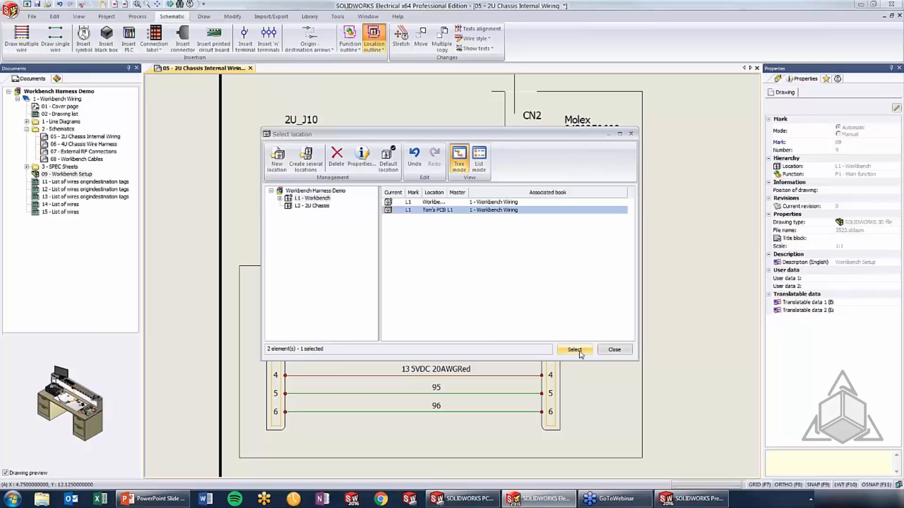
click(575, 350)
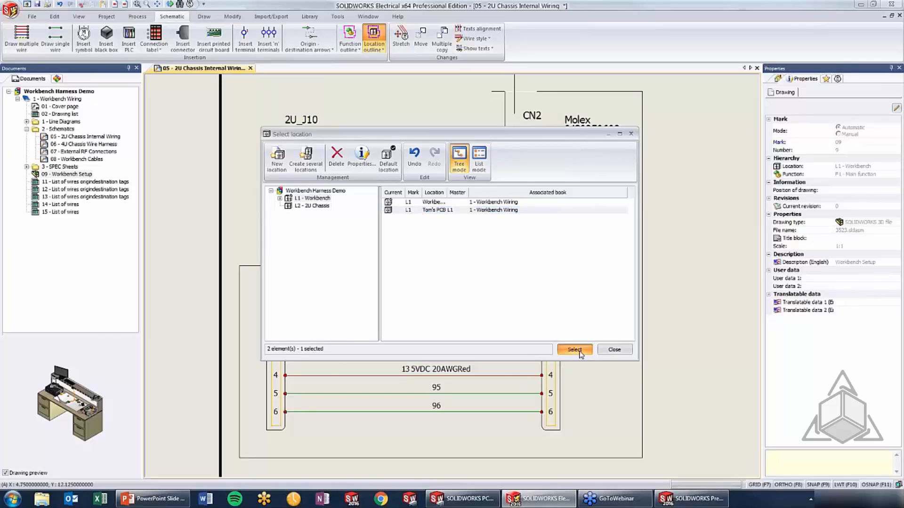
Step: Finish the location outline around CN2, CN3 and CN4 and move its label just above the outline's top edge over CN2
click(466, 241)
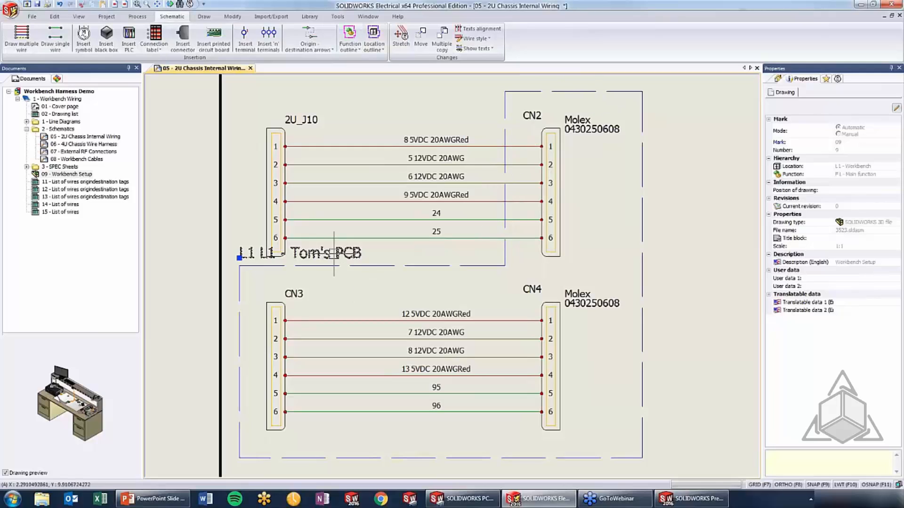
click(239, 254)
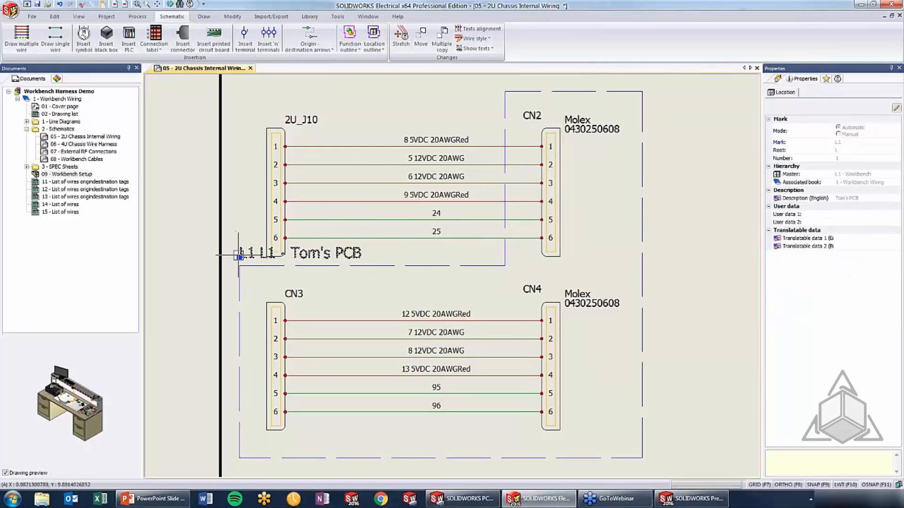
click(239, 257)
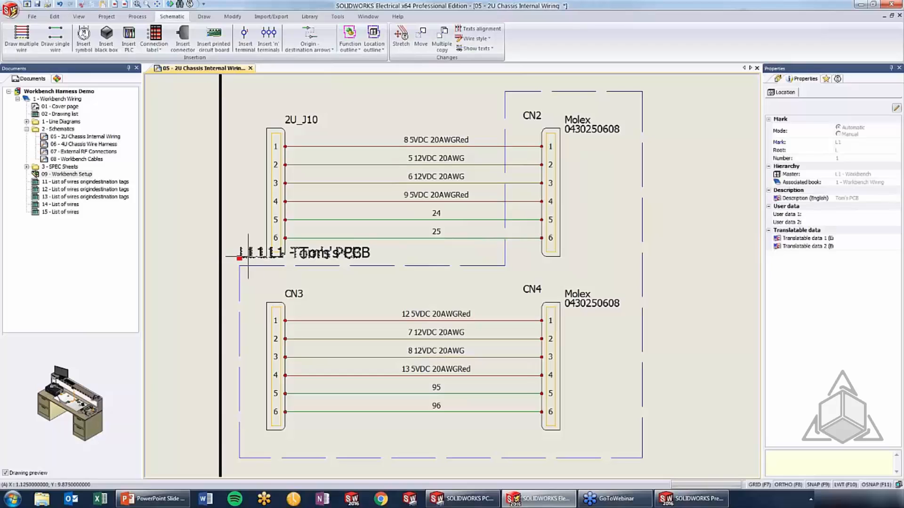
click(660, 258)
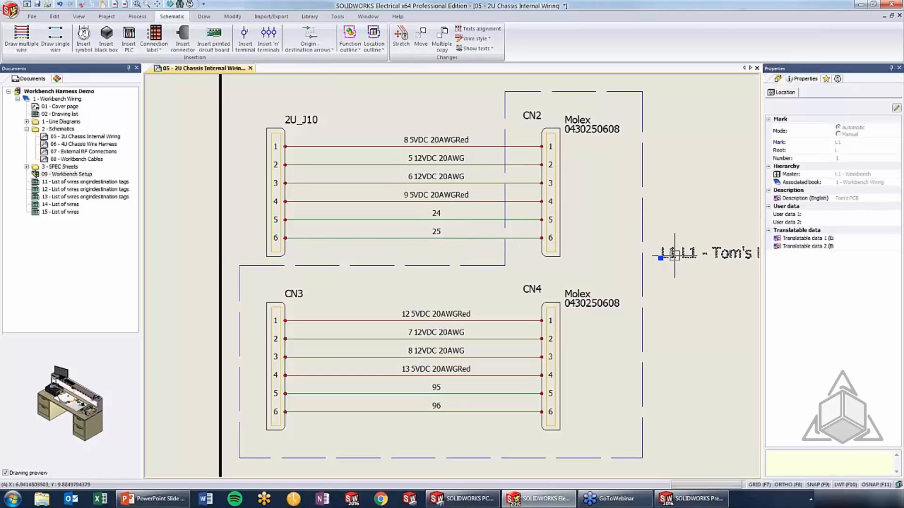
mouse_move(675, 256)
mouse_down()
mouse_move(616, 204)
mouse_move(537, 85)
mouse_move(536, 176)
mouse_up()
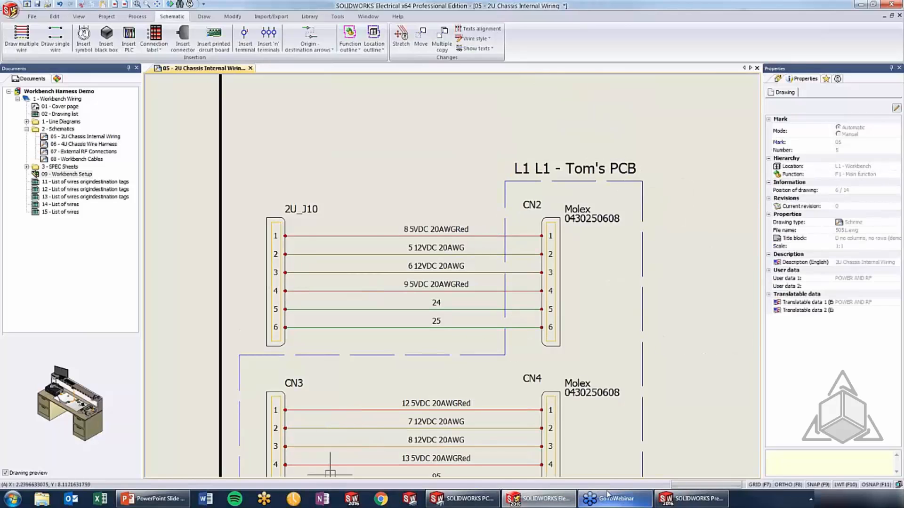
Step: Switch to the 3523 assembly in SOLIDWORKS and associate the new location's PCB part with the SWE Integration3-1 board assembly
click(689, 500)
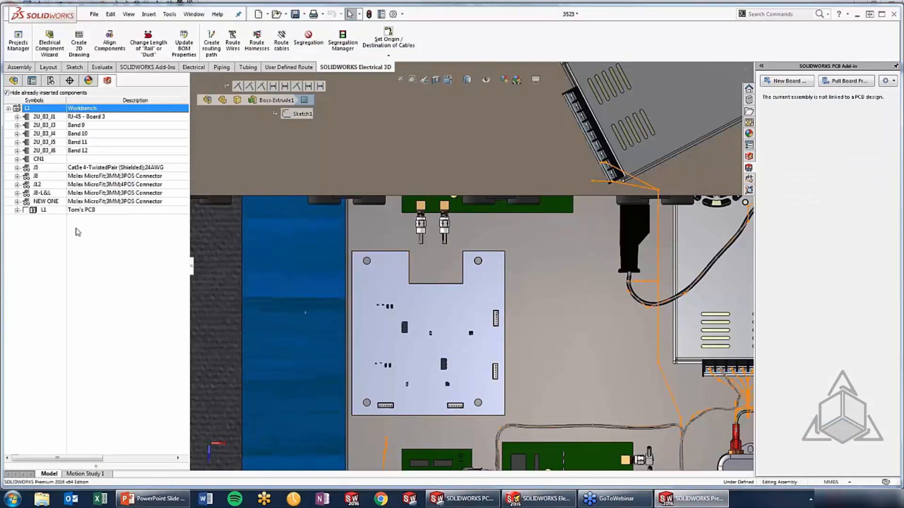
click(18, 210)
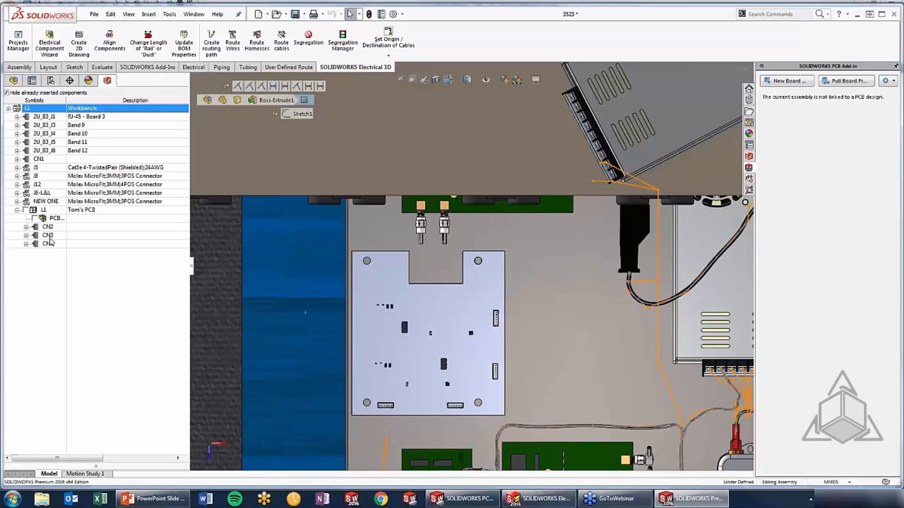
right_click(52, 219)
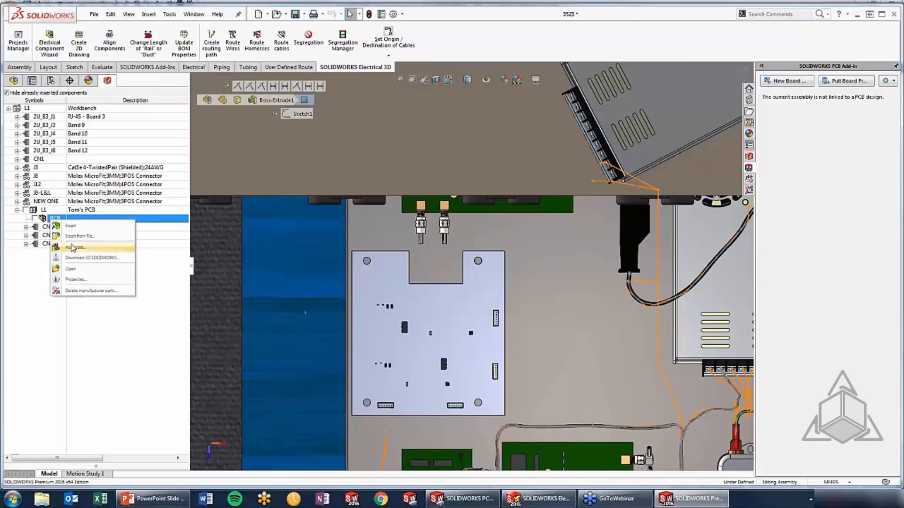
click(75, 248)
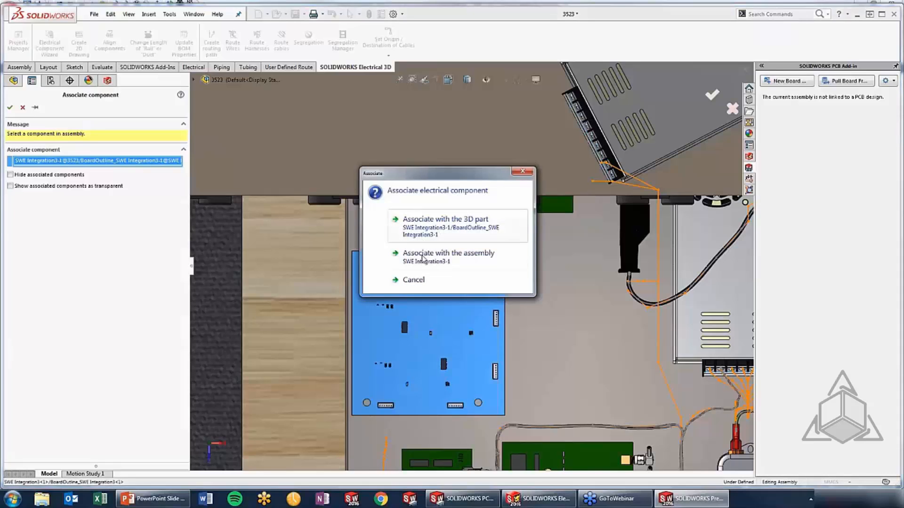
click(429, 264)
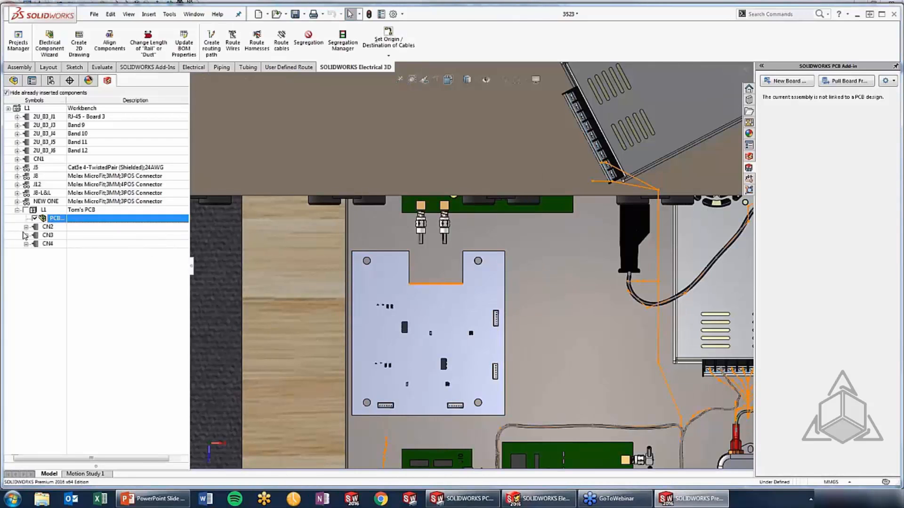
Step: Expand CN2, CN3 and CN4 under the PCB location and insert CN2's 6POS Molex MicroFit part beside the board's upper right-edge header
click(26, 227)
click(27, 244)
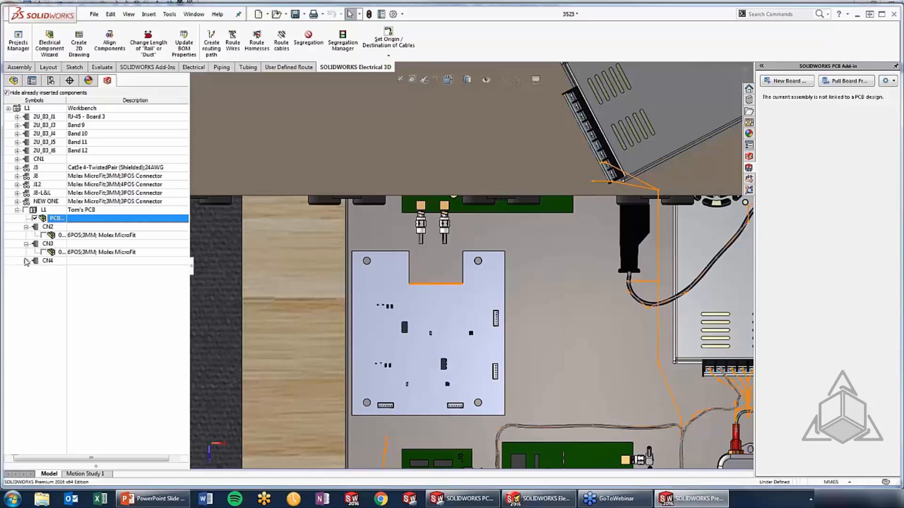
click(27, 261)
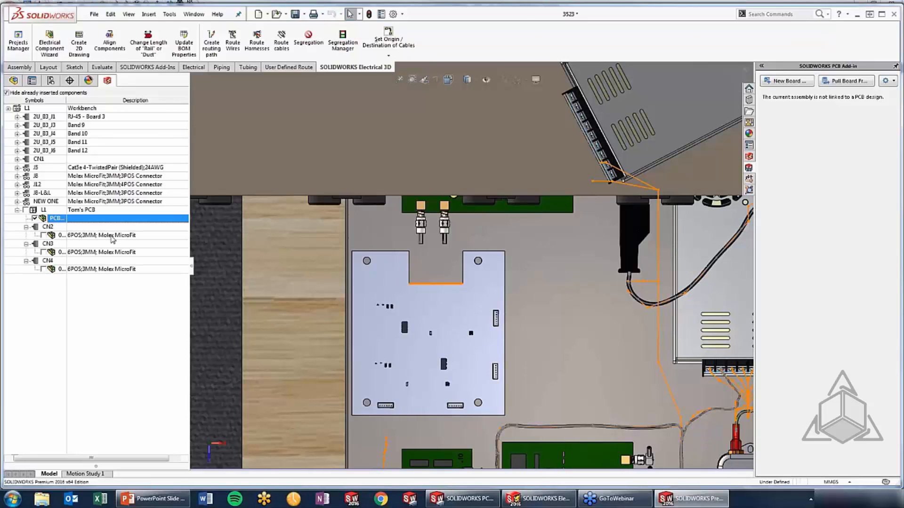
click(112, 235)
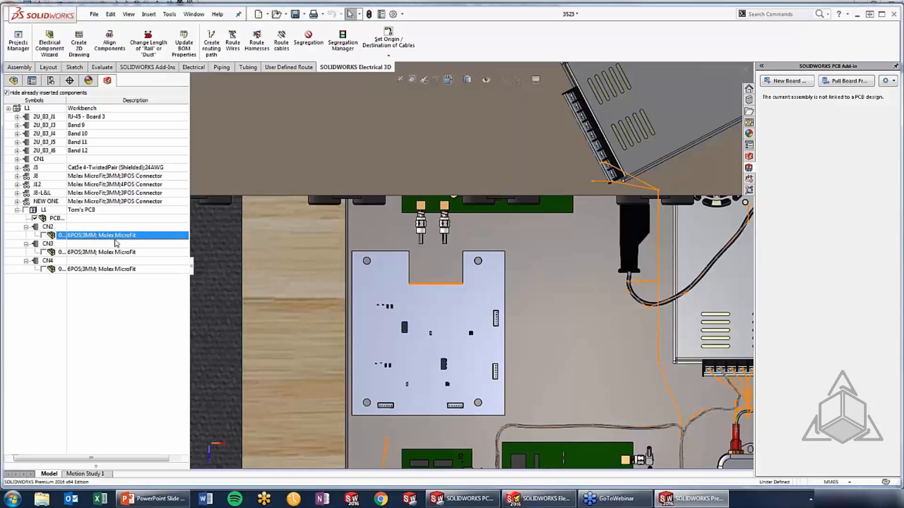
click(500, 346)
scroll(503, 348, down, 3)
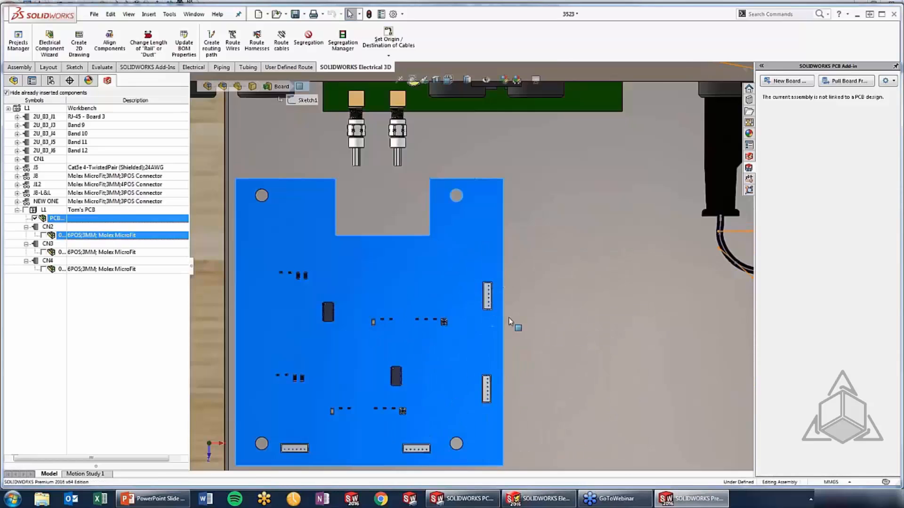
scroll(508, 317, down, 3)
click(106, 236)
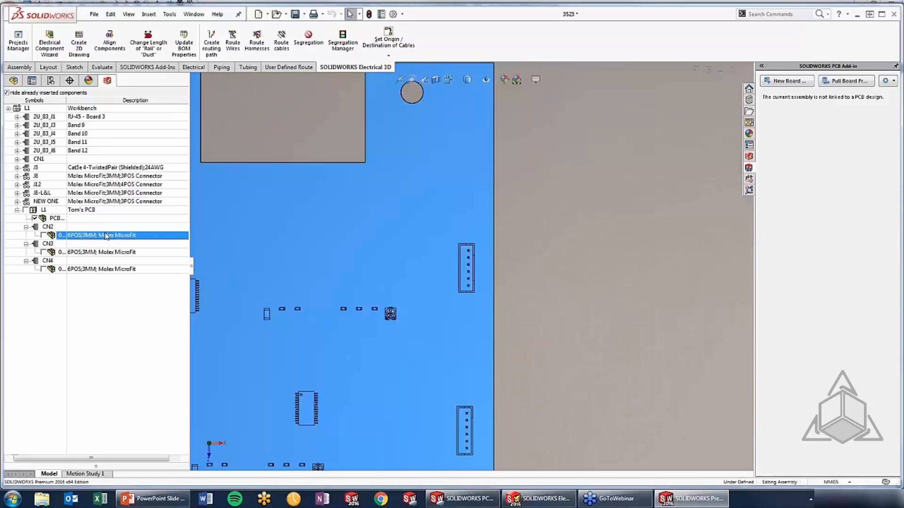
right_click(106, 235)
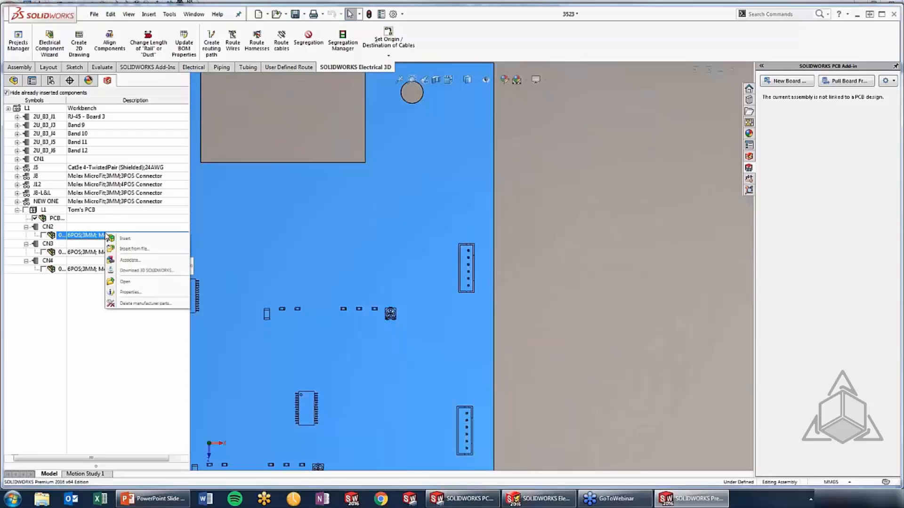
click(122, 239)
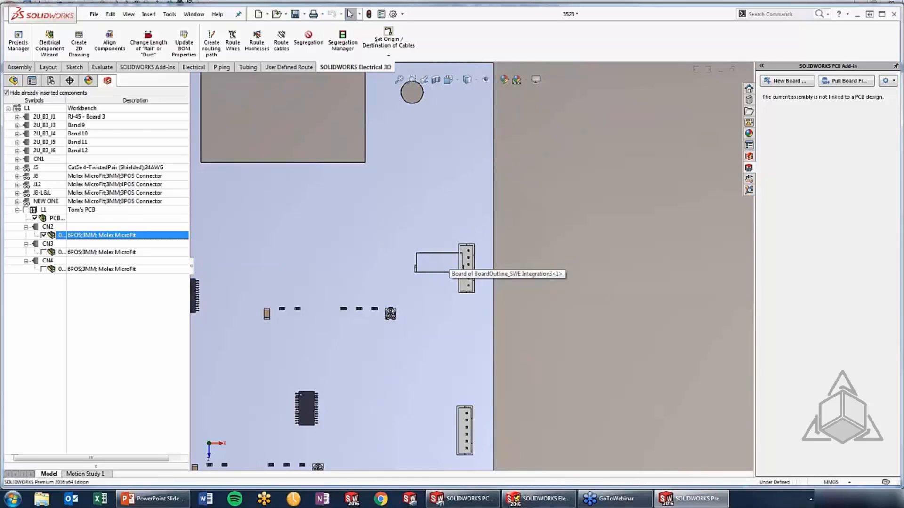
Step: Add a coincident mate between the large flat face of the CN2 connector and the inner long wall of the board header
scroll(436, 268, down, 2)
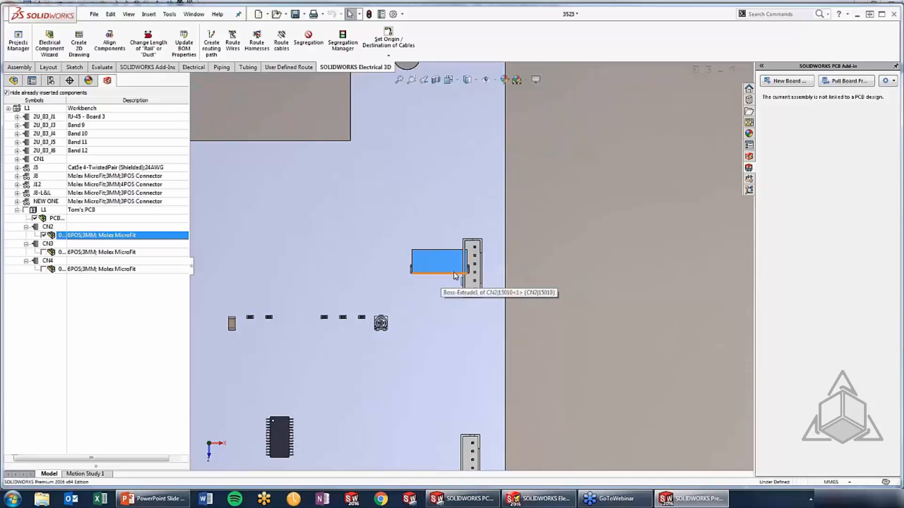
scroll(442, 270, down, 3)
scroll(455, 253, up, 3)
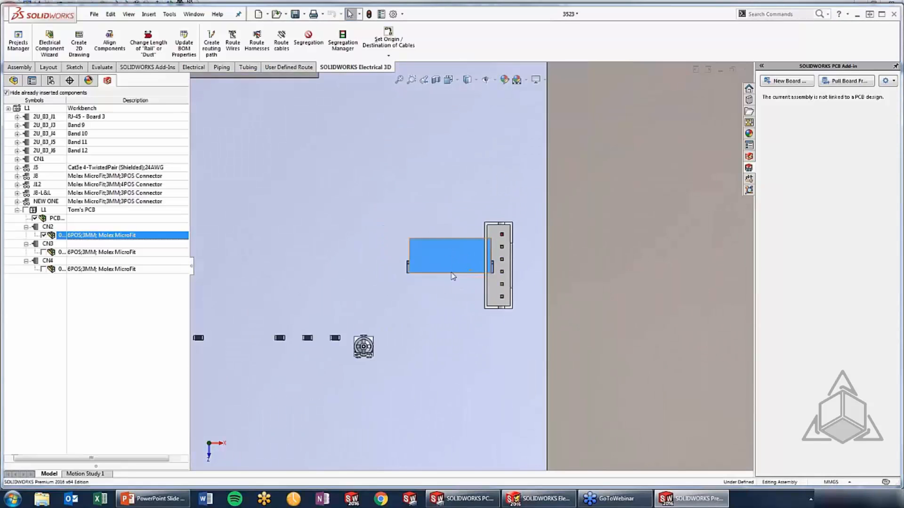
middle_drag(451, 273, 473, 273)
scroll(474, 276, down, 2)
click(475, 277)
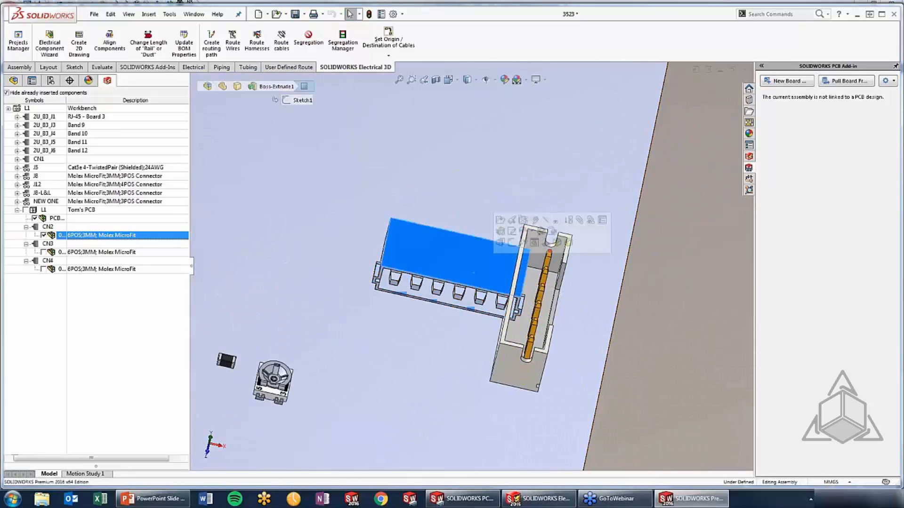
click(31, 69)
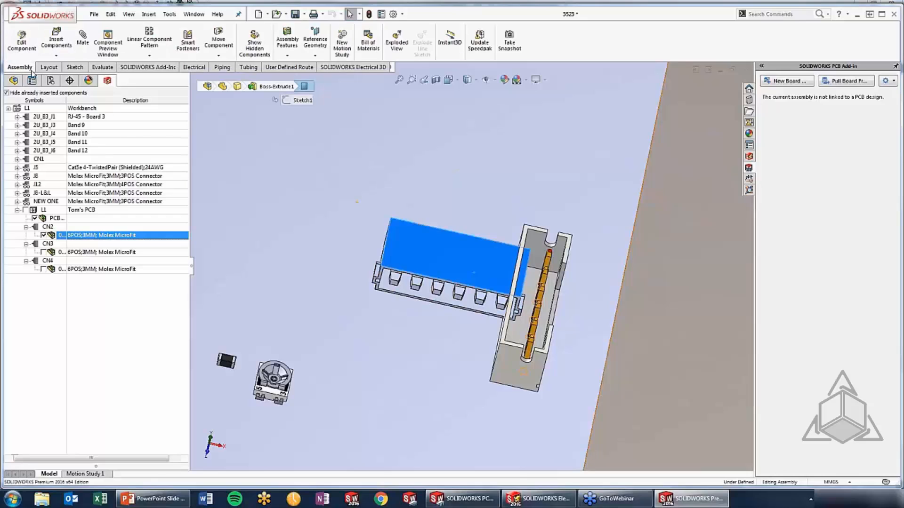
click(83, 45)
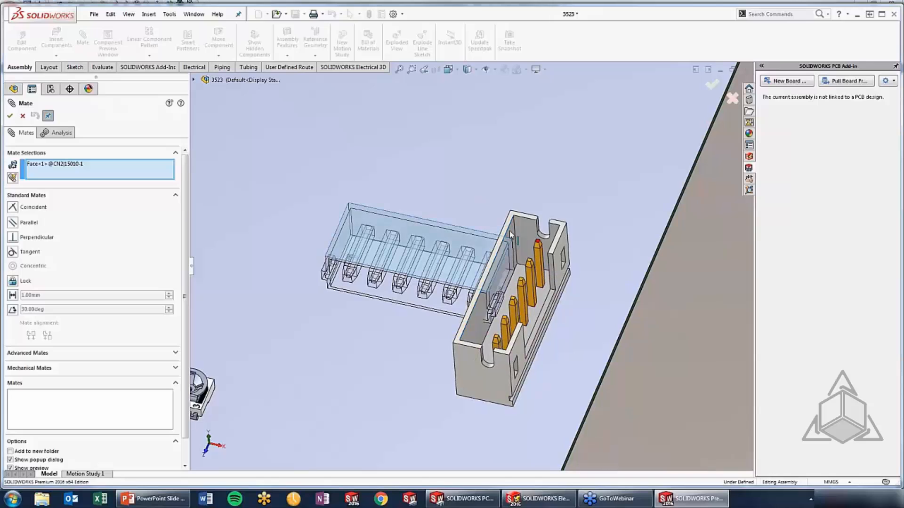
click(510, 231)
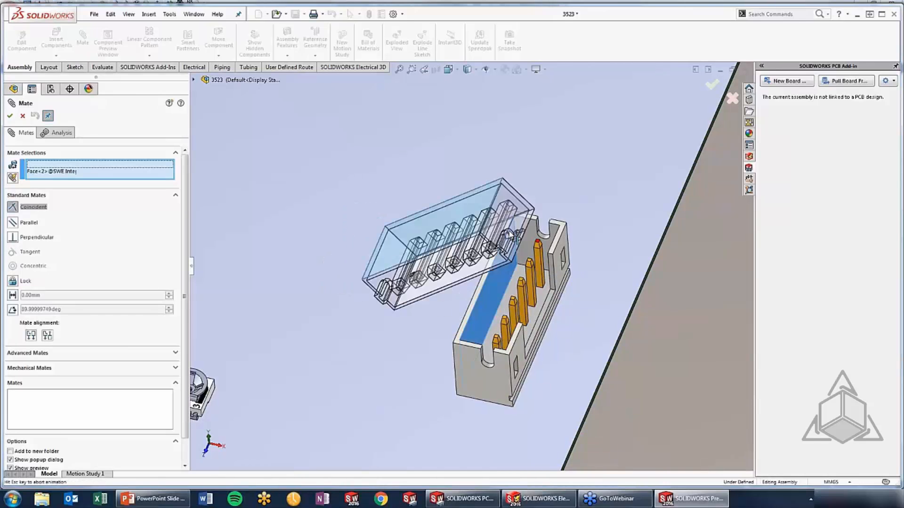
click(616, 219)
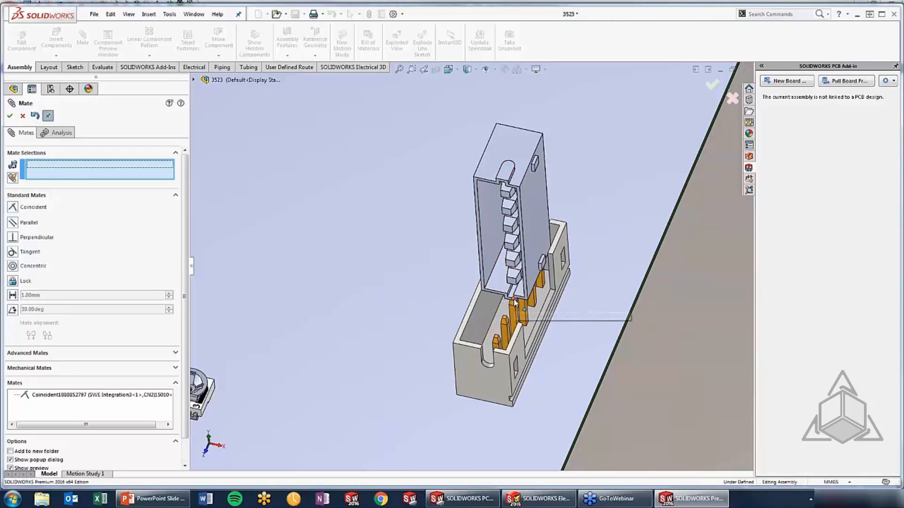
Step: Mate the CN2 connector's open rim face coincident with the header's top rim, flipping the mate alignment
scroll(523, 285, down, 3)
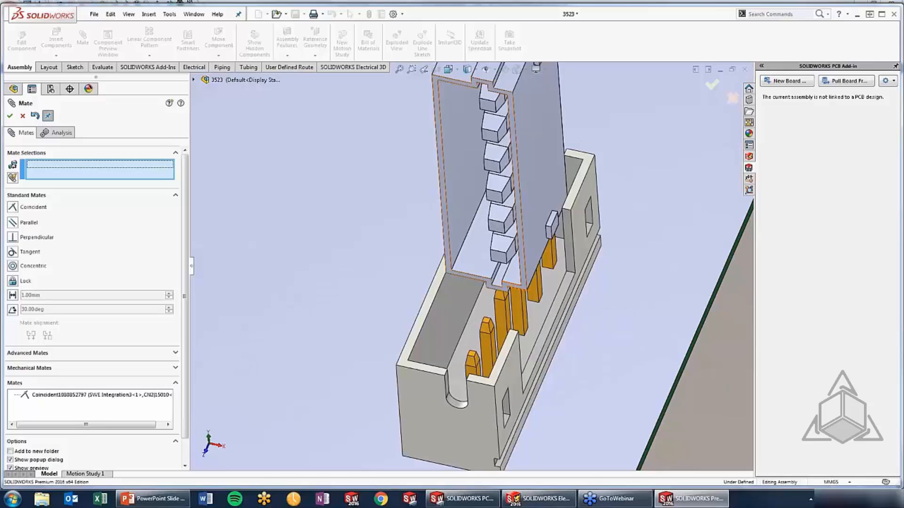
click(522, 288)
click(507, 350)
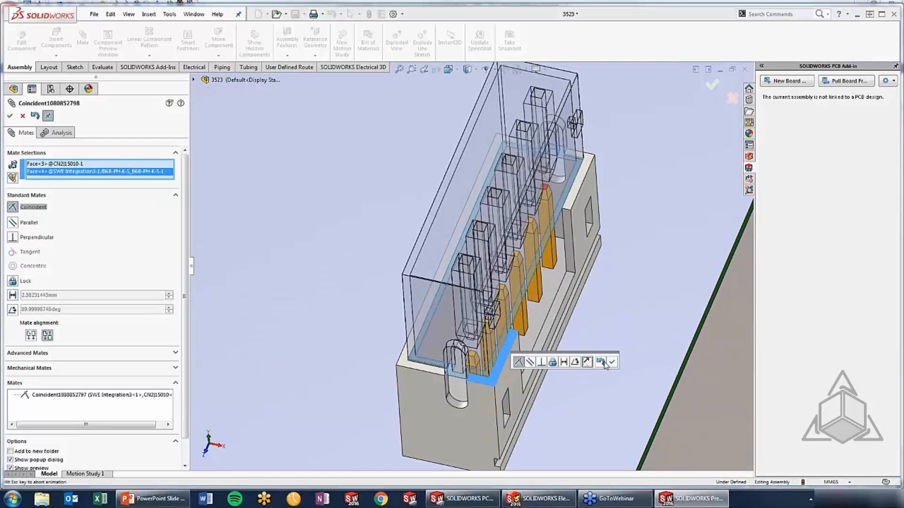
click(587, 362)
click(612, 362)
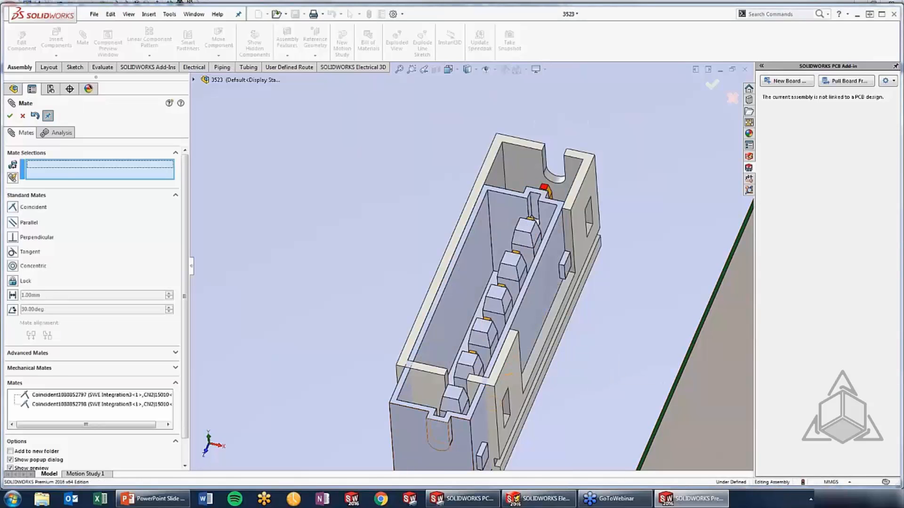
Step: Mate the CN2 connector's end face coincident with the header's outer end face and finish mating
click(434, 438)
click(494, 406)
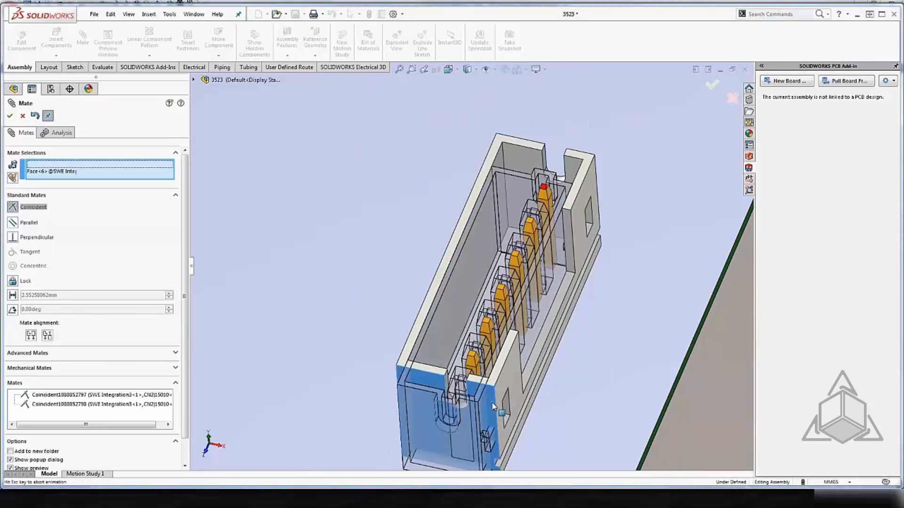
click(599, 418)
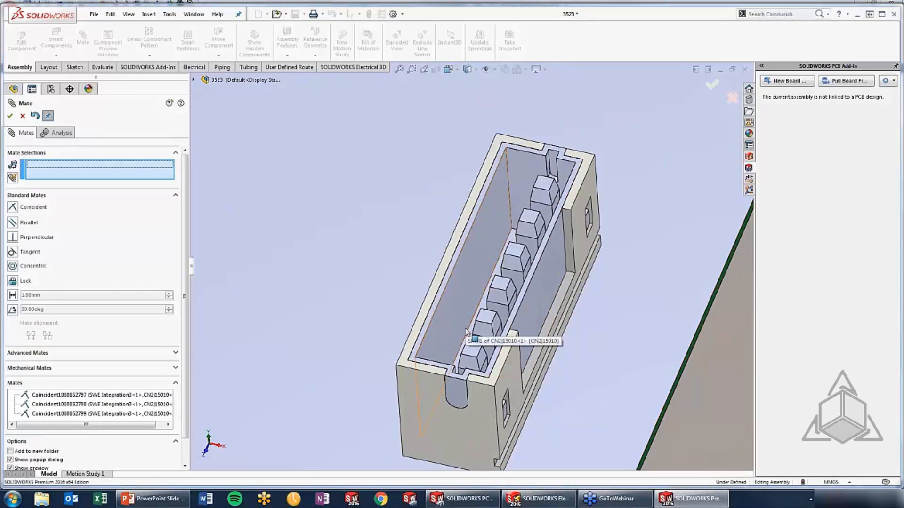
click(23, 117)
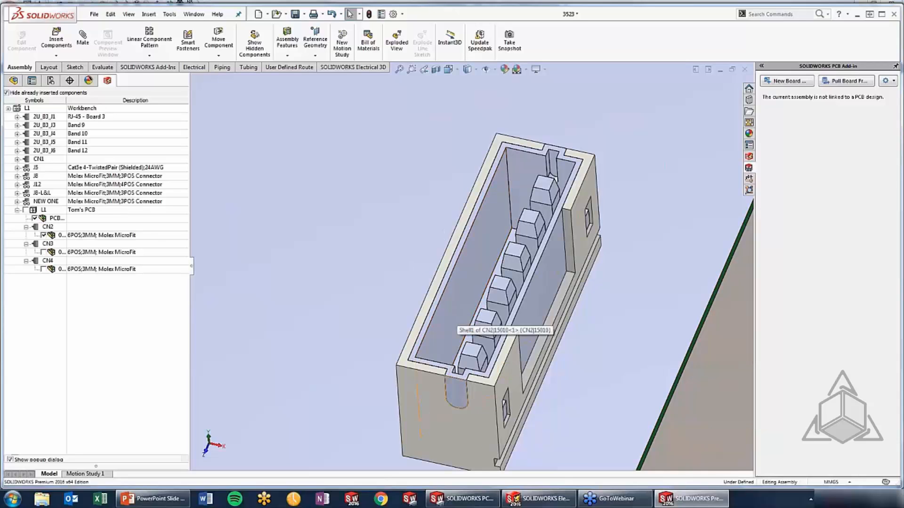
Step: Open the board header part B6B-PH-K-S in its own window and select its imported solid feature to inspect it
click(465, 408)
click(470, 421)
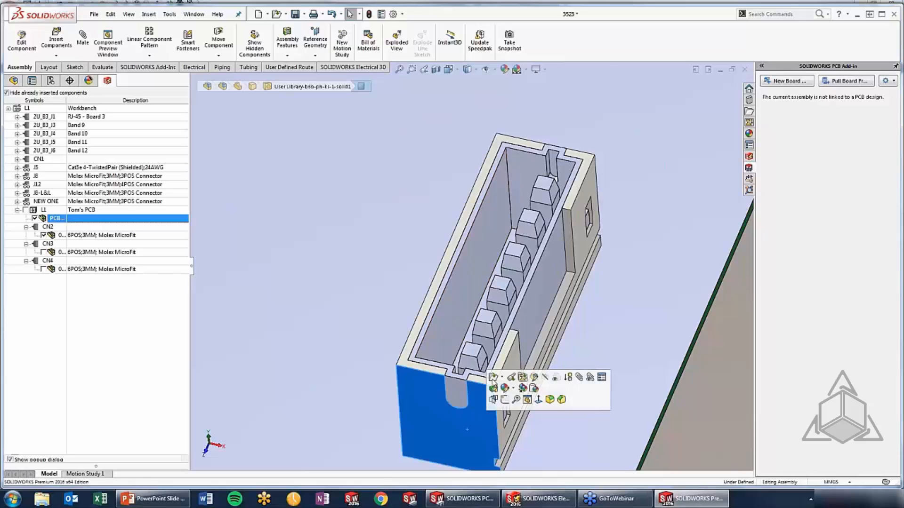
click(492, 377)
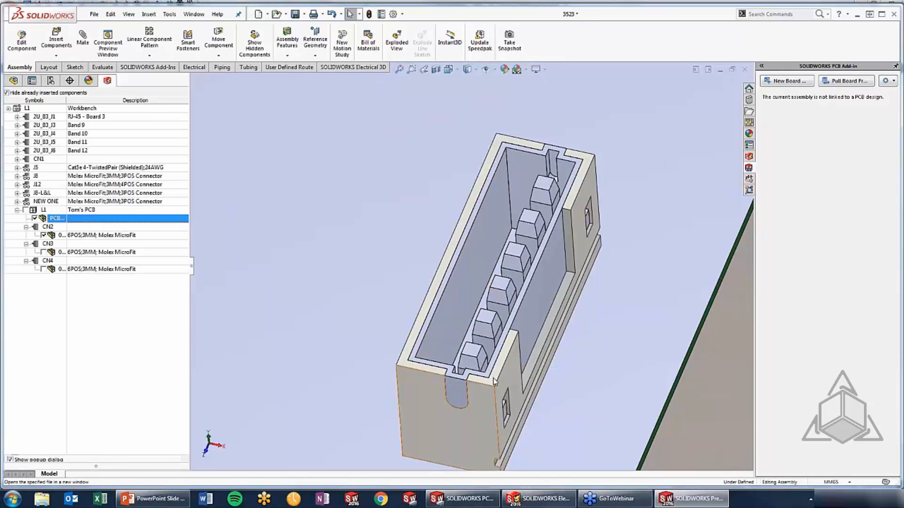
key(f)
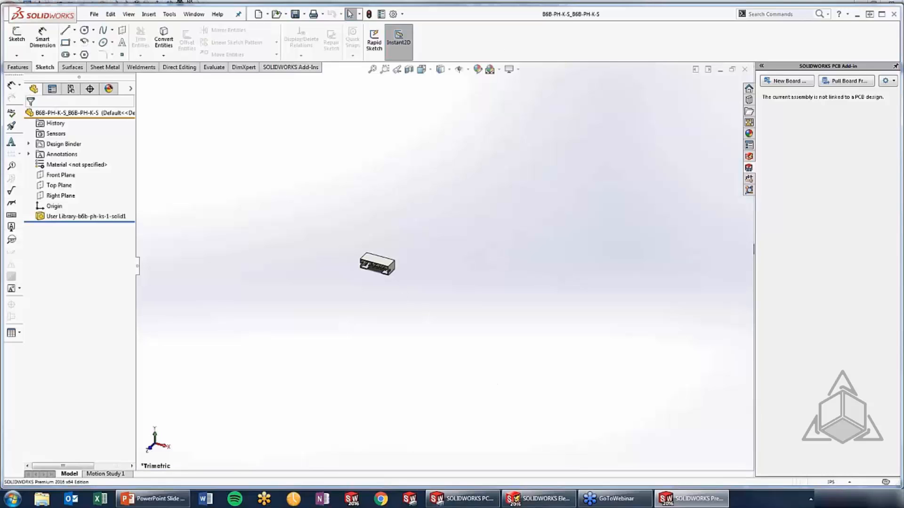
middle_drag(401, 284, 417, 202)
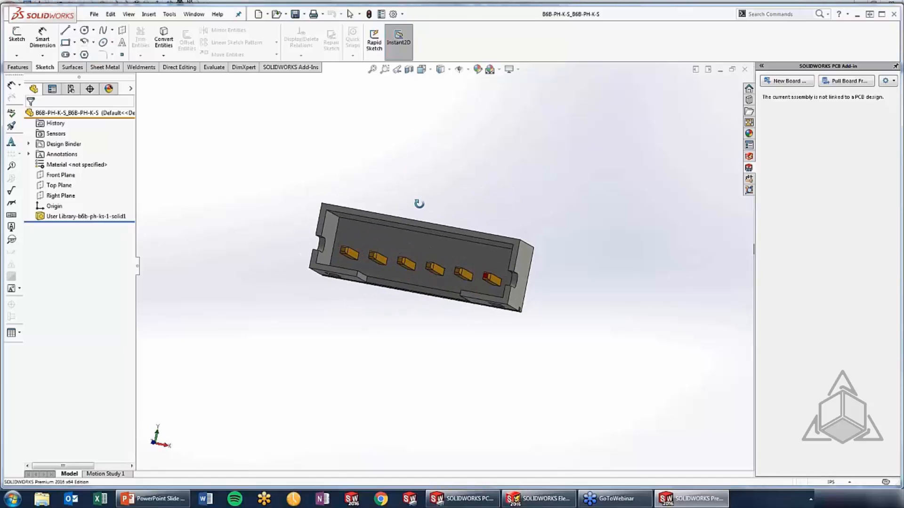
click(51, 218)
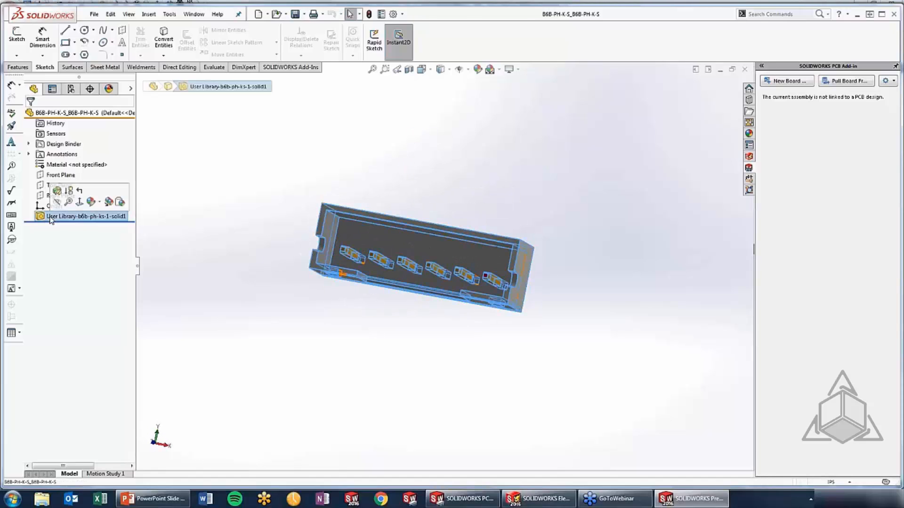
Step: Start a mate reference in the header part and name it Connect
click(285, 293)
scroll(361, 296, down, 3)
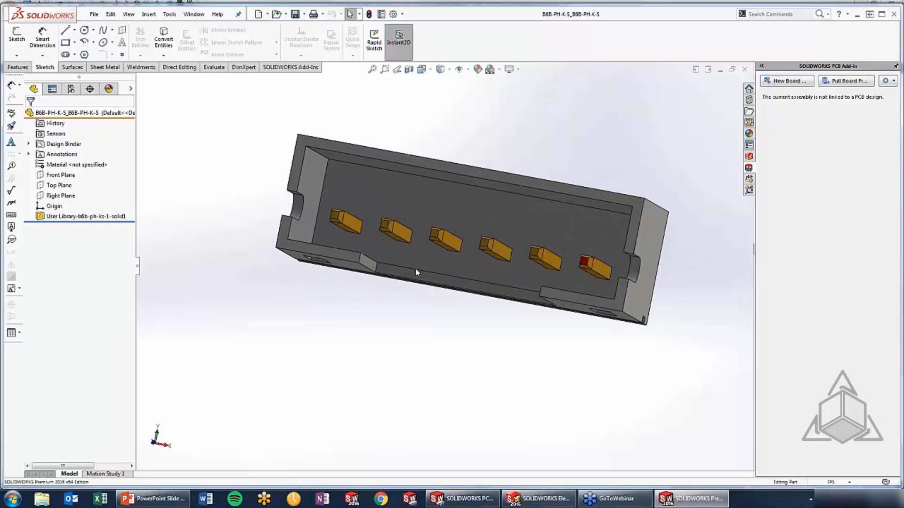
middle_drag(415, 270, 415, 189)
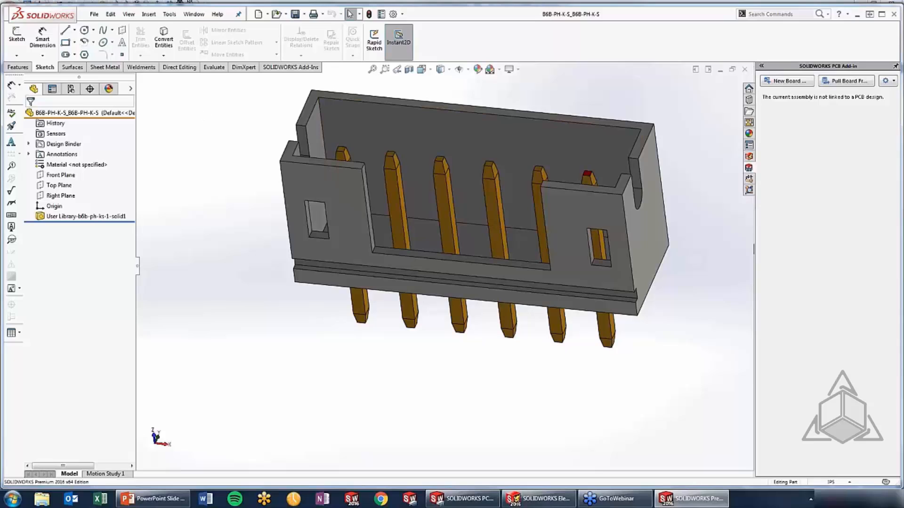
click(22, 69)
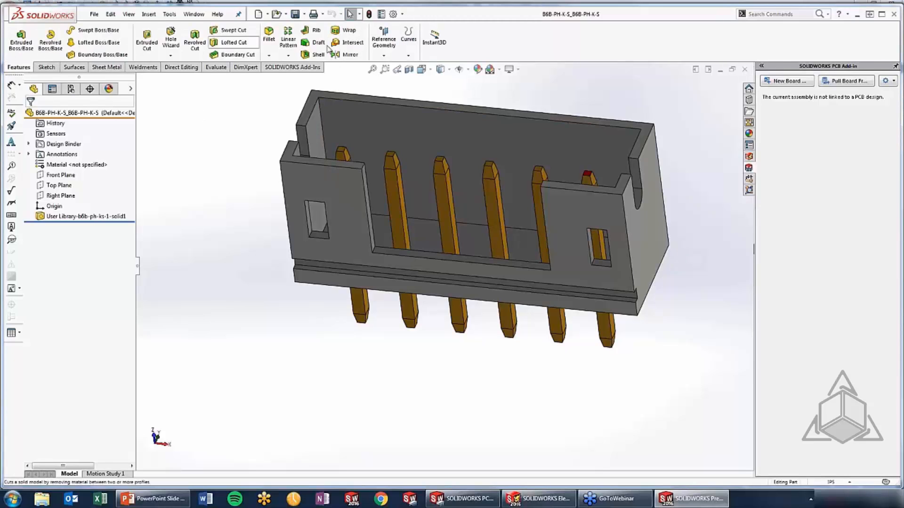
click(387, 57)
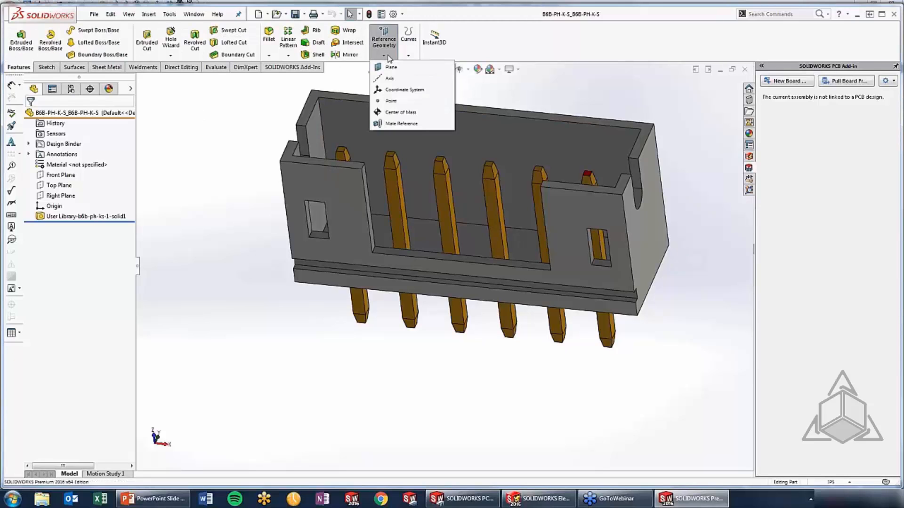
click(417, 125)
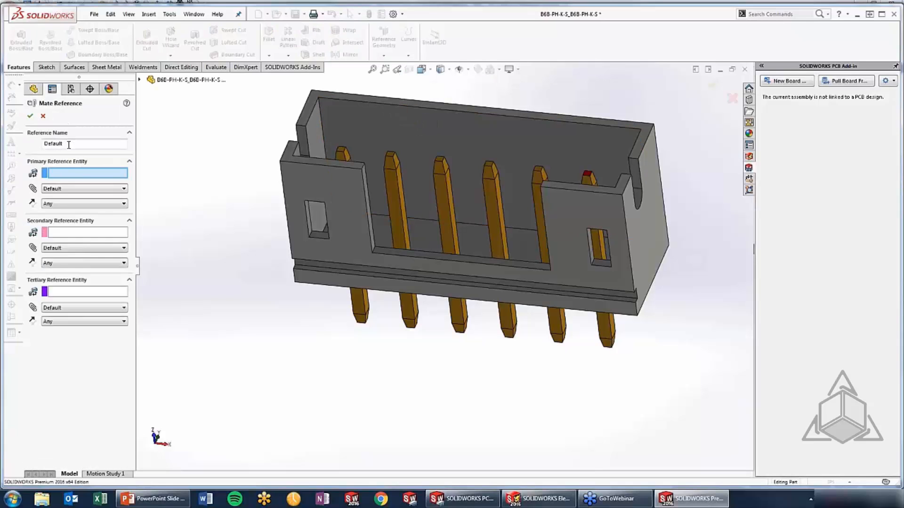
double_click(68, 145)
text(Connect)
click(87, 173)
Step: Set the header's outer end face as the primary reference entity with Coincident mate type and Aligned alignment
middle_drag(557, 240, 318, 323)
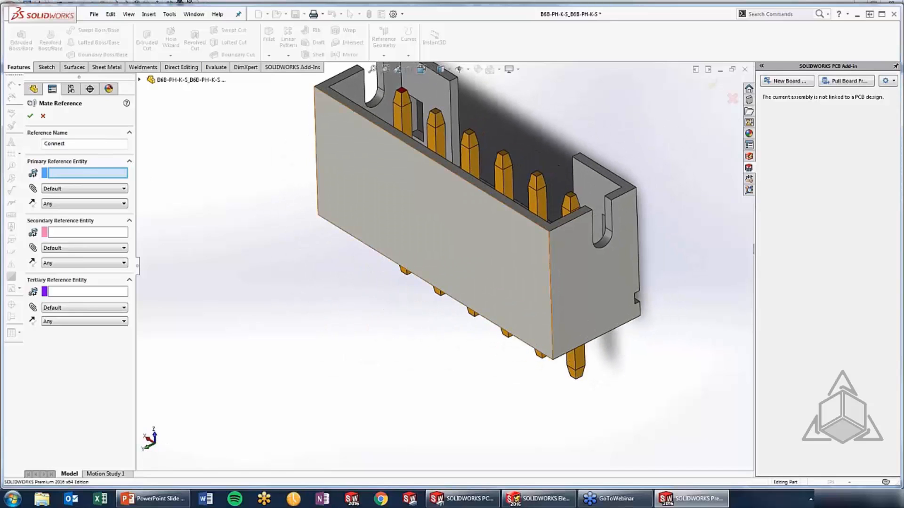
click(582, 295)
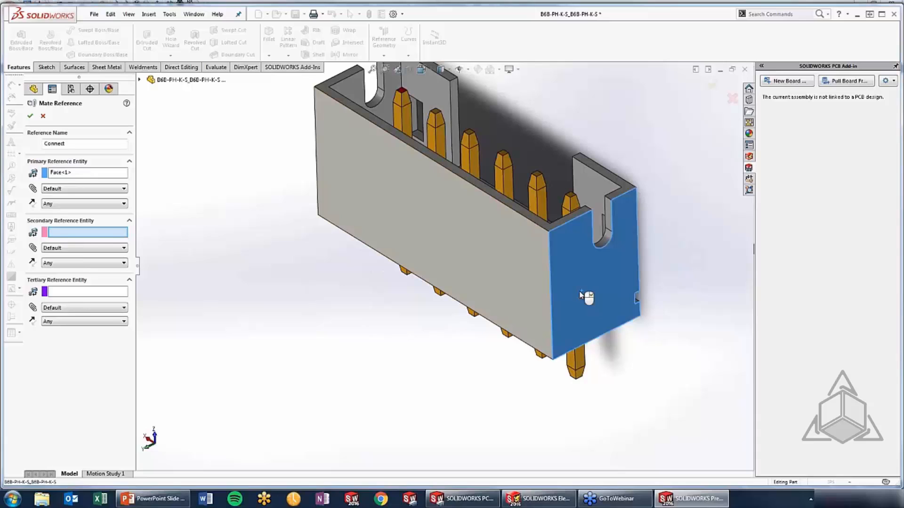
click(64, 190)
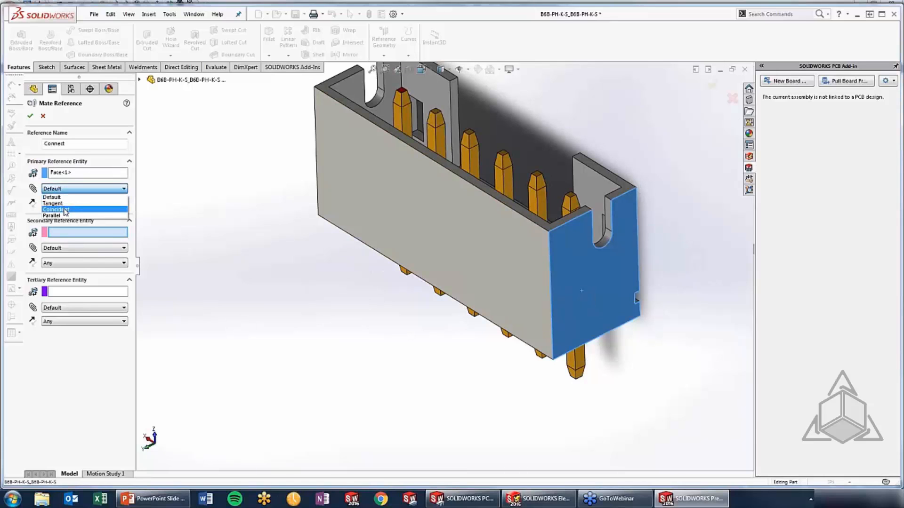
click(65, 210)
click(66, 204)
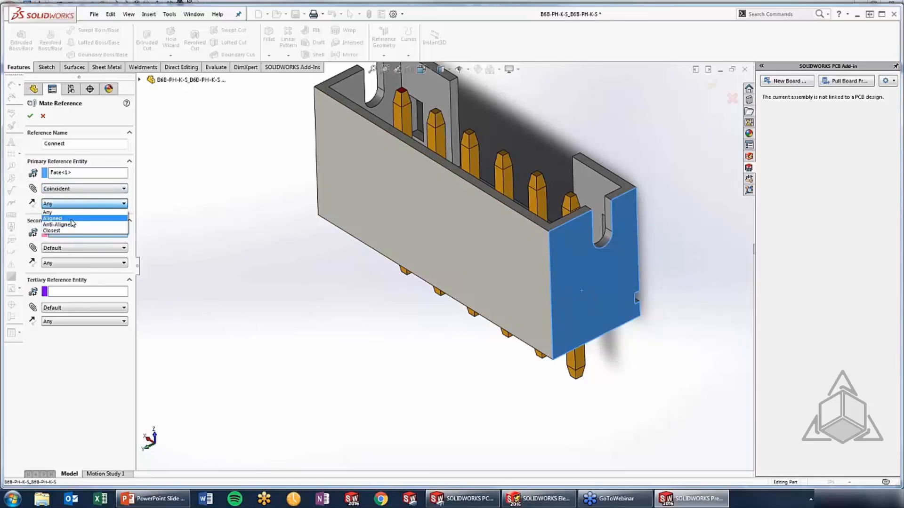
click(55, 218)
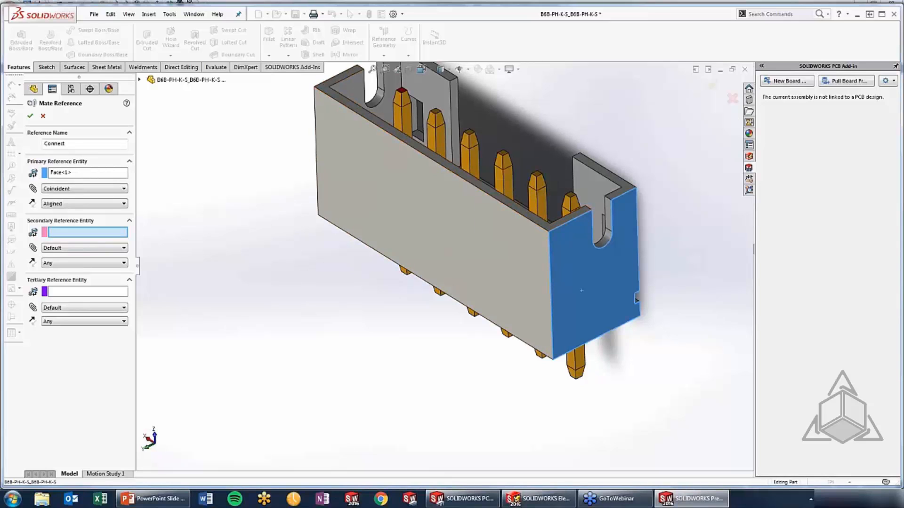
Step: Set the header's top rim face as the secondary reference entity with Coincident mate type and Aligned alignment
click(466, 180)
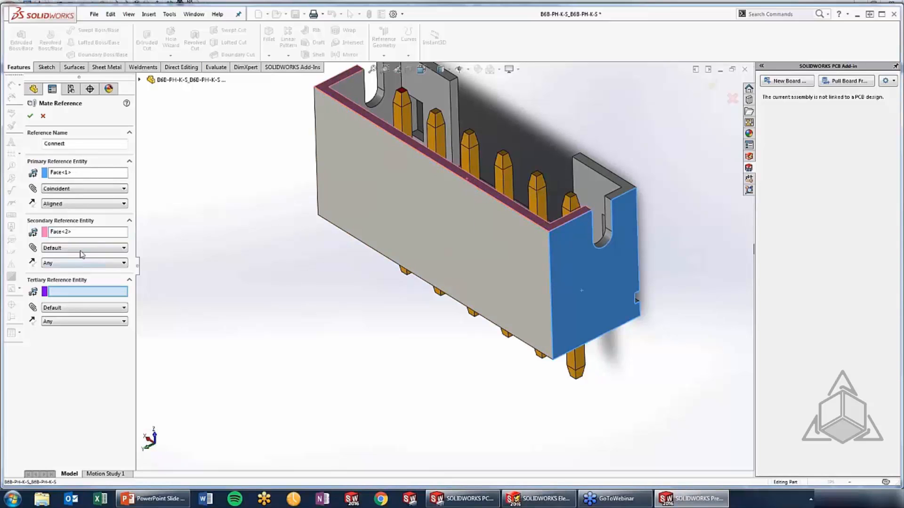
click(83, 249)
click(86, 267)
click(86, 263)
click(82, 279)
Step: Set the header's inner long wall as the tertiary reference, Coincident and Anti-Aligned, and finish the mate reference
middle_drag(361, 289, 365, 283)
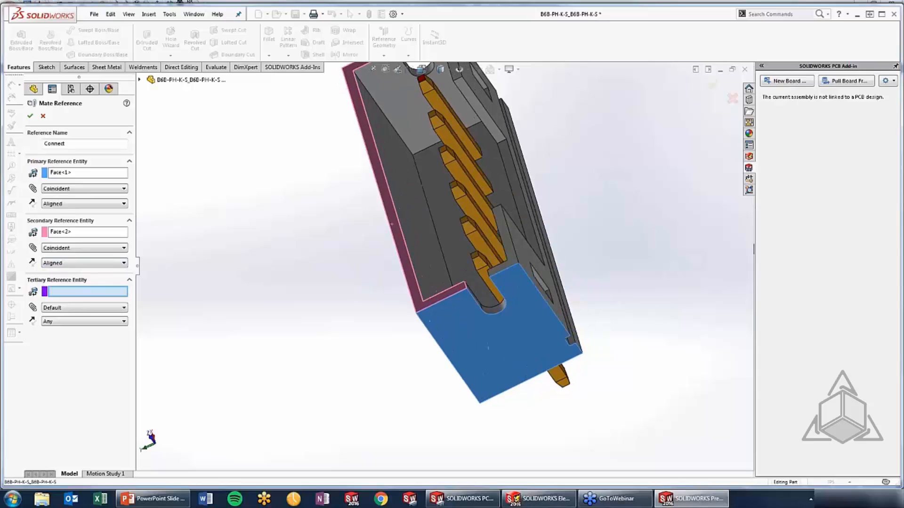
click(408, 228)
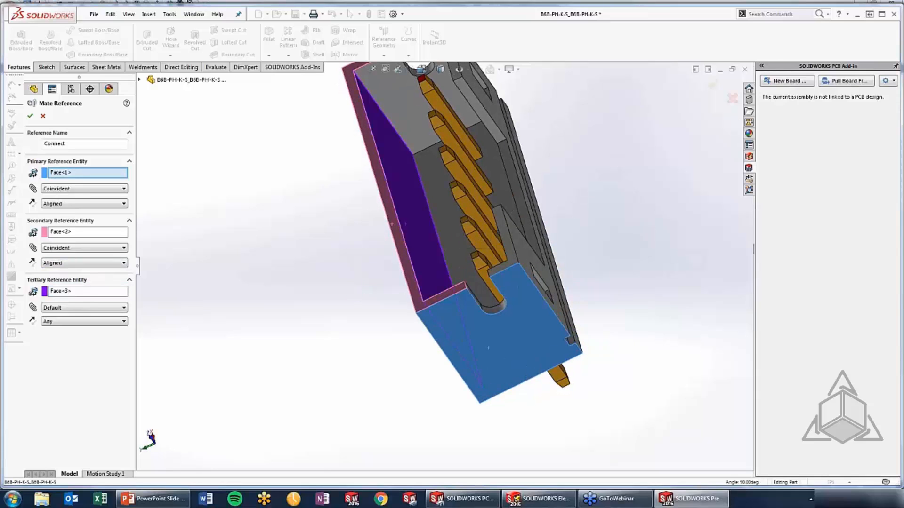
click(81, 308)
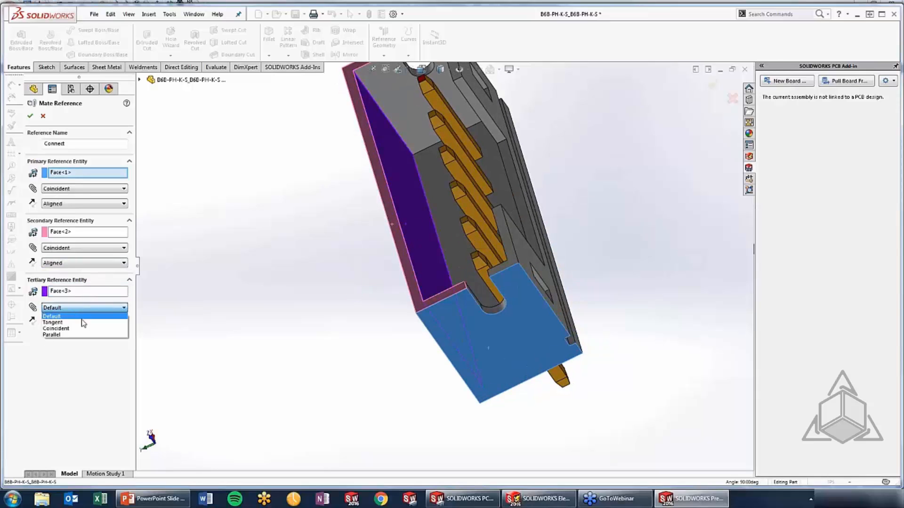
click(87, 325)
click(87, 324)
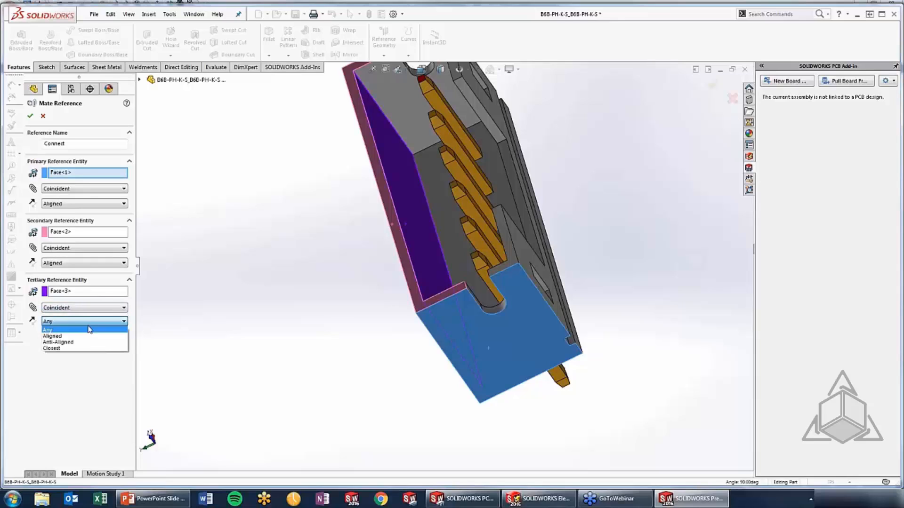
click(96, 347)
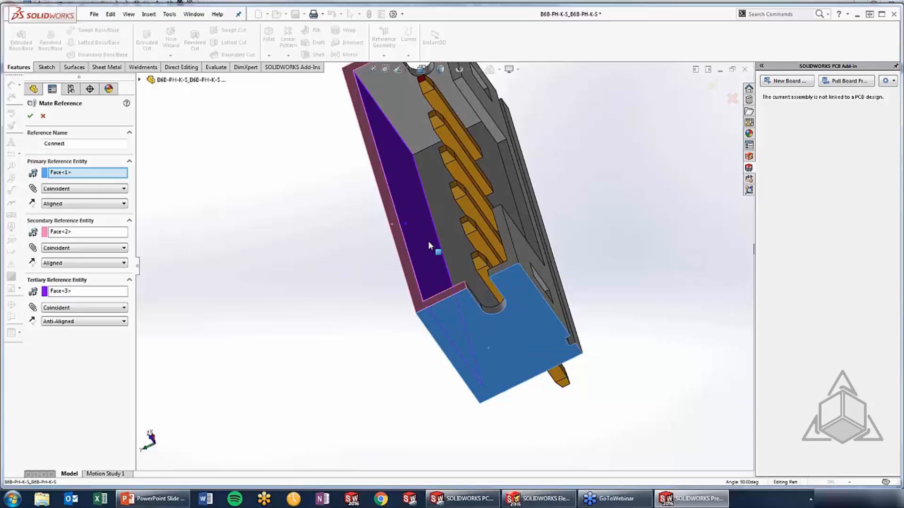
click(30, 117)
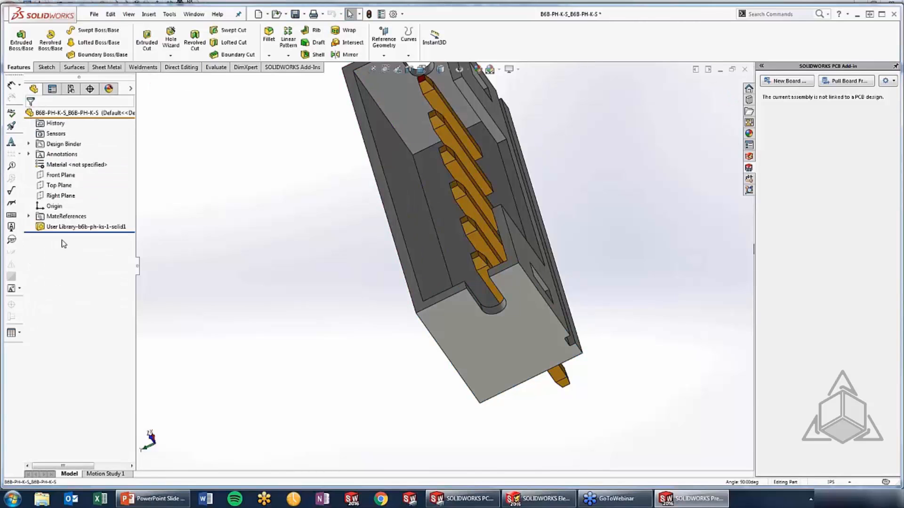
Step: Expand the header's MateReferences folder, save the part and close it to return to the assembly
click(28, 216)
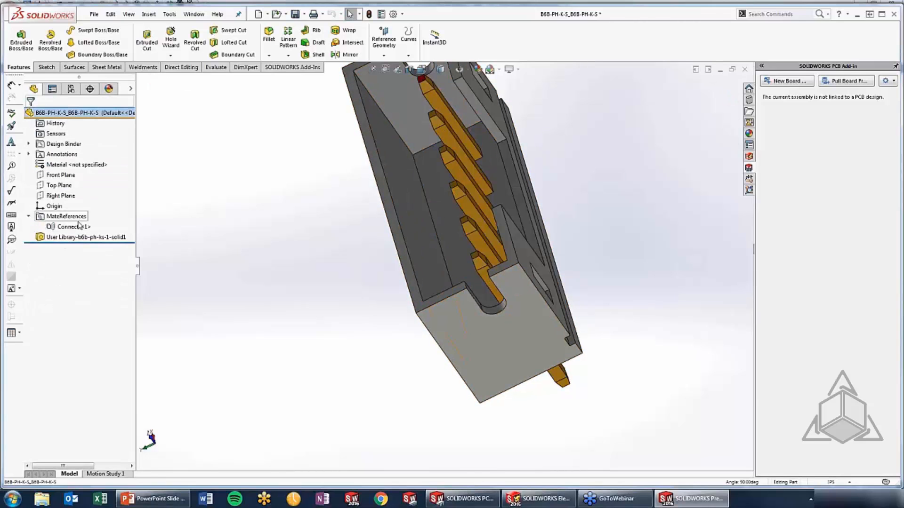
click(295, 14)
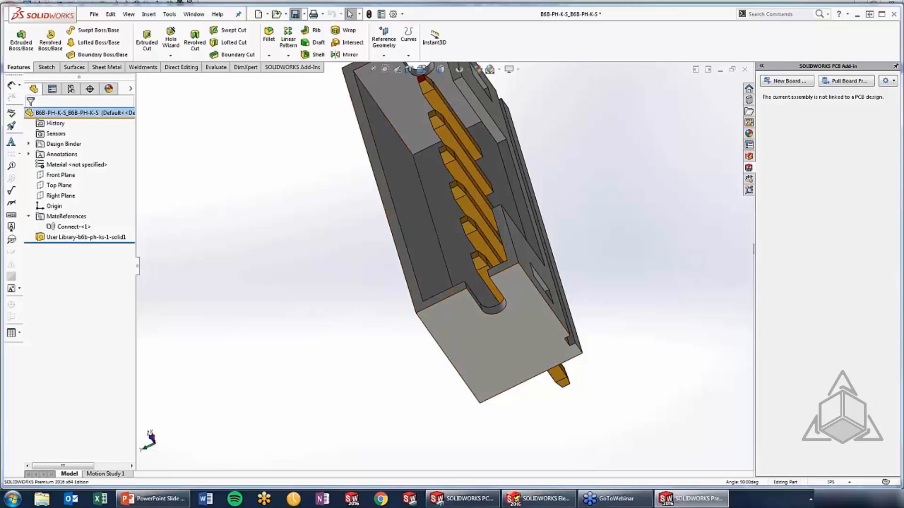
click(744, 70)
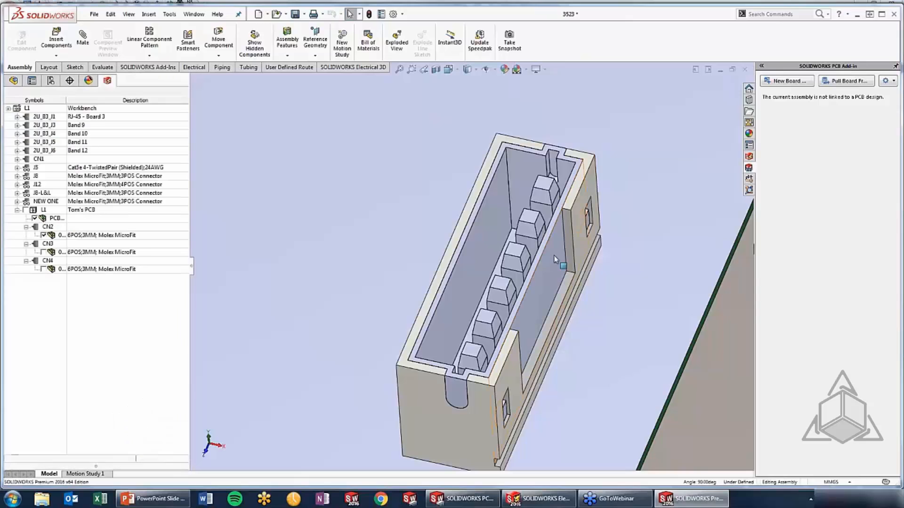
Step: Open the CN2 mating connector part mate-B6B-PH-K-S in its own window from the assembly
scroll(537, 276, up, 2)
scroll(517, 297, up, 5)
scroll(517, 241, down, 6)
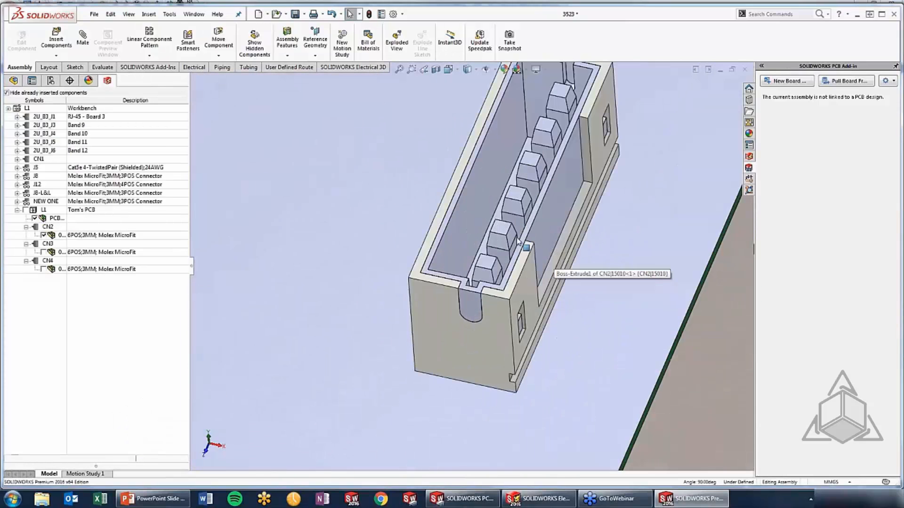
click(472, 201)
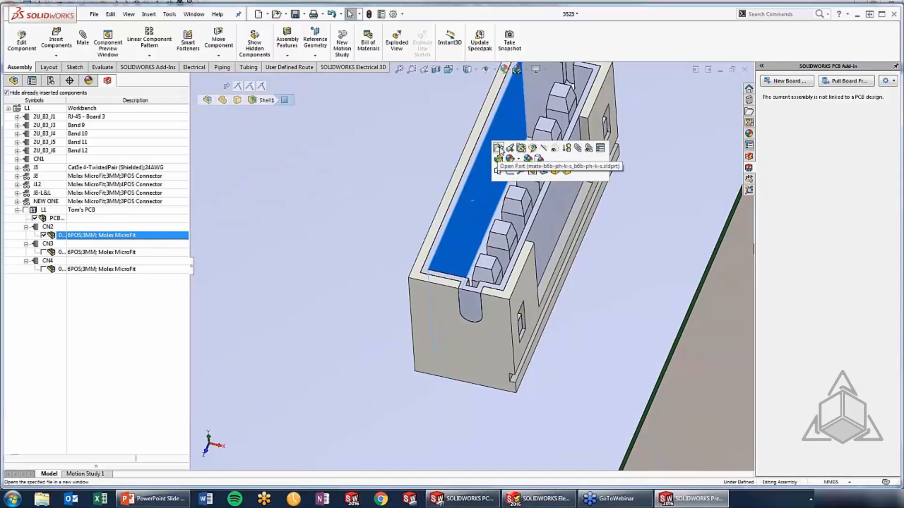
click(497, 148)
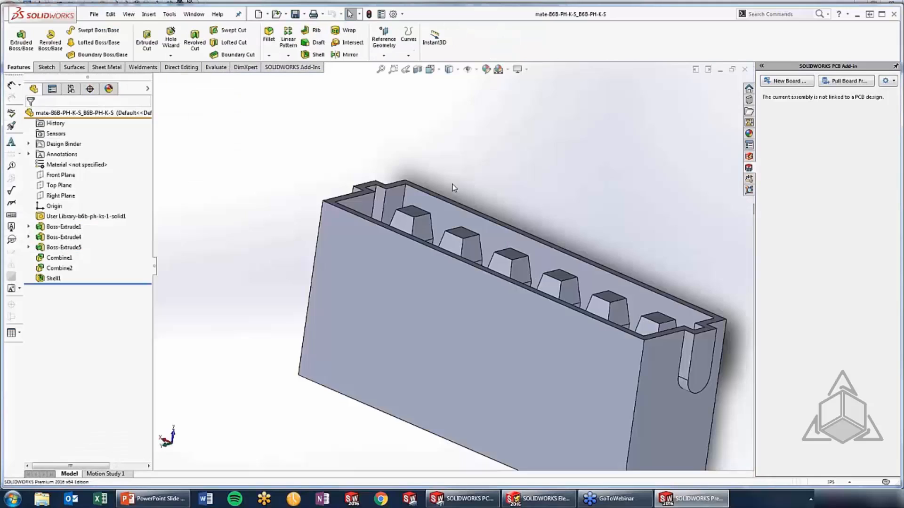
Step: Start a mate reference in the mating connector part and name it Connect
click(384, 56)
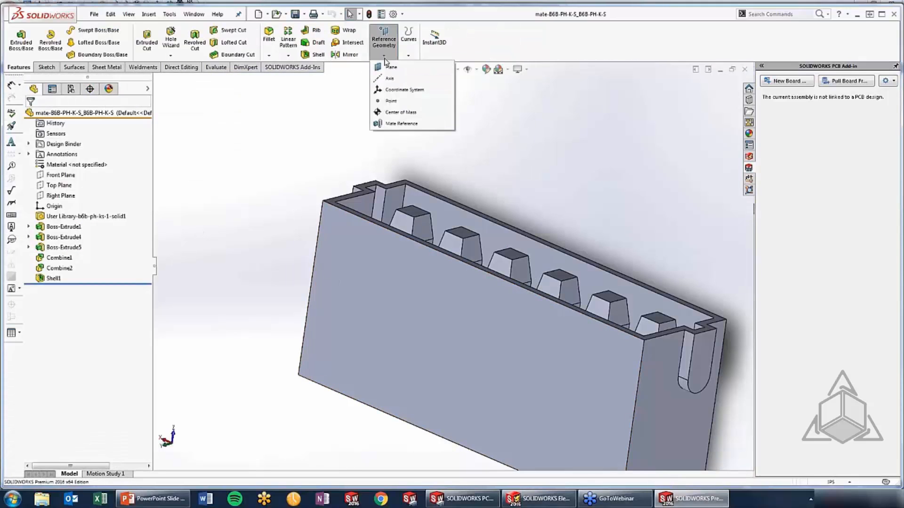
click(389, 124)
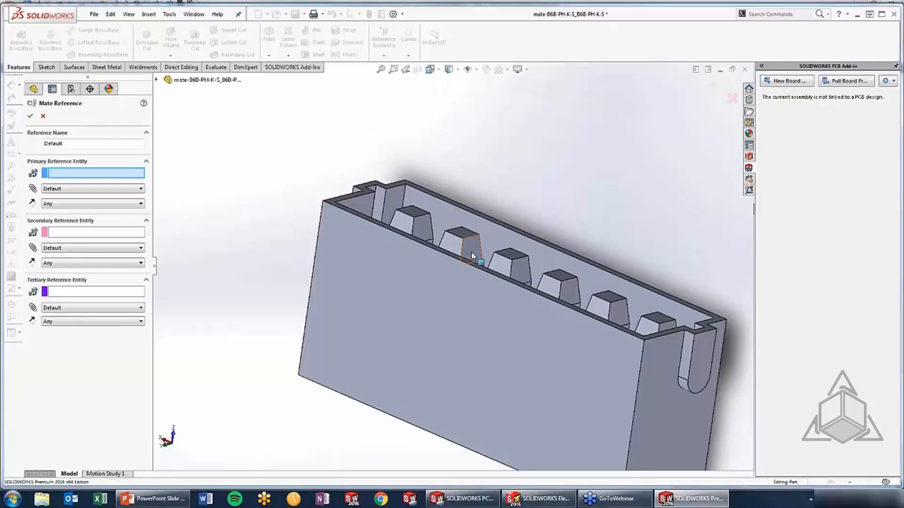
middle_drag(473, 256, 602, 334)
scroll(594, 327, down, 3)
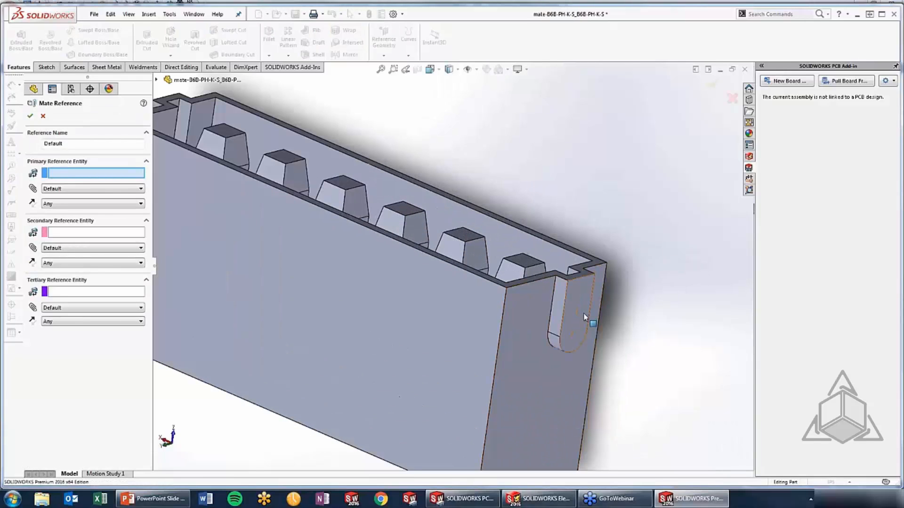
double_click(52, 143)
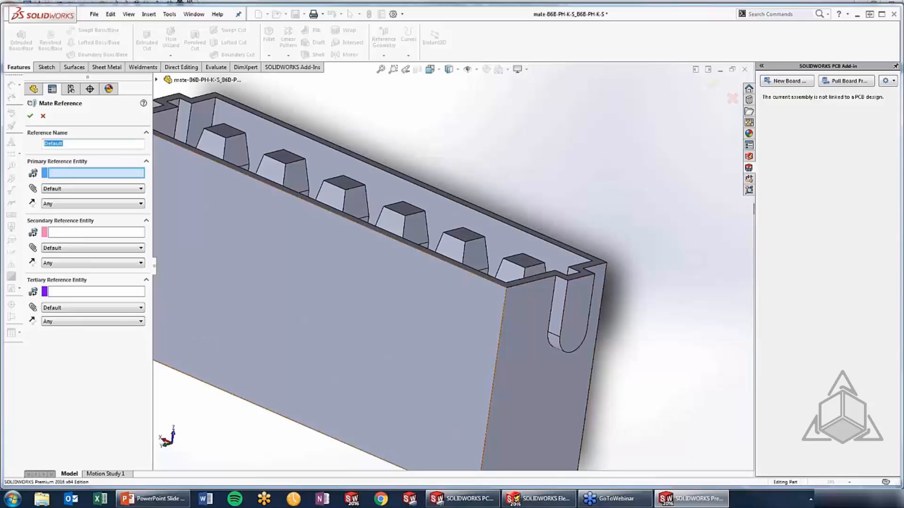
text(connect)
Step: Set the flat round-ended face on the connector's end as the primary reference entity, Coincident and Aligned
click(579, 315)
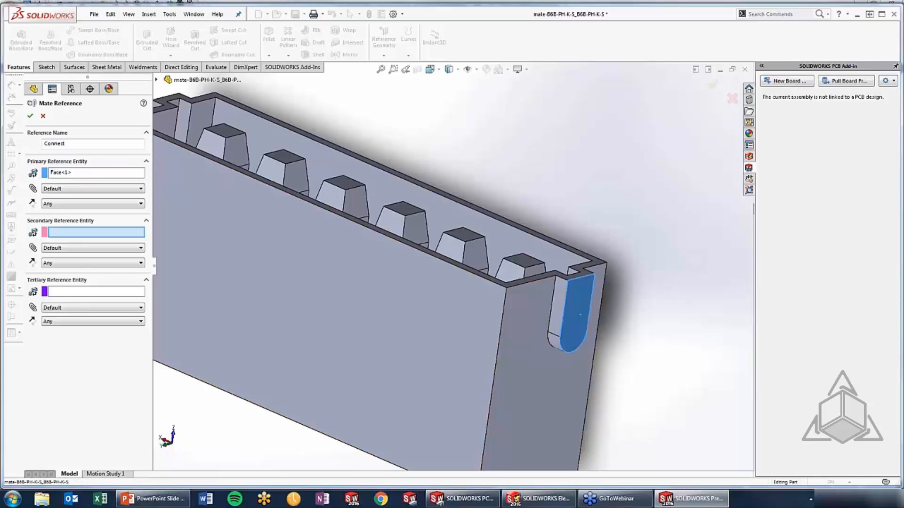
click(73, 189)
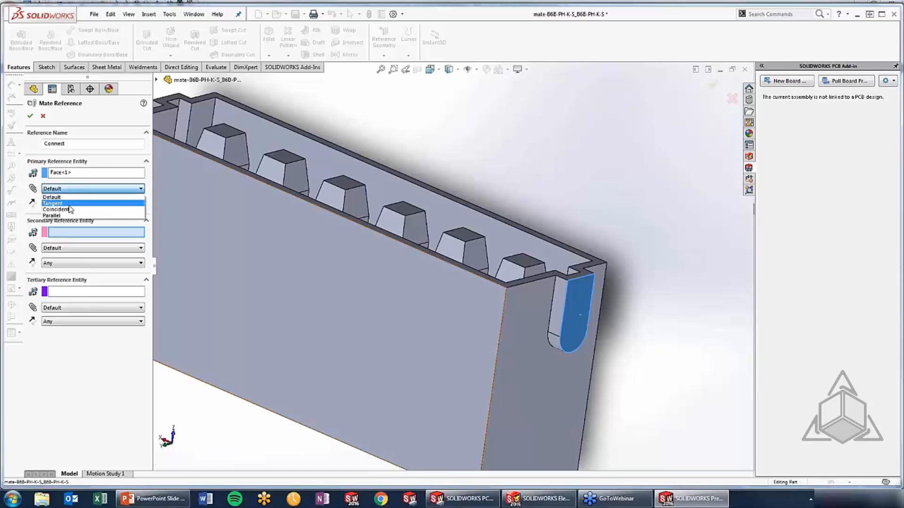
click(69, 210)
click(70, 203)
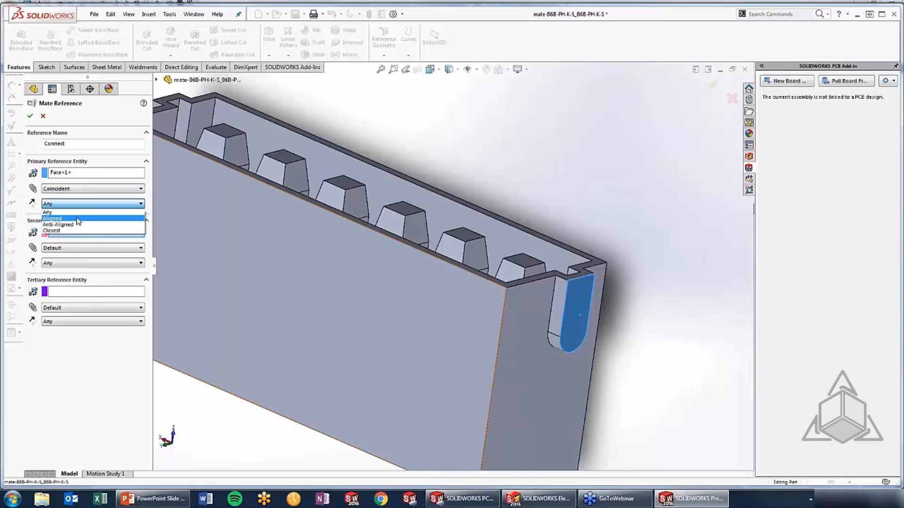
click(76, 219)
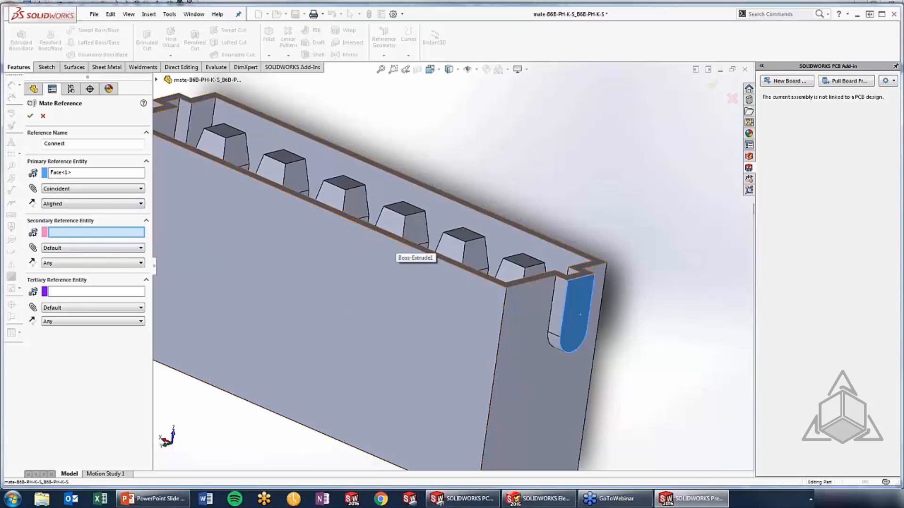
Step: Set the connector's open rim face as the secondary reference entity with Coincident mate type and Aligned alignment
click(397, 237)
click(104, 248)
click(102, 261)
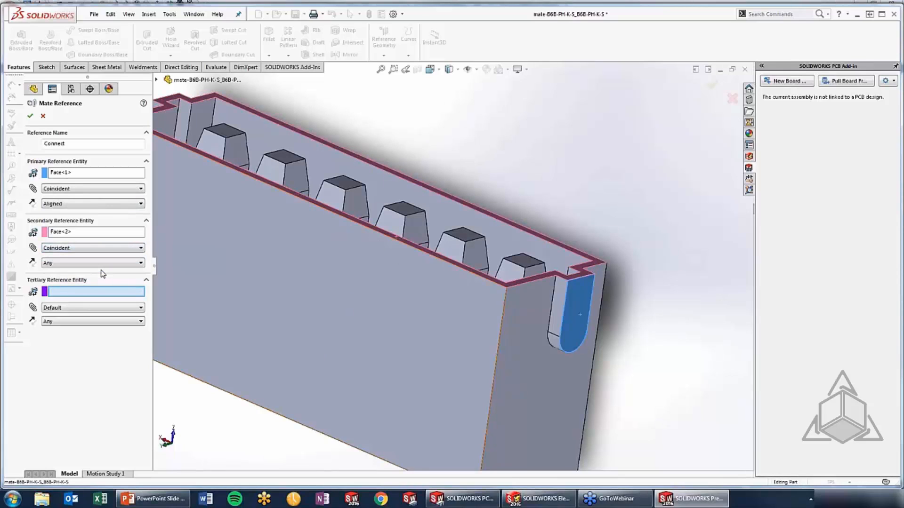
click(102, 264)
click(102, 279)
Step: Set the connector's large outer side face as the tertiary reference, Coincident and Anti-Aligned, then finish and list the part's mate references
click(353, 307)
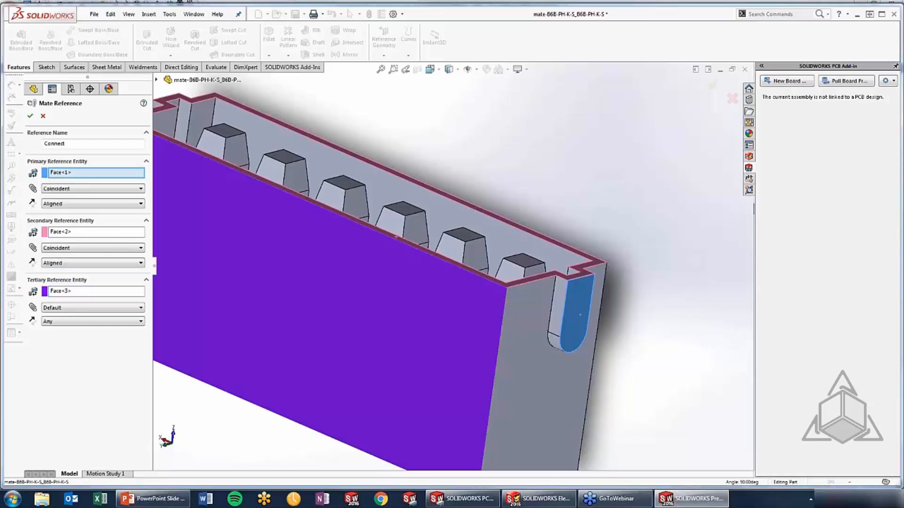
click(115, 308)
click(116, 328)
click(115, 321)
click(94, 342)
click(30, 116)
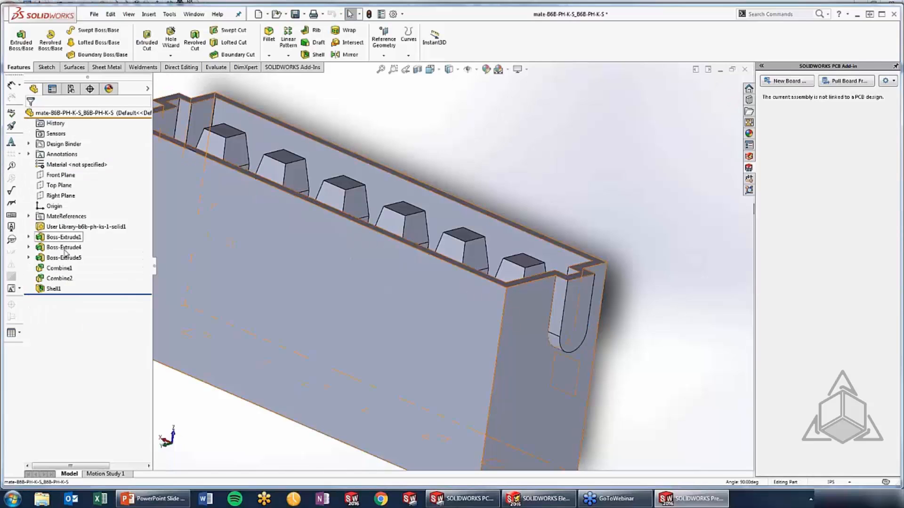
click(28, 216)
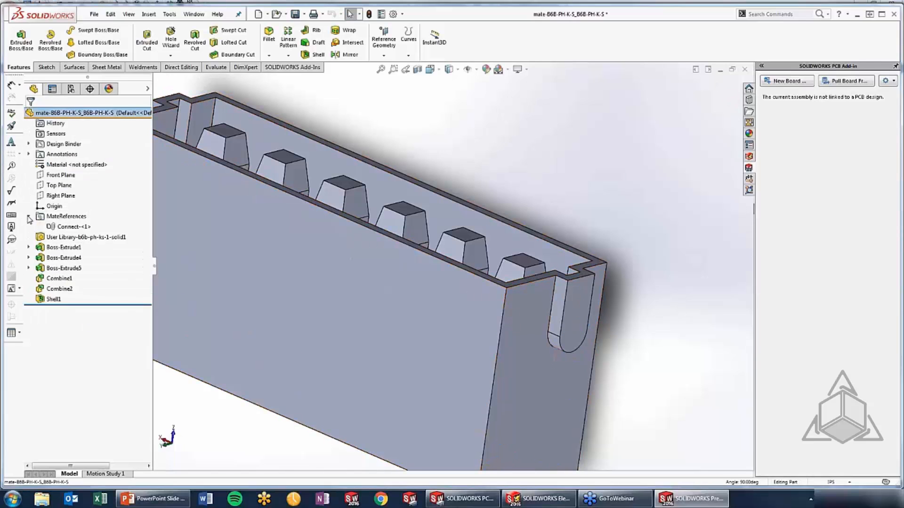
Step: Save the mating connector part with its Connect mate reference and close it to return to the assembly
click(73, 227)
click(499, 125)
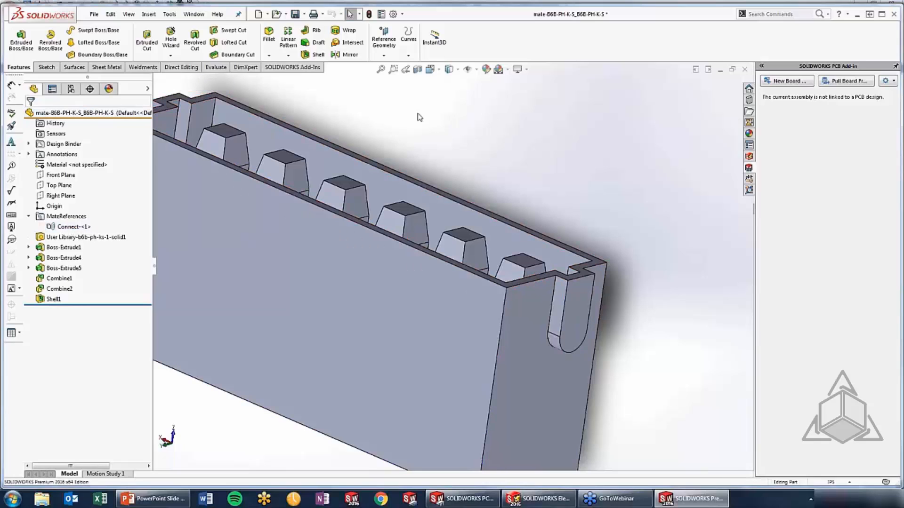
click(296, 14)
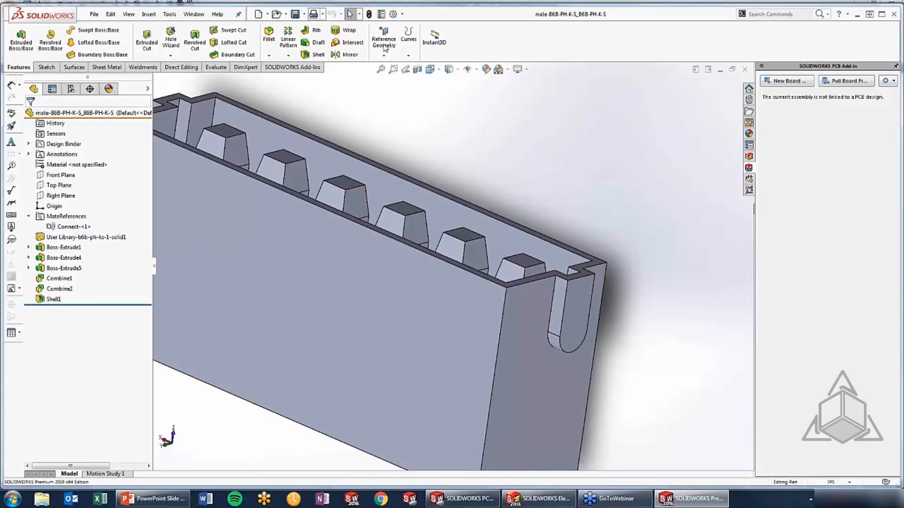
click(744, 72)
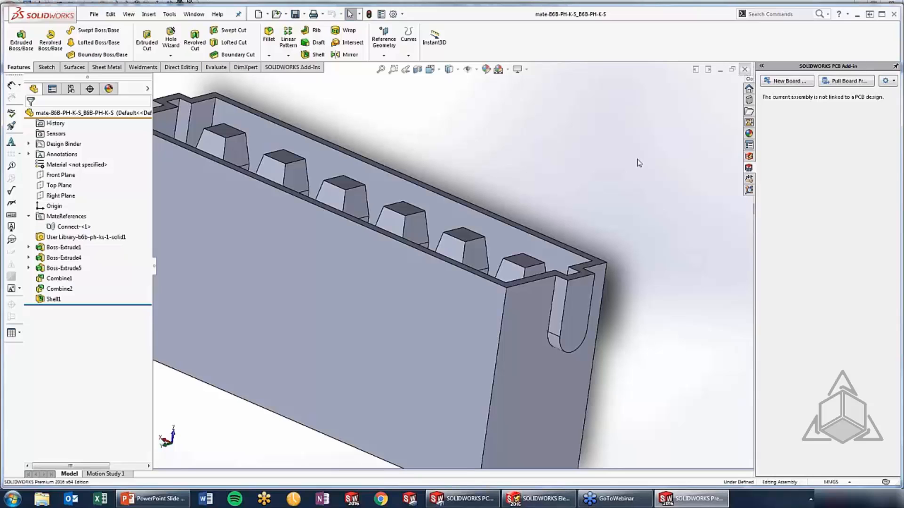
Step: Insert the CN4 connector part from the electrical component list and place it into the lower header on the board's right edge
scroll(494, 339, up, 10)
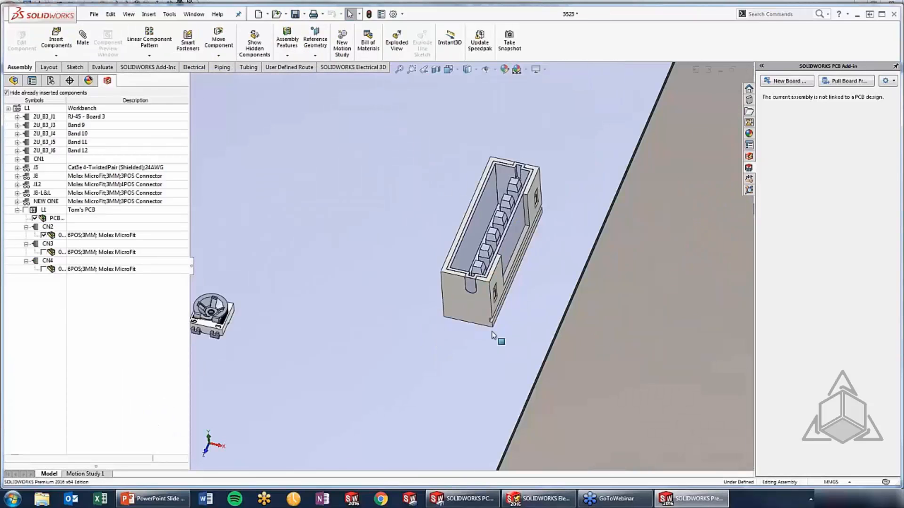
ctrl+middle_drag(426, 395, 460, 288)
scroll(461, 288, down, 1)
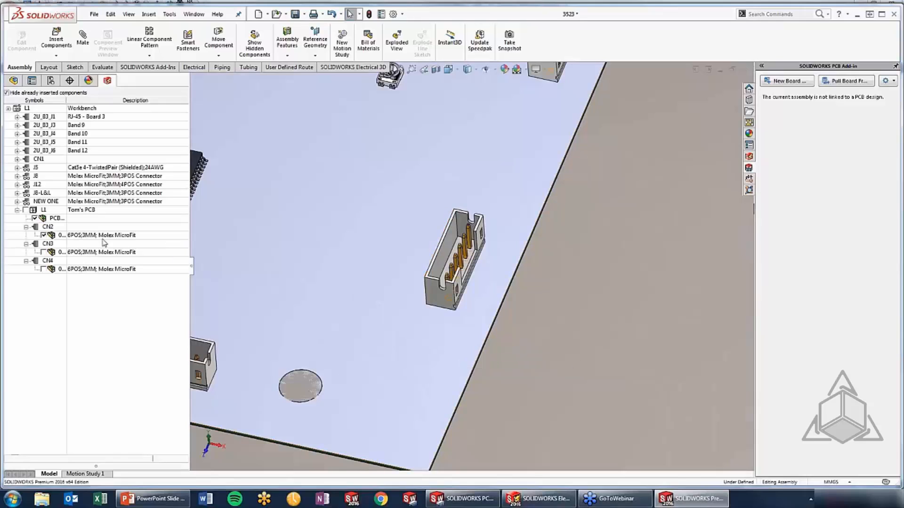
right_click(61, 253)
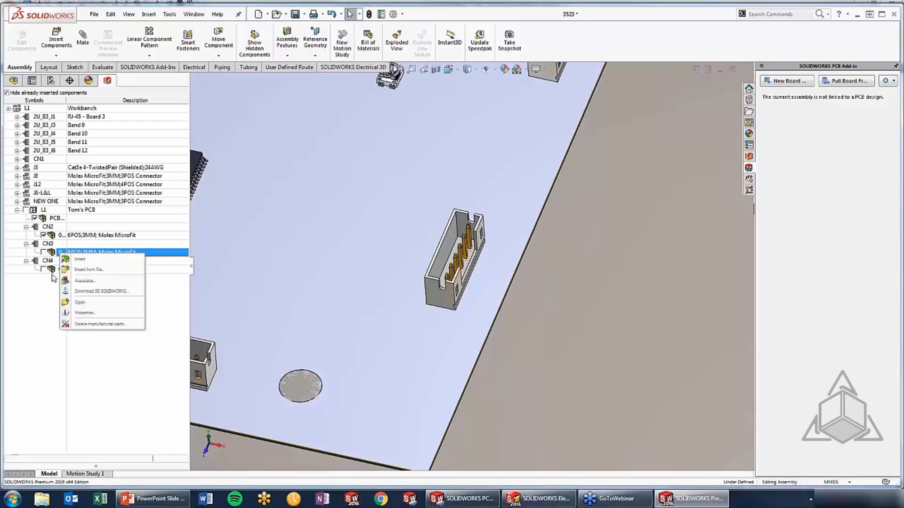
right_click(53, 271)
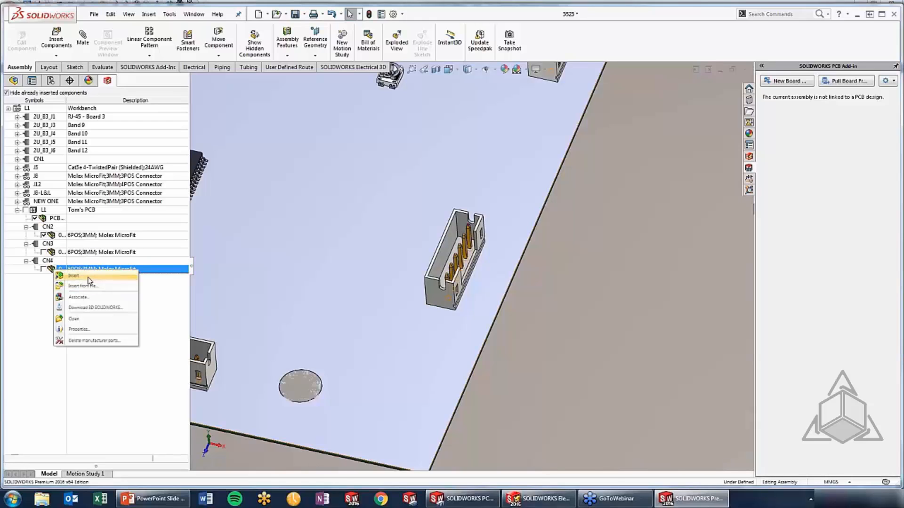
click(88, 281)
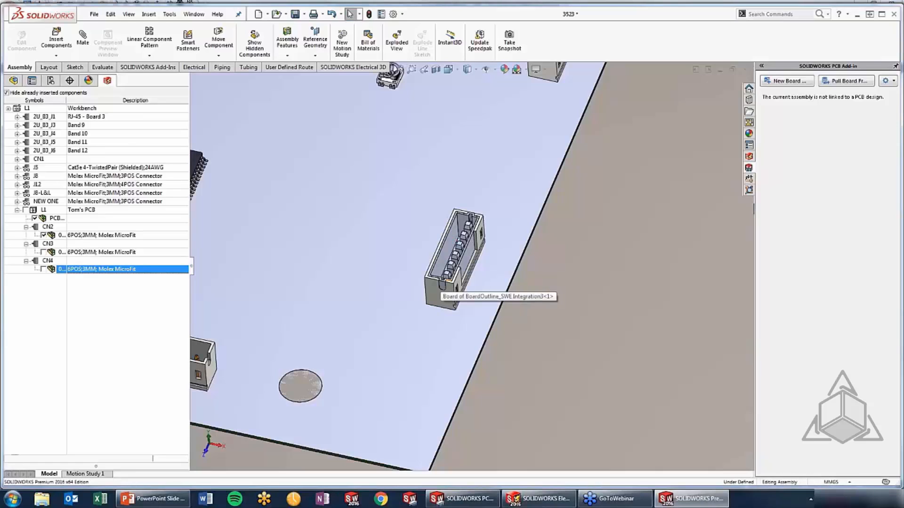
click(453, 226)
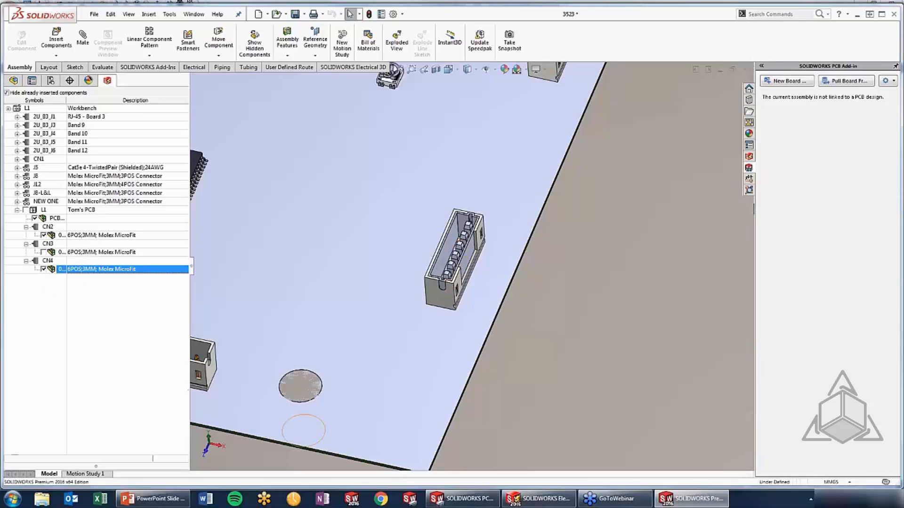
Step: Check the PCB's connectors in the SOLIDWORKS Electrical schematic, return to the assembly and delete the CN2 connector from its header
click(539, 499)
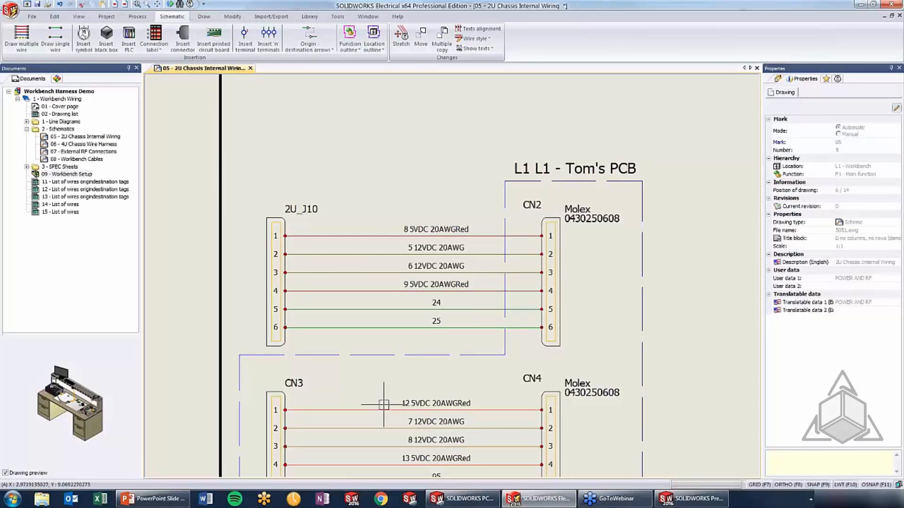
click(691, 499)
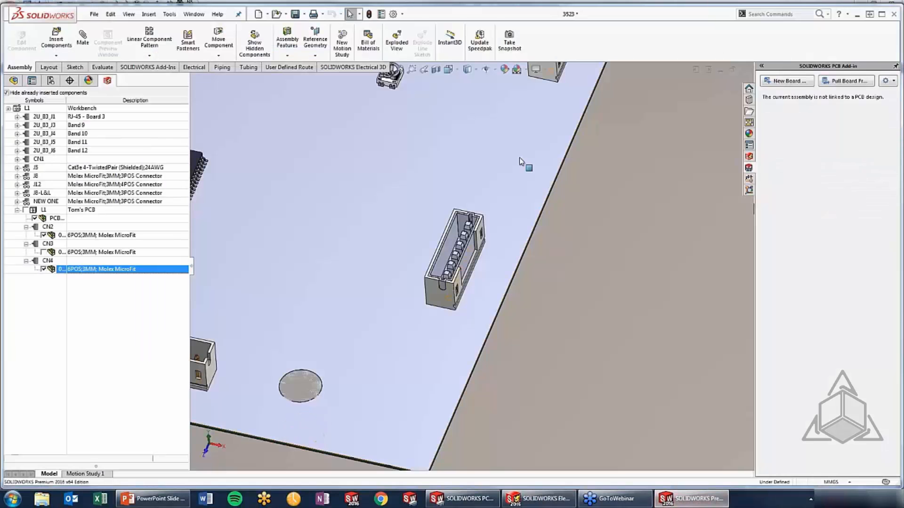
click(344, 270)
scroll(344, 270, up, 5)
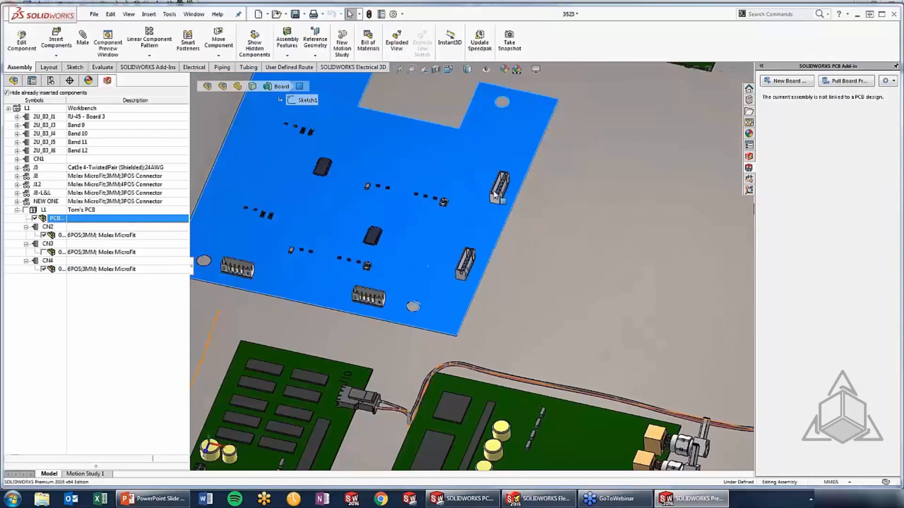
scroll(495, 198, down, 6)
scroll(520, 210, down, 3)
click(521, 212)
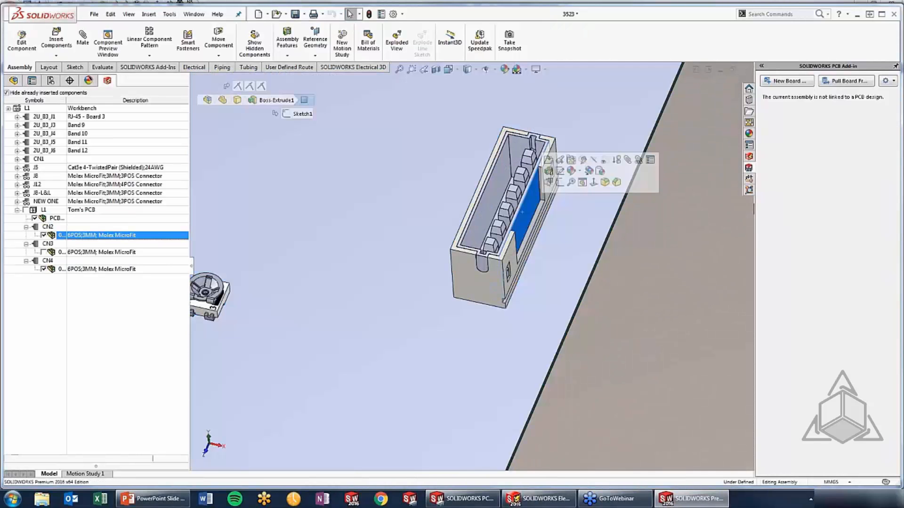
key(Delete)
key(Return)
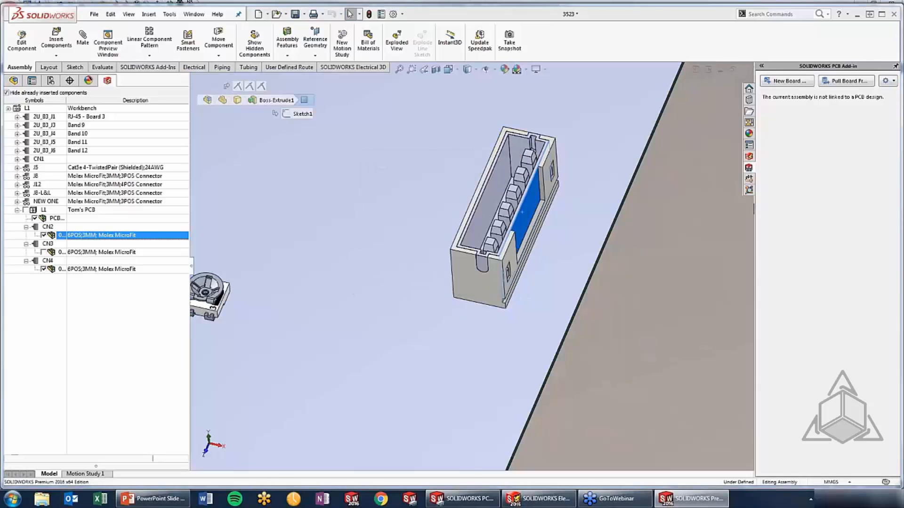
Step: Insert CN3 into the emptied header on the board's right edge and CN2 into the leftmost header on the front edge
right_click(73, 253)
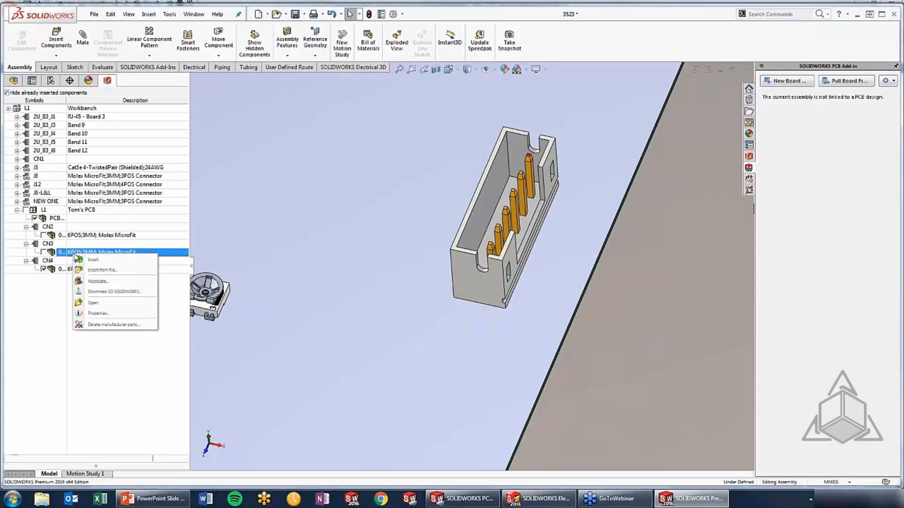
click(96, 261)
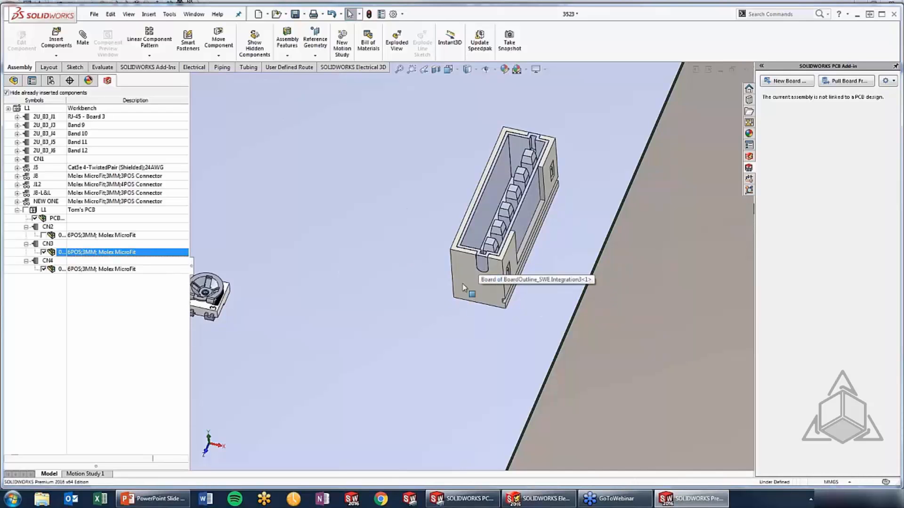
scroll(453, 298, up, 10)
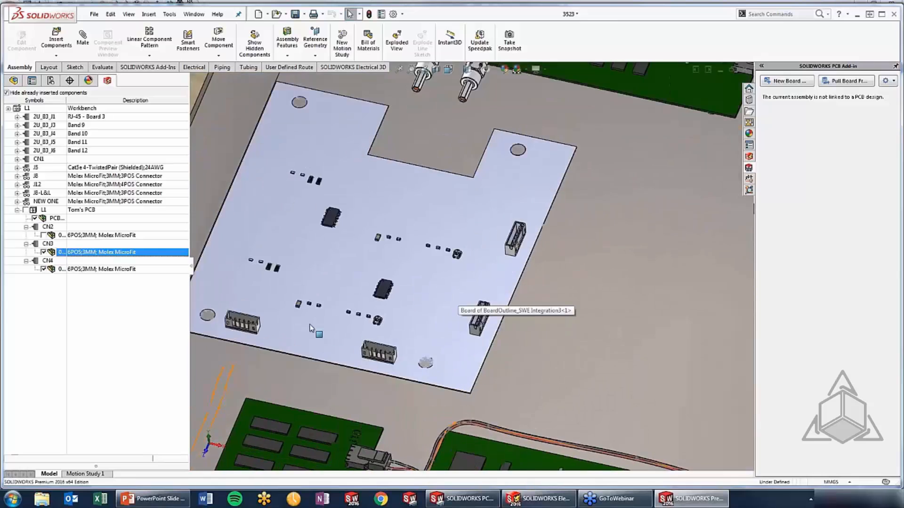
scroll(311, 320, down, 10)
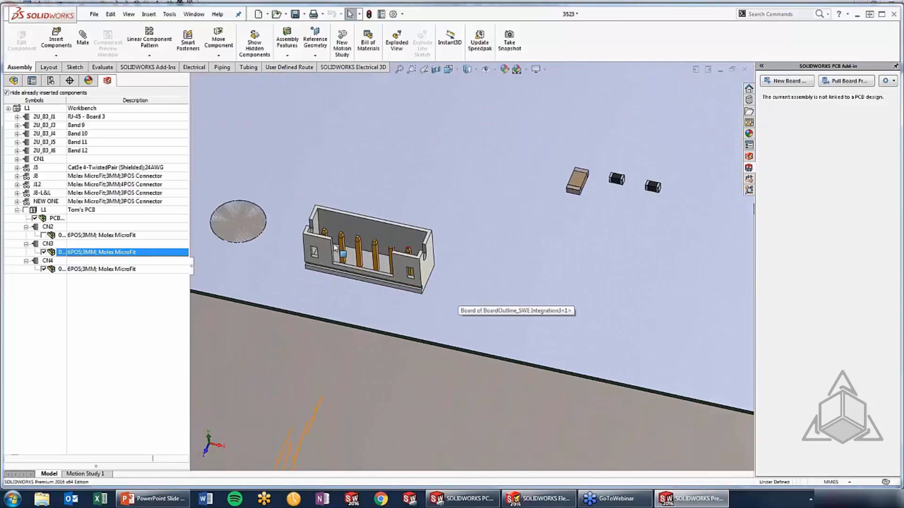
click(121, 236)
right_click(122, 235)
click(137, 245)
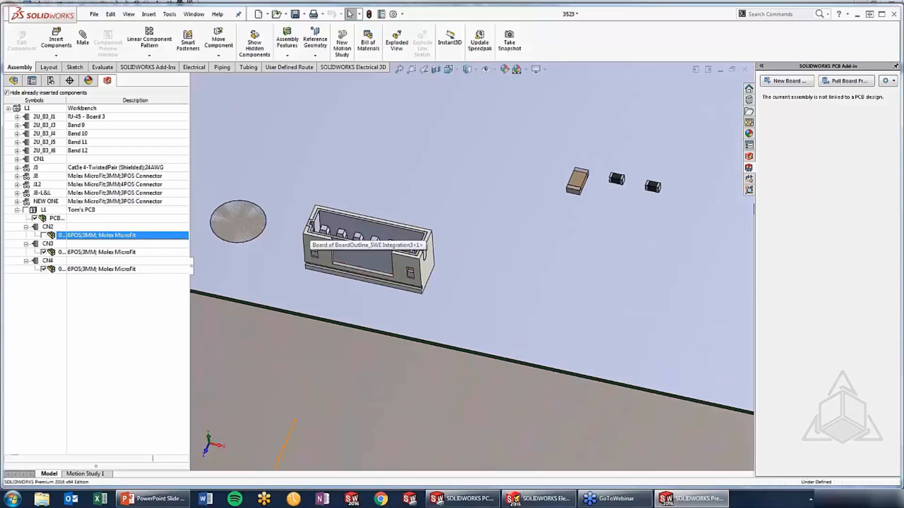
Step: Switch to the PowerPoint slide show, advance to the Routing Wires slide, and return to the SOLIDWORKS assembly
click(153, 499)
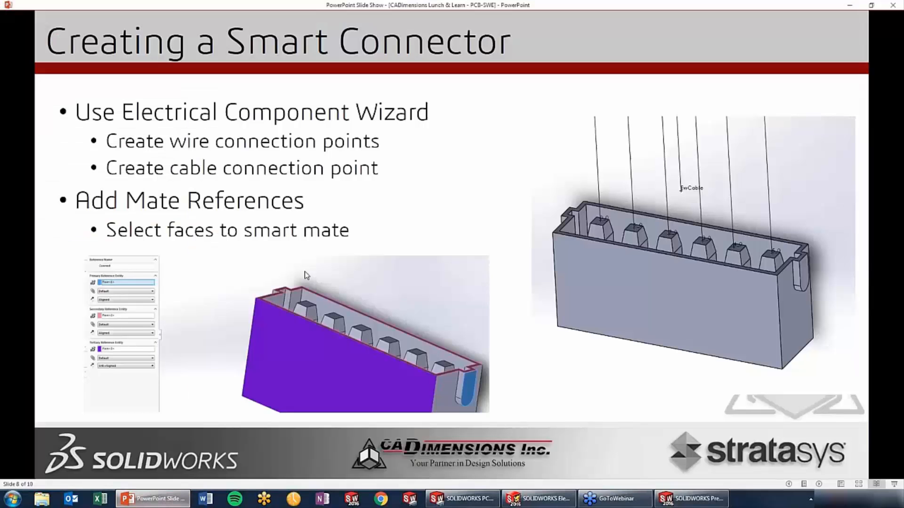
click(348, 194)
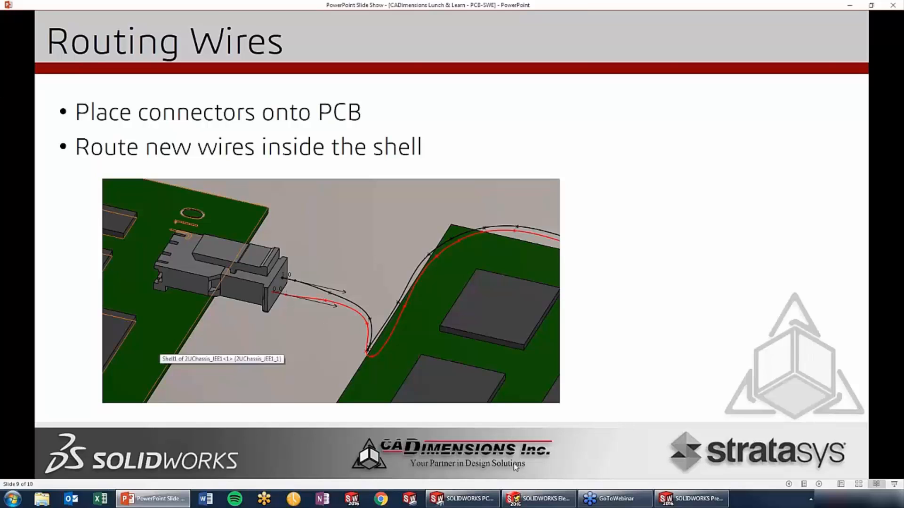
click(691, 498)
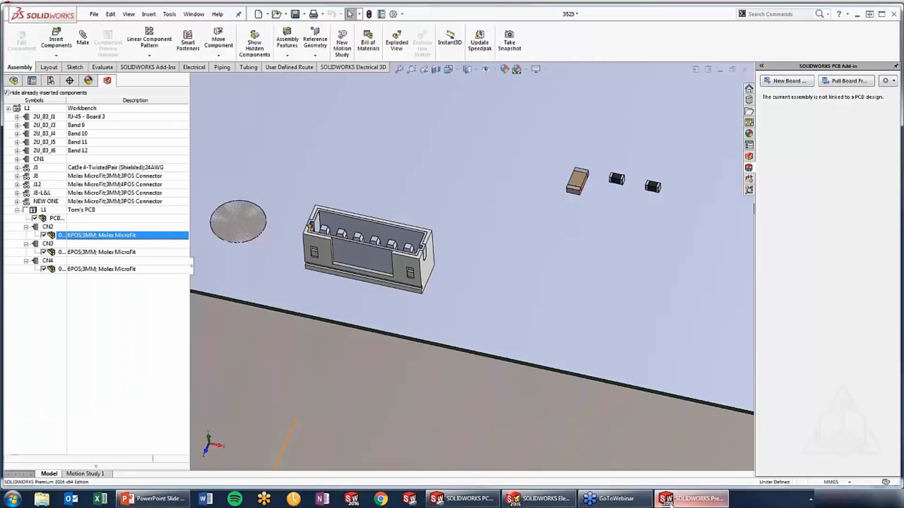
Step: Open the mating connector part mate-b6b-ph-k-s_b6b-ph-k-s from the connector placed in the front-edge header
click(400, 265)
scroll(452, 254, up, 2)
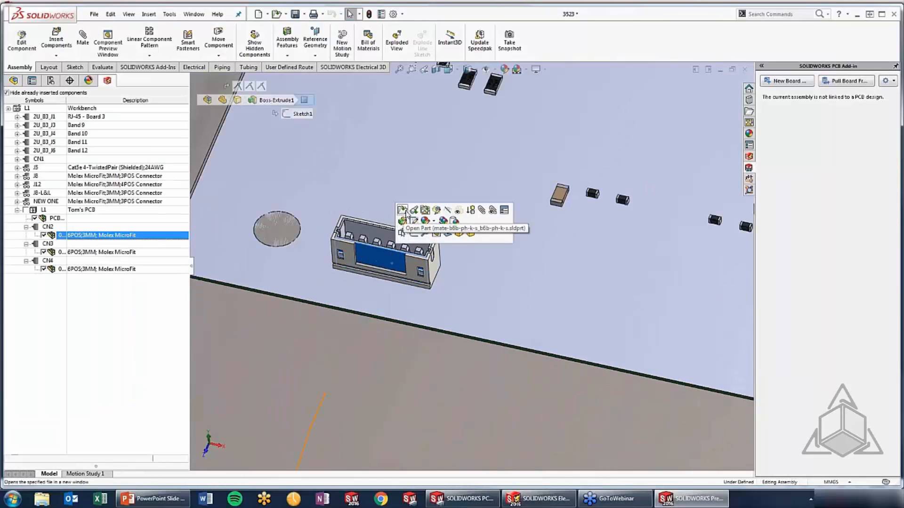
click(402, 210)
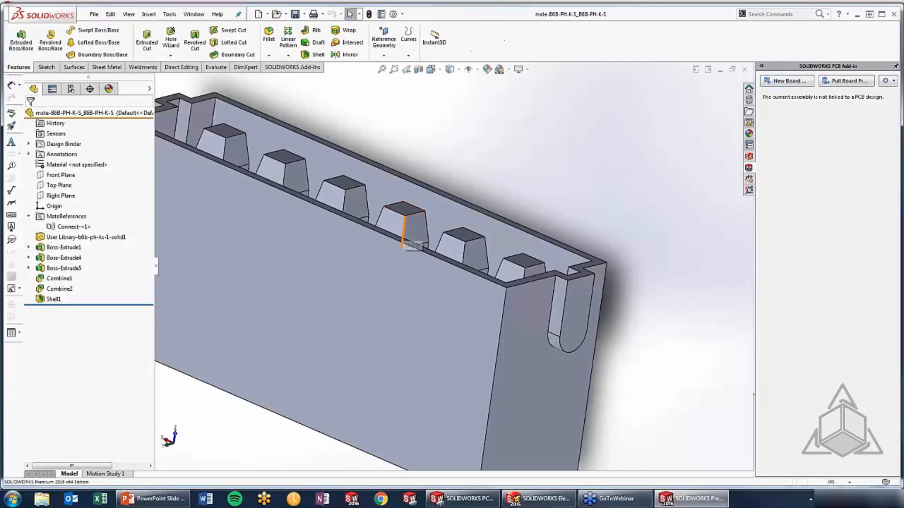
mouse_move(405, 242)
middle_down()
mouse_move(372, 210)
mouse_move(412, 250)
middle_up()
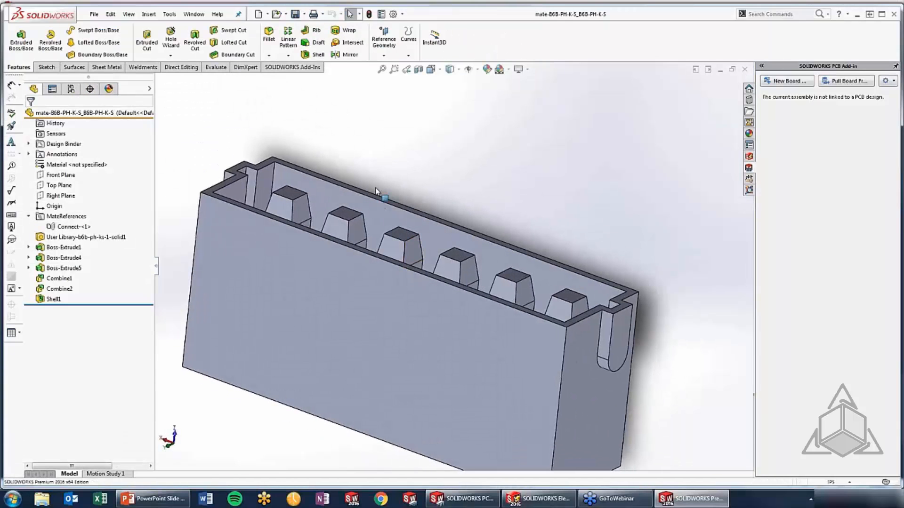
Step: Run the Electrical Component Wizard, skip its face and mate reference pages, and start Create Connection Point by Reference
click(169, 14)
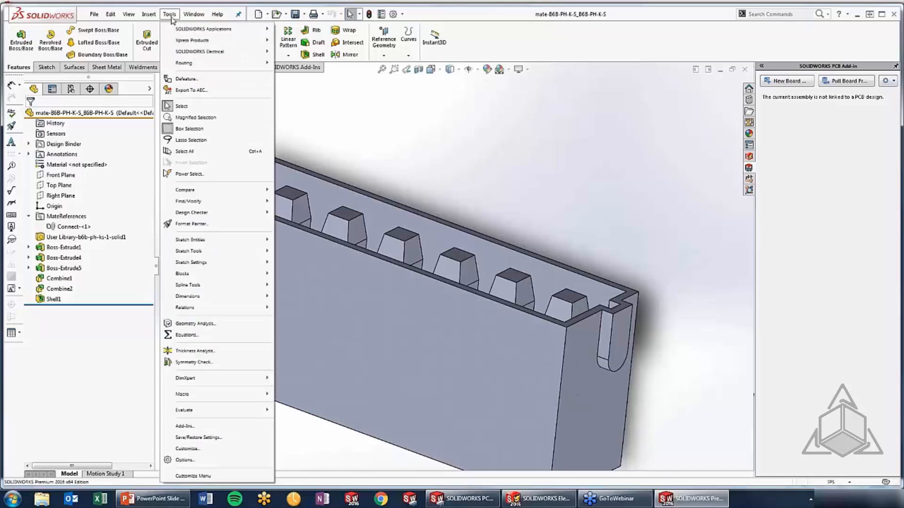
mouse_move(207, 53)
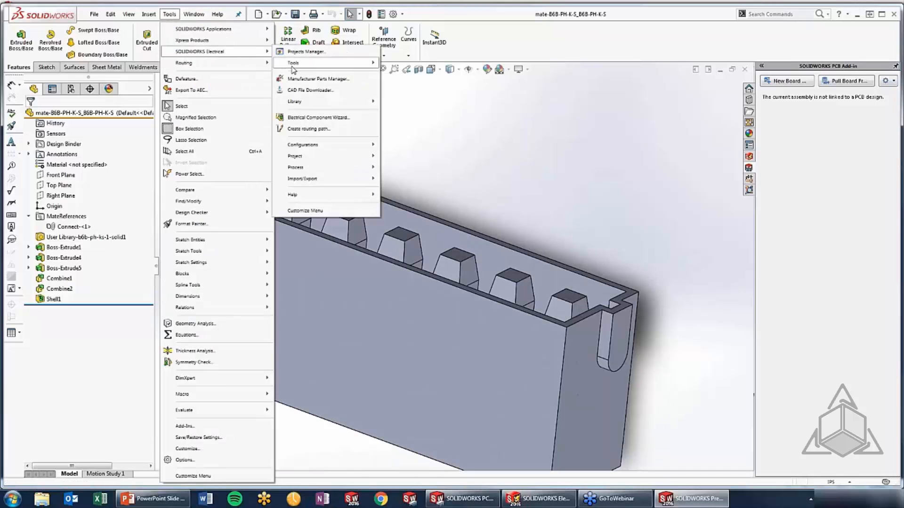
click(311, 117)
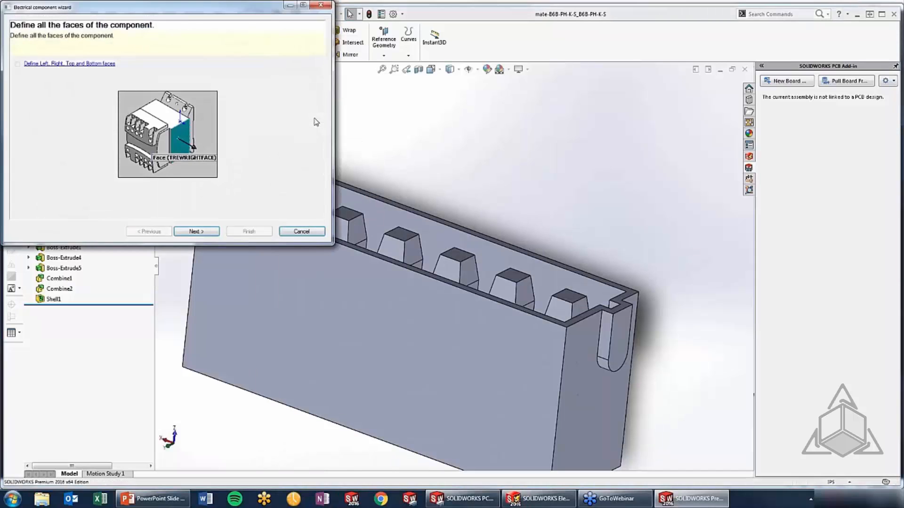
click(203, 232)
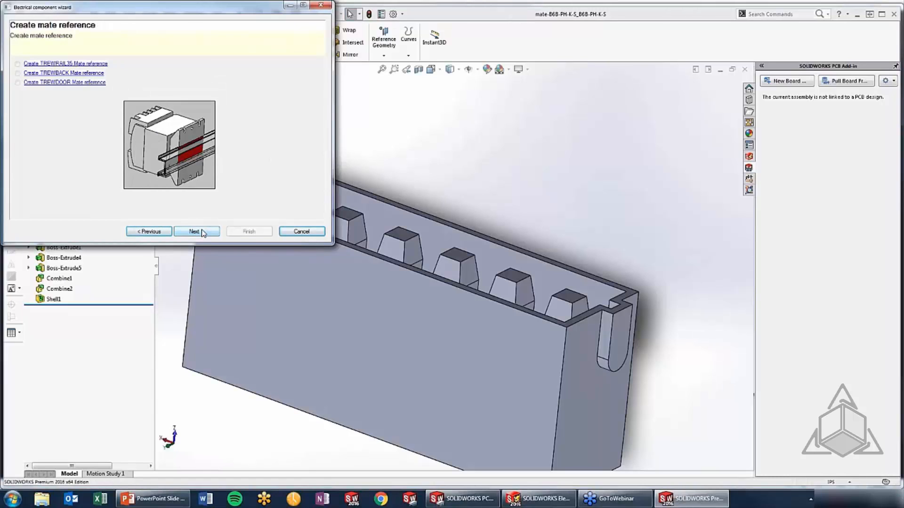
click(203, 232)
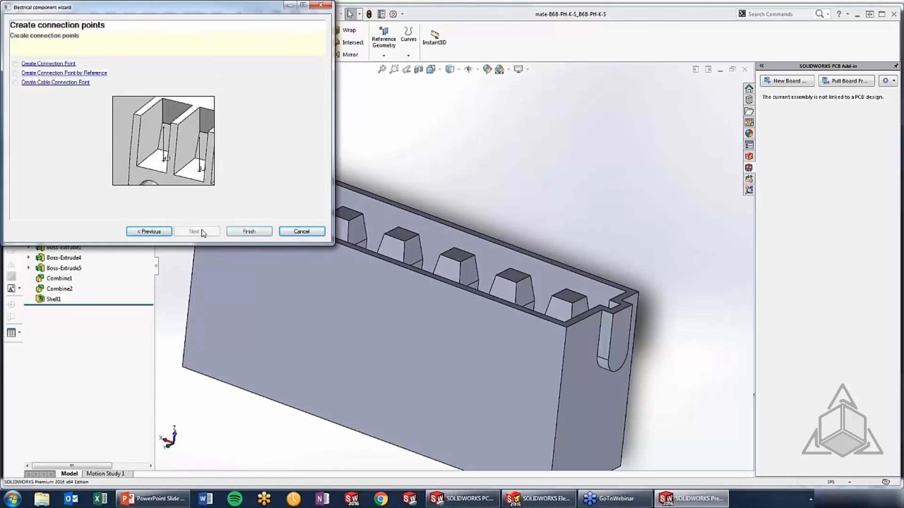
click(73, 74)
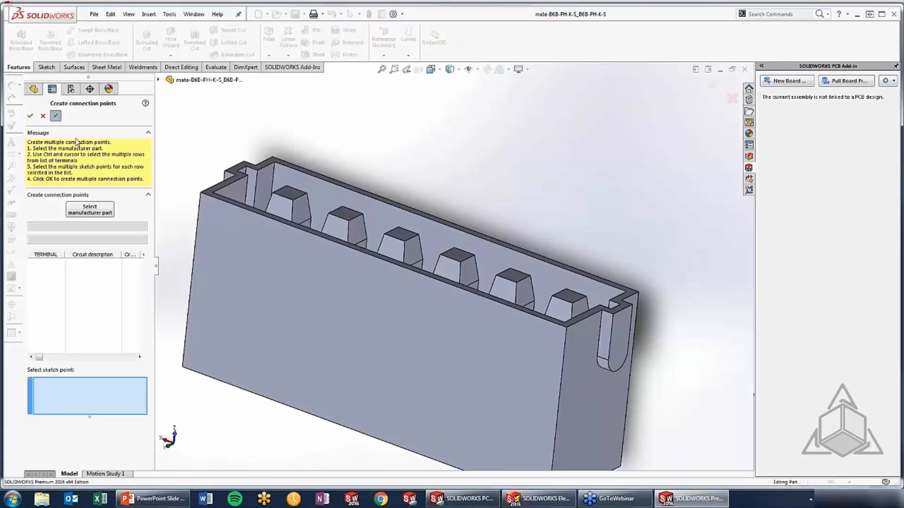
click(100, 208)
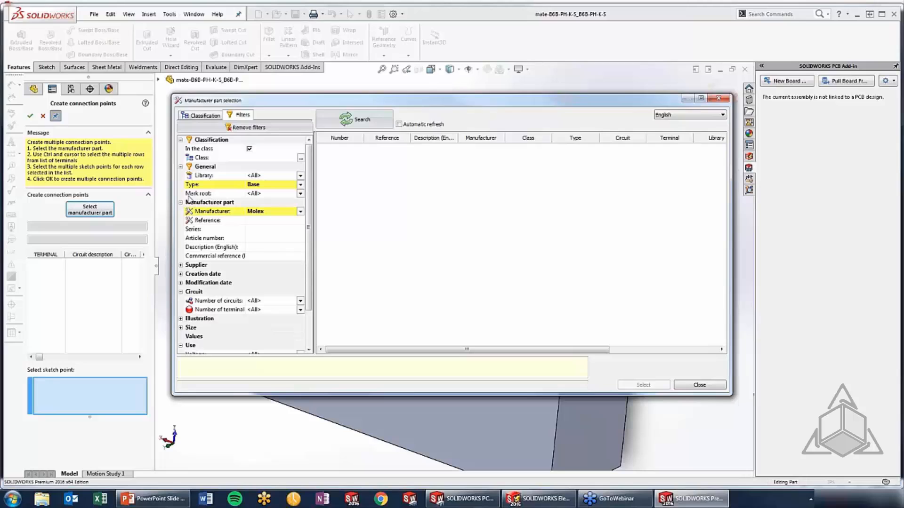
click(356, 120)
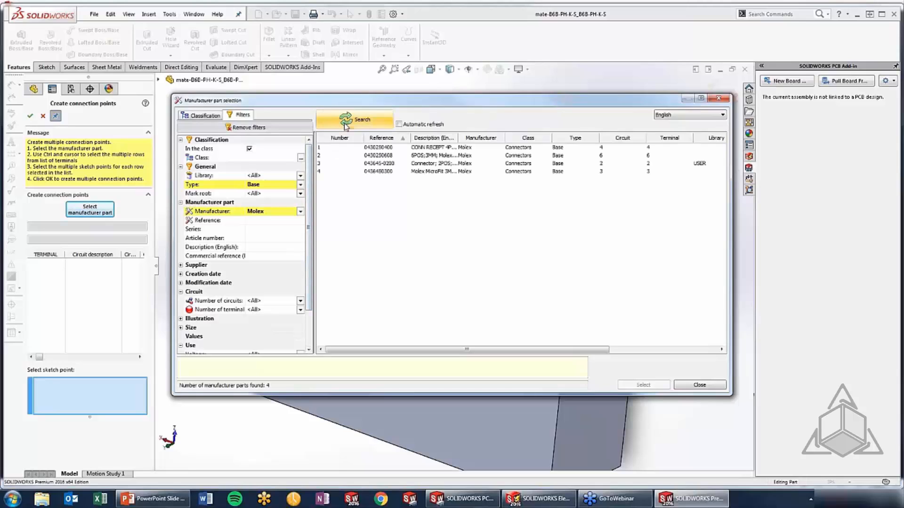
click(452, 157)
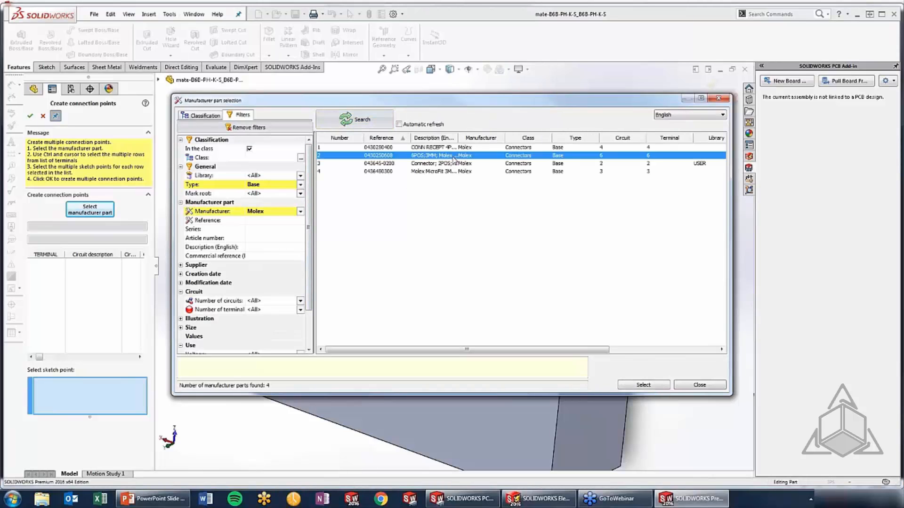
double_click(453, 158)
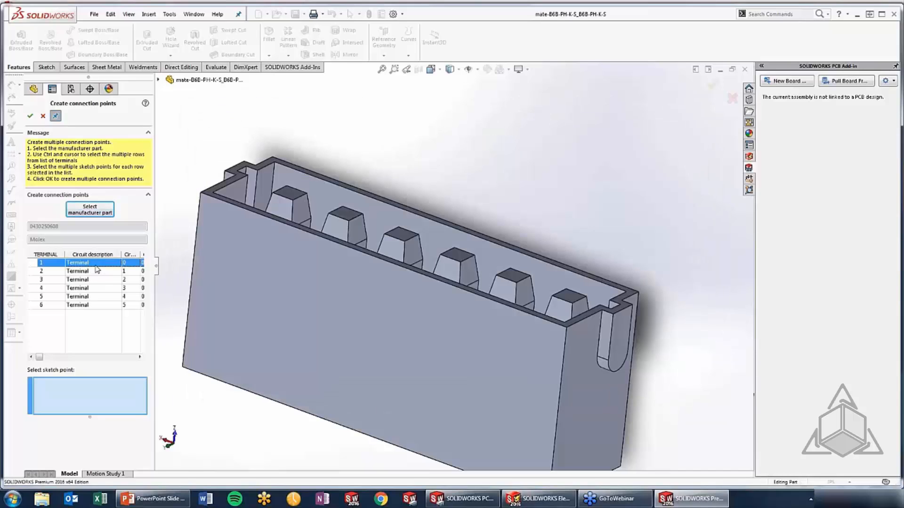
Step: Create connection points for terminals 1, 2 and 3 on the top faces of the first three pins, confirming new sketch points
click(290, 192)
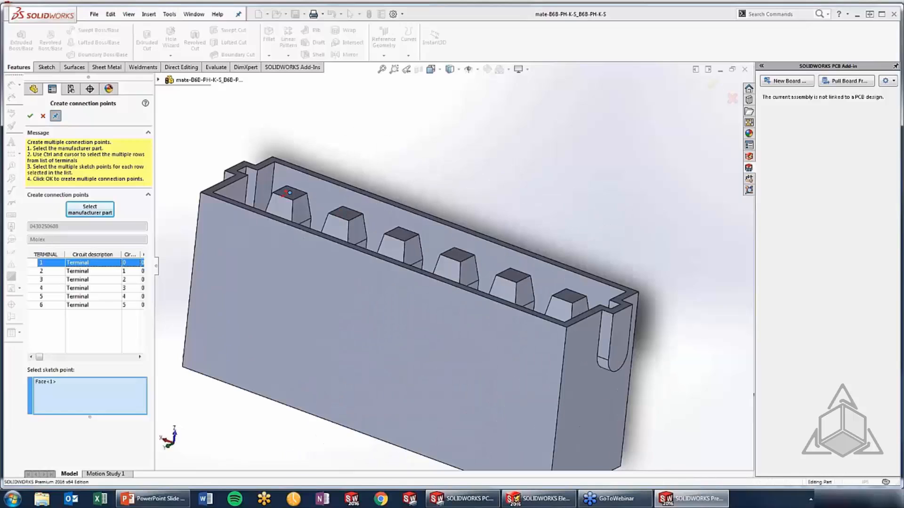
click(64, 273)
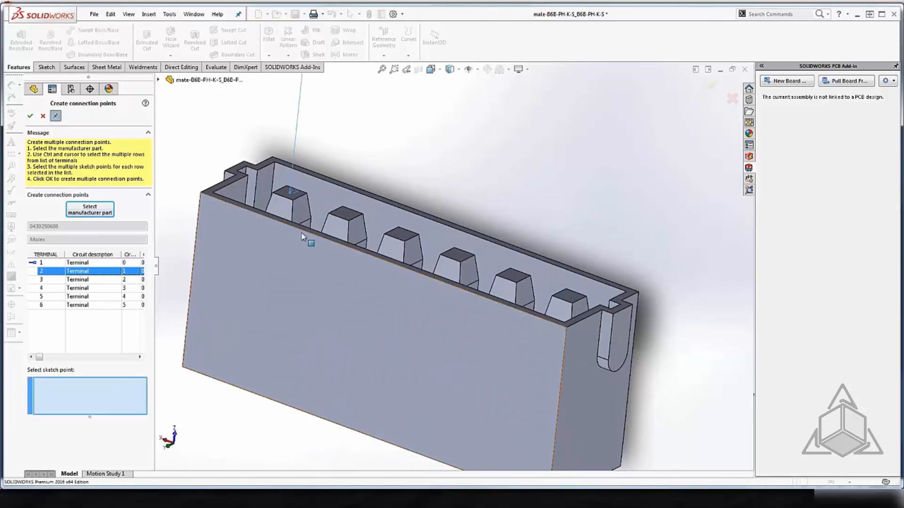
click(347, 214)
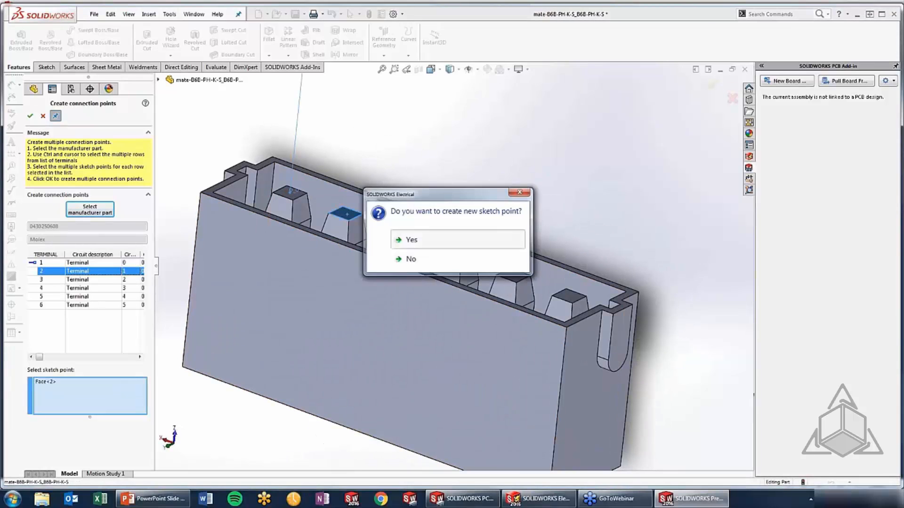
click(411, 240)
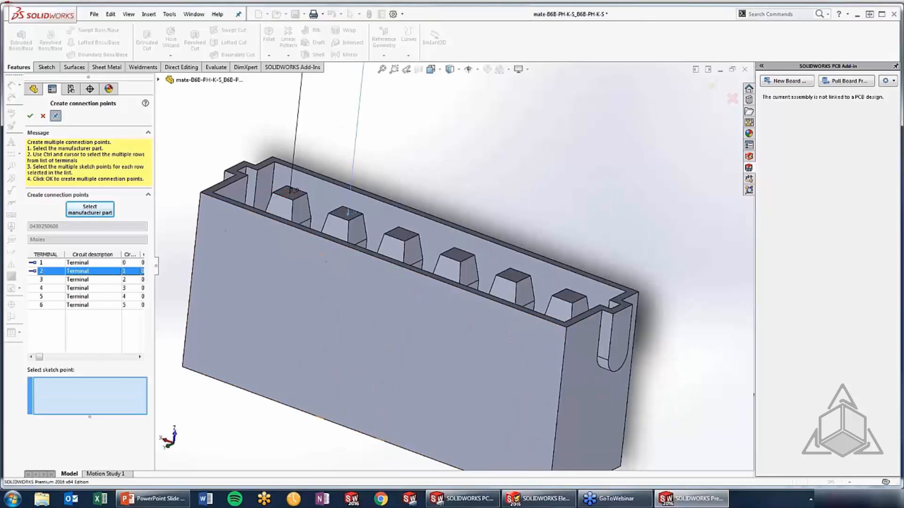
click(103, 280)
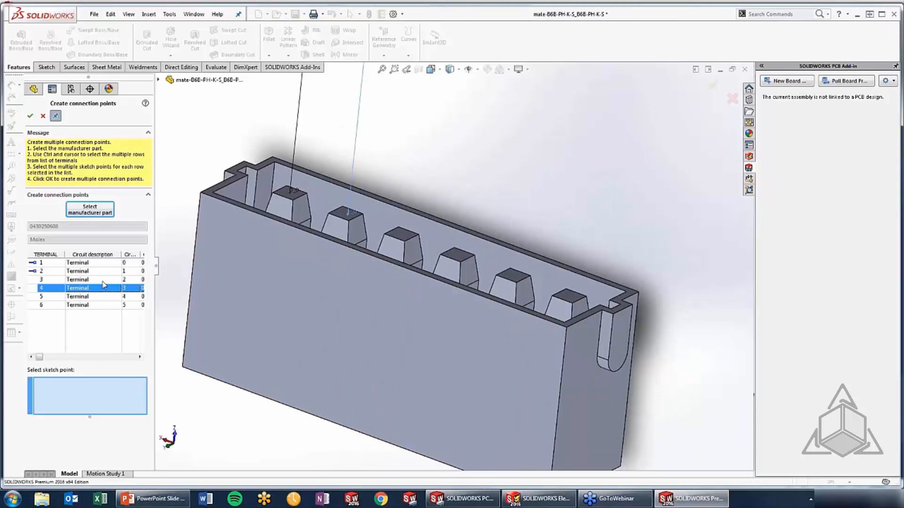
click(399, 236)
click(410, 239)
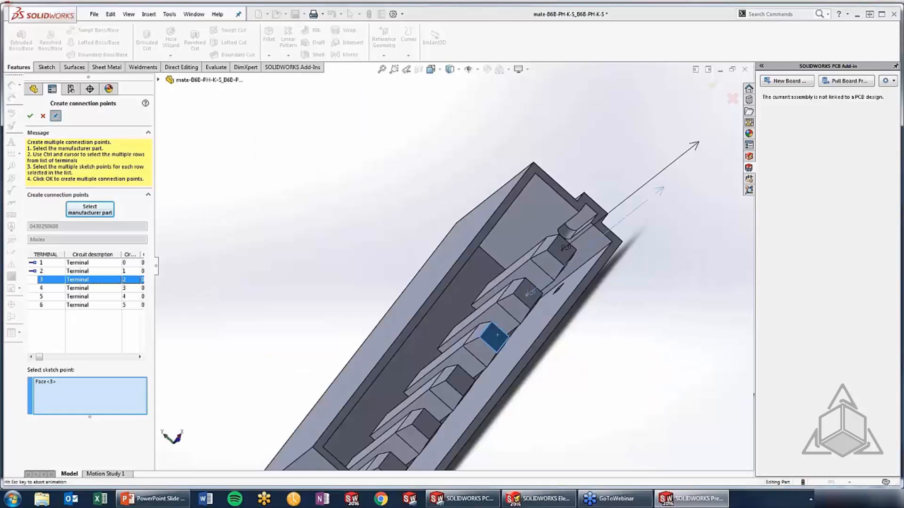
Step: Create connection points for terminals 4, 5 and 6 on the top faces of the remaining three pins, confirming new sketch points
click(77, 289)
click(447, 252)
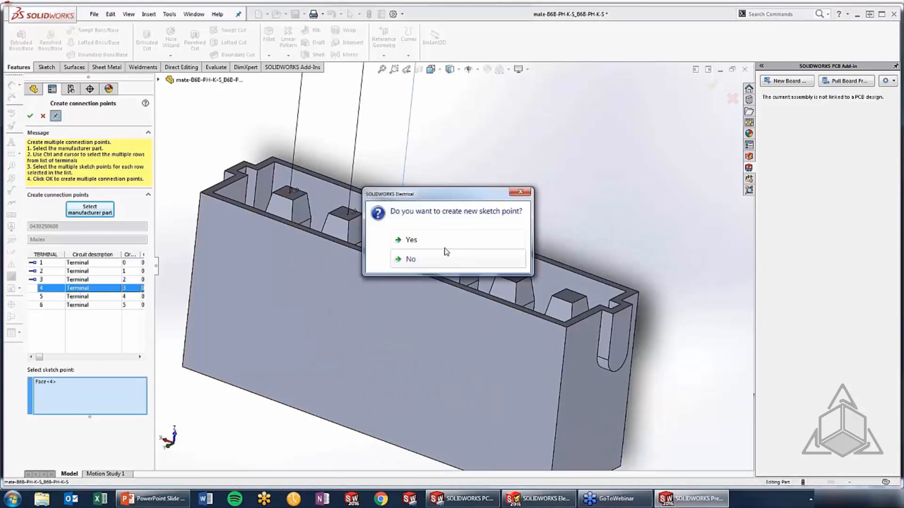
click(446, 244)
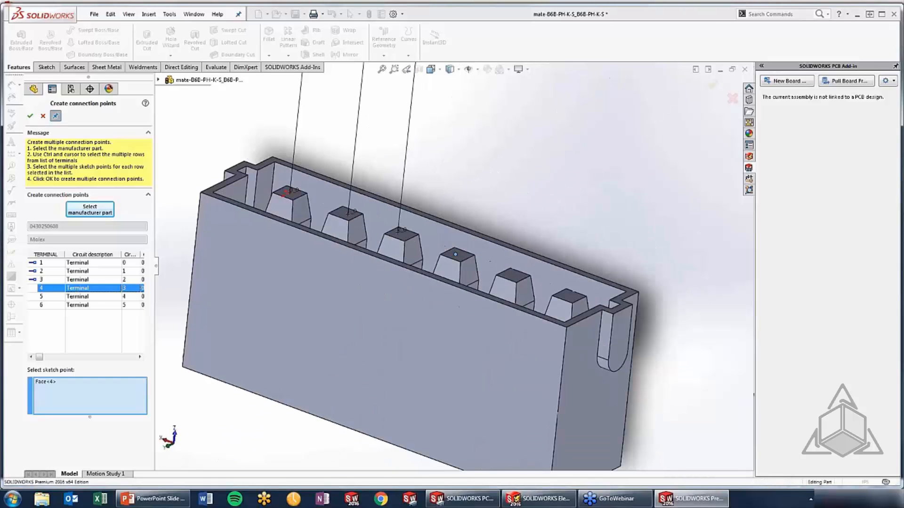
click(77, 297)
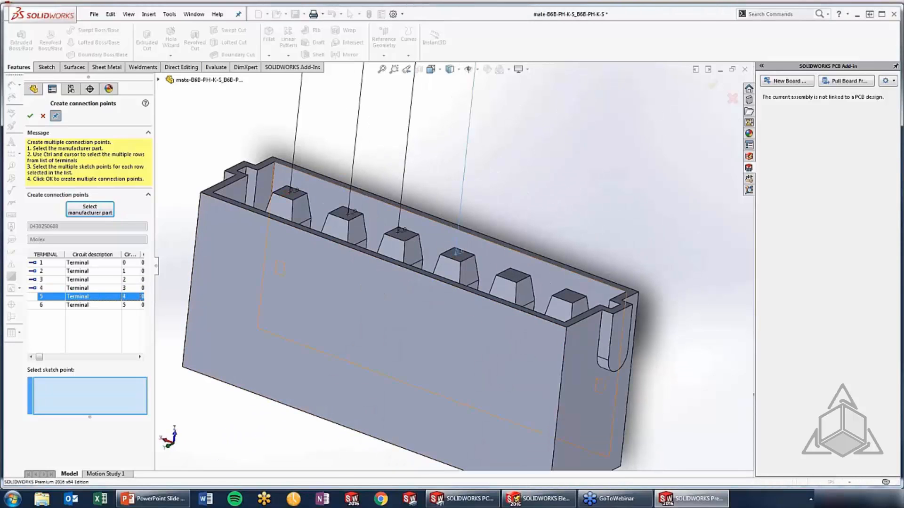
click(514, 281)
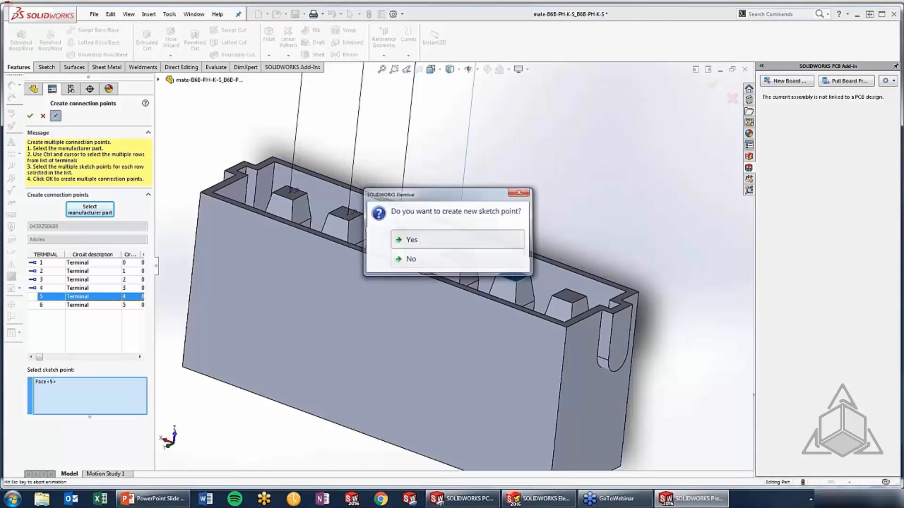
click(395, 238)
click(92, 306)
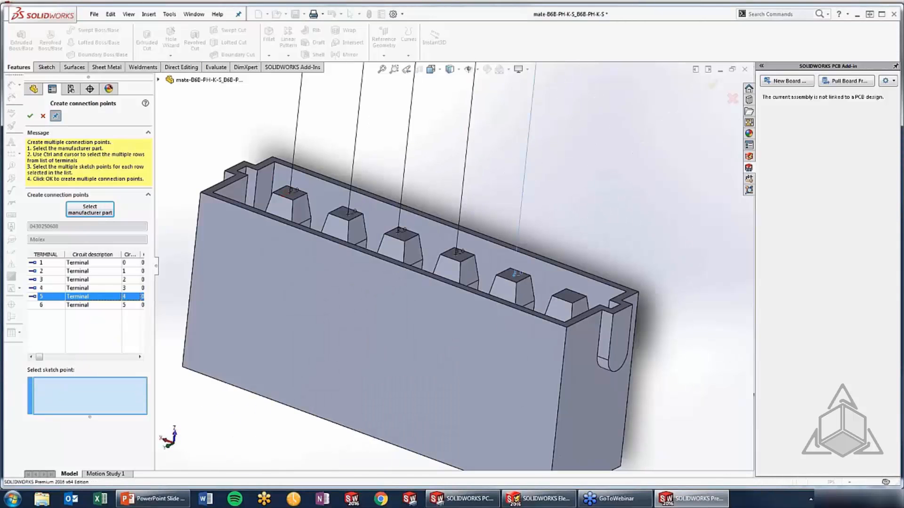
click(566, 302)
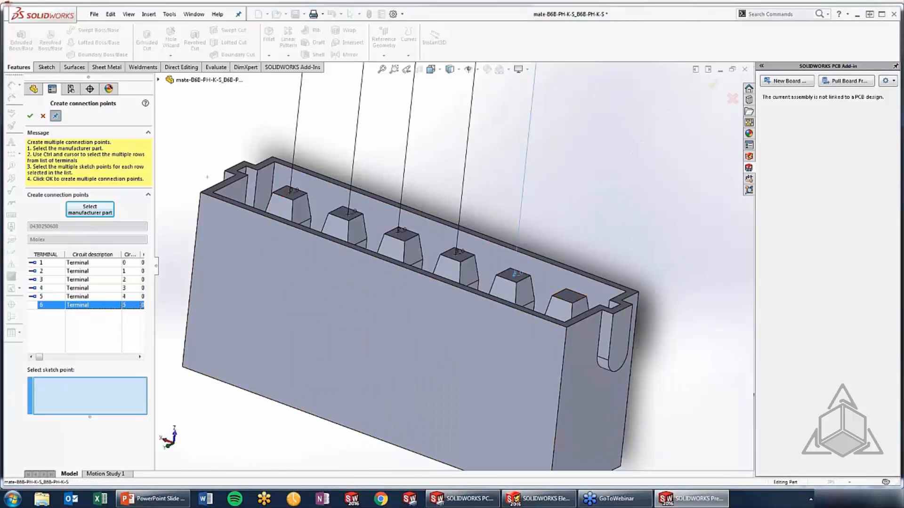
click(429, 238)
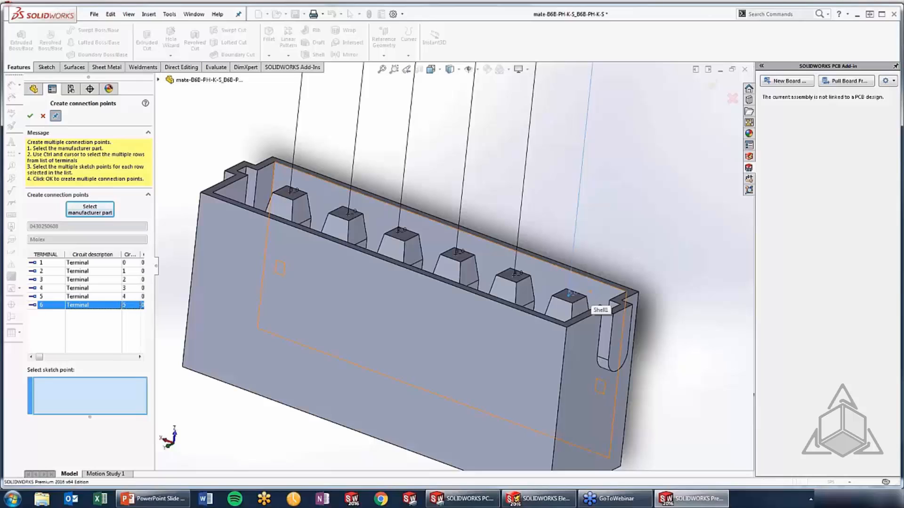
Step: Accept the terminal connection points and finish the Electrical Component Wizard
click(30, 117)
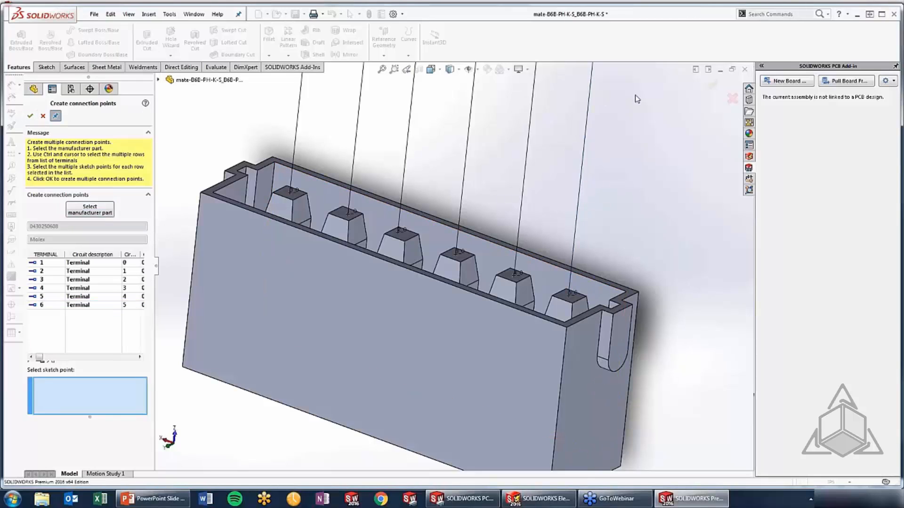
click(729, 100)
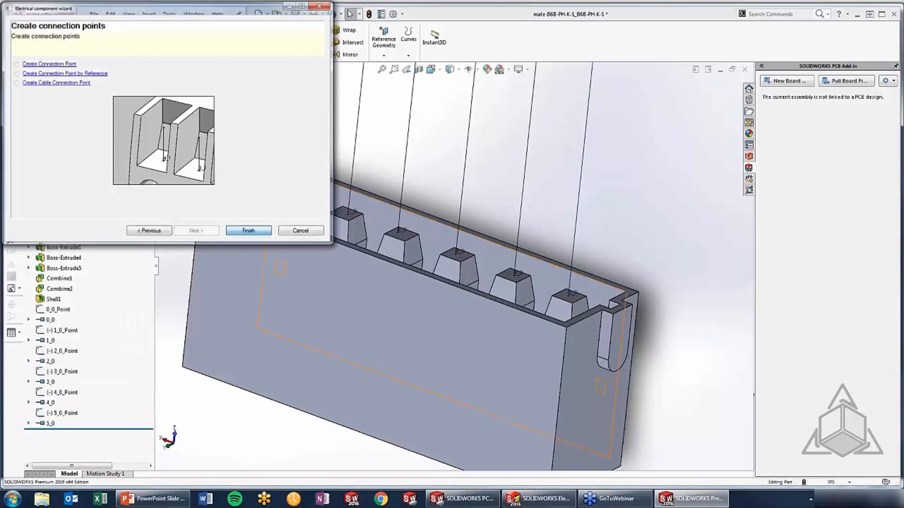
click(247, 230)
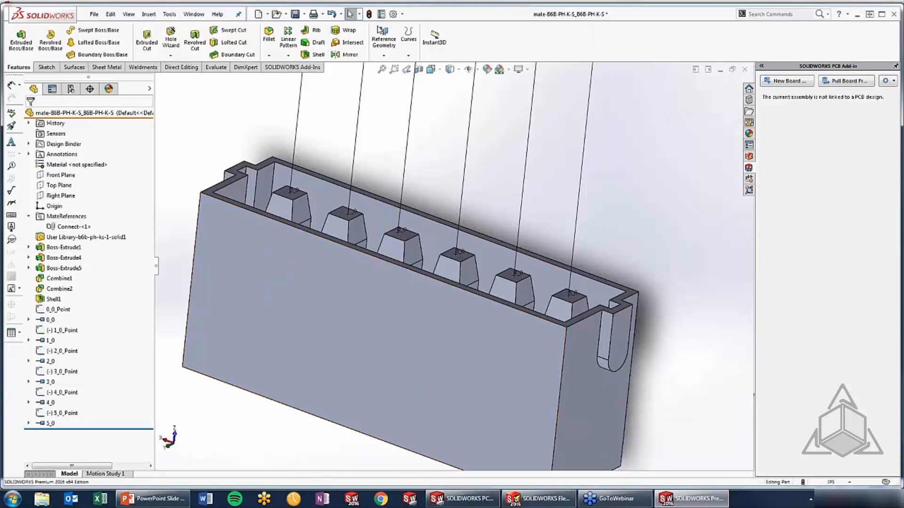
Step: Create a reference plane offset above the connector's top rim face
click(385, 41)
click(391, 67)
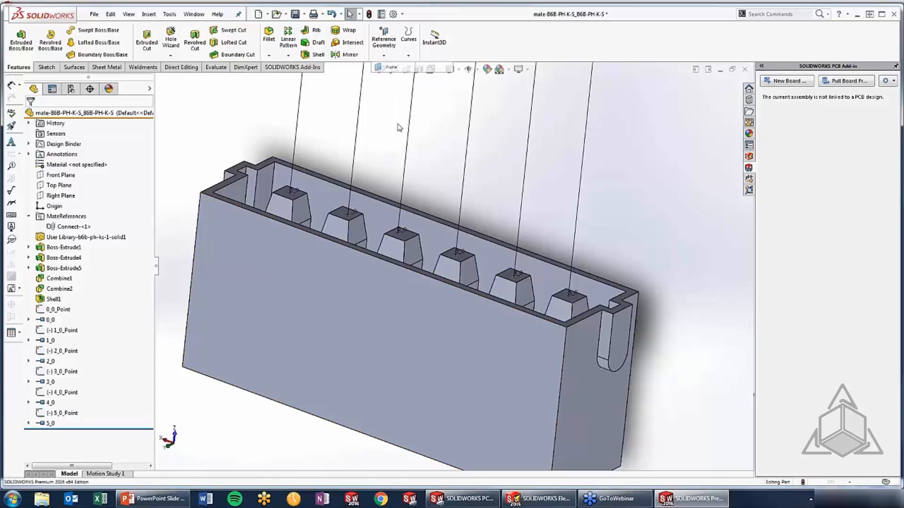
click(463, 286)
click(31, 117)
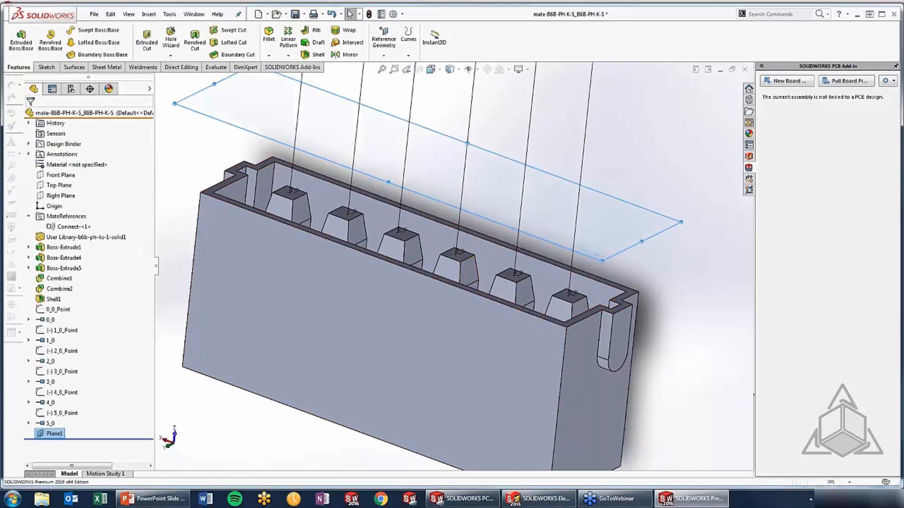
Step: Sketch a single point on the new plane near the connector's middle, at about X -0.19, Y 0.01 in, and exit the sketch
click(292, 96)
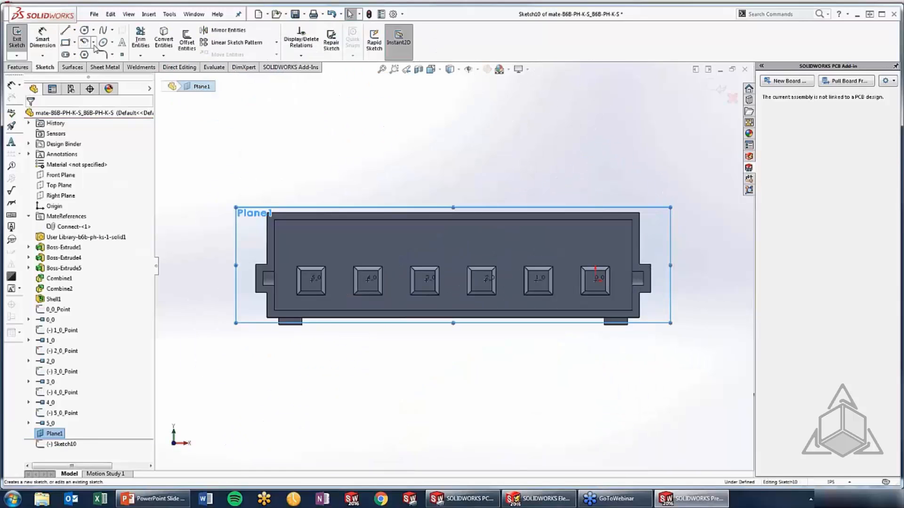
click(123, 55)
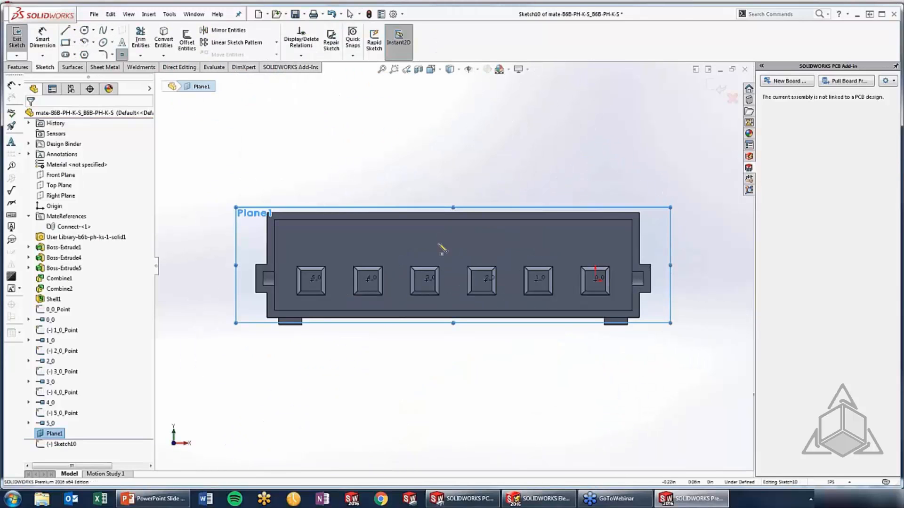
click(456, 273)
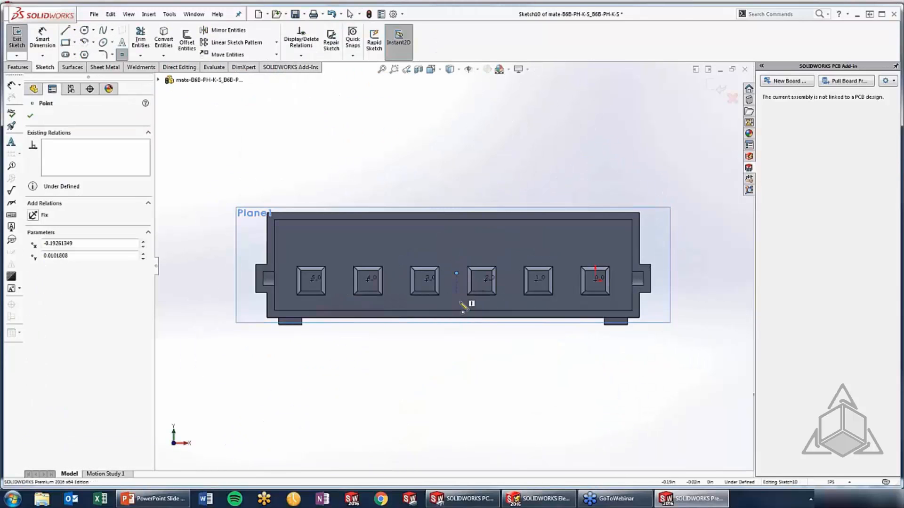
click(713, 91)
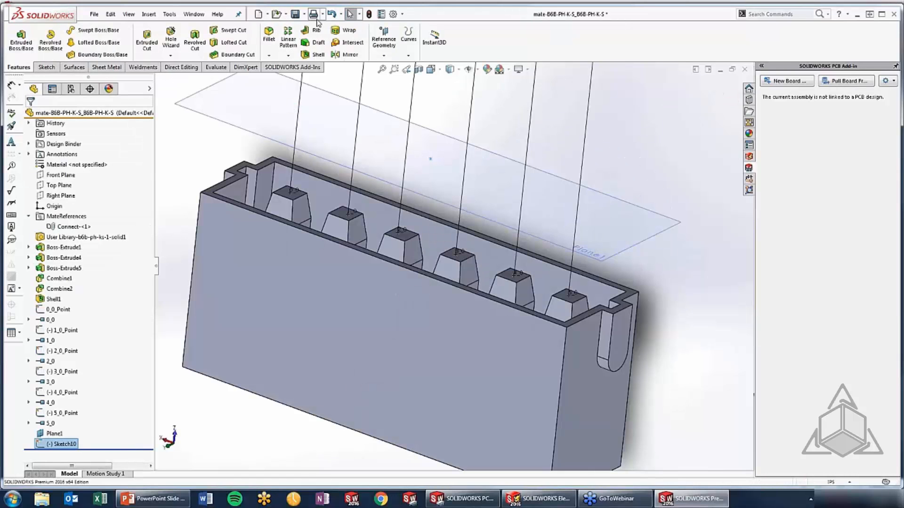
Step: Run the Electrical Component Wizard again, create a cable connection point at the new sketch point, and finish the wizard
click(170, 13)
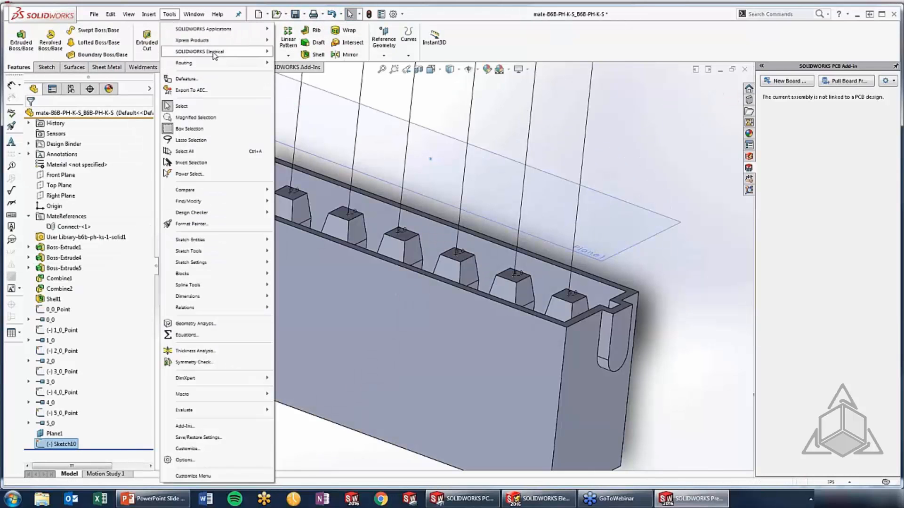
mouse_move(214, 52)
click(318, 117)
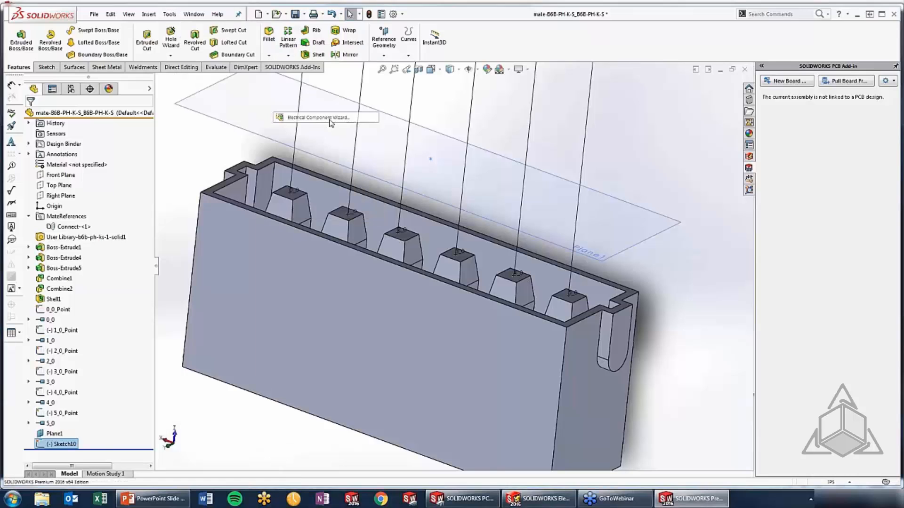
click(200, 235)
click(199, 234)
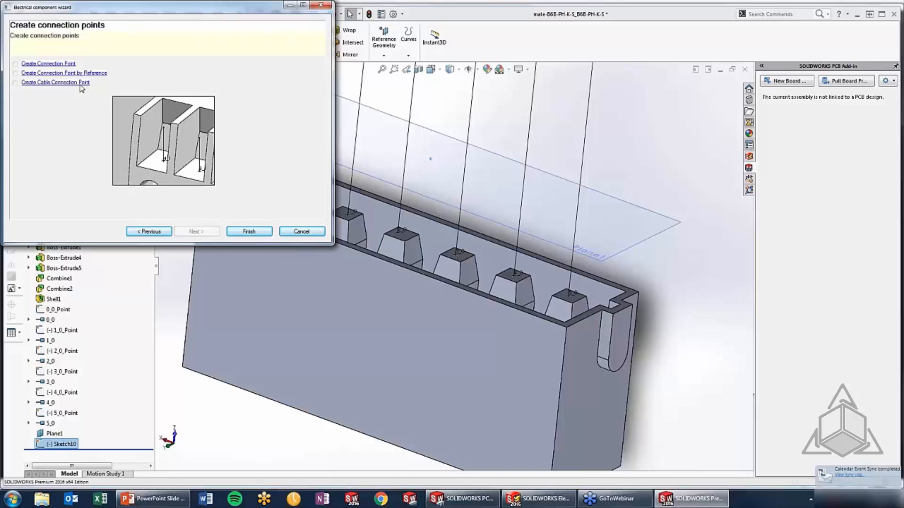
click(431, 160)
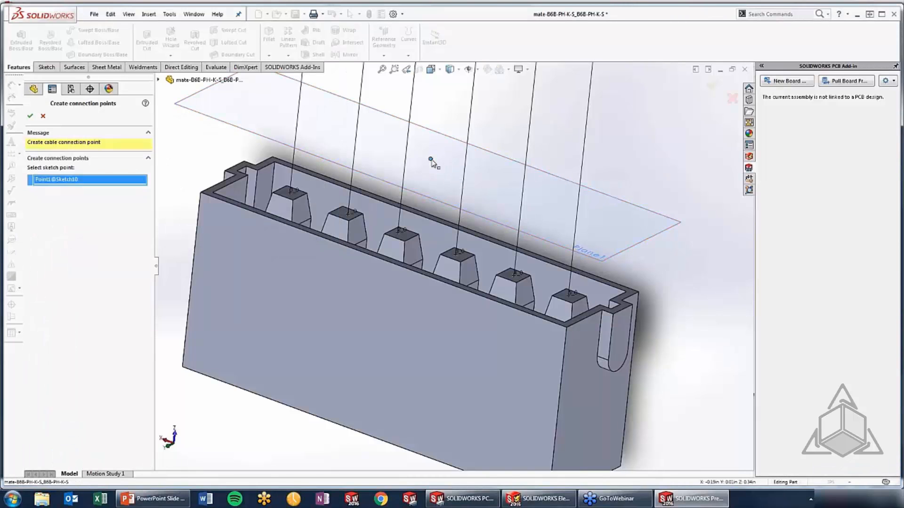
click(29, 117)
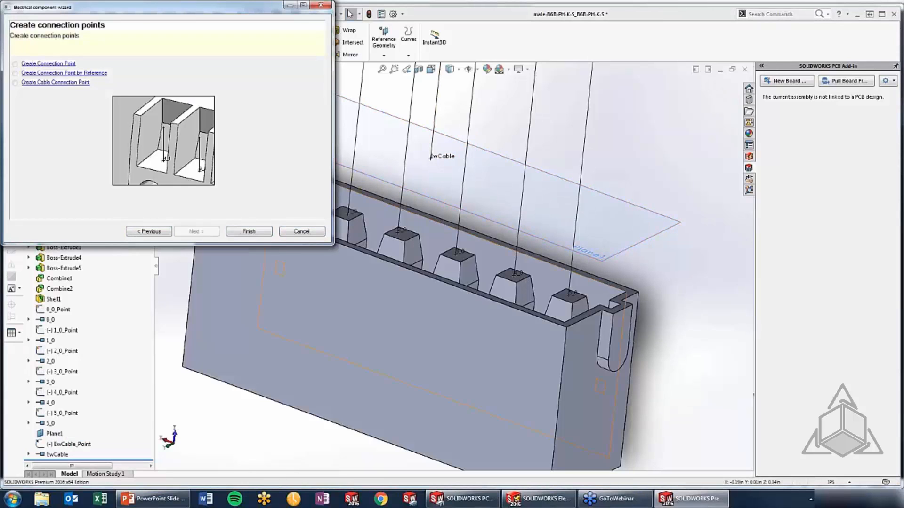
click(256, 232)
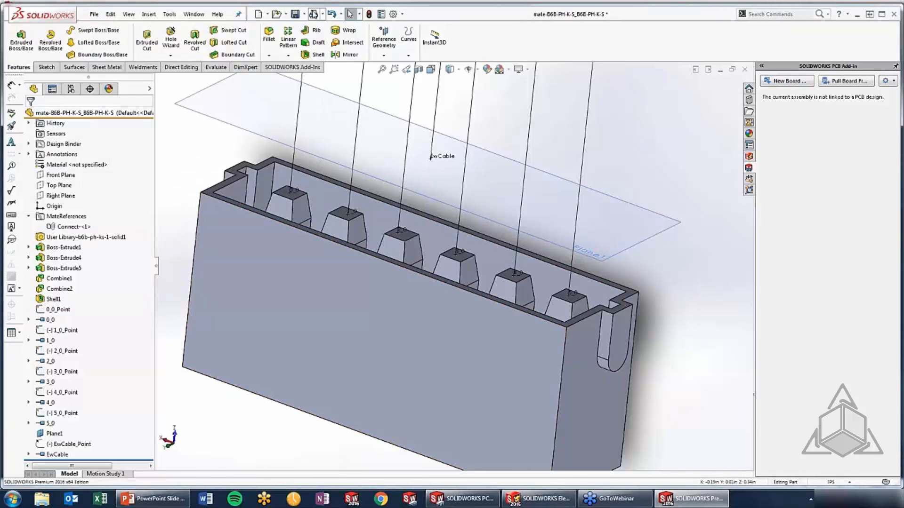
Step: Save the mating connector part and close it to return to the assembly
click(294, 15)
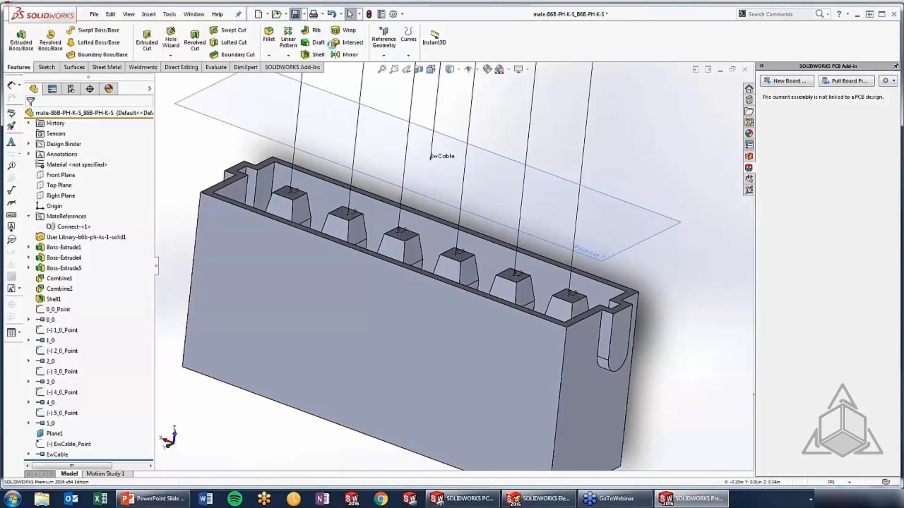
click(746, 69)
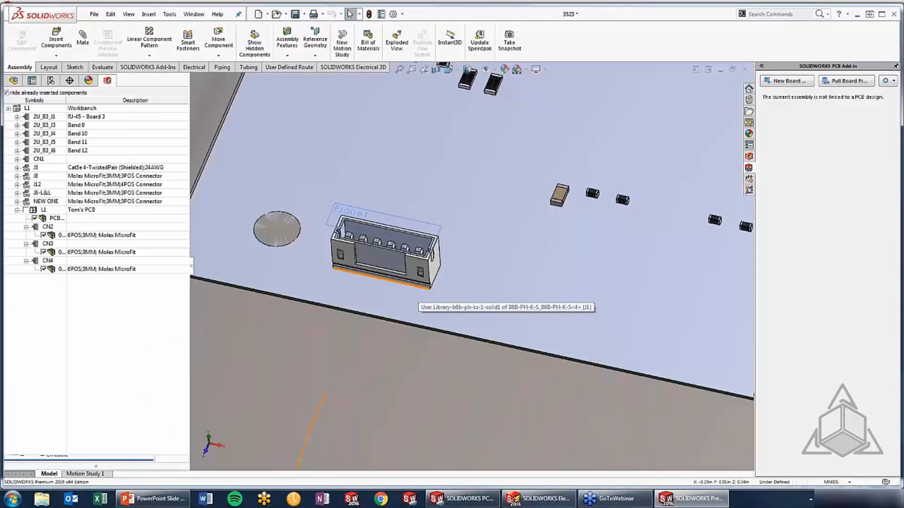
Step: Inspect the updated mating connector in its header on the PCB, up close and in relation to the neighbouring header
scroll(379, 252, down, 5)
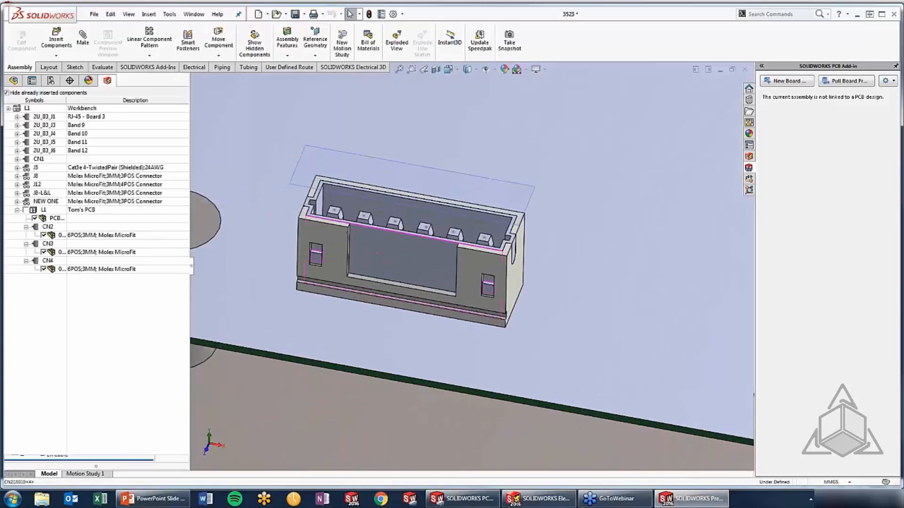
scroll(402, 258, up, 6)
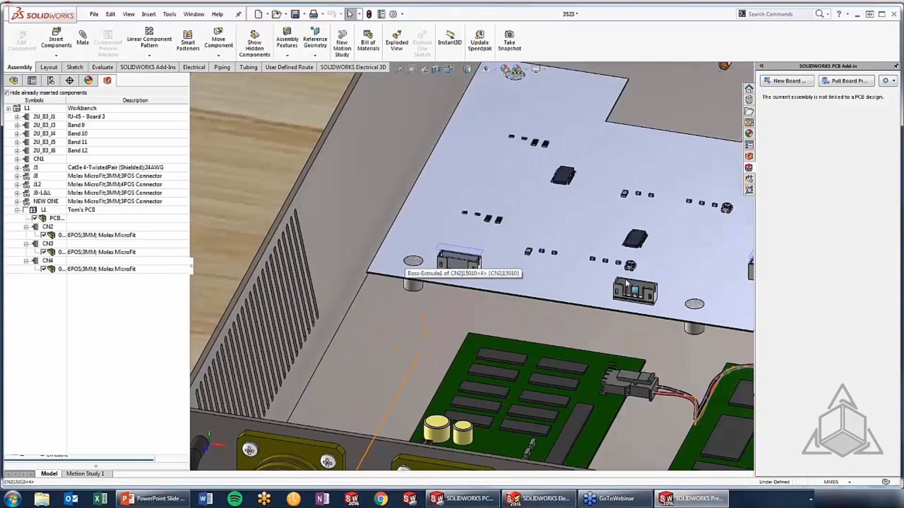
scroll(662, 268, down, 6)
scroll(625, 174, up, 3)
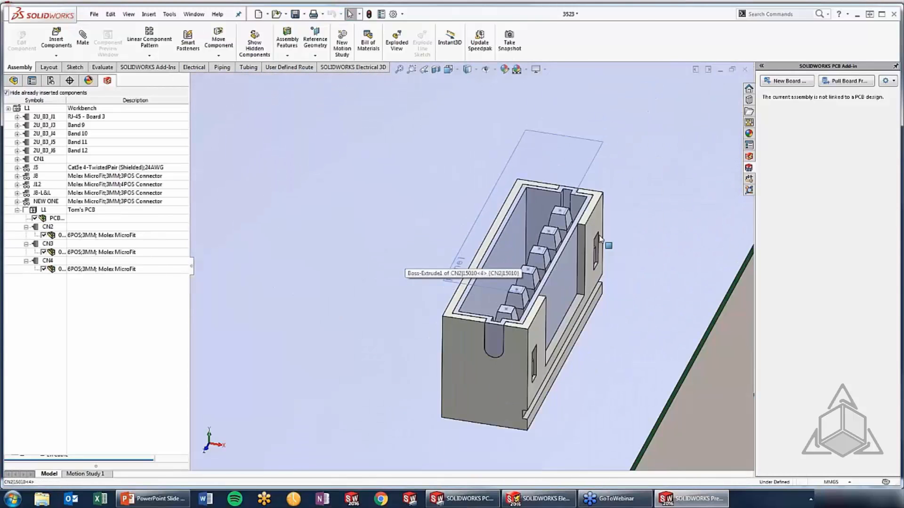
scroll(624, 174, up, 3)
scroll(504, 280, down, 6)
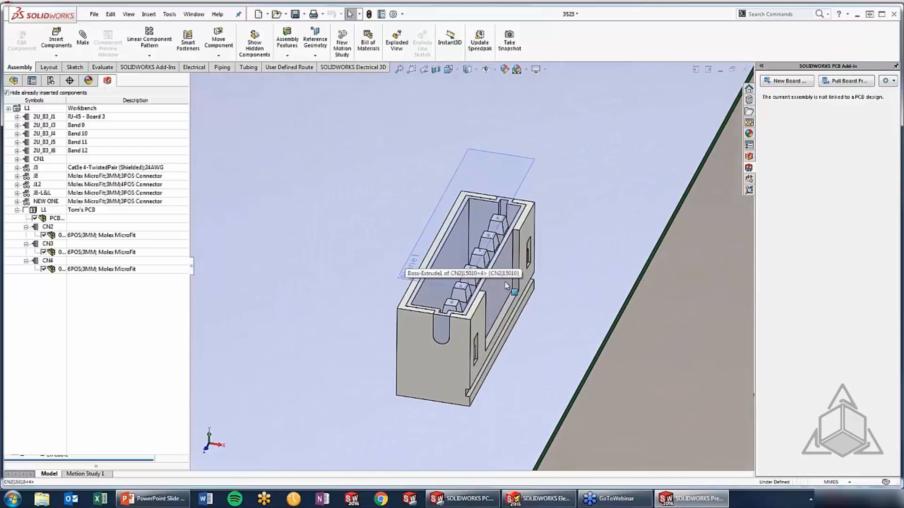
click(494, 70)
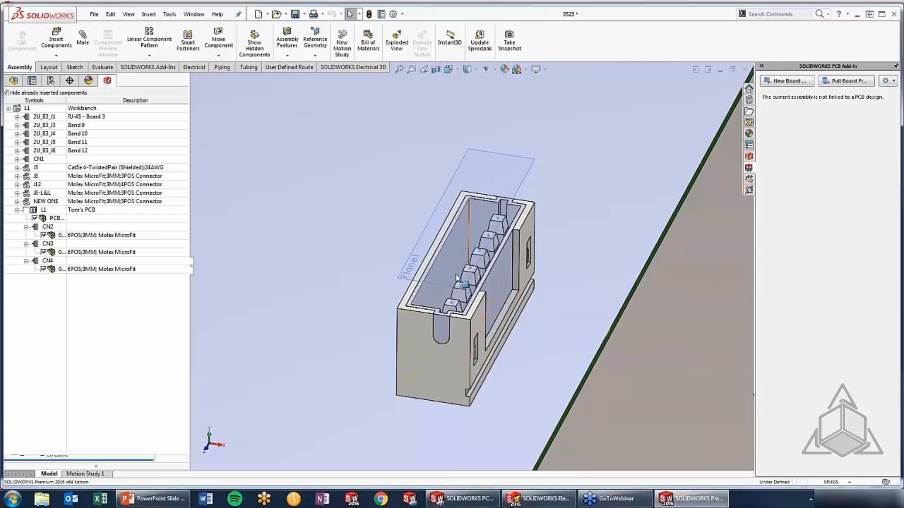
Step: Hide the reference planes in the assembly view so the connector's plane no longer covers the PCB connectors
scroll(459, 276, down, 5)
middle_drag(488, 228, 404, 273)
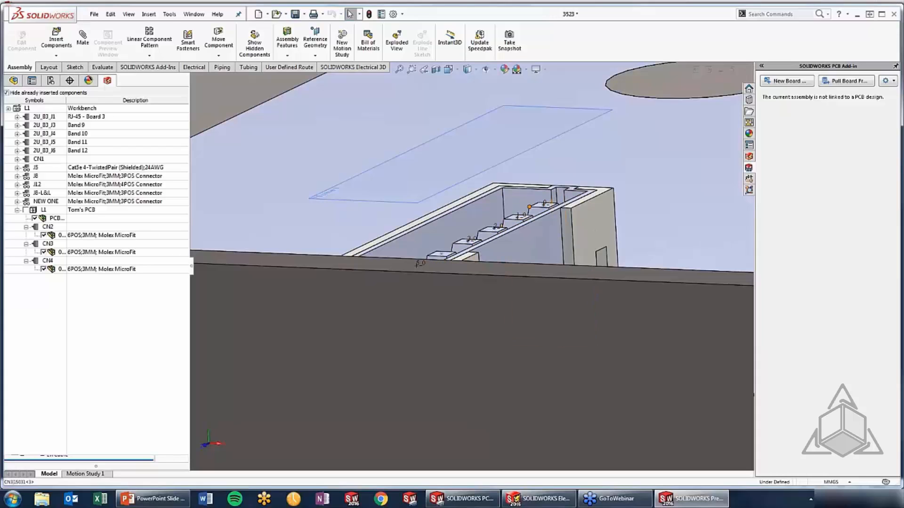
click(486, 70)
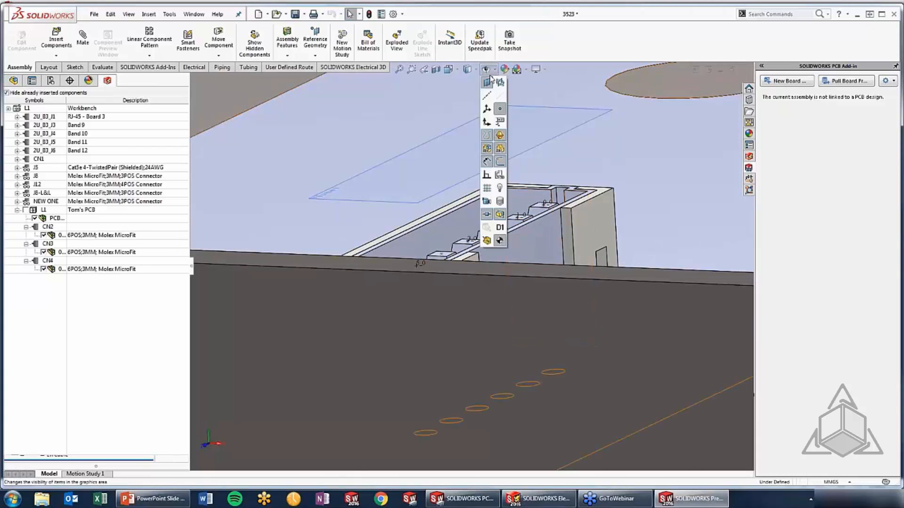
click(488, 82)
click(407, 215)
scroll(501, 223, up, 6)
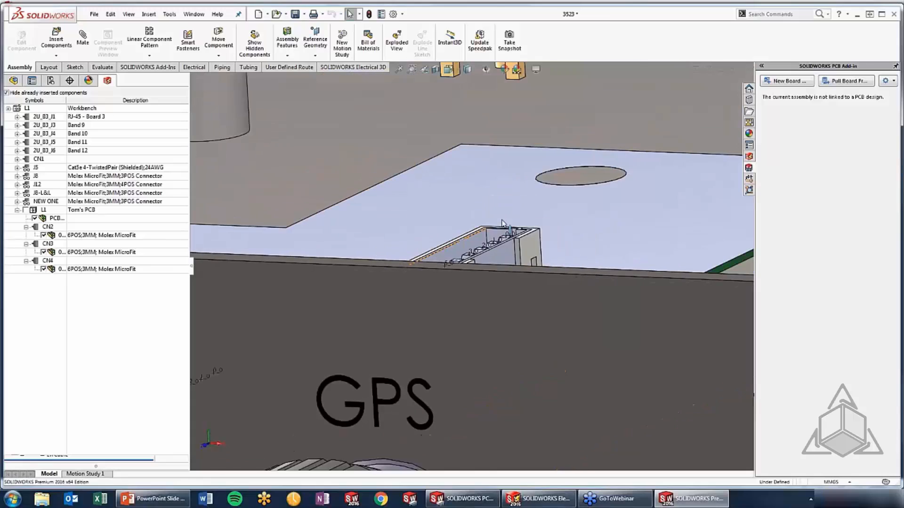
Step: Open the EW_PATH1 routing path sketch for editing from its loose segment between the PCB and the power supply
middle_drag(500, 228, 487, 293)
scroll(479, 286, up, 10)
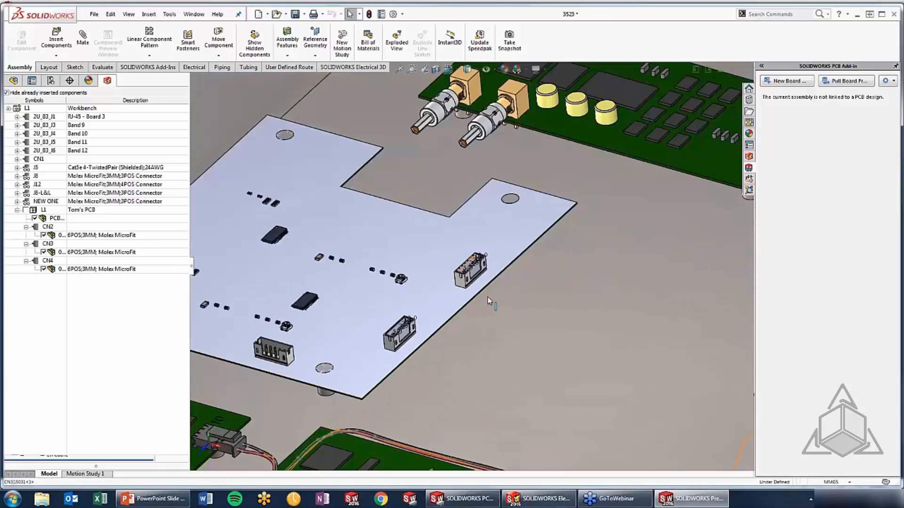
scroll(471, 284, up, 5)
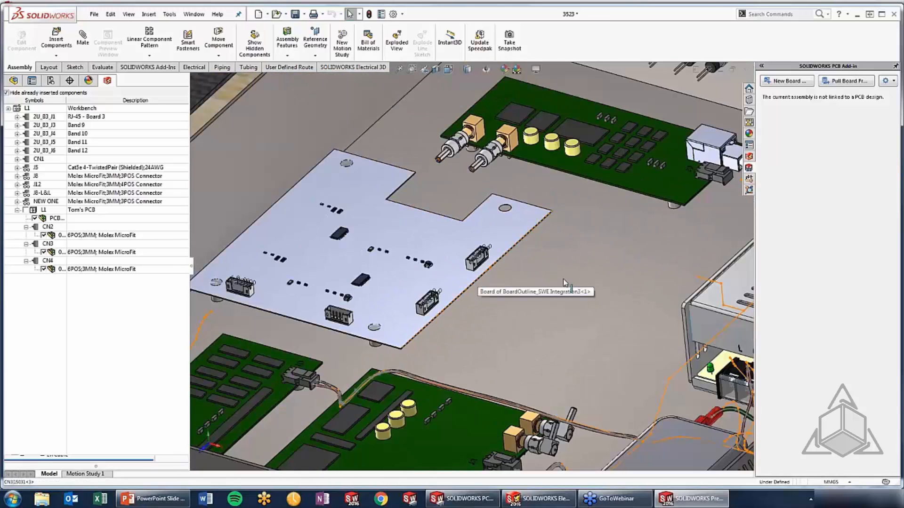
scroll(581, 290, down, 3)
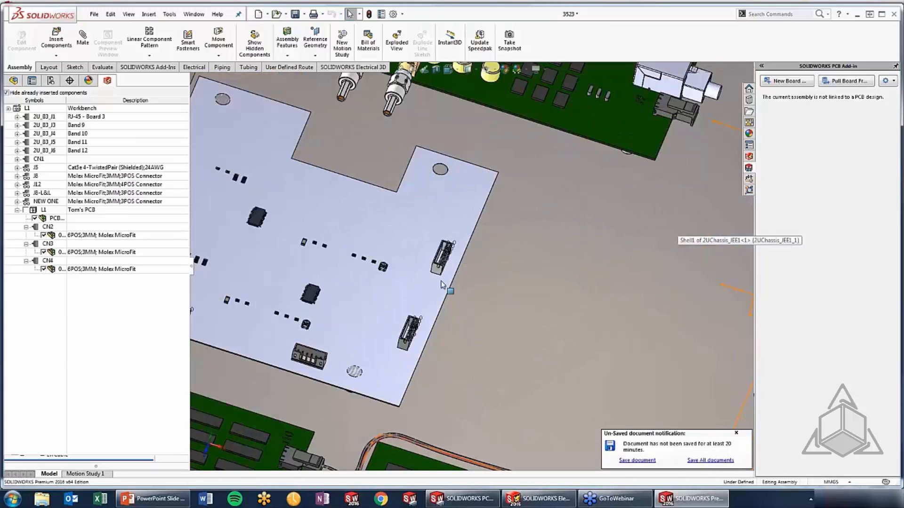
scroll(688, 299, down, 3)
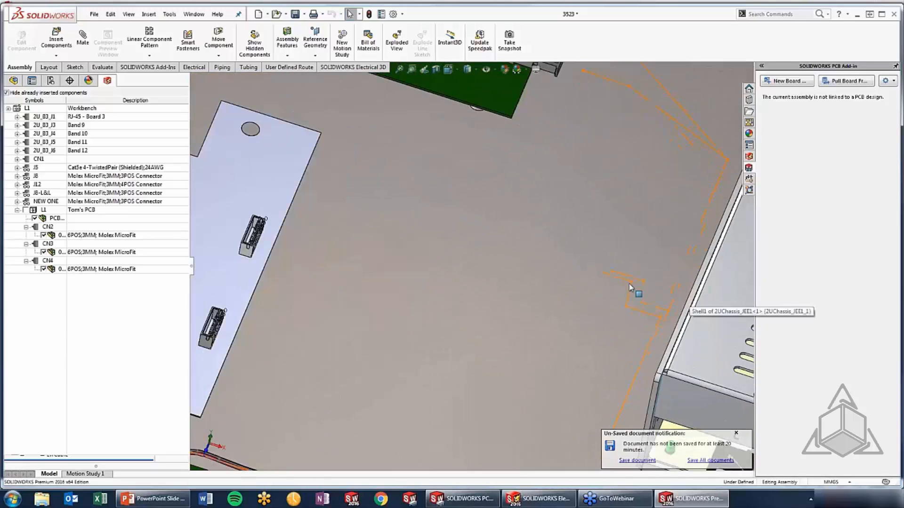
click(605, 272)
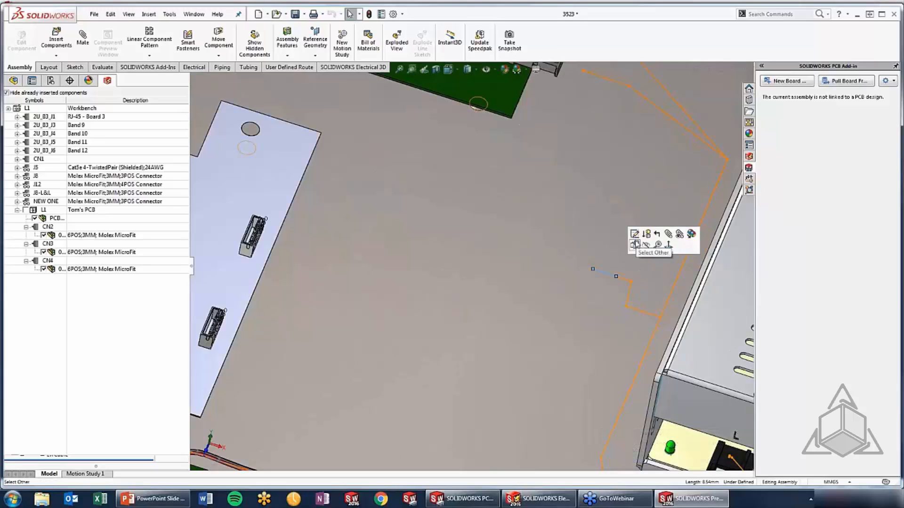
double_click(605, 272)
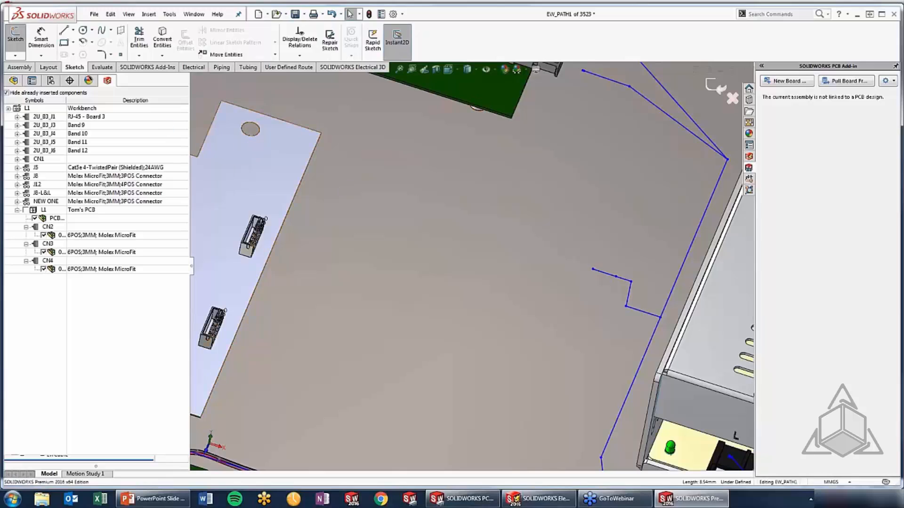
Step: Extend the path's loose end with three connected lines: toward the PCB, along its edge, and about 18 mm up beside the nearer edge connector
click(63, 30)
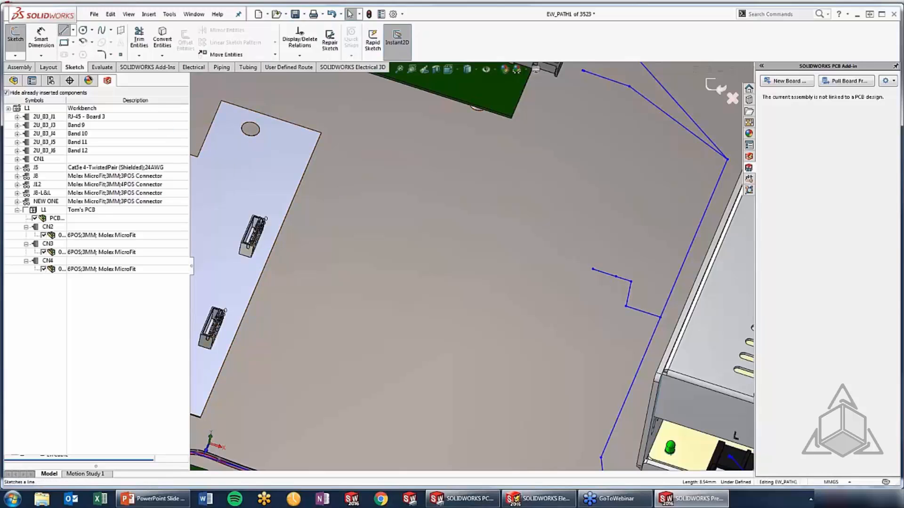
click(593, 270)
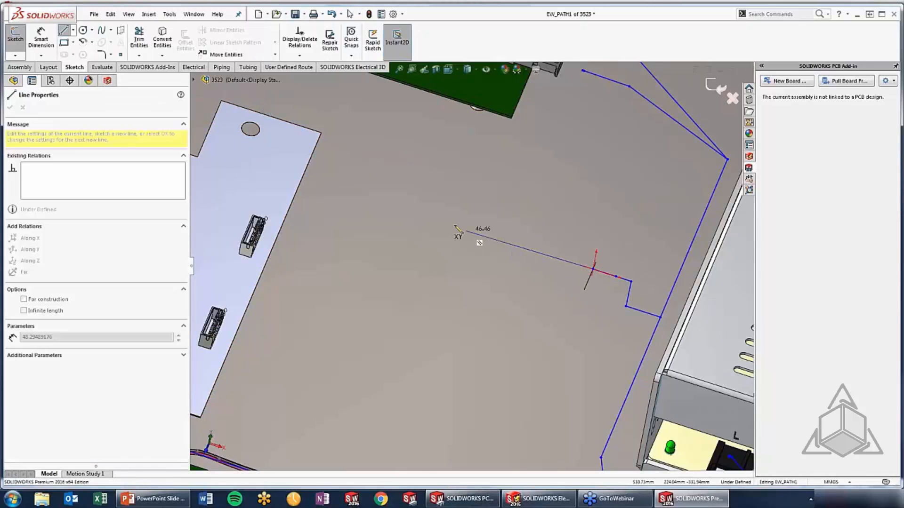
click(345, 189)
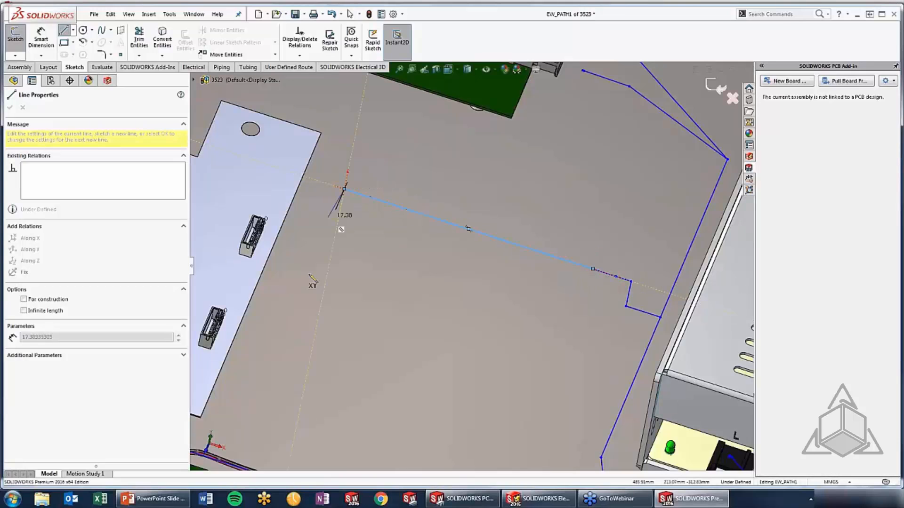
click(263, 380)
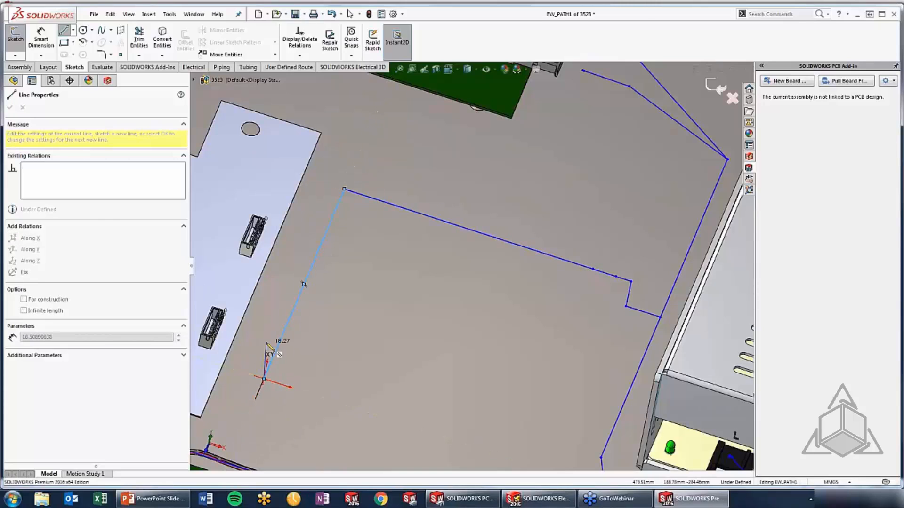
click(270, 346)
key(Escape)
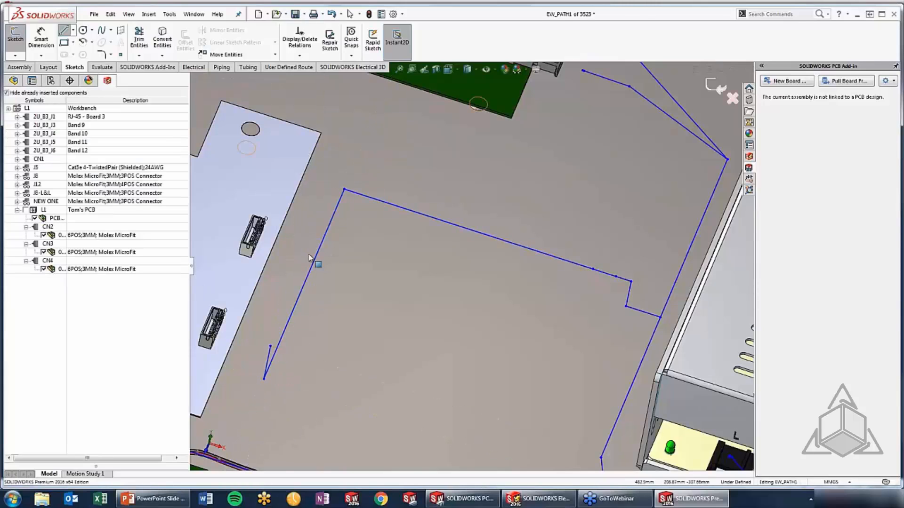
Step: Sketch a branch line about 18 mm long upward from the segment along the board edge, beside the other edge connector
key(Return)
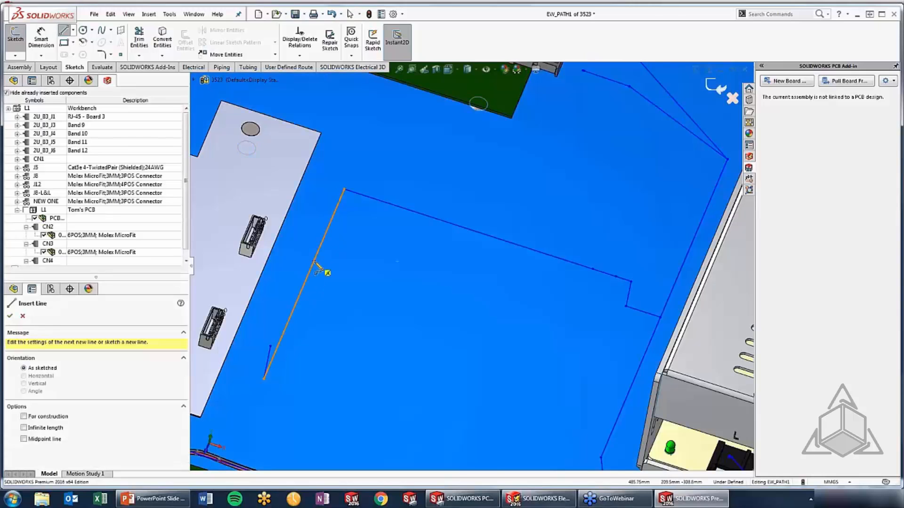
click(320, 256)
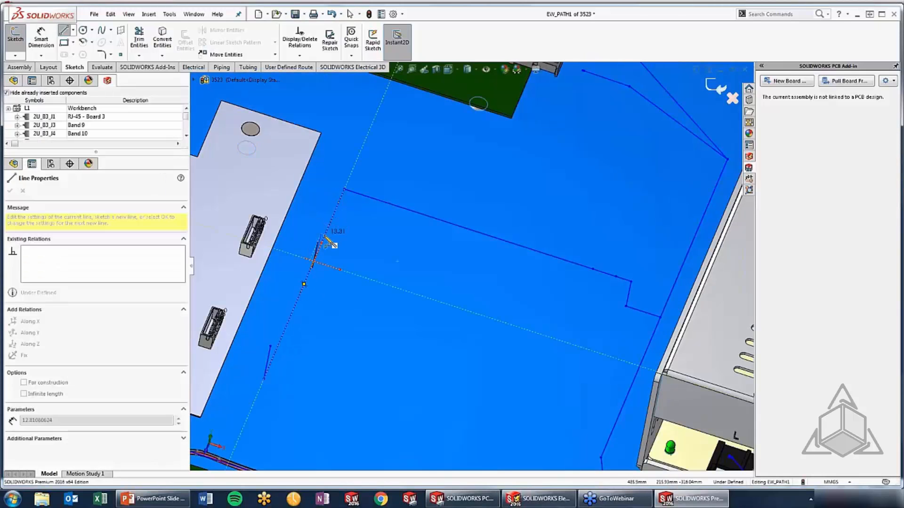
middle_drag(323, 242, 304, 202)
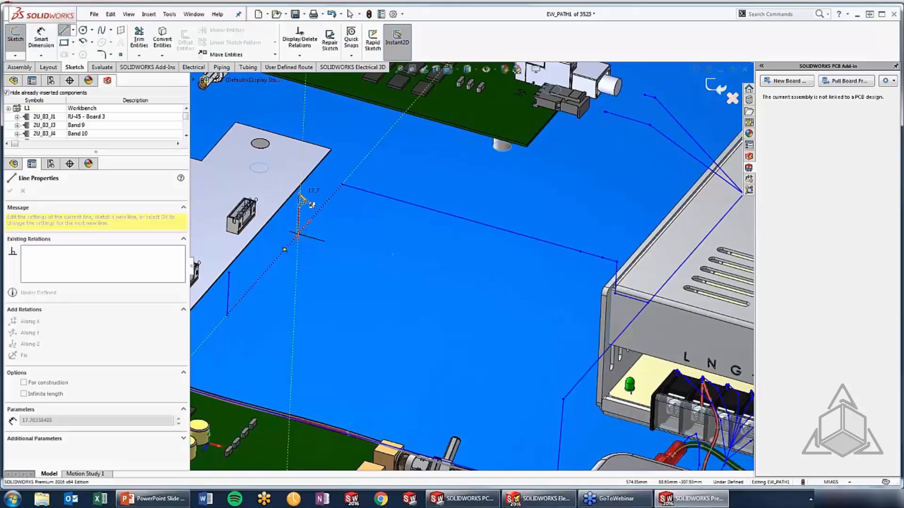
click(300, 193)
key(Escape)
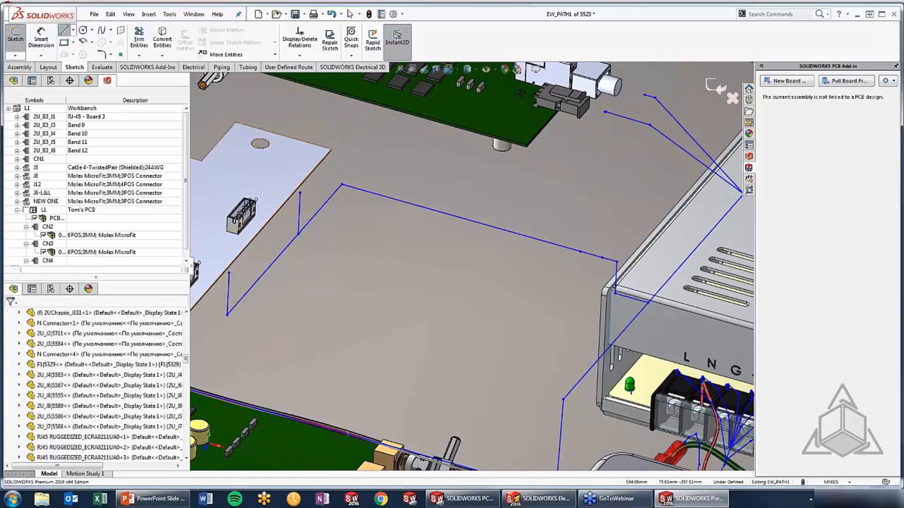
scroll(470, 263, up, 2)
scroll(283, 271, down, 5)
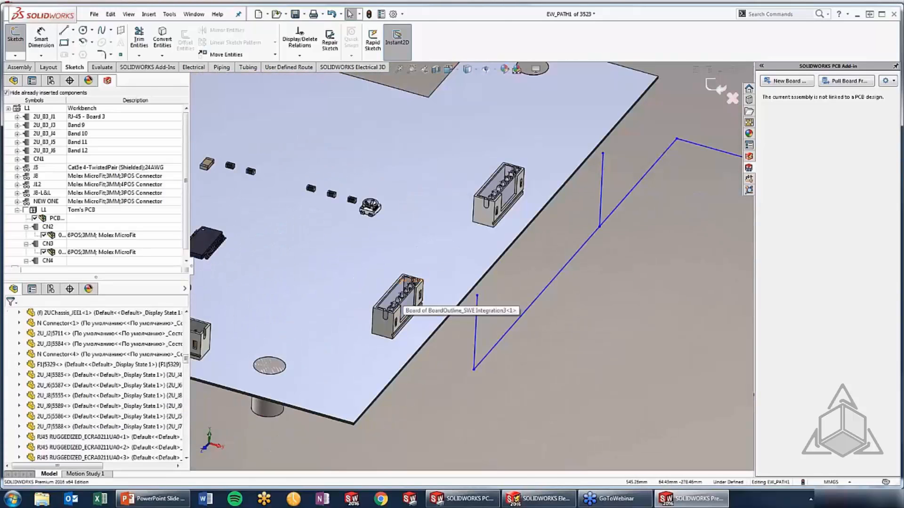
Step: Sketch a line upward from the end of the path at the PCB's opposite corner, beside the connector near the mounting hole
scroll(533, 241, up, 3)
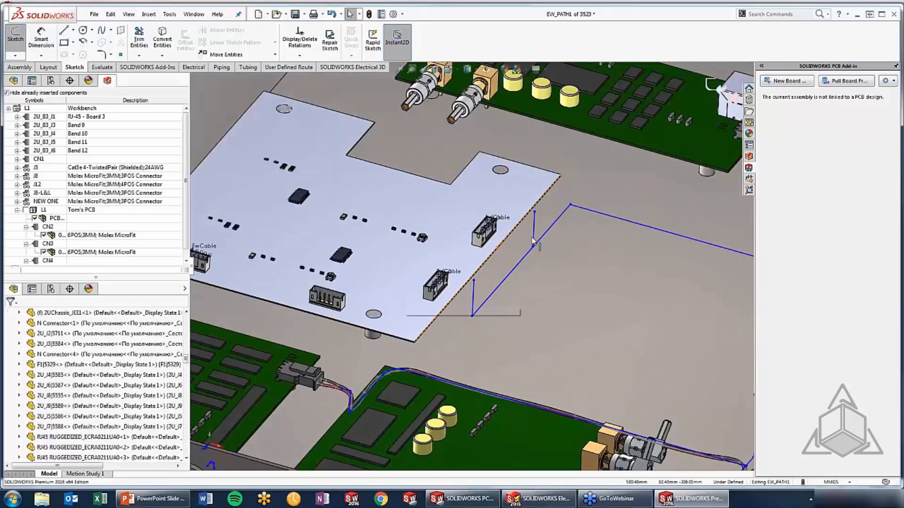
scroll(533, 241, up, 2)
scroll(333, 267, down, 8)
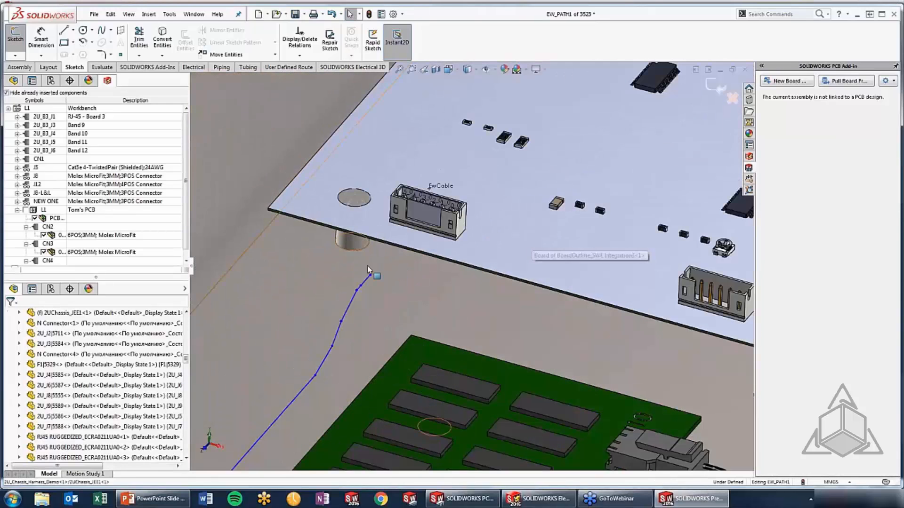
key(l)
click(366, 280)
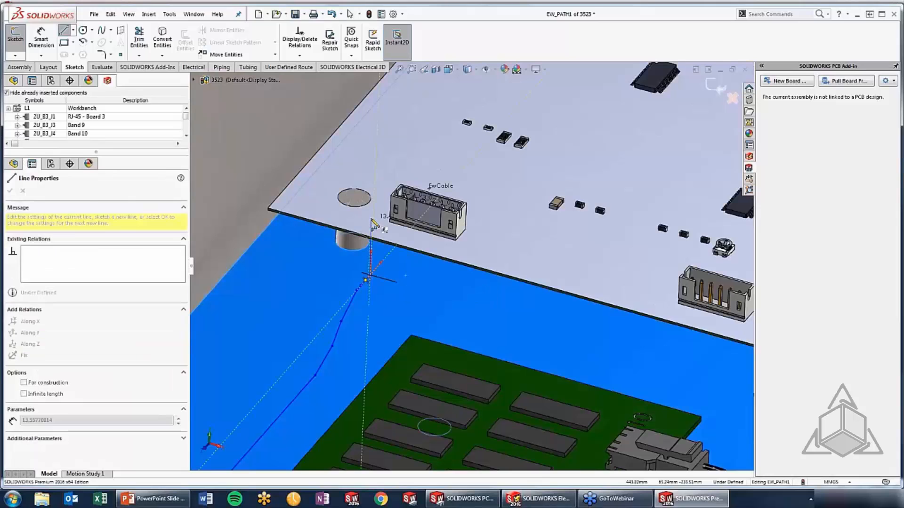
click(374, 196)
key(Escape)
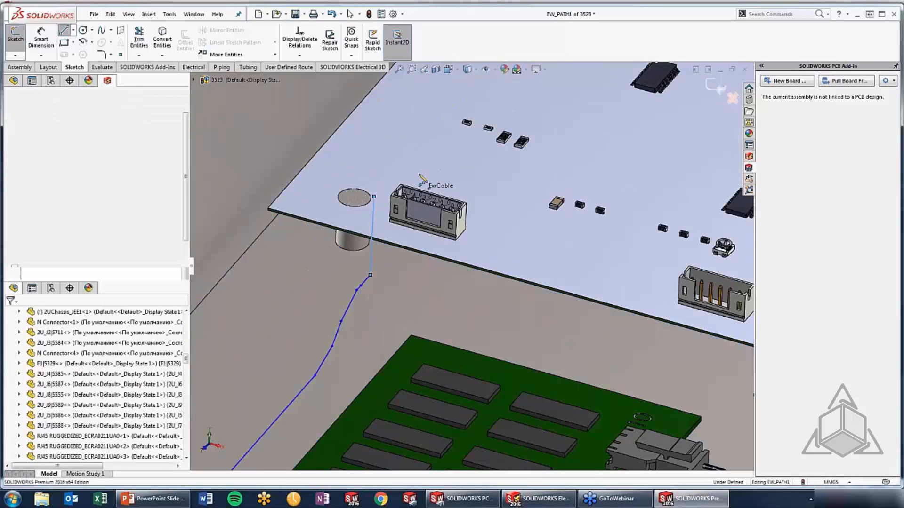
Step: Examine the extended routing path around the PCB, comparing its branch ends with the connectors' cable points
scroll(420, 182, up, 4)
scroll(470, 259, down, 3)
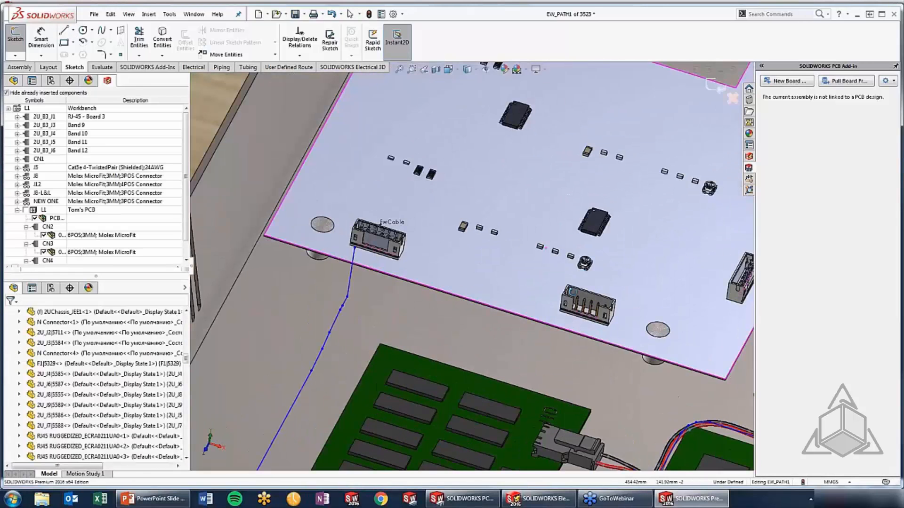
scroll(658, 269, up, 5)
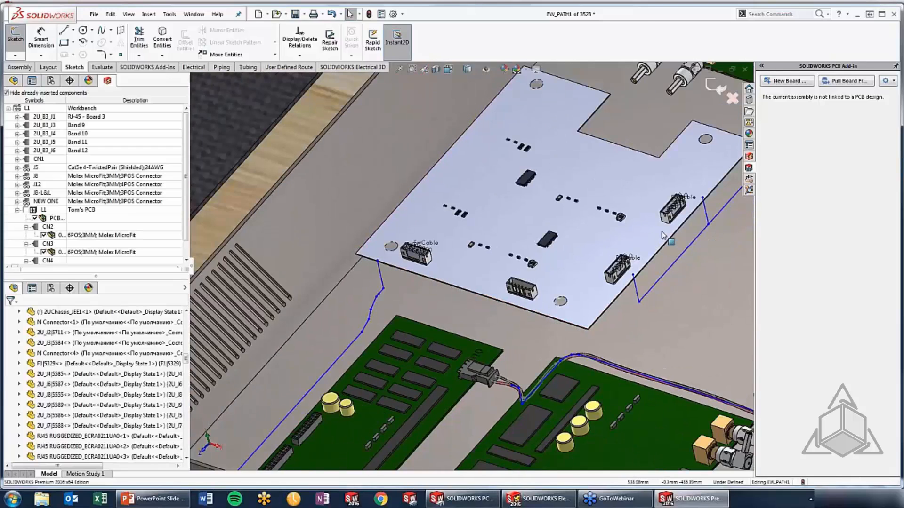
scroll(662, 236, down, 3)
scroll(349, 299, up, 4)
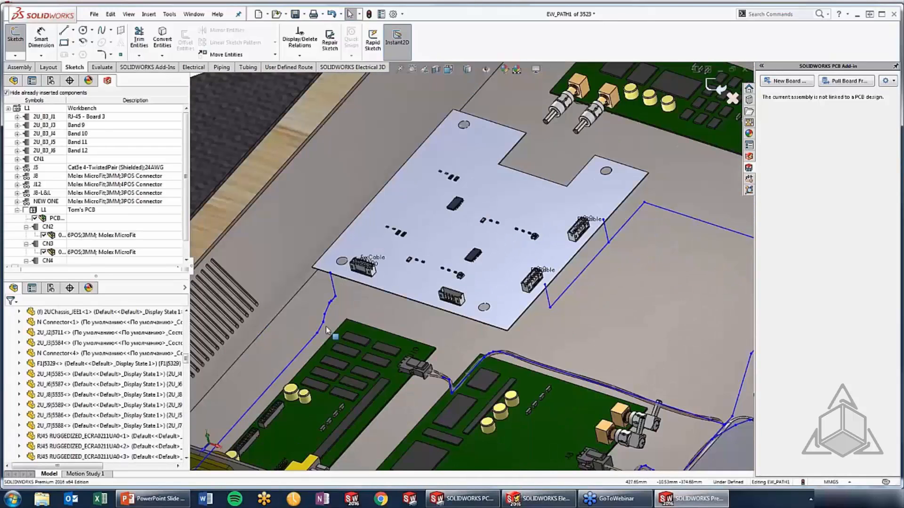
scroll(326, 326, down, 3)
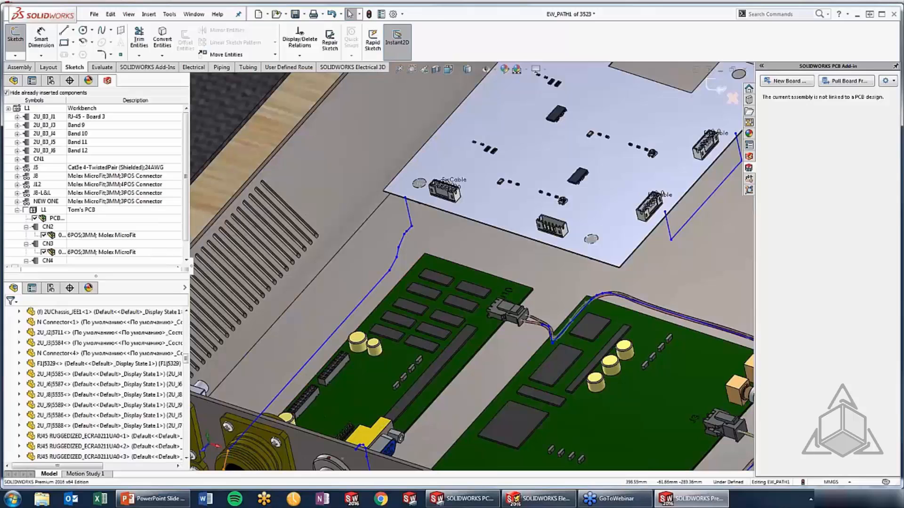
scroll(448, 195, down, 2)
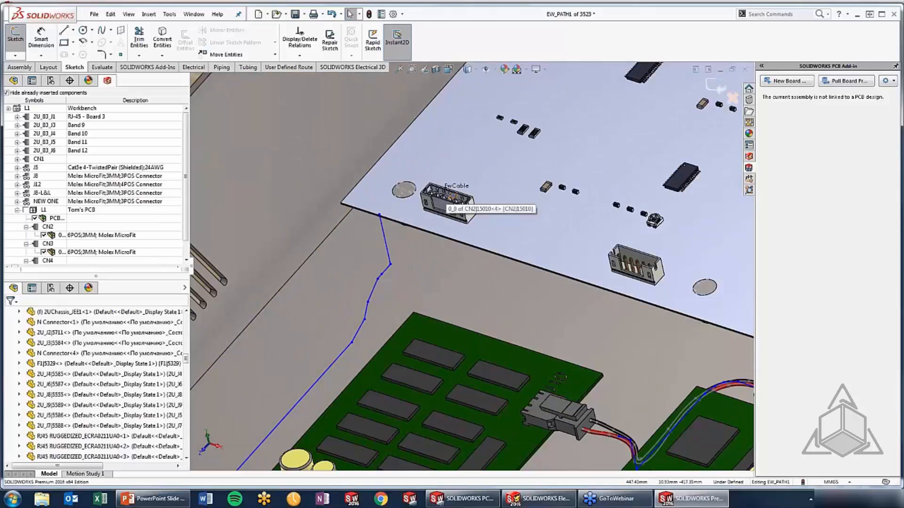
scroll(447, 195, up, 2)
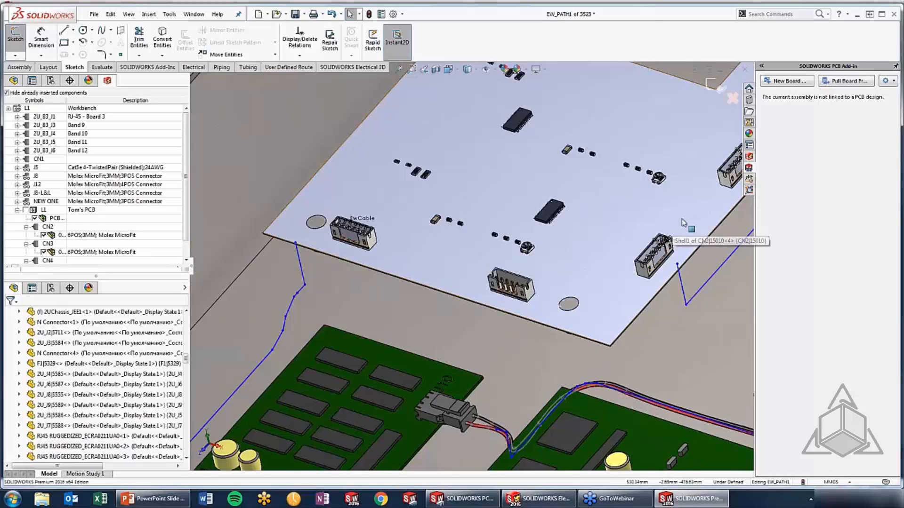
scroll(681, 218, up, 3)
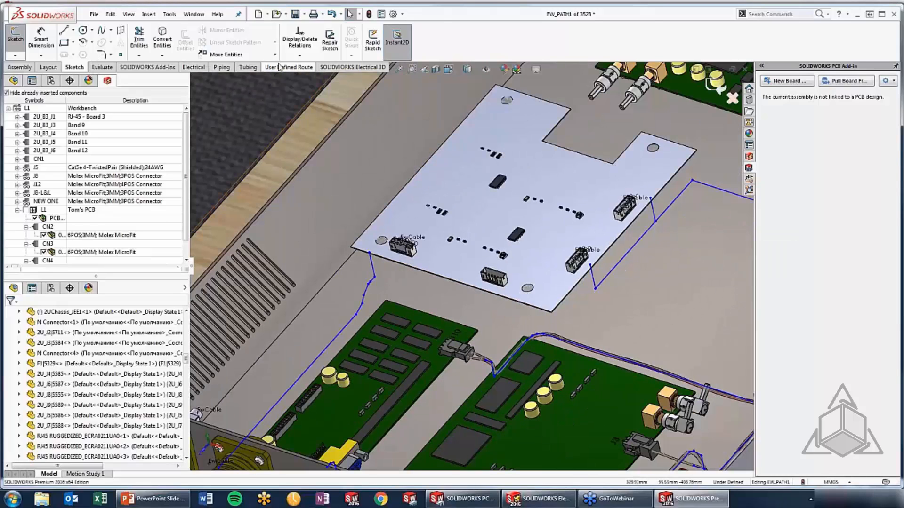
Step: Exit the path sketch and route the wires of all components as a 3DSketch route using splines with tangency
click(338, 69)
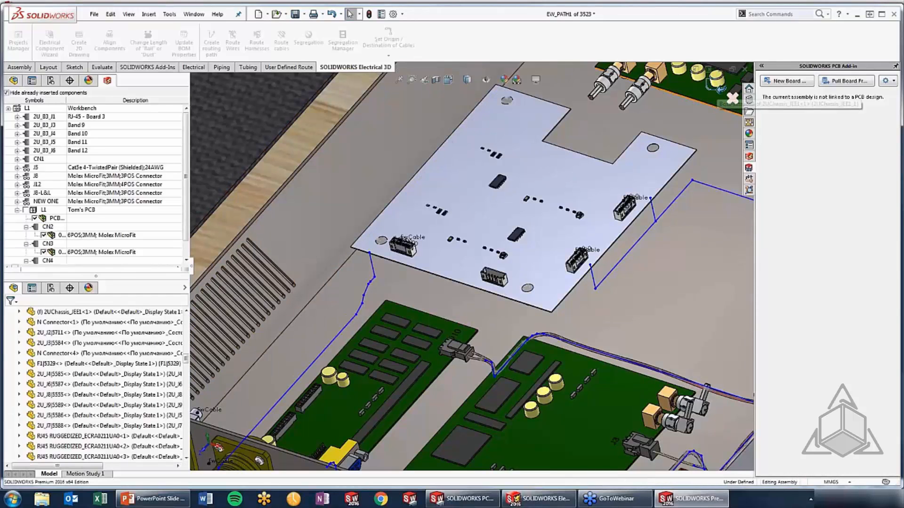
click(732, 98)
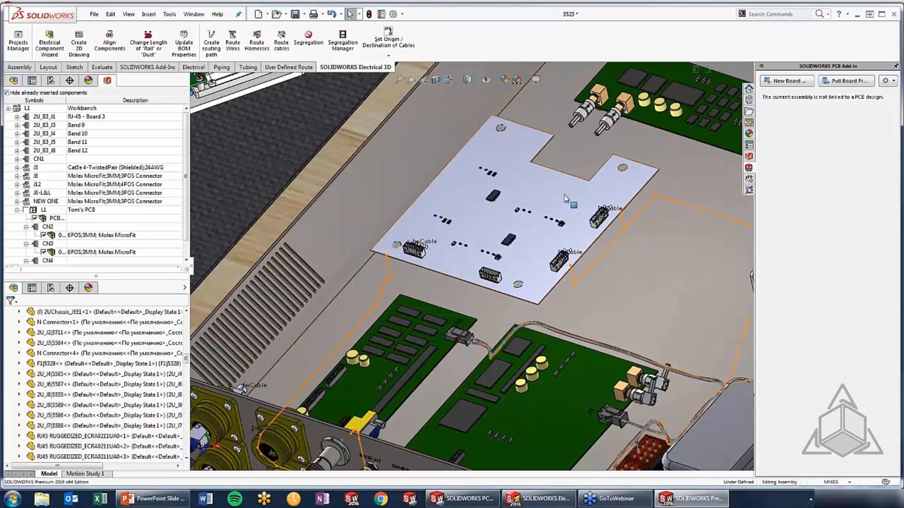
click(233, 44)
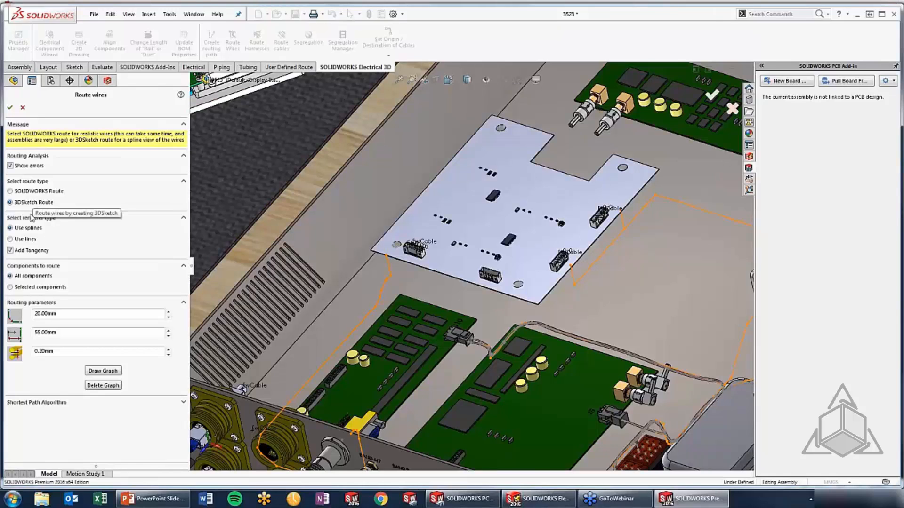
click(10, 108)
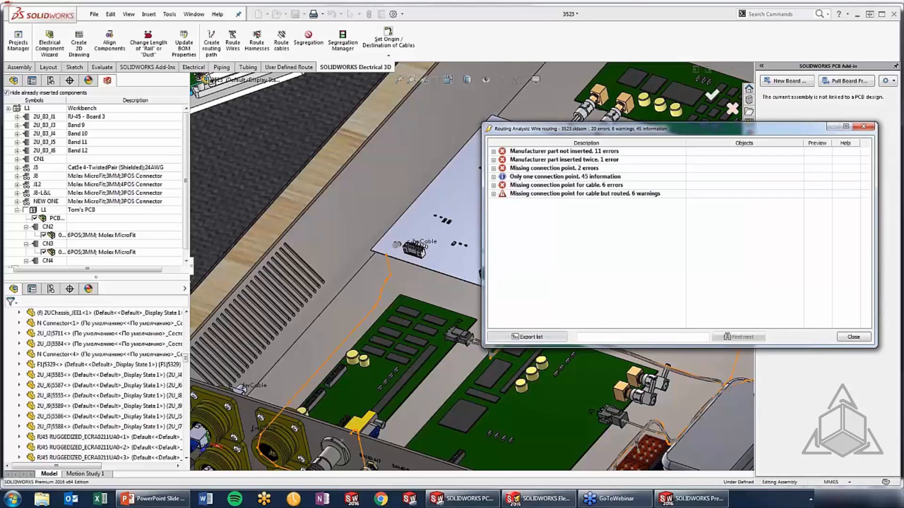
click(857, 338)
scroll(399, 284, down, 10)
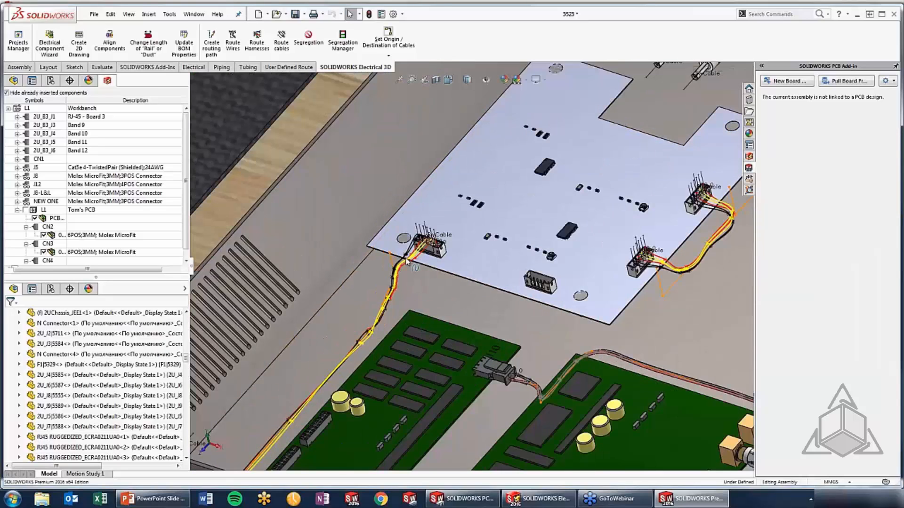
Step: Examine the routed wires at the PCB's corner connector and between its two edge connectors, checking how they enter the individual pins
scroll(372, 461, up, 5)
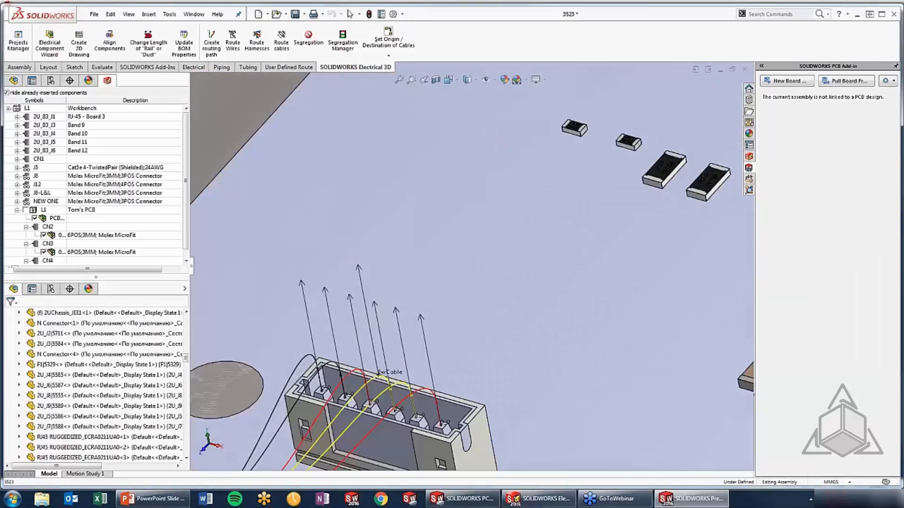
scroll(375, 461, down, 6)
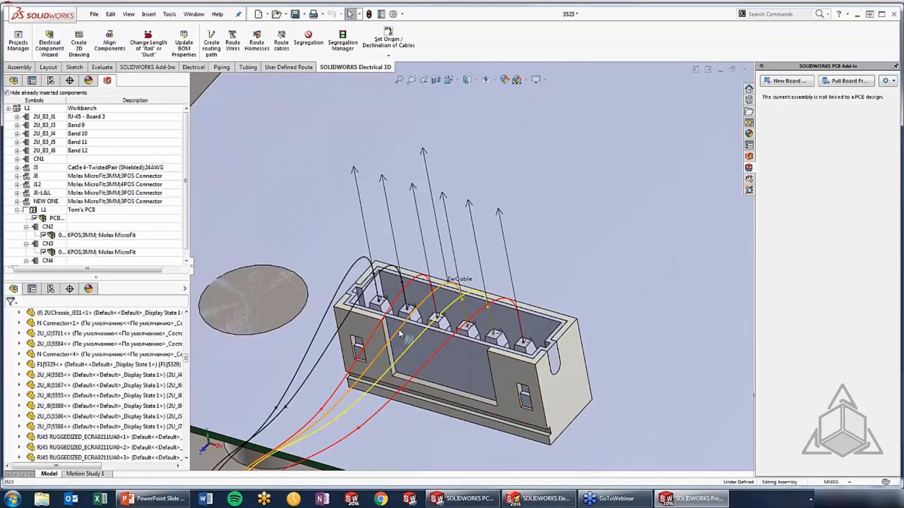
scroll(400, 333, down, 3)
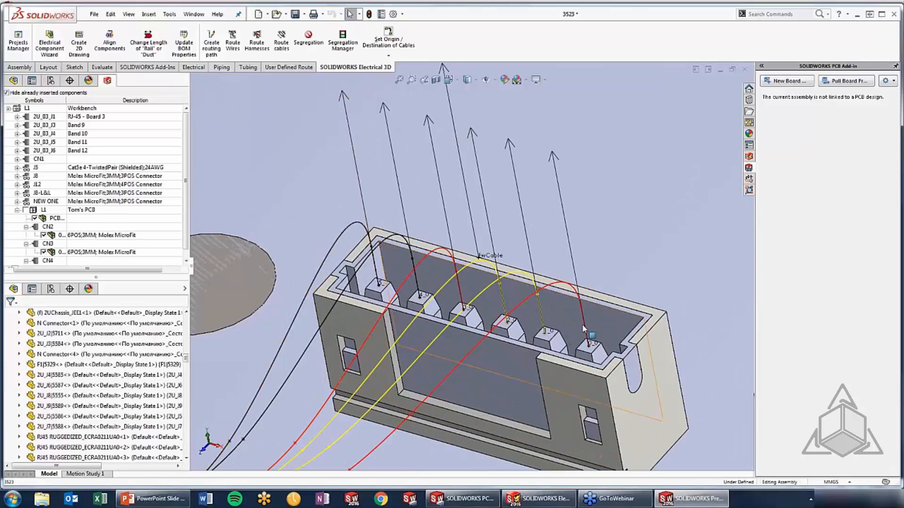
scroll(588, 313, up, 8)
scroll(668, 277, up, 2)
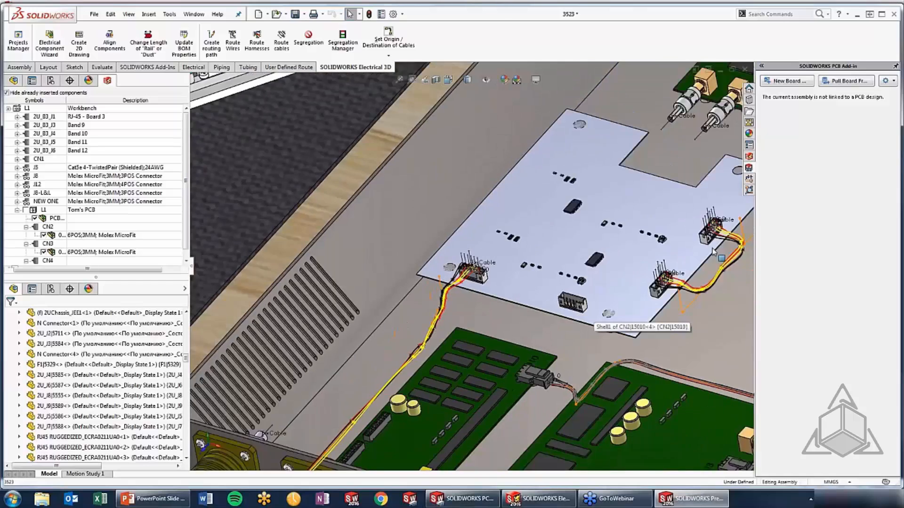
scroll(560, 231, down, 8)
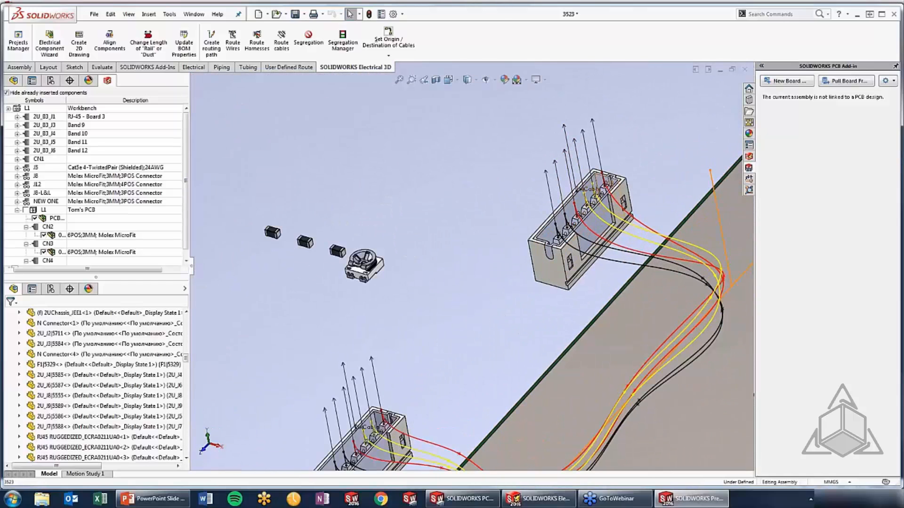
scroll(402, 415, up, 2)
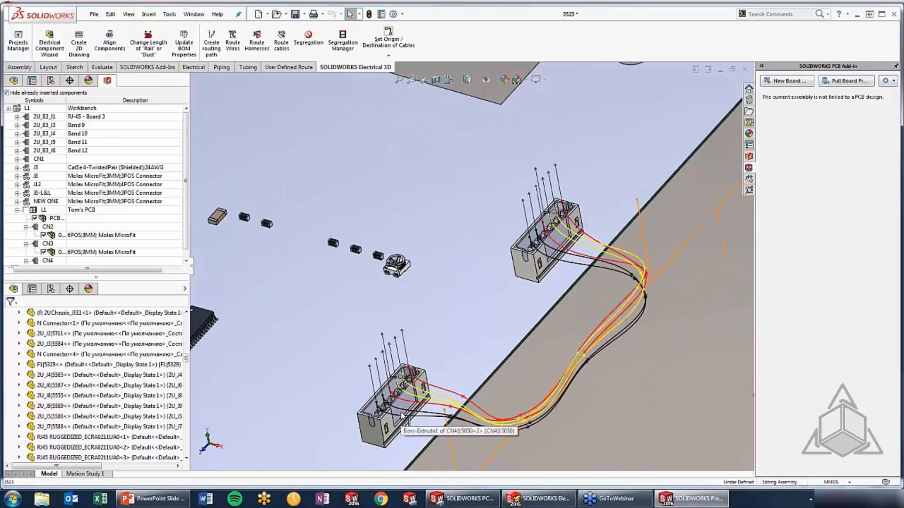
scroll(401, 415, up, 3)
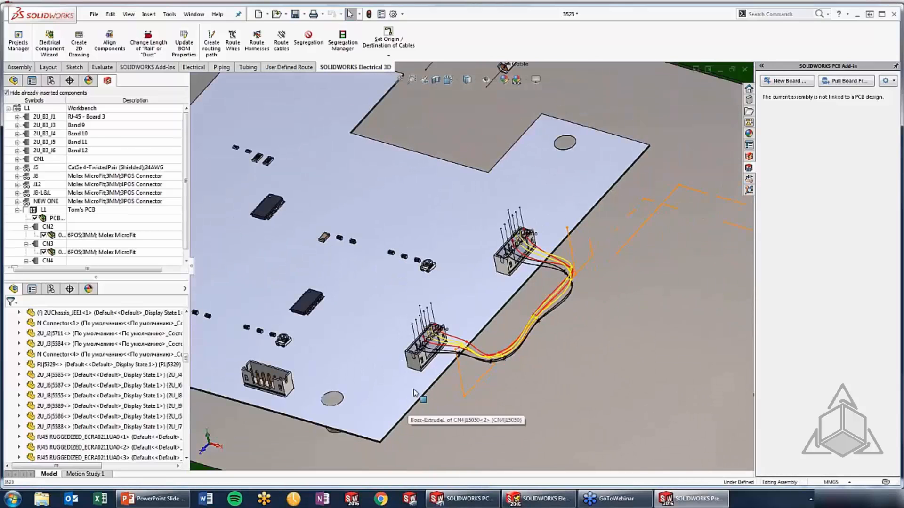
scroll(414, 389, up, 1)
middle_drag(374, 396, 351, 412)
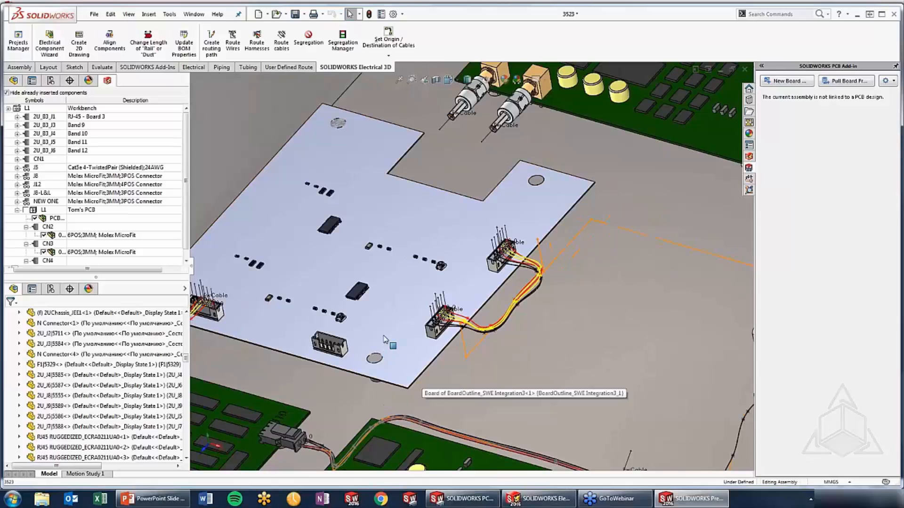
Step: Switch to the PowerPoint slide show on routing wires
click(154, 501)
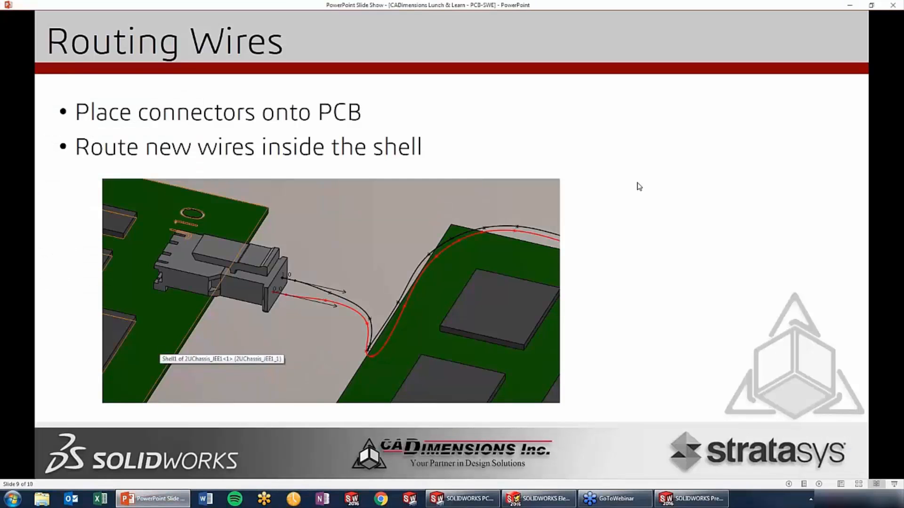